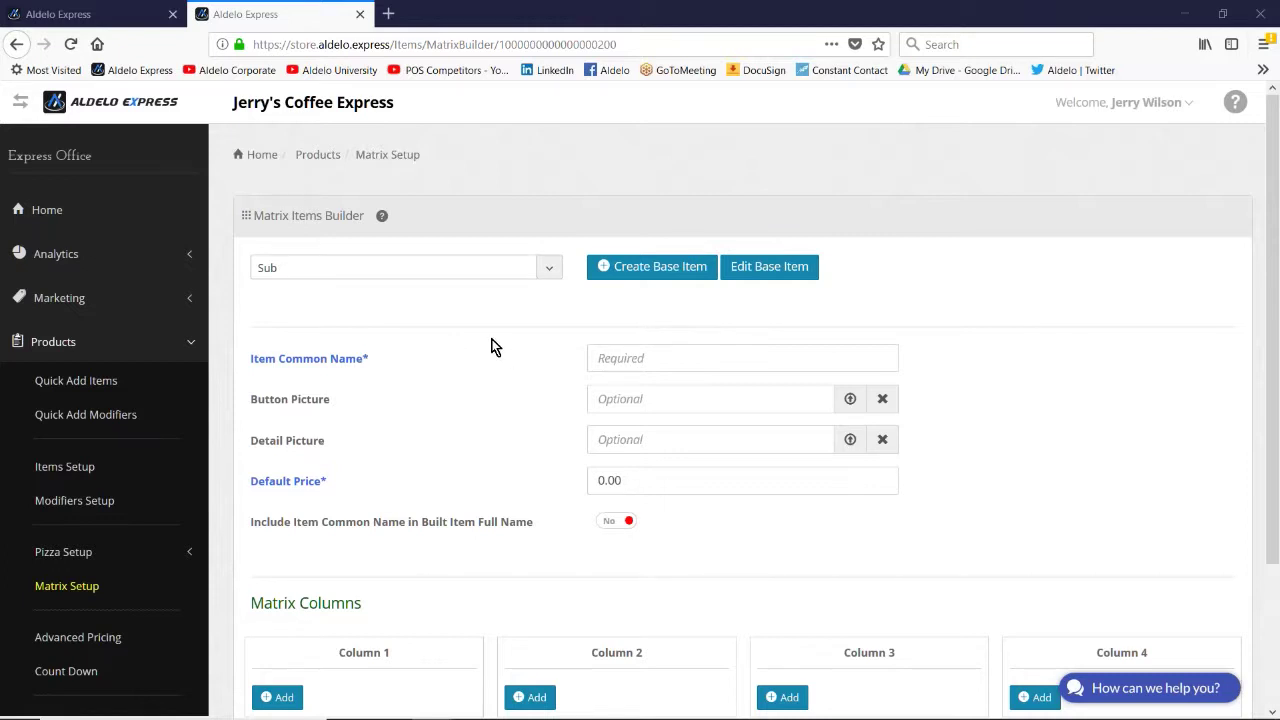
# - Sign in to Aldelo Express from the bookmarked sign-in page using the account password
pyautogui.click(128, 71)
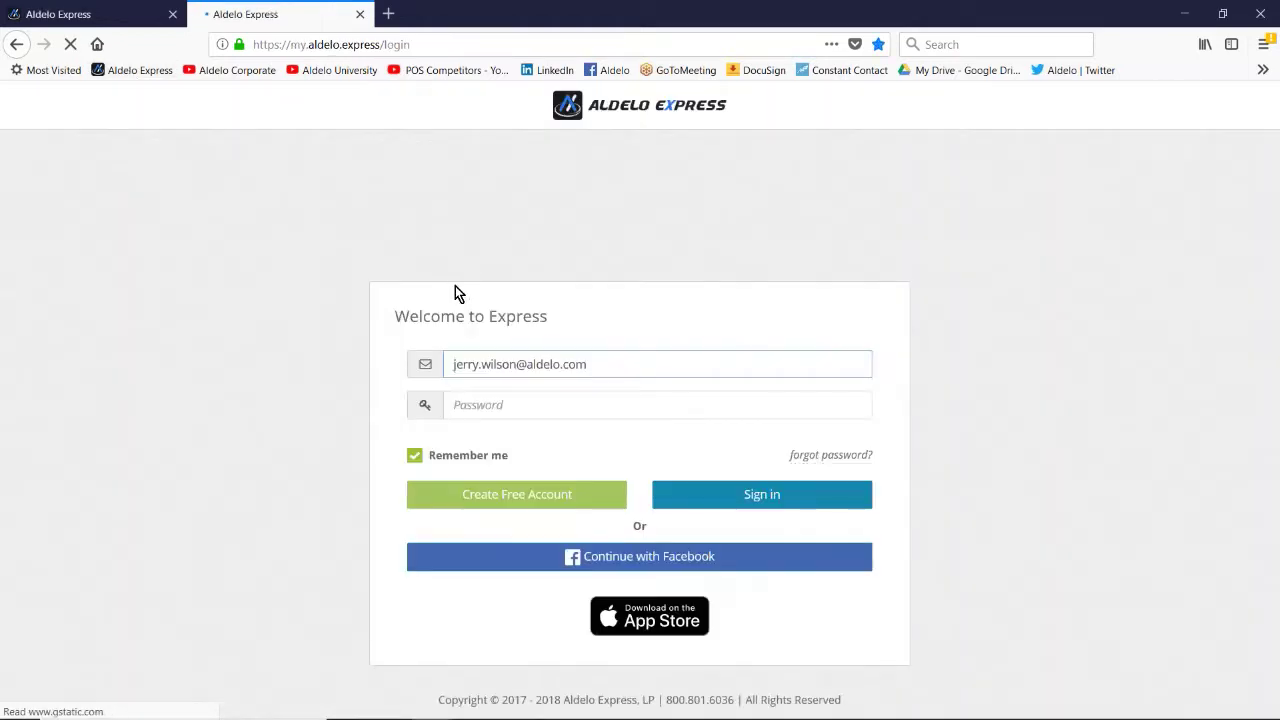
pyautogui.click(491, 406)
pyautogui.write('****')
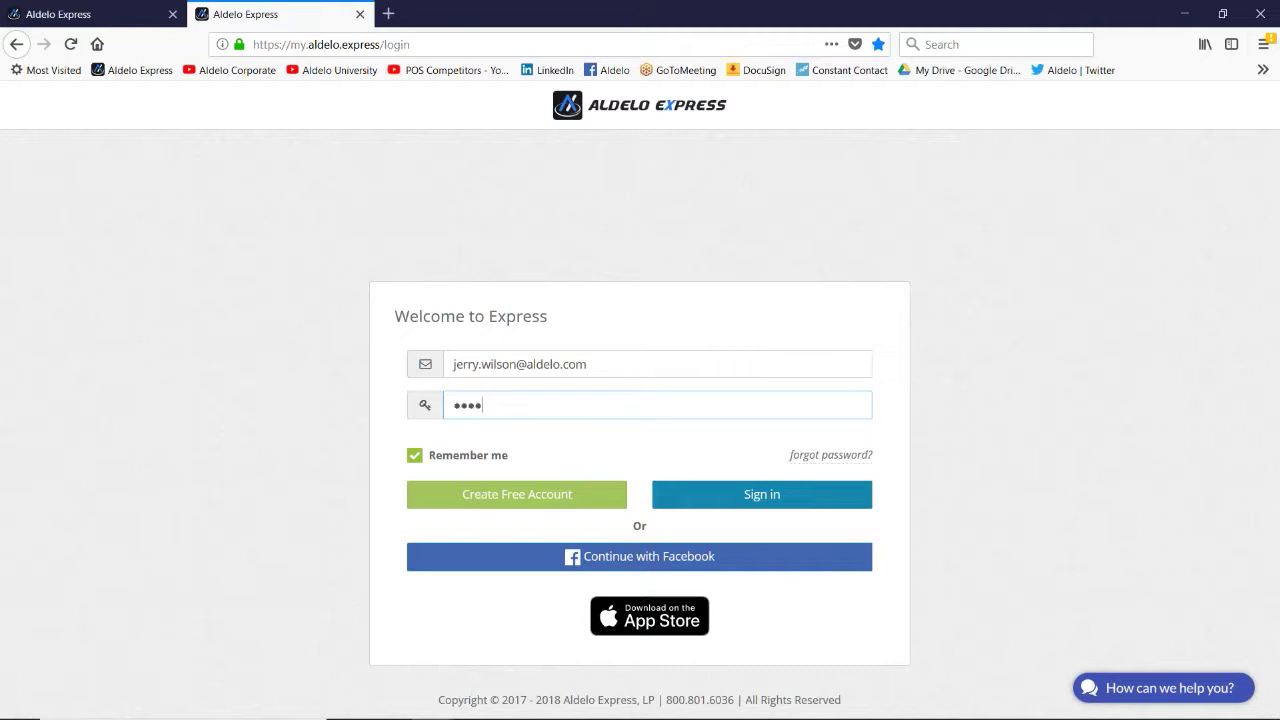
pyautogui.click(750, 495)
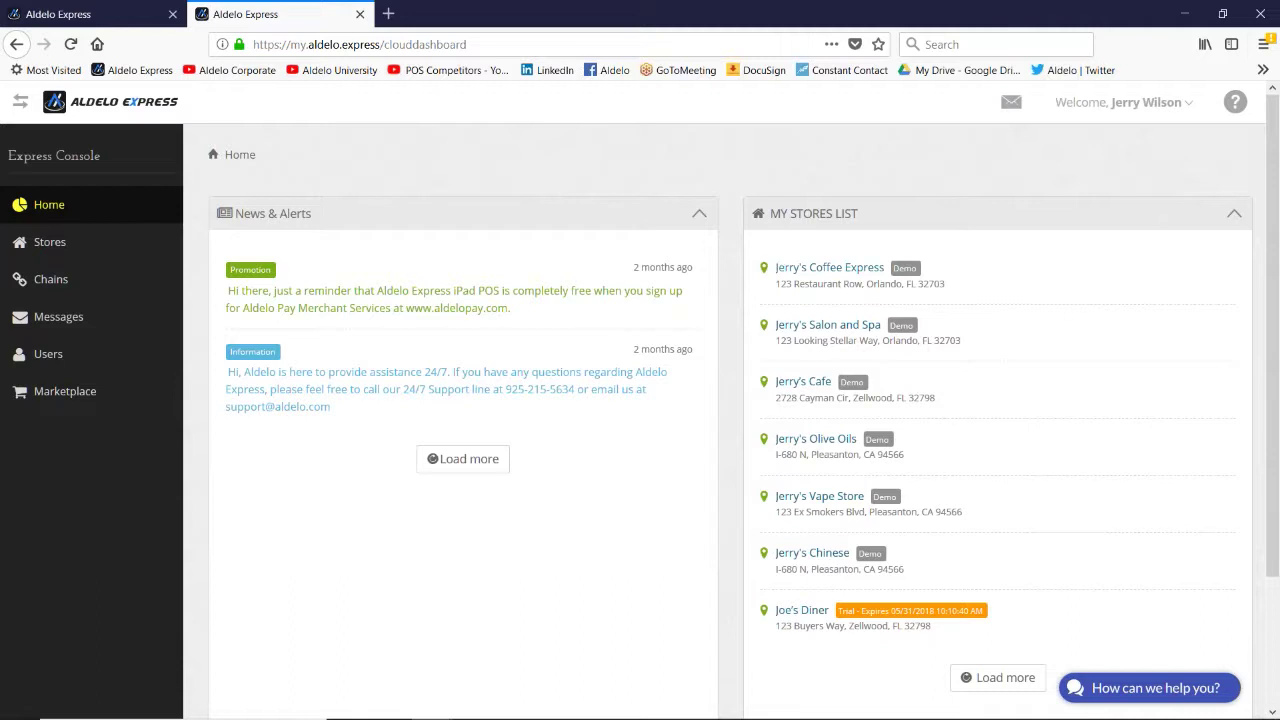
# - Manage the coffee store from My Stores List and expand Products in its back office
pyautogui.click(847, 270)
pyautogui.click(640, 198)
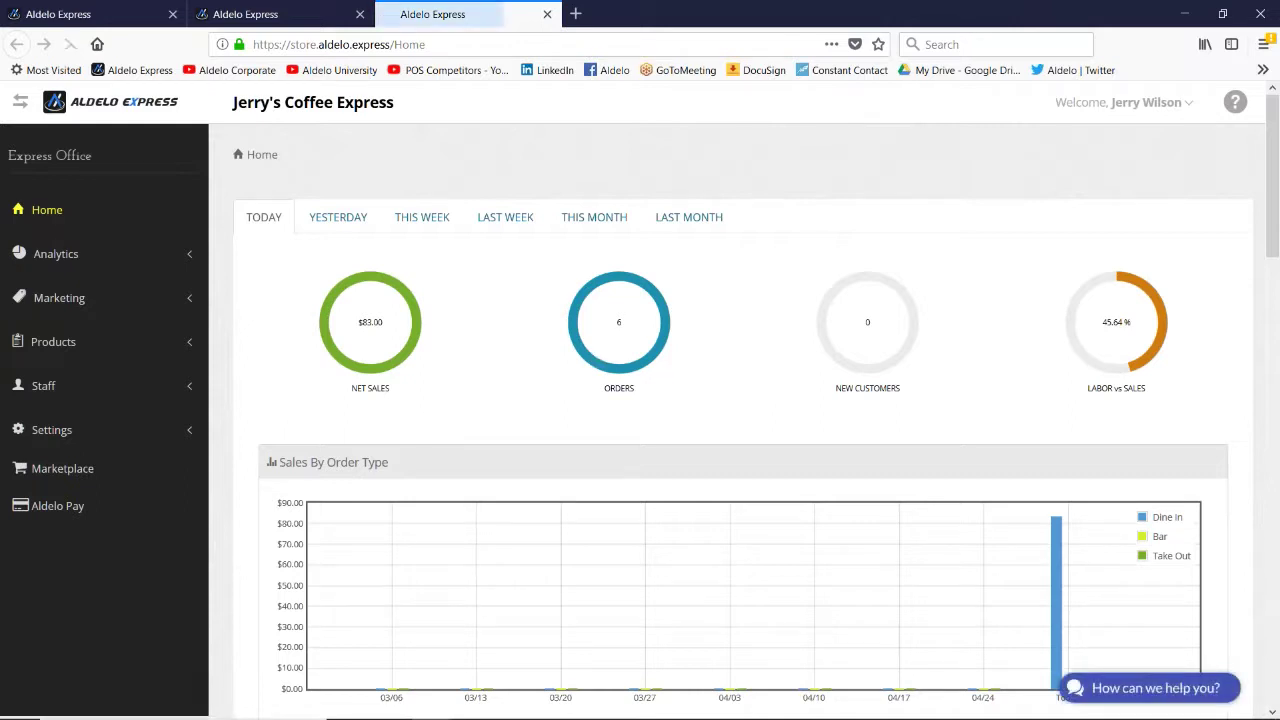
pyautogui.click(60, 343)
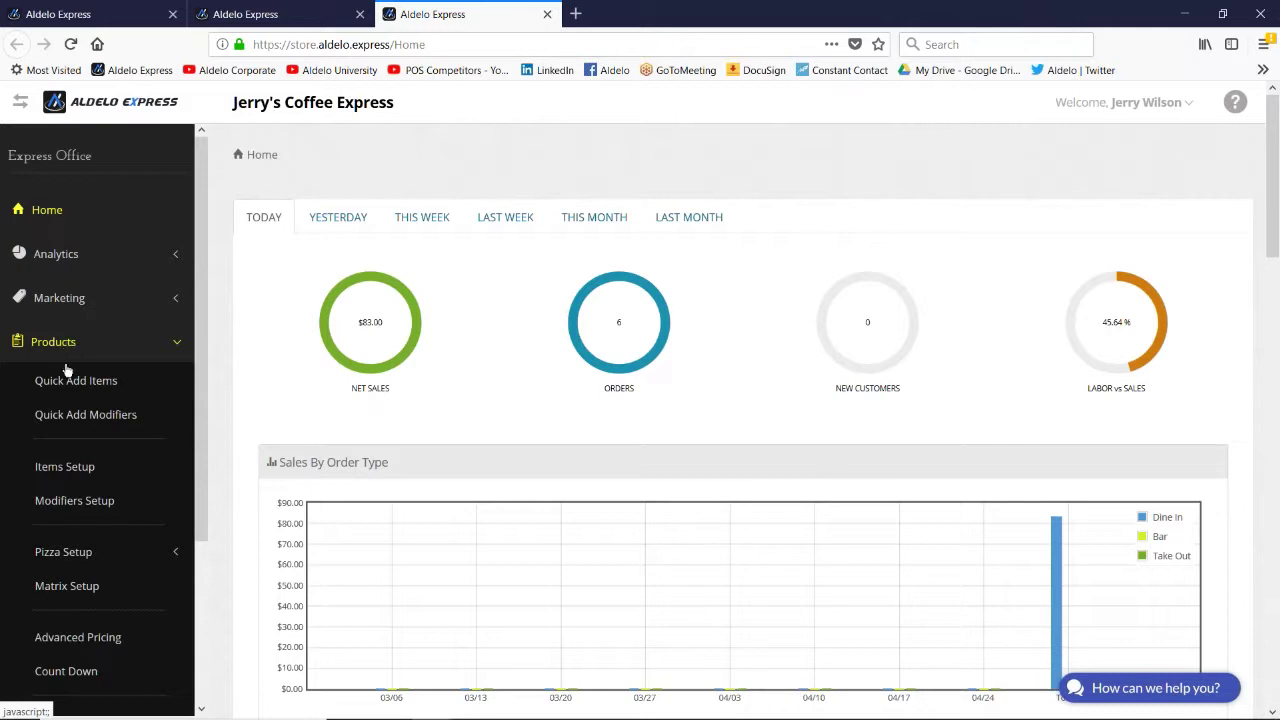
# - Open Chai Latte from the Tea Beverages group in Items Setup for editing
pyautogui.click(82, 477)
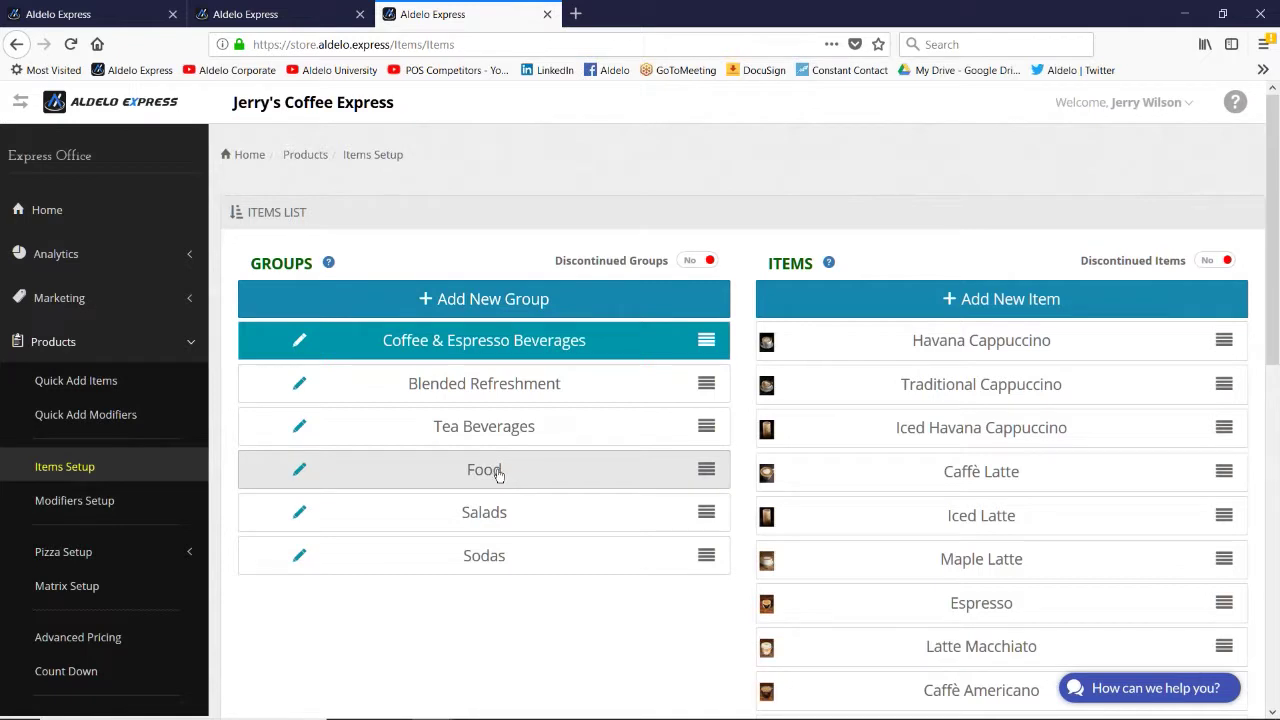
pyautogui.click(537, 429)
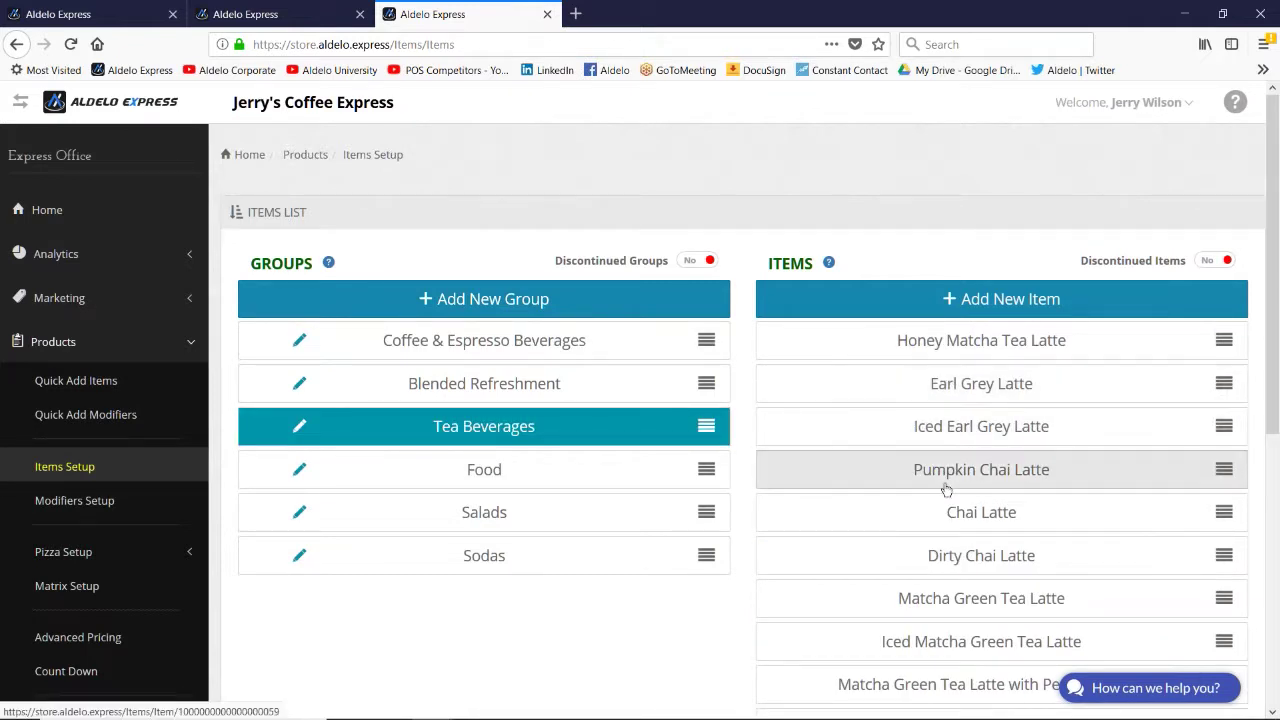
pyautogui.click(837, 510)
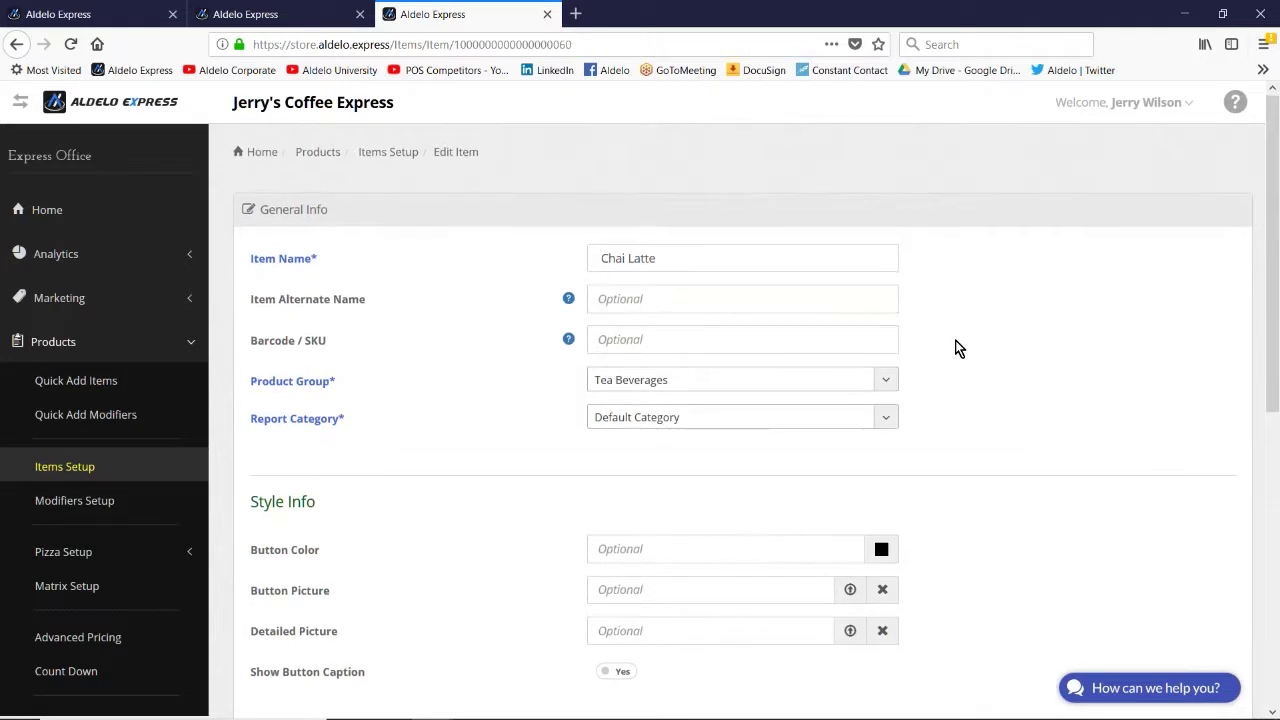
# - Change Chai Latte's Style Info button colour with the hue picker, ending at #000000
pyautogui.scroll(-2, 705, 195)
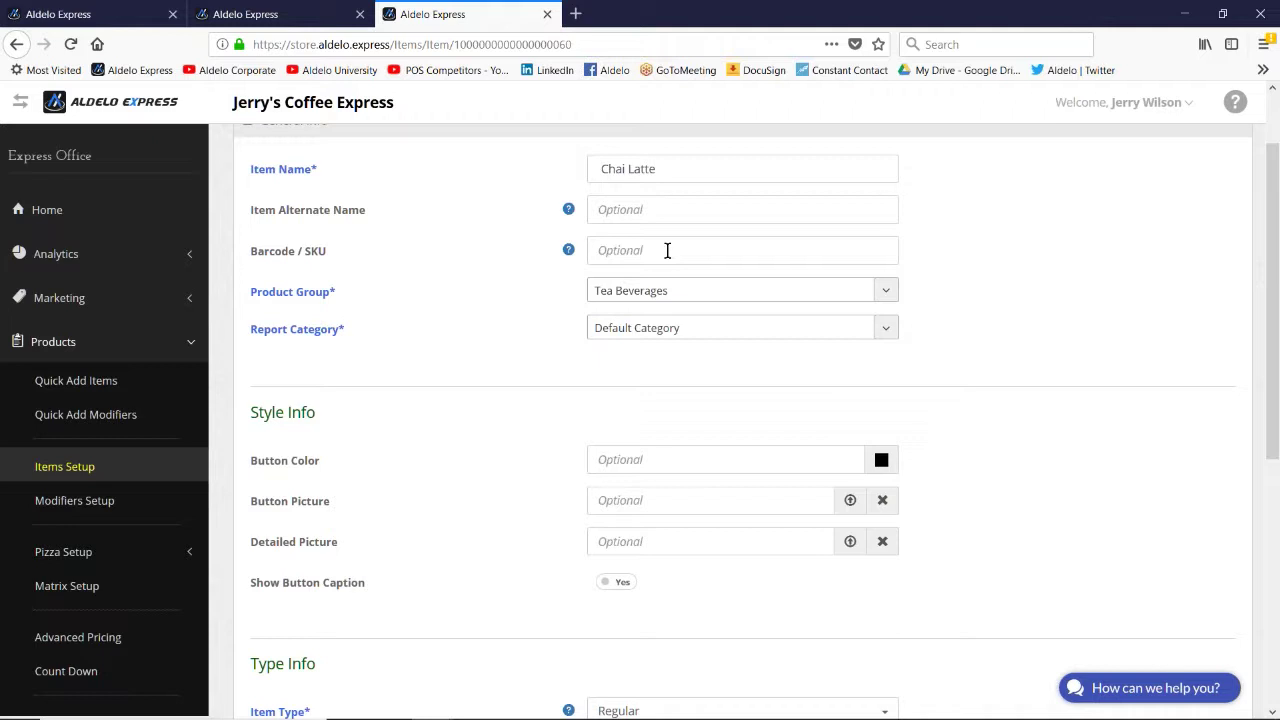
pyautogui.click(641, 250)
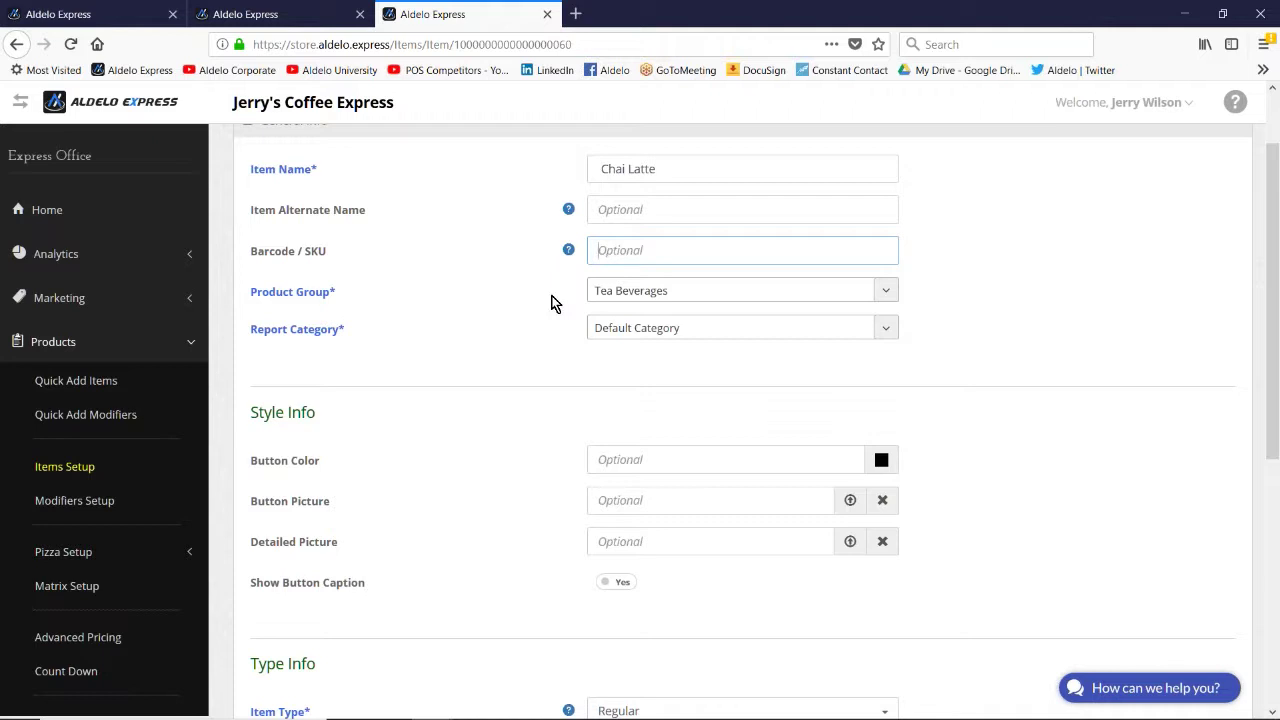
pyautogui.scroll(-3, 546, 320)
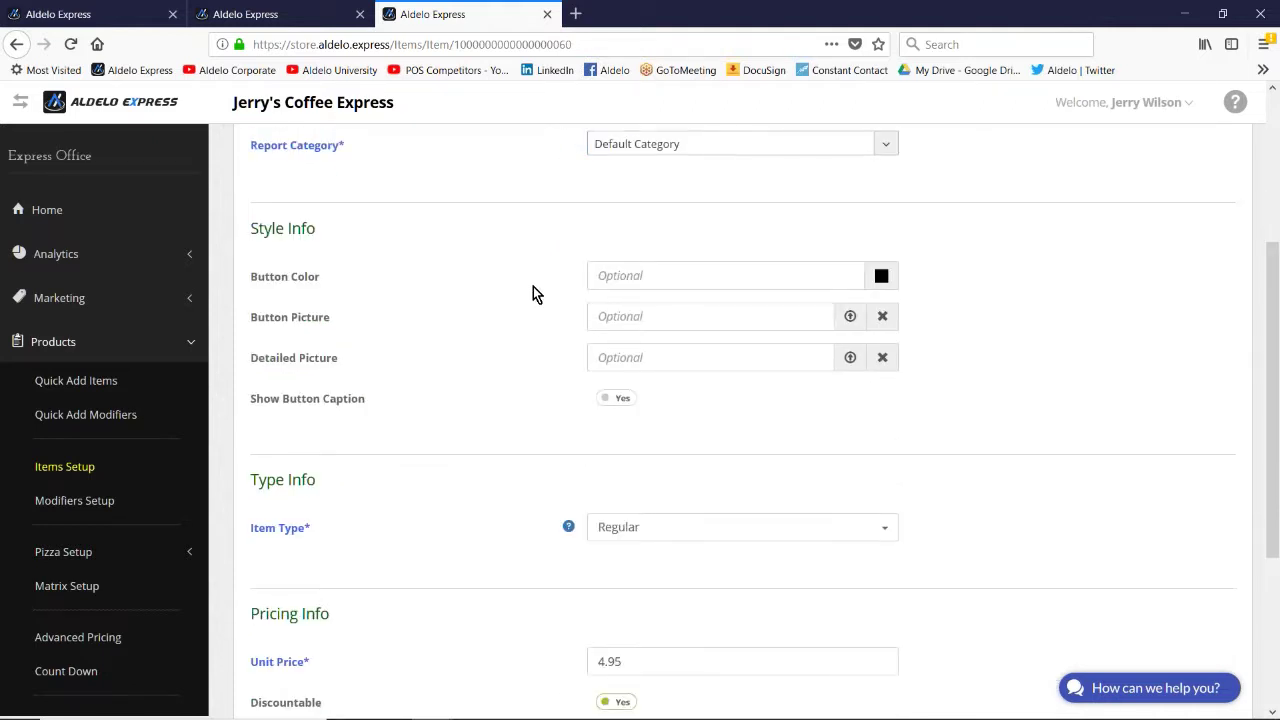
pyautogui.click(881, 277)
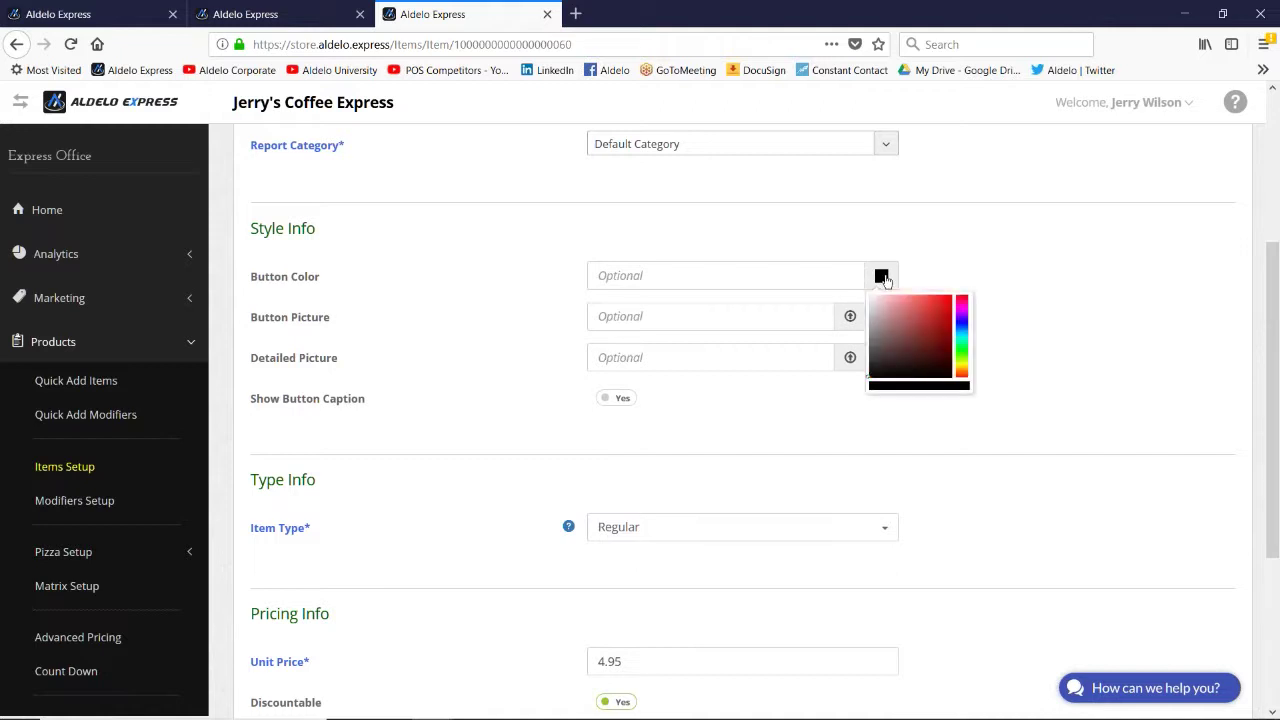
pyautogui.click(962, 324)
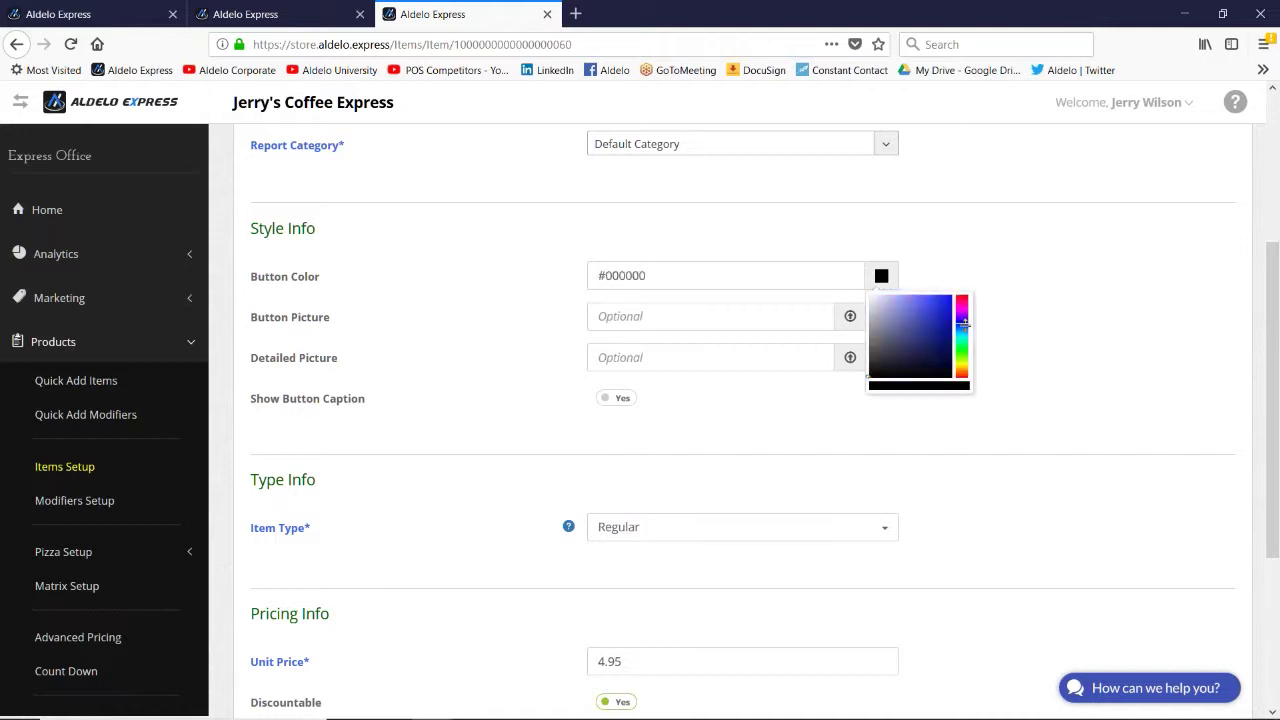
pyautogui.click(963, 332)
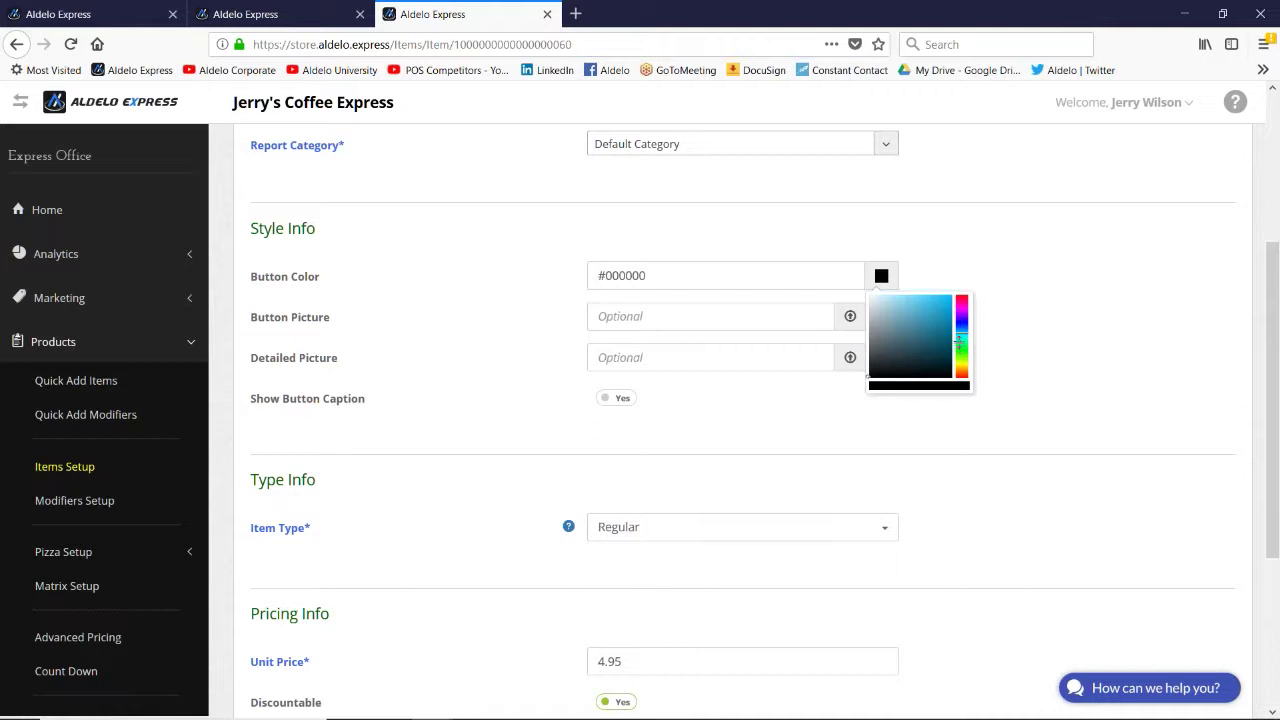
pyautogui.click(961, 346)
pyautogui.click(934, 276)
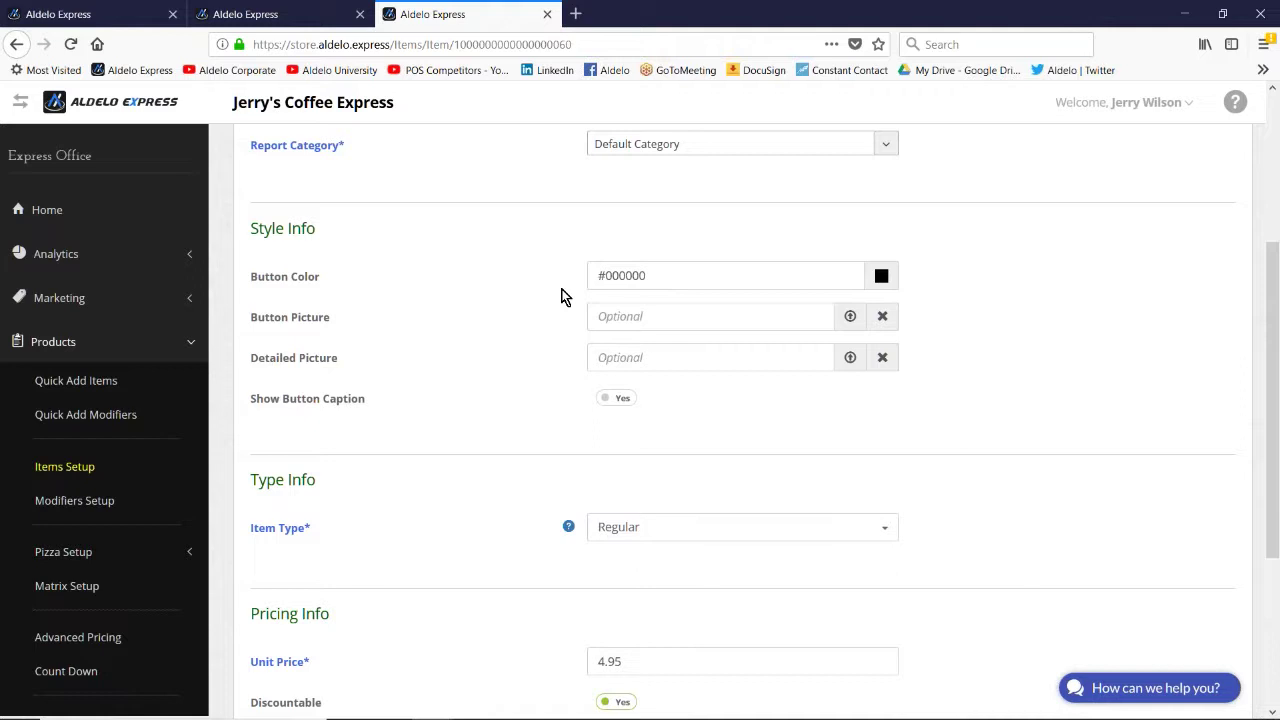
pyautogui.scroll(-2, 559, 292)
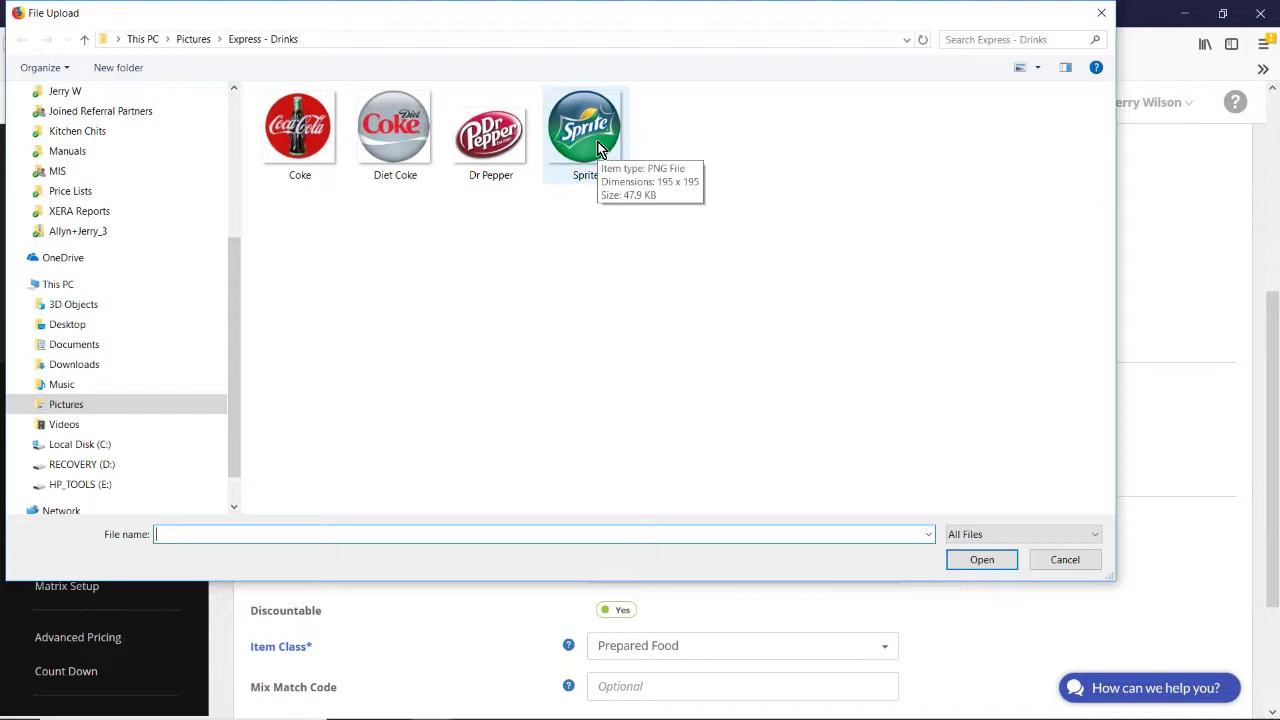
pyautogui.click(297, 154)
pyautogui.click(960, 556)
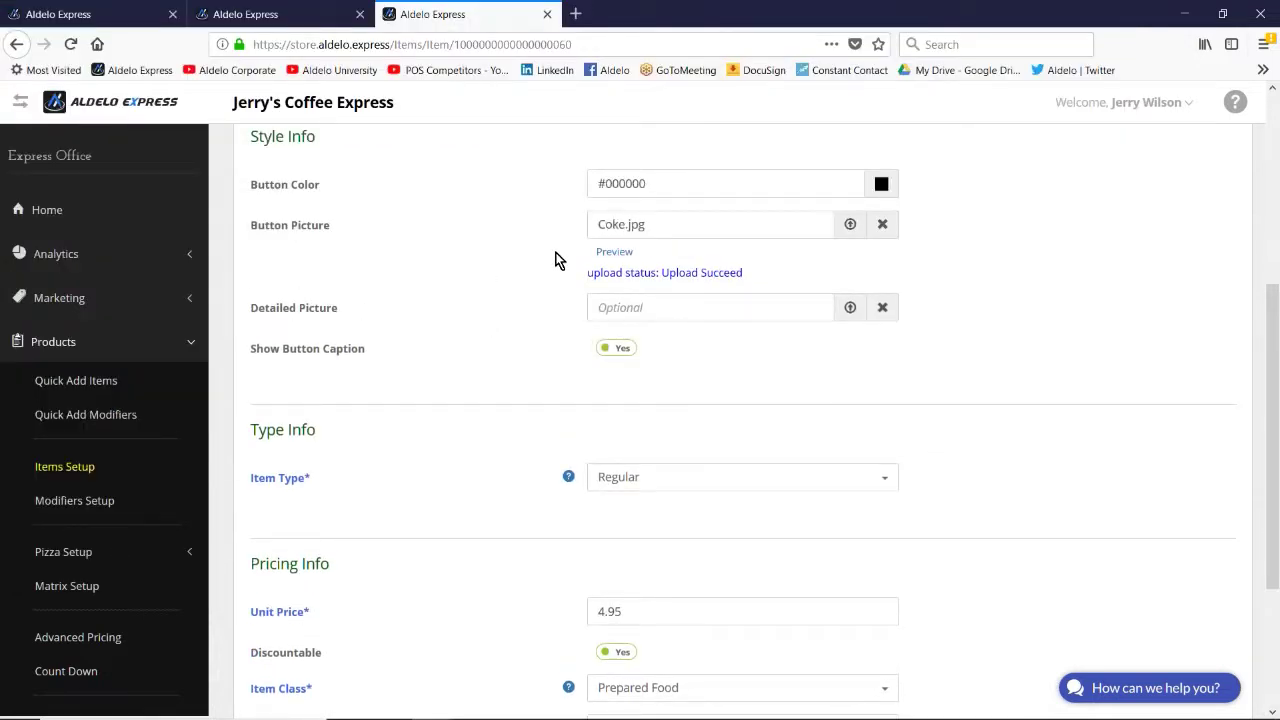
pyautogui.moveTo(616, 258)
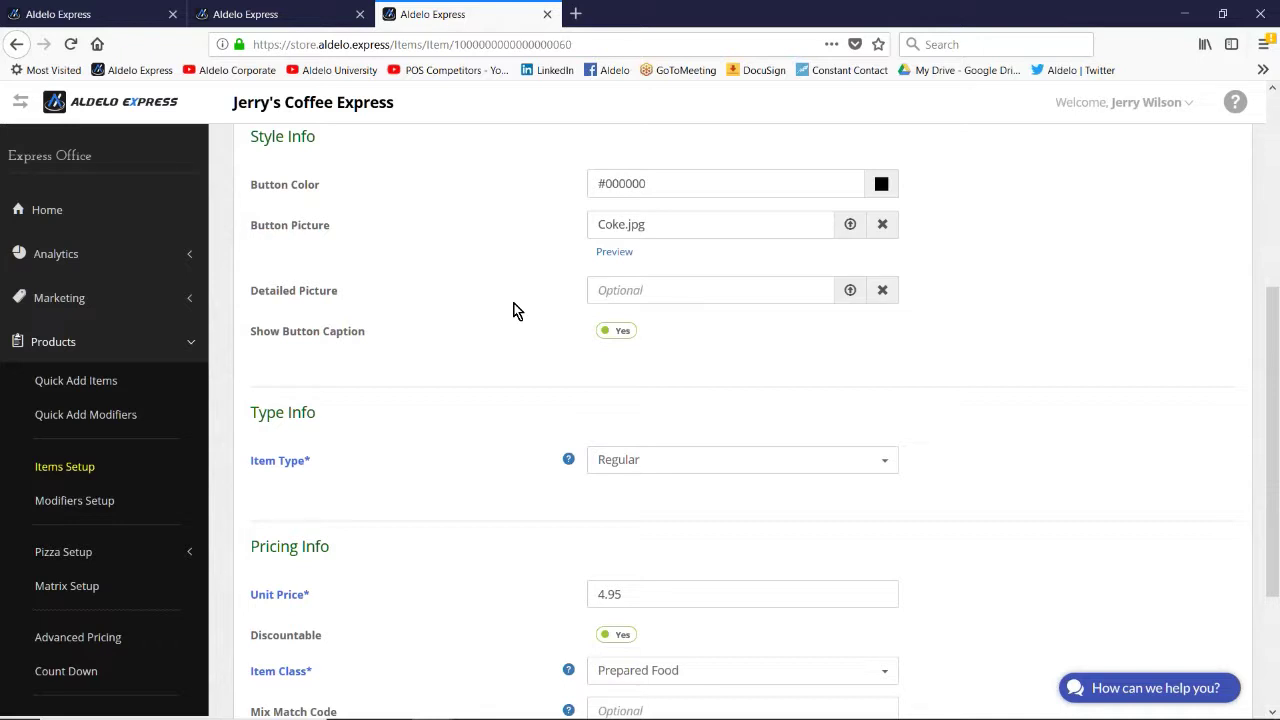
pyautogui.click(882, 225)
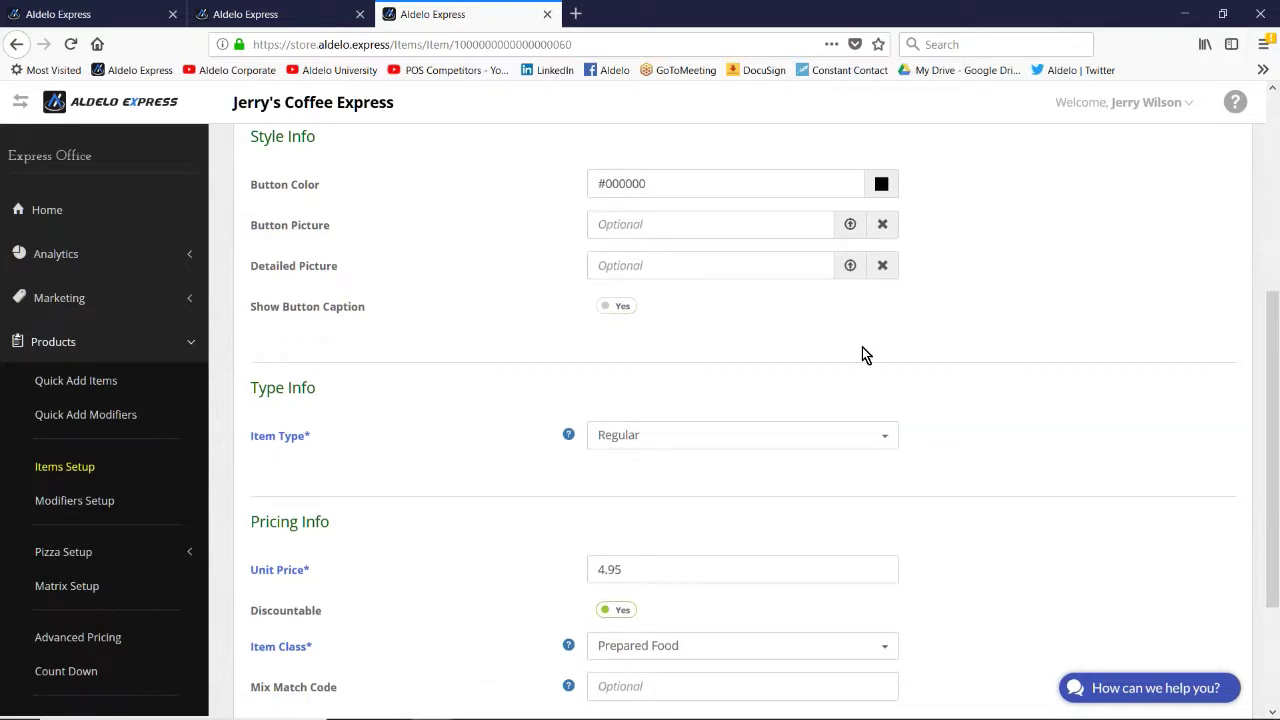
pyautogui.scroll(-2, 424, 350)
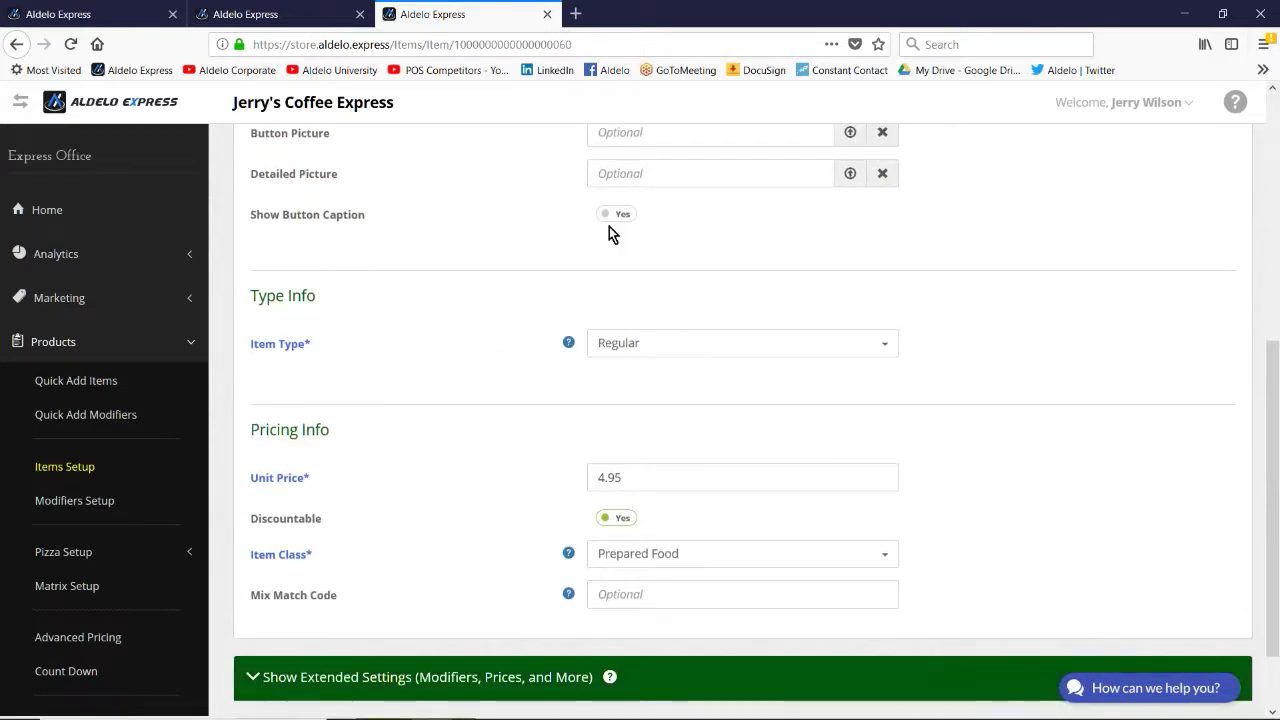
pyautogui.scroll(8, 526, 254)
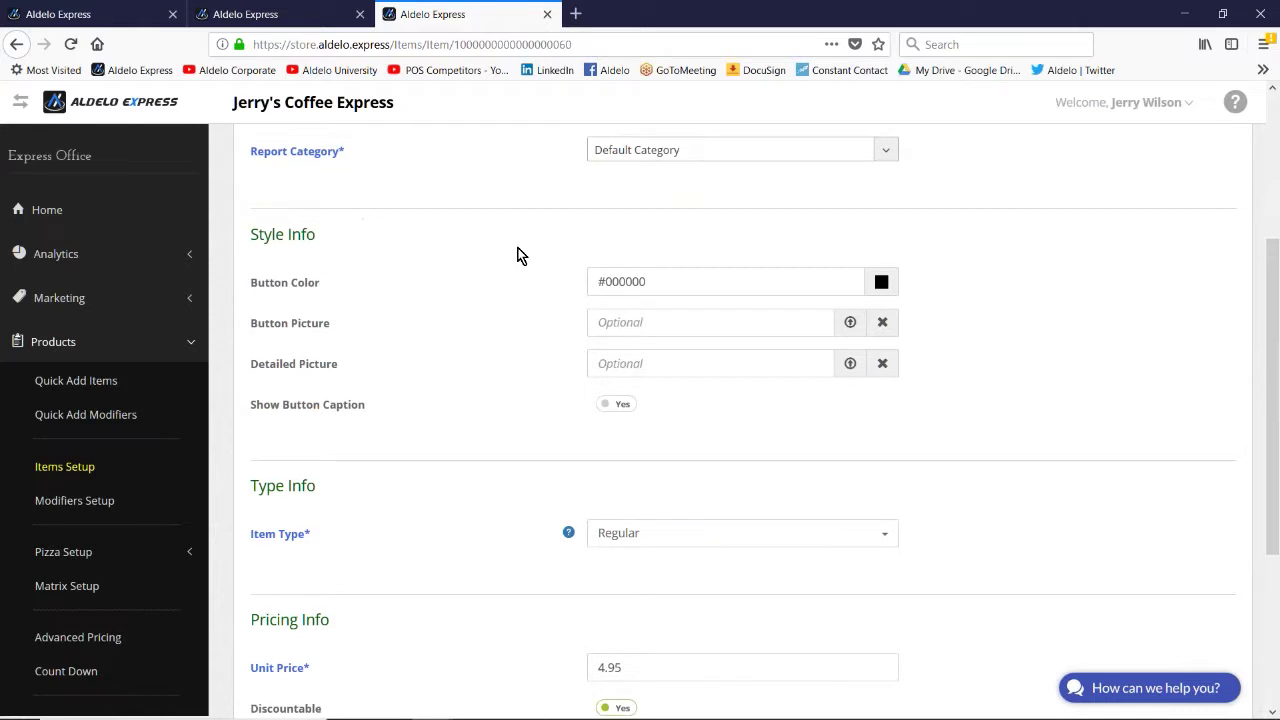
pyautogui.scroll(-10, 514, 254)
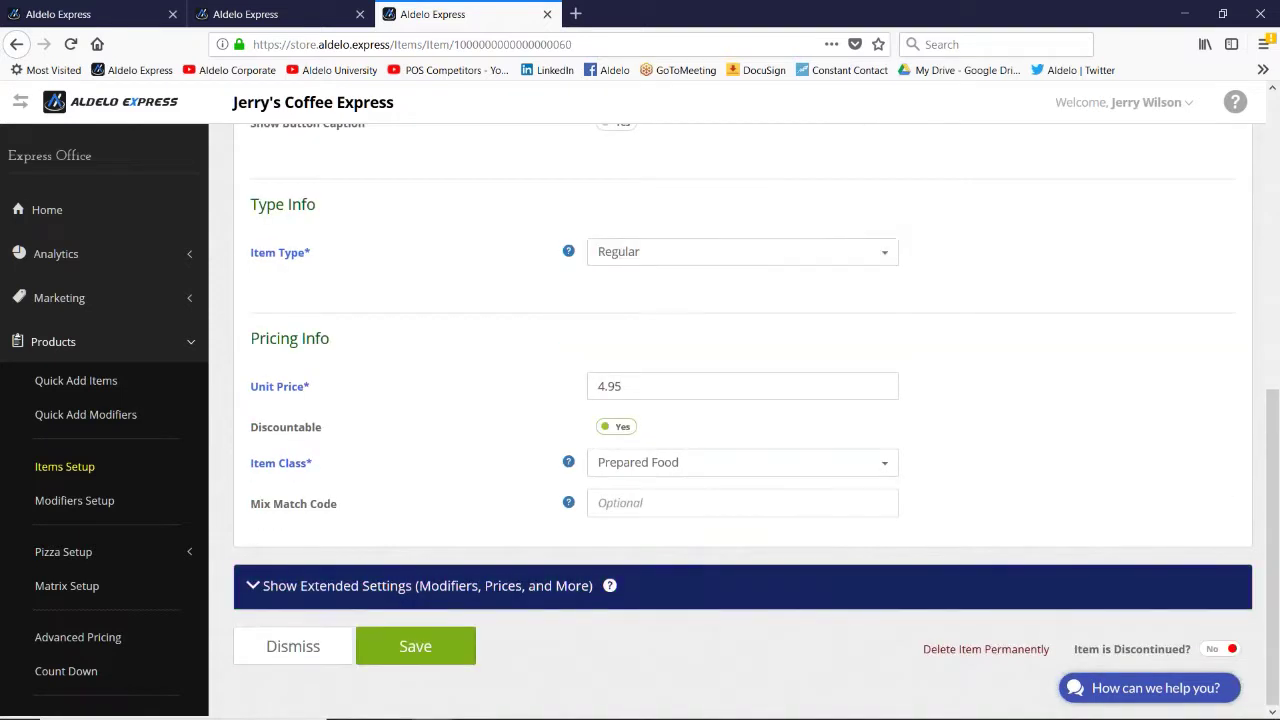
pyautogui.click(883, 253)
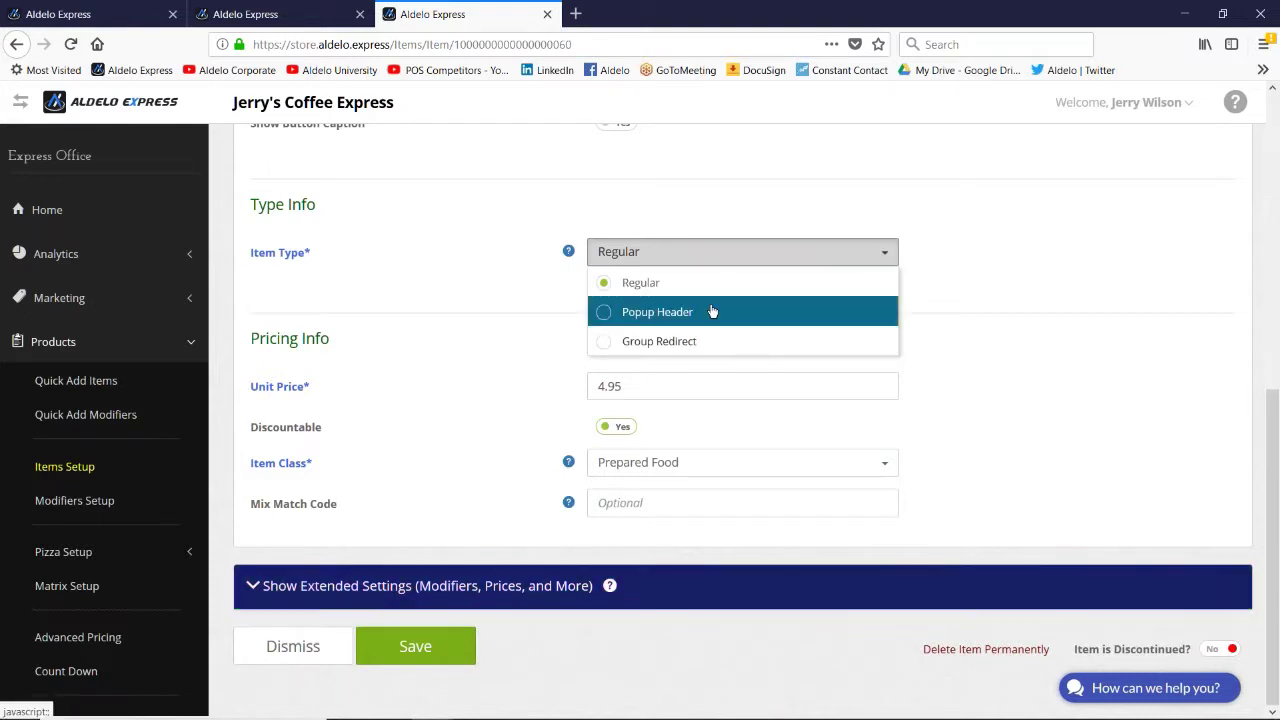
pyautogui.click(886, 254)
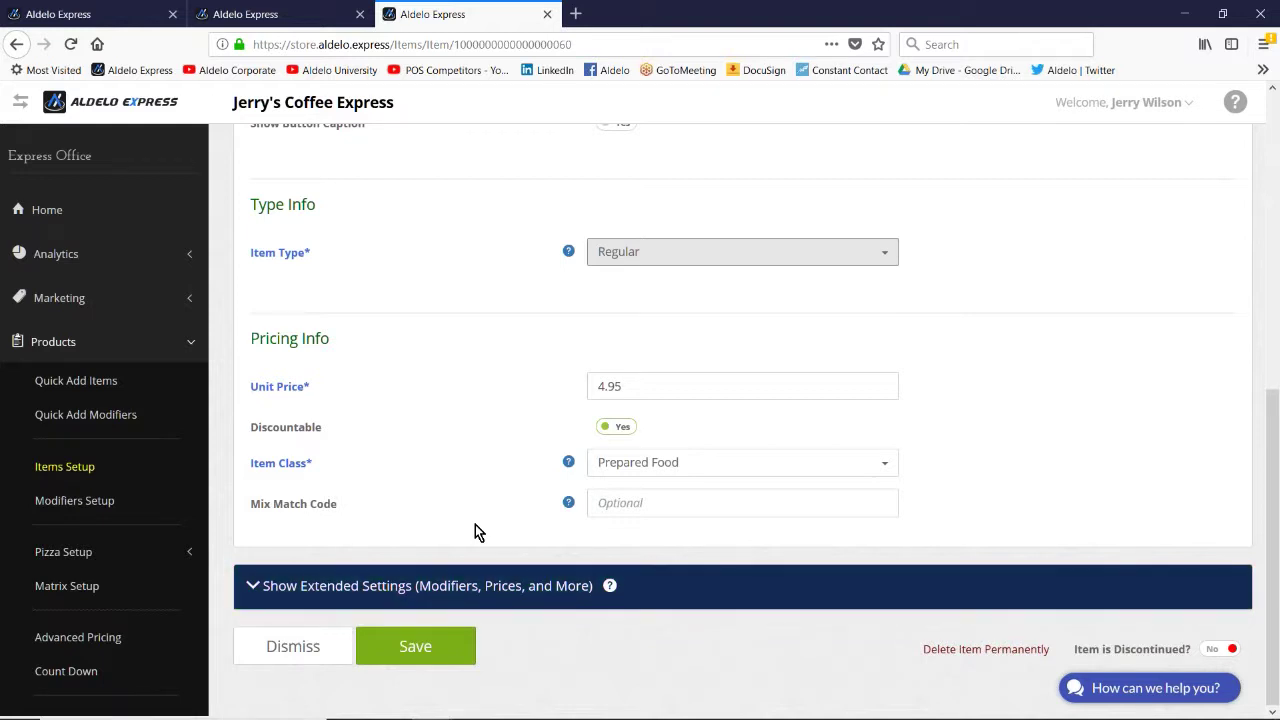
pyautogui.scroll(5, 449, 477)
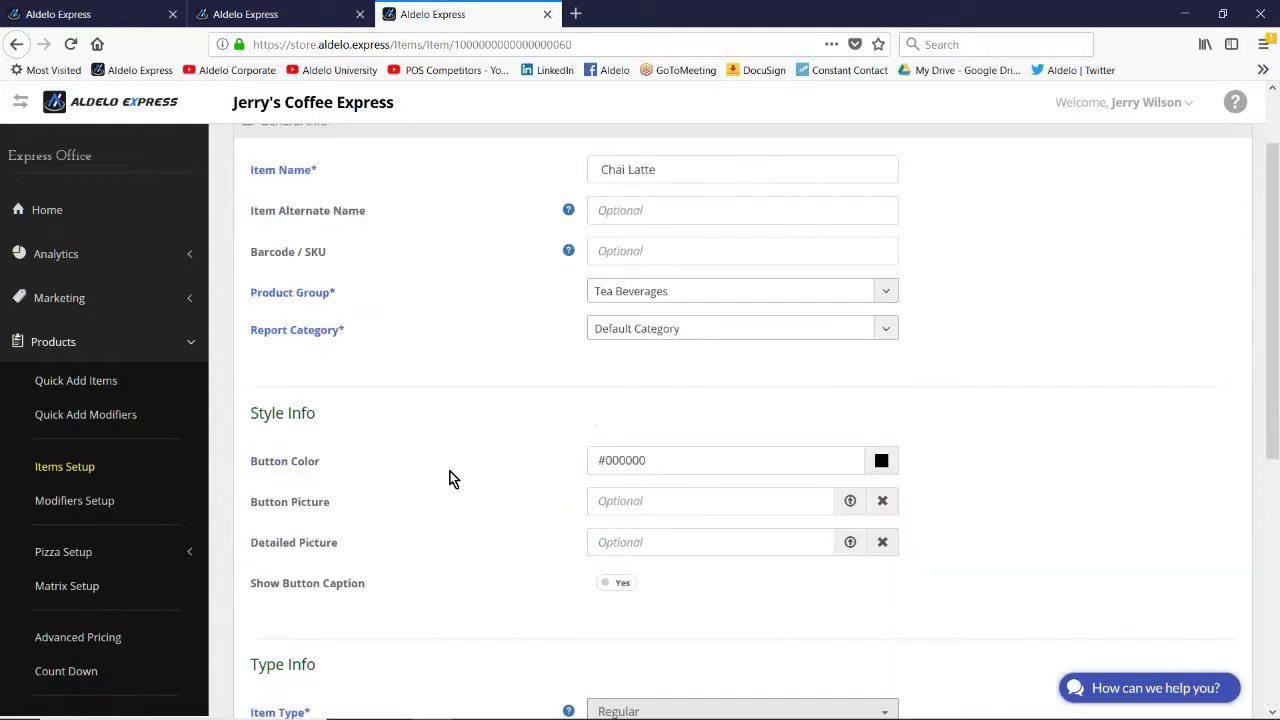
pyautogui.scroll(-5, 449, 477)
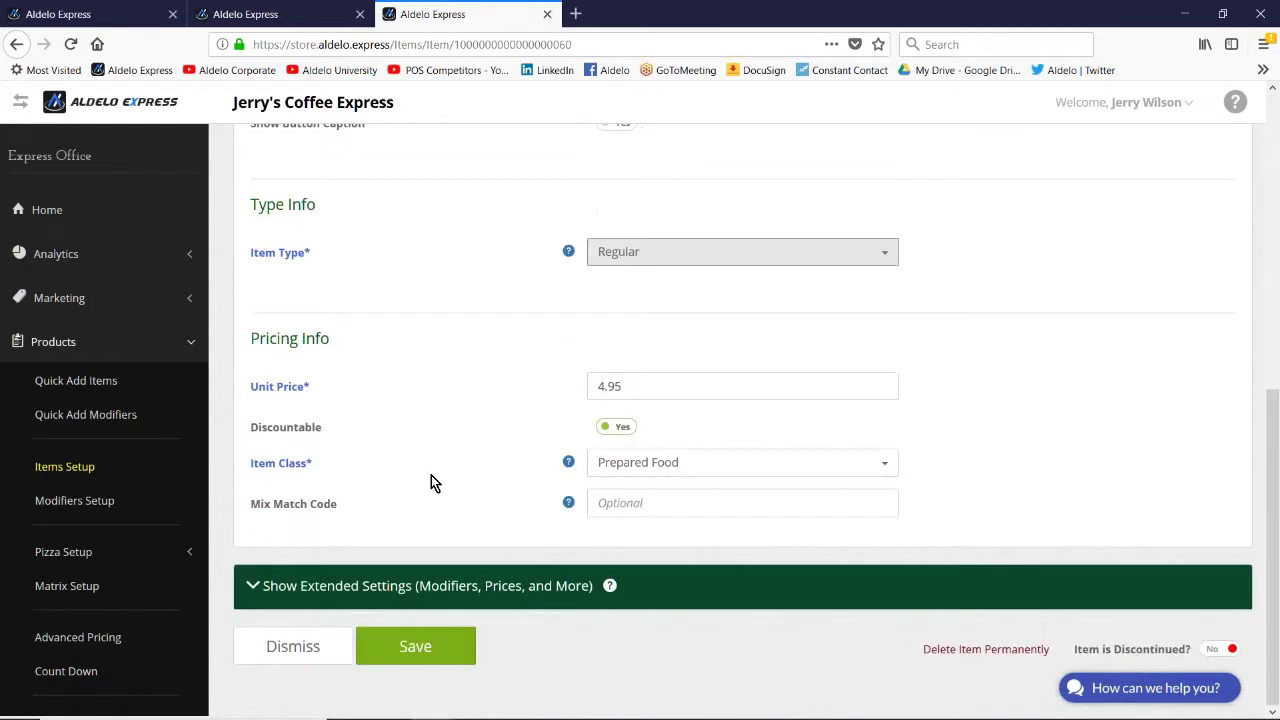
pyautogui.click(410, 590)
pyautogui.scroll(-3, 487, 534)
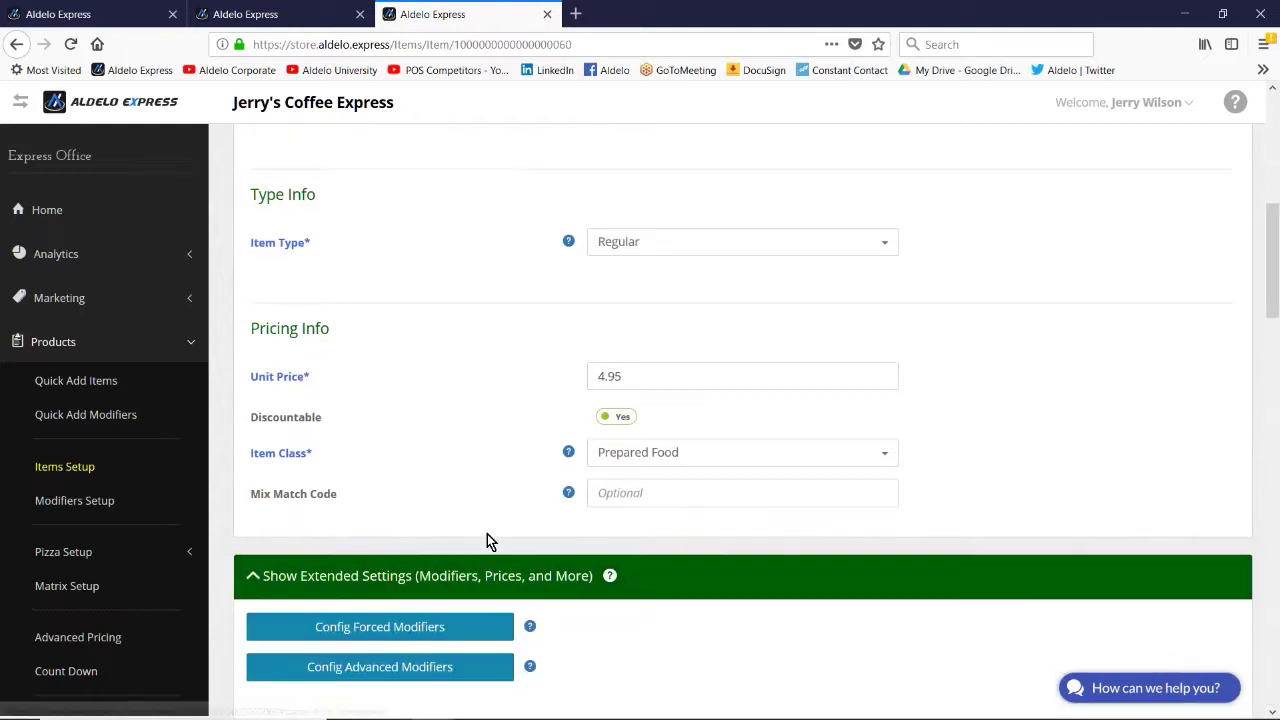
pyautogui.scroll(-1, 387, 326)
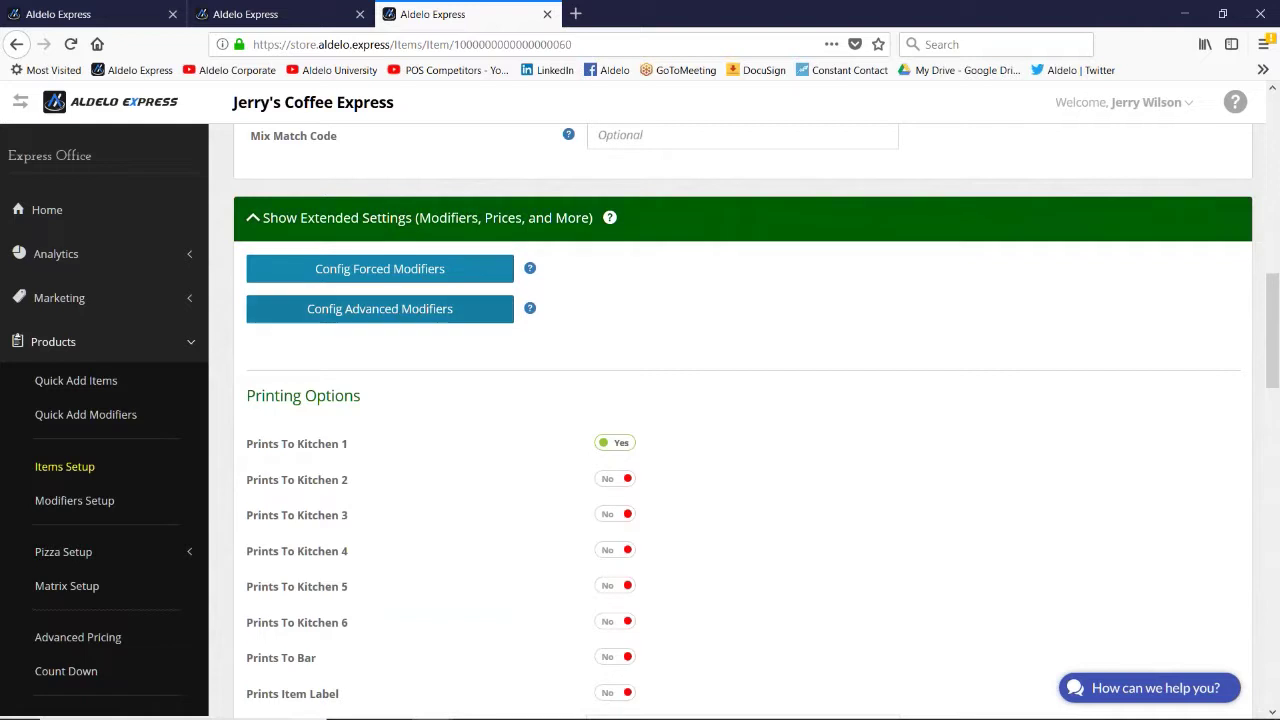
pyautogui.scroll(-3, 700, 450)
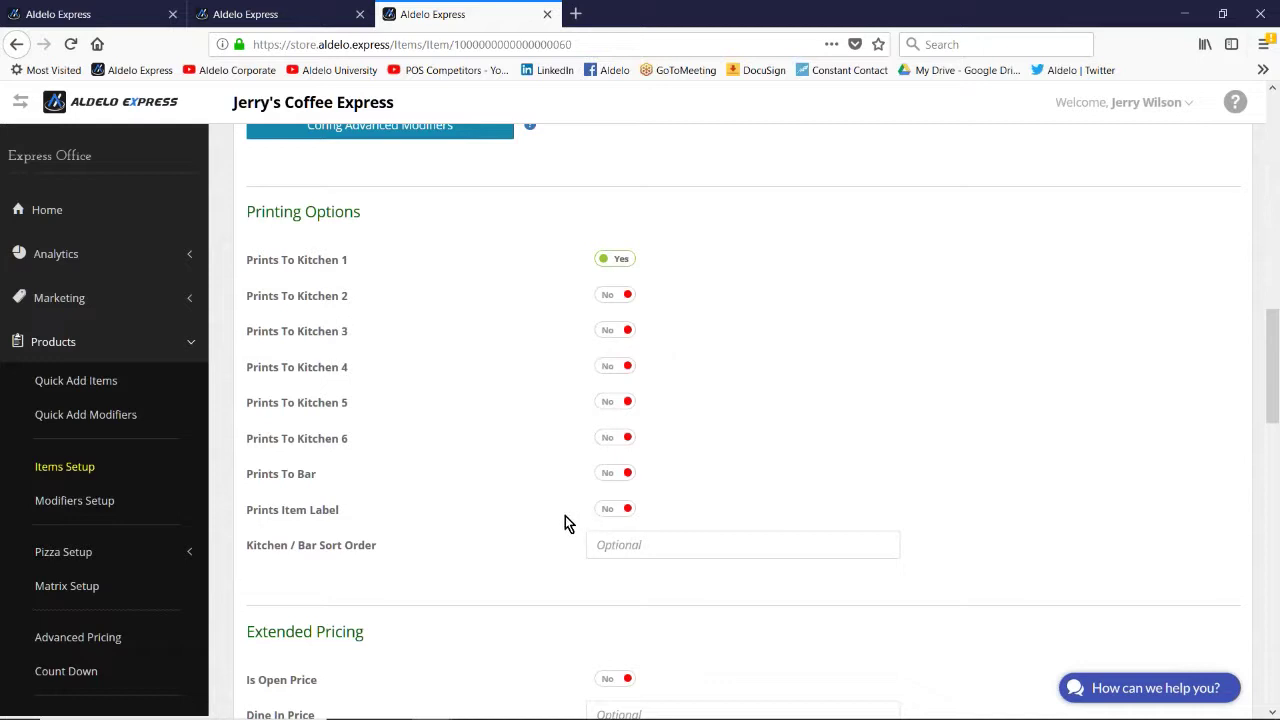
pyautogui.scroll(-3, 563, 513)
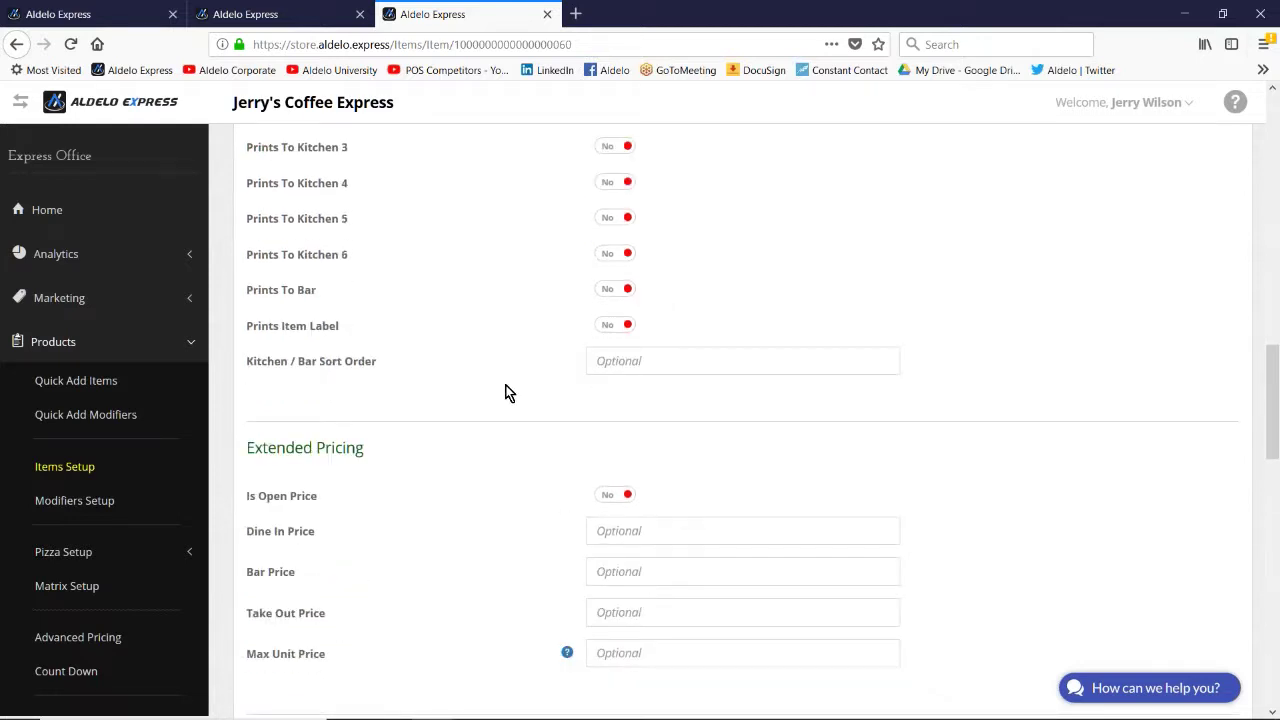
pyautogui.scroll(-4, 505, 392)
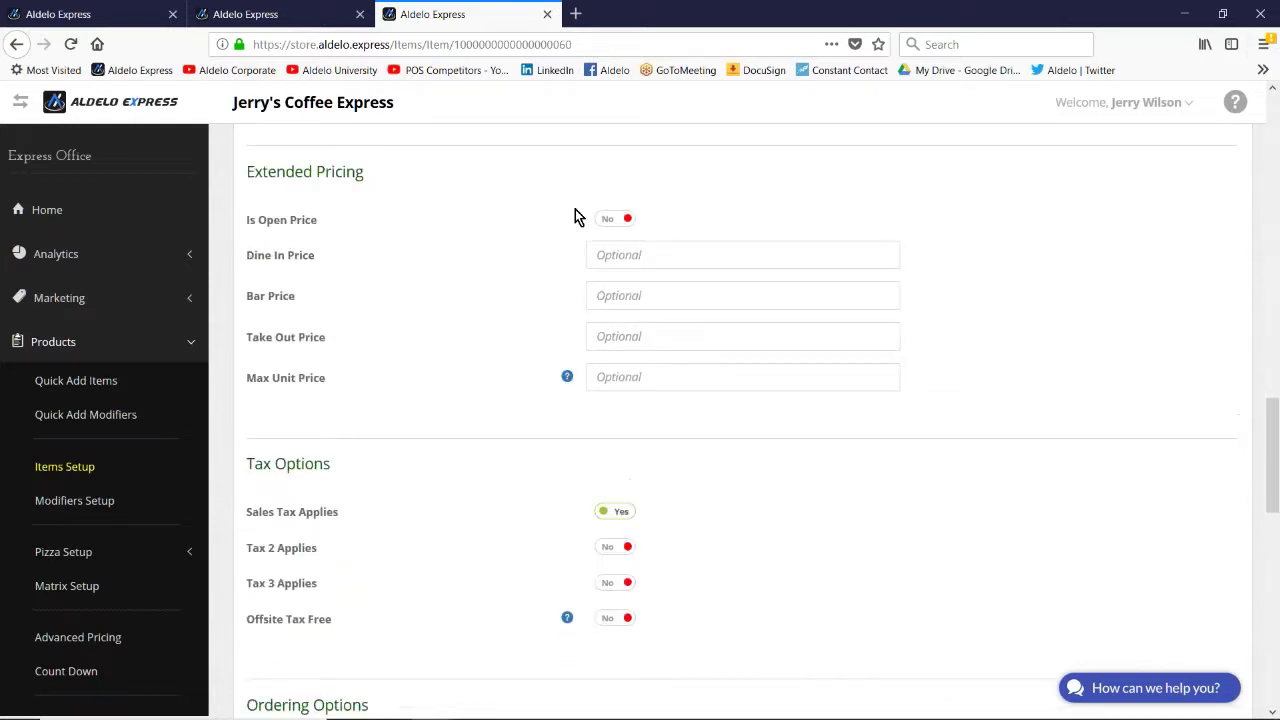
pyautogui.click(612, 220)
pyautogui.click(628, 220)
pyautogui.scroll(-3, 497, 390)
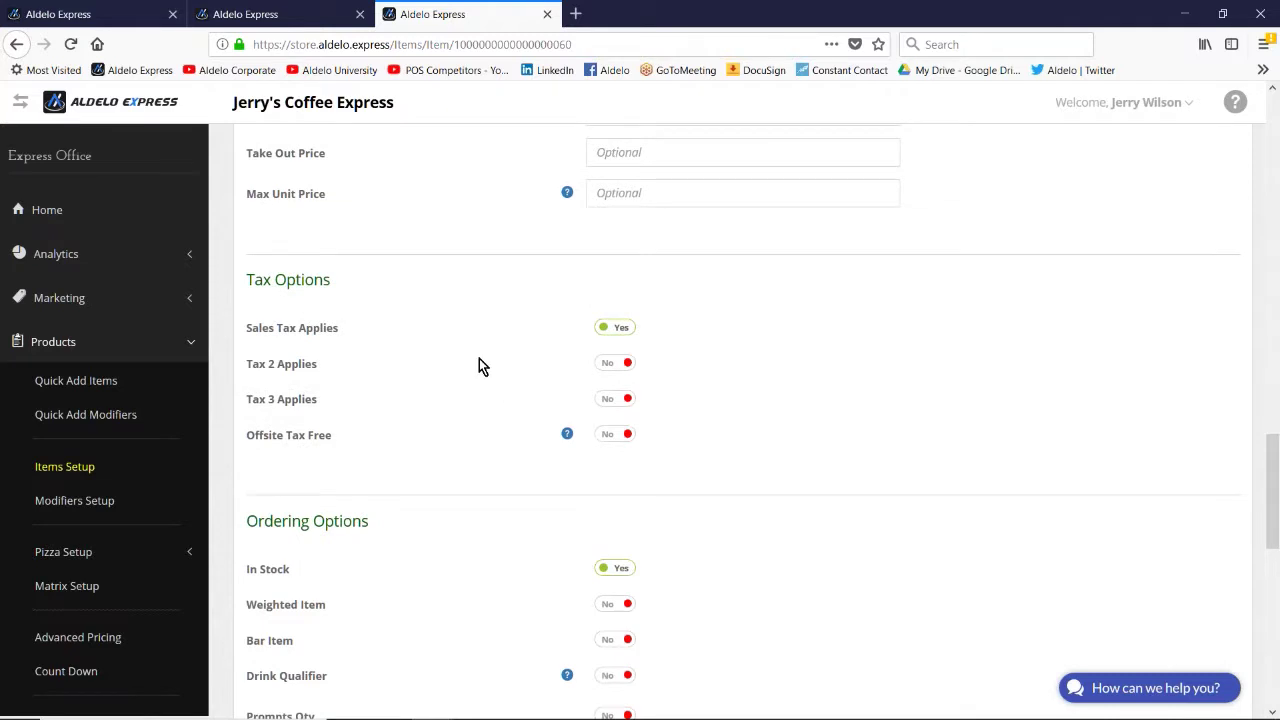
pyautogui.scroll(-3, 479, 360)
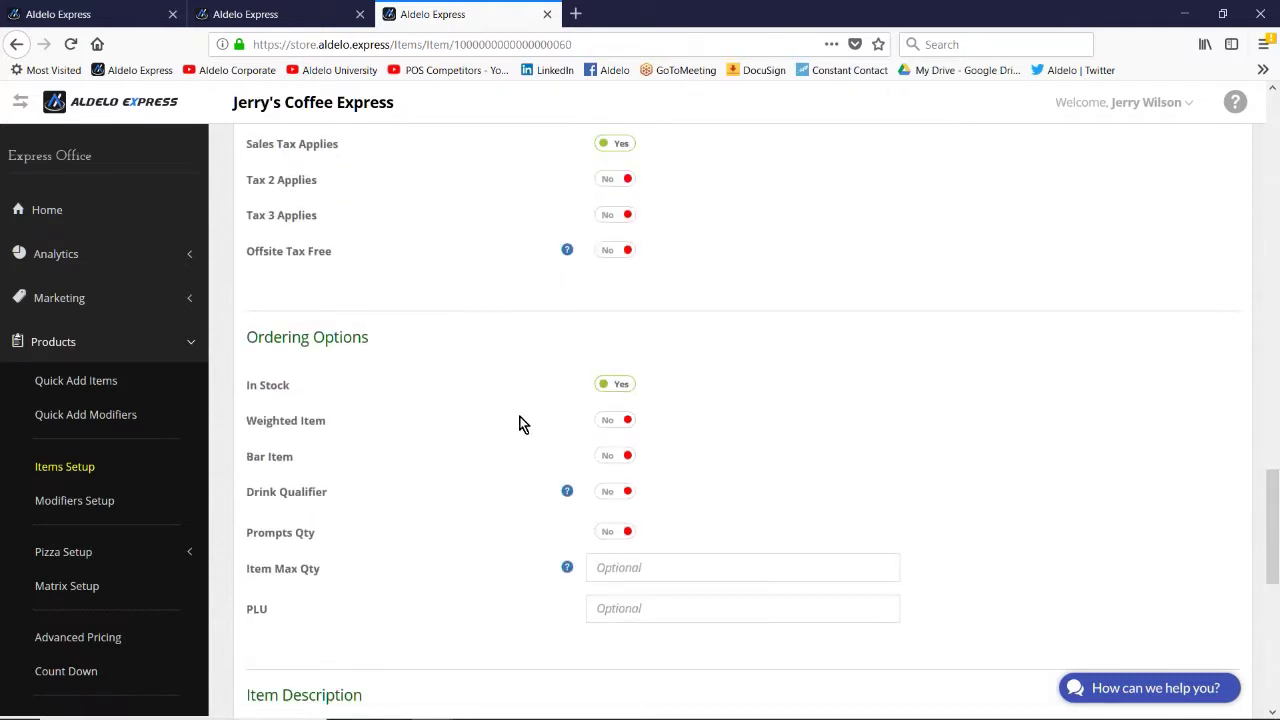
pyautogui.scroll(-4, 508, 410)
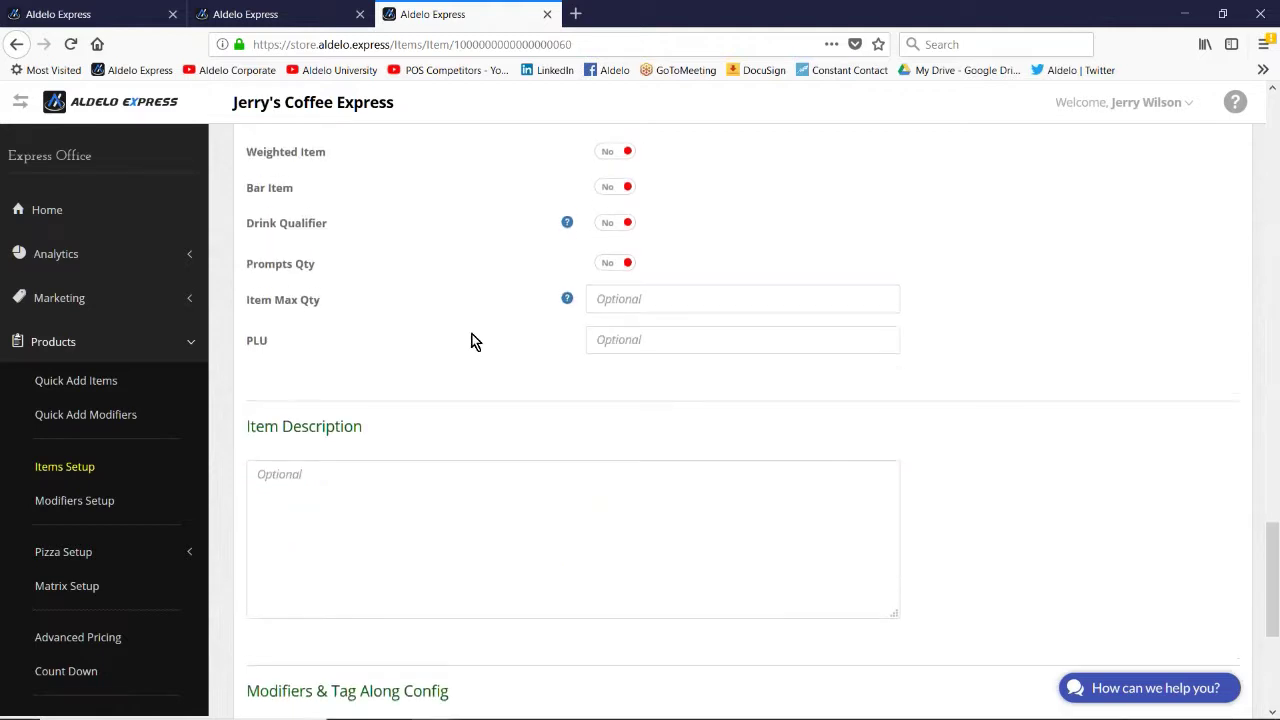
pyautogui.scroll(1, 474, 341)
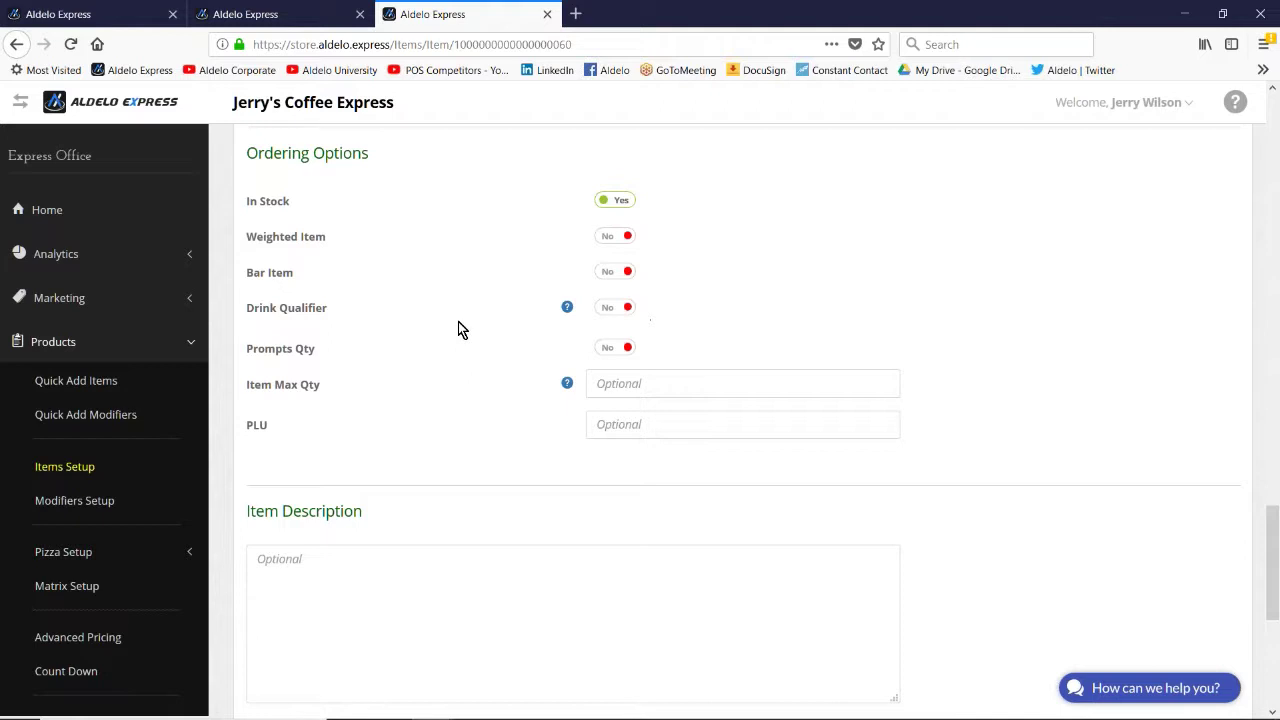
# - Look through Chai Latte's description, Detailed Picture and Button Picture fields without changing them
pyautogui.scroll(-2, 457, 322)
pyautogui.scroll(-1, 457, 330)
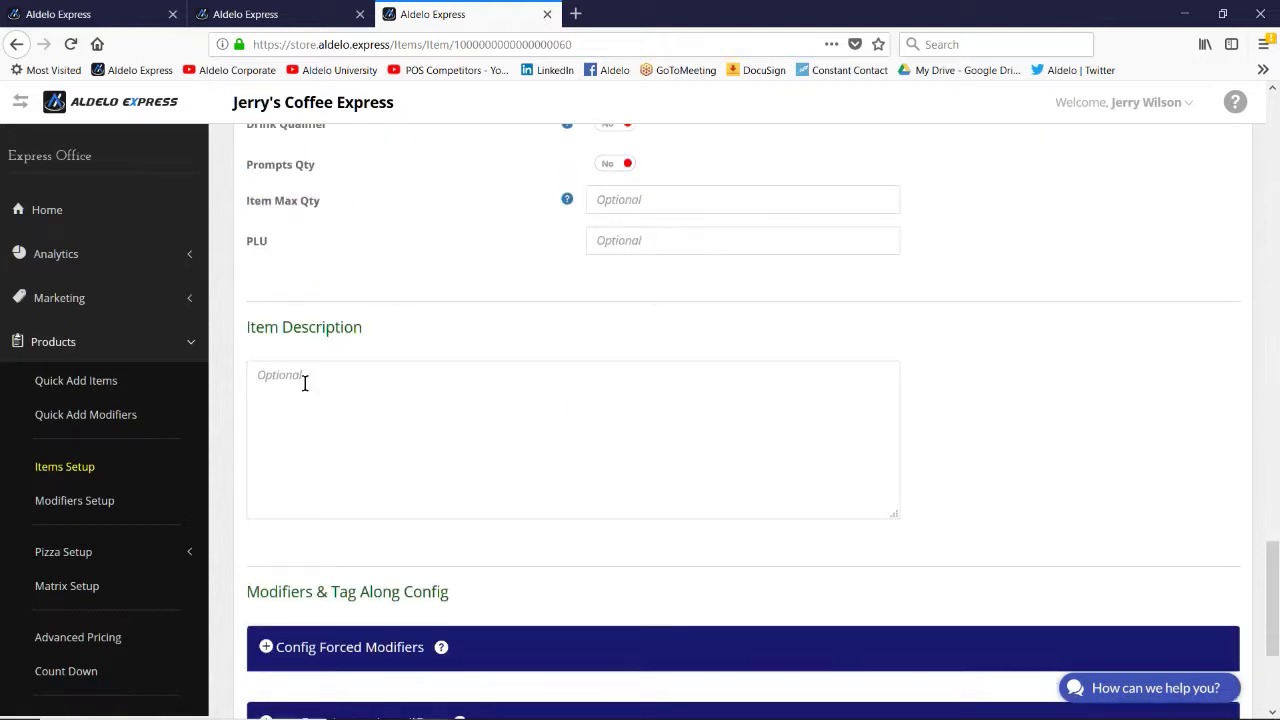
pyautogui.scroll(-3, 310, 375)
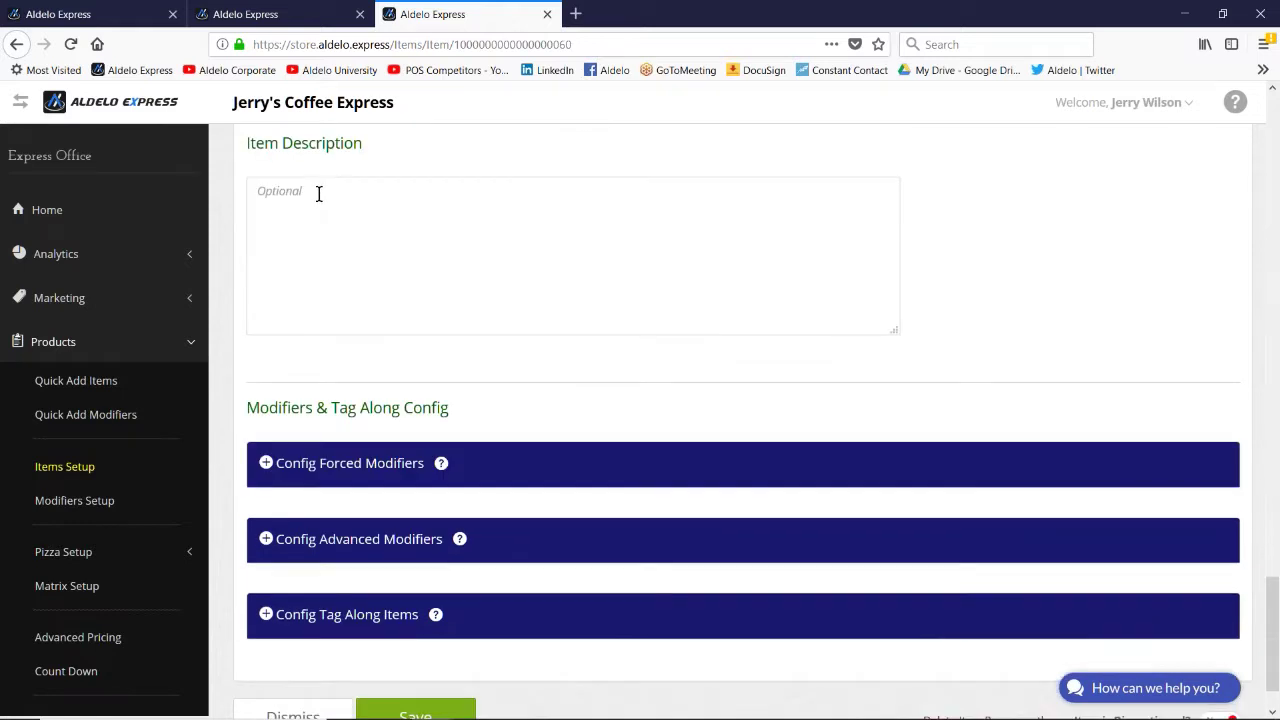
pyautogui.click(318, 193)
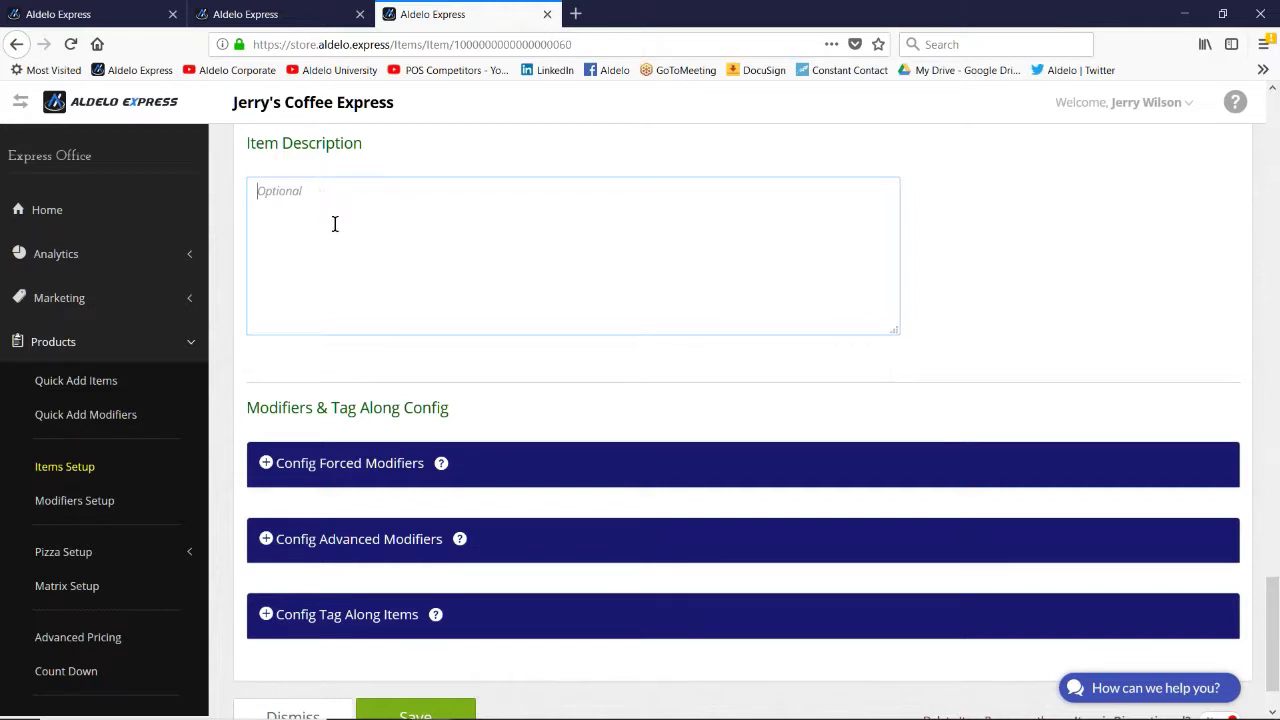
pyautogui.scroll(15, 334, 229)
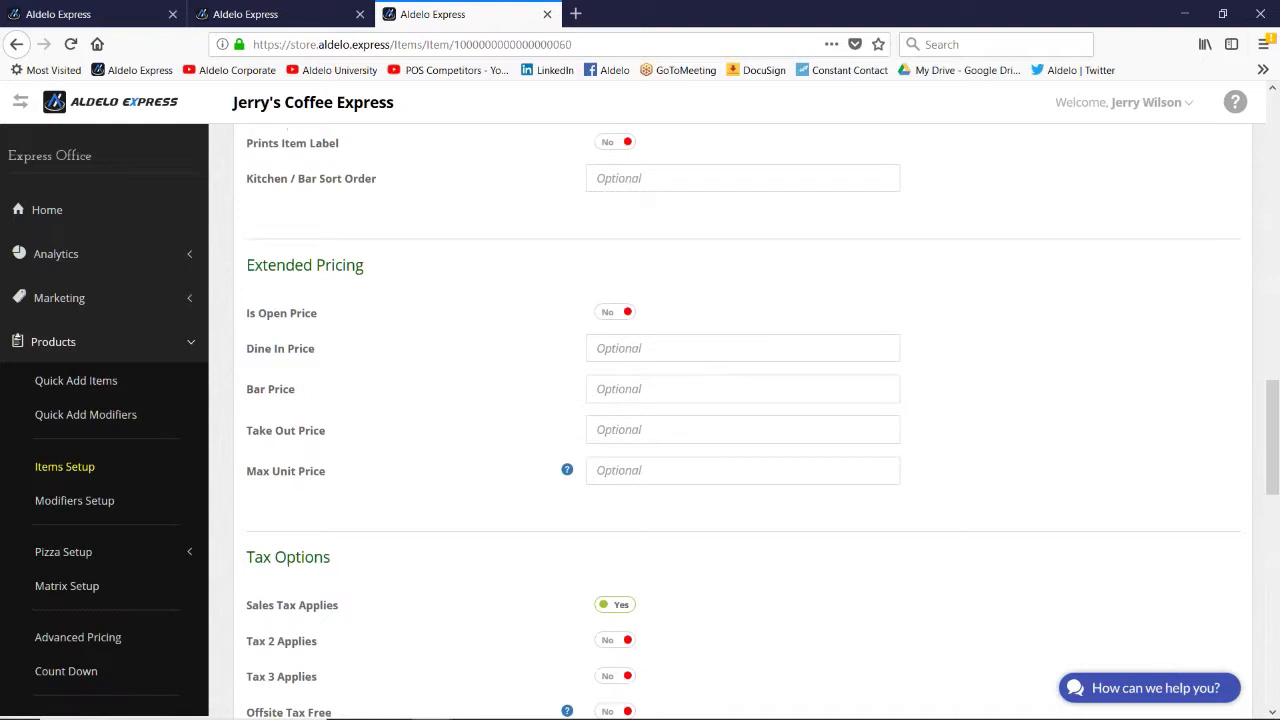
pyautogui.scroll(9, 332, 244)
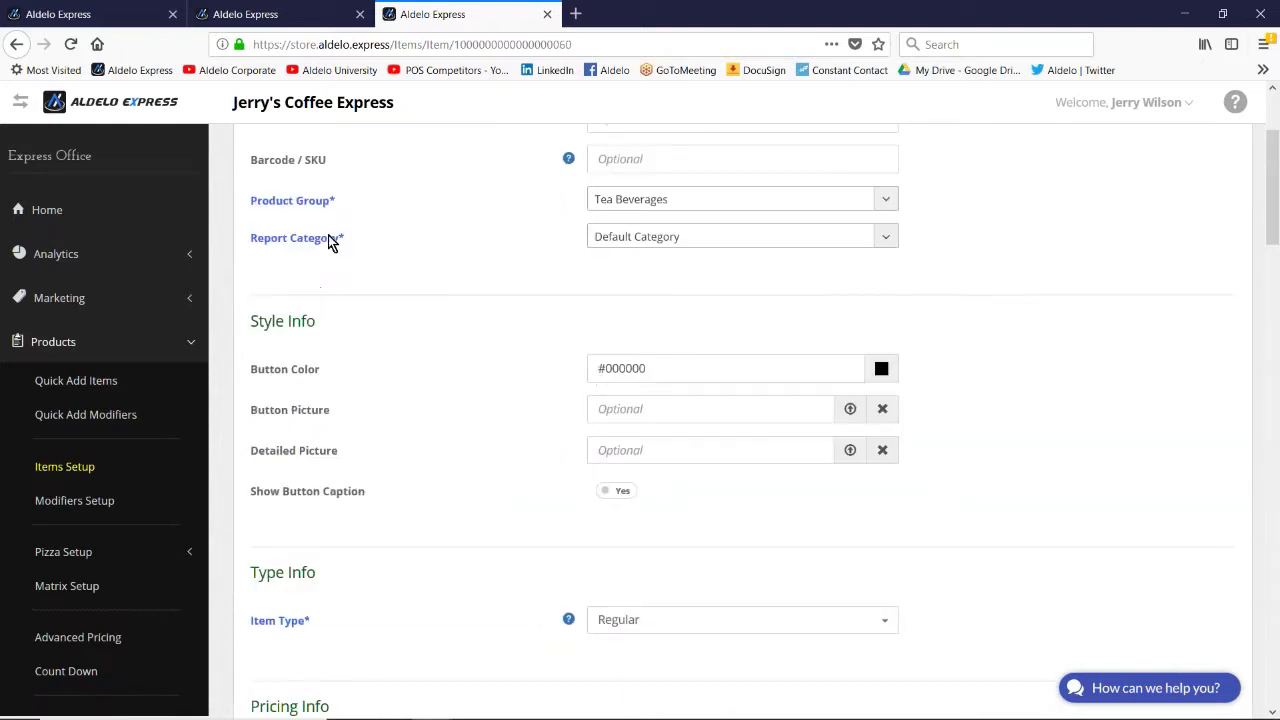
pyautogui.scroll(3, 332, 244)
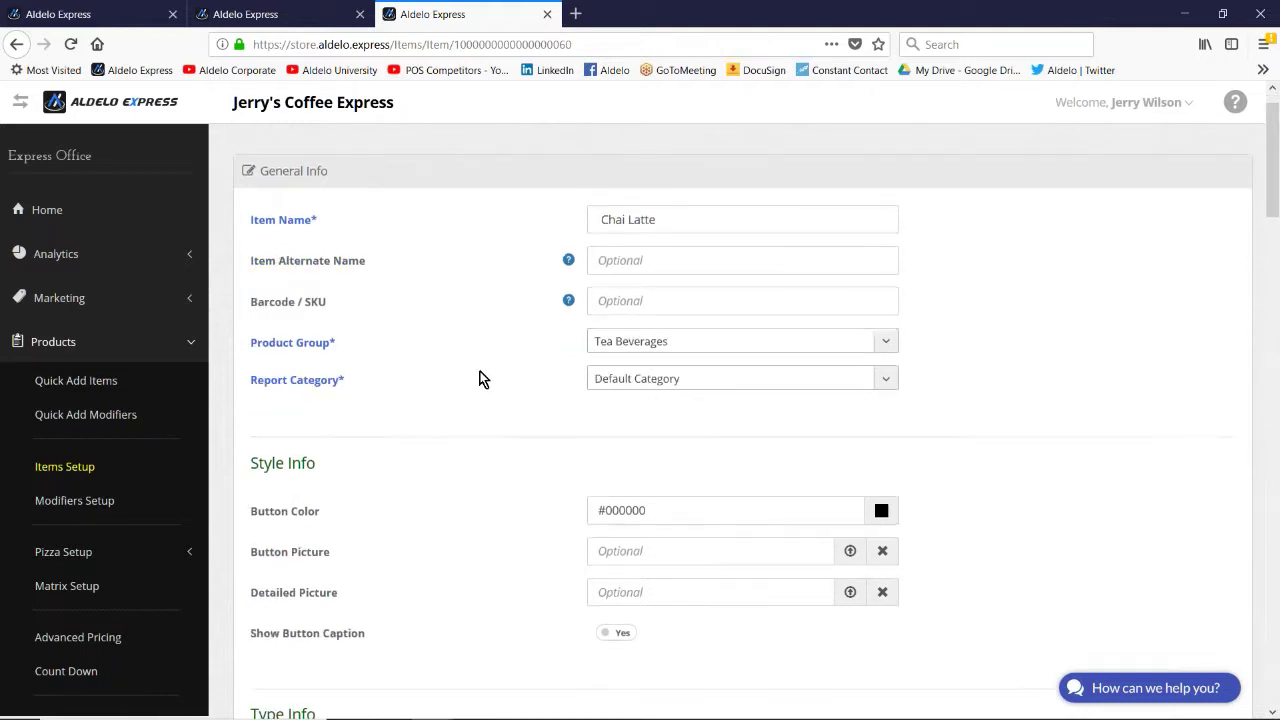
pyautogui.scroll(-2, 475, 380)
pyautogui.scroll(2, 466, 383)
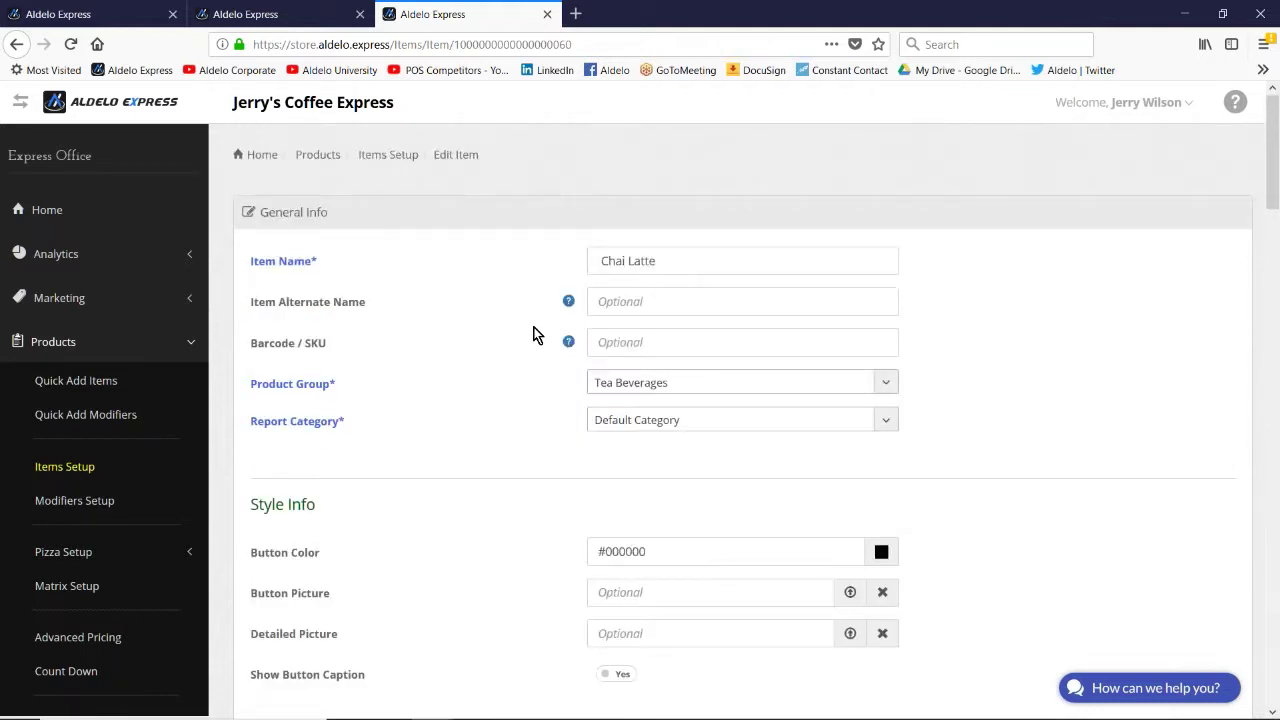
pyautogui.scroll(-4, 437, 349)
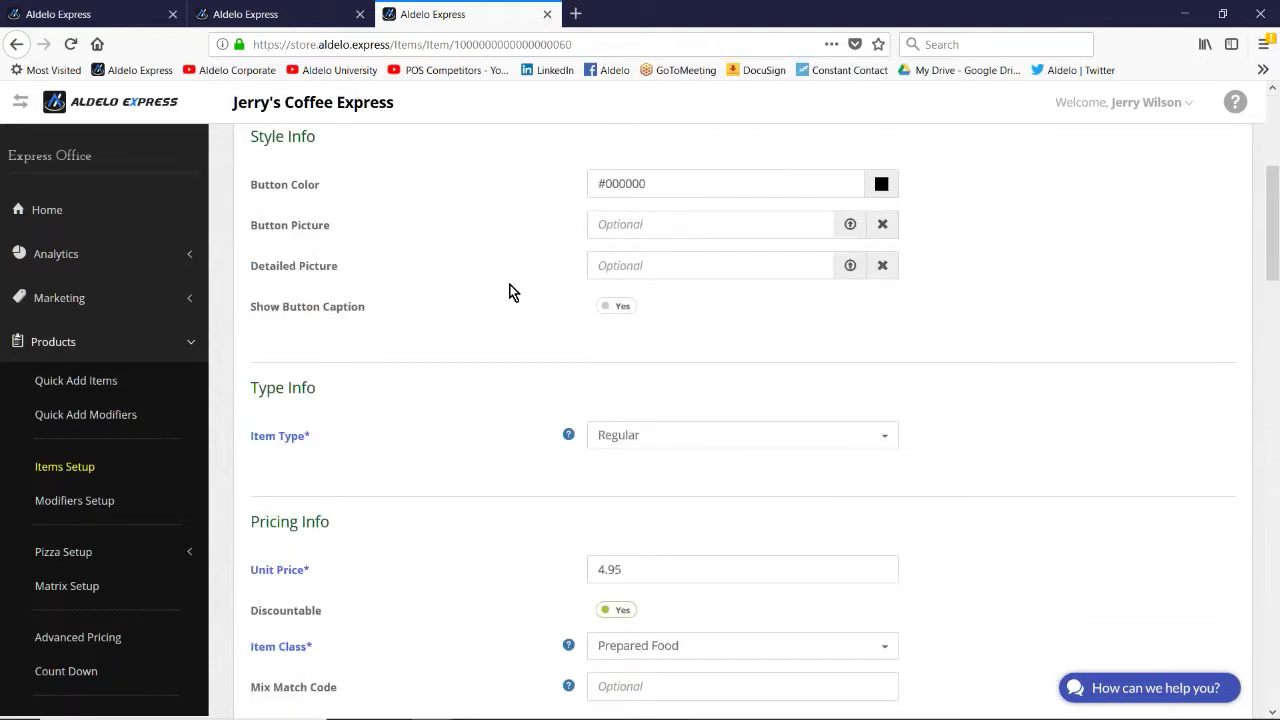
pyautogui.click(651, 272)
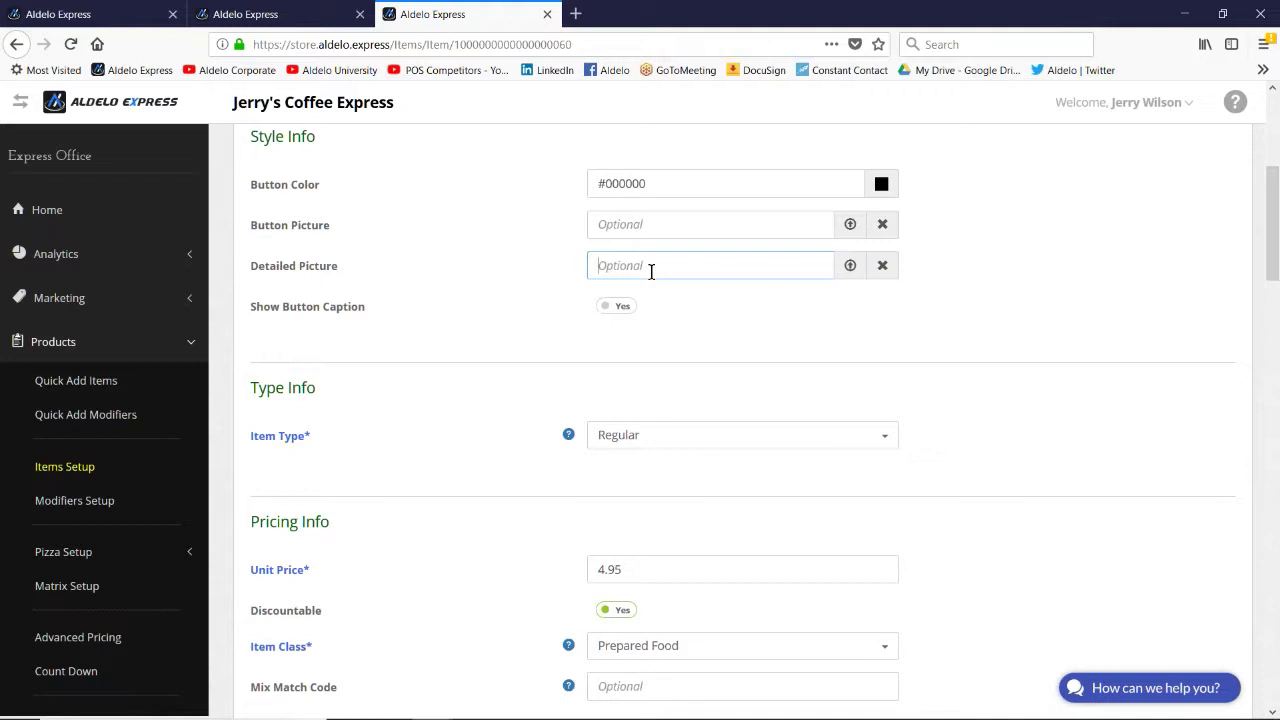
pyautogui.click(650, 229)
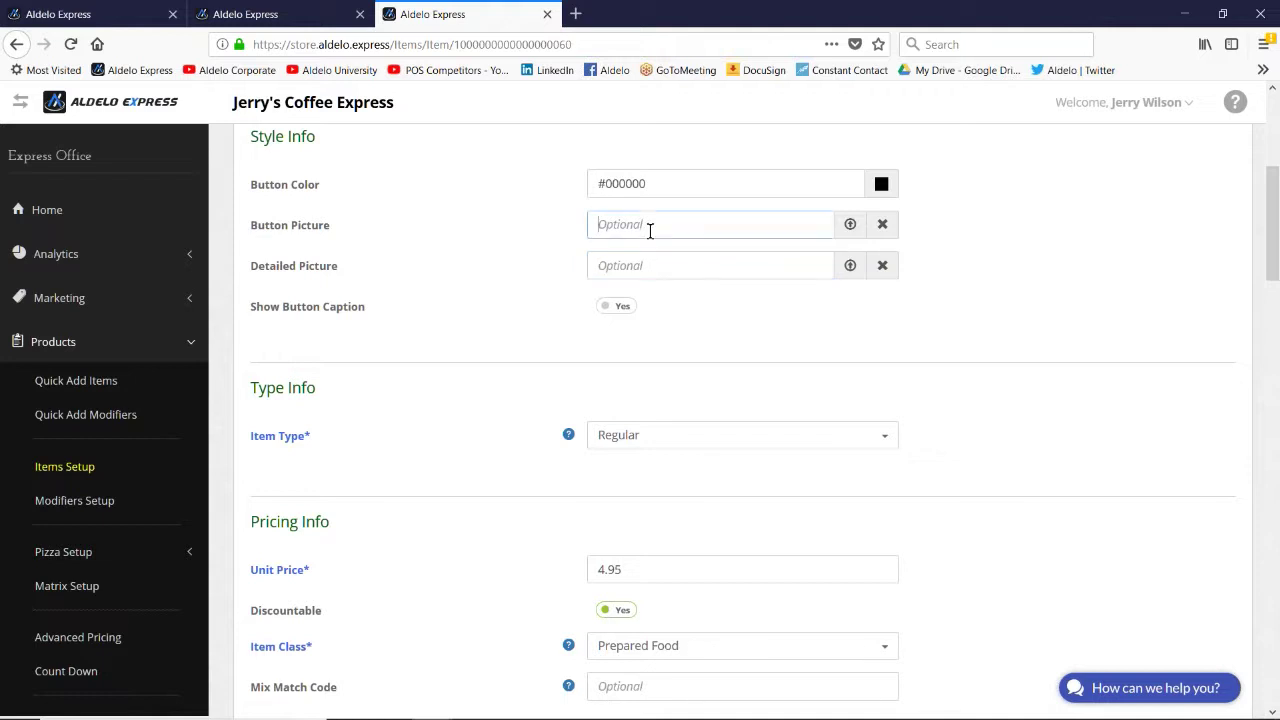
# - Review the rest of the Chai Latte form and return to the Items Setup list
pyautogui.scroll(-7, 530, 349)
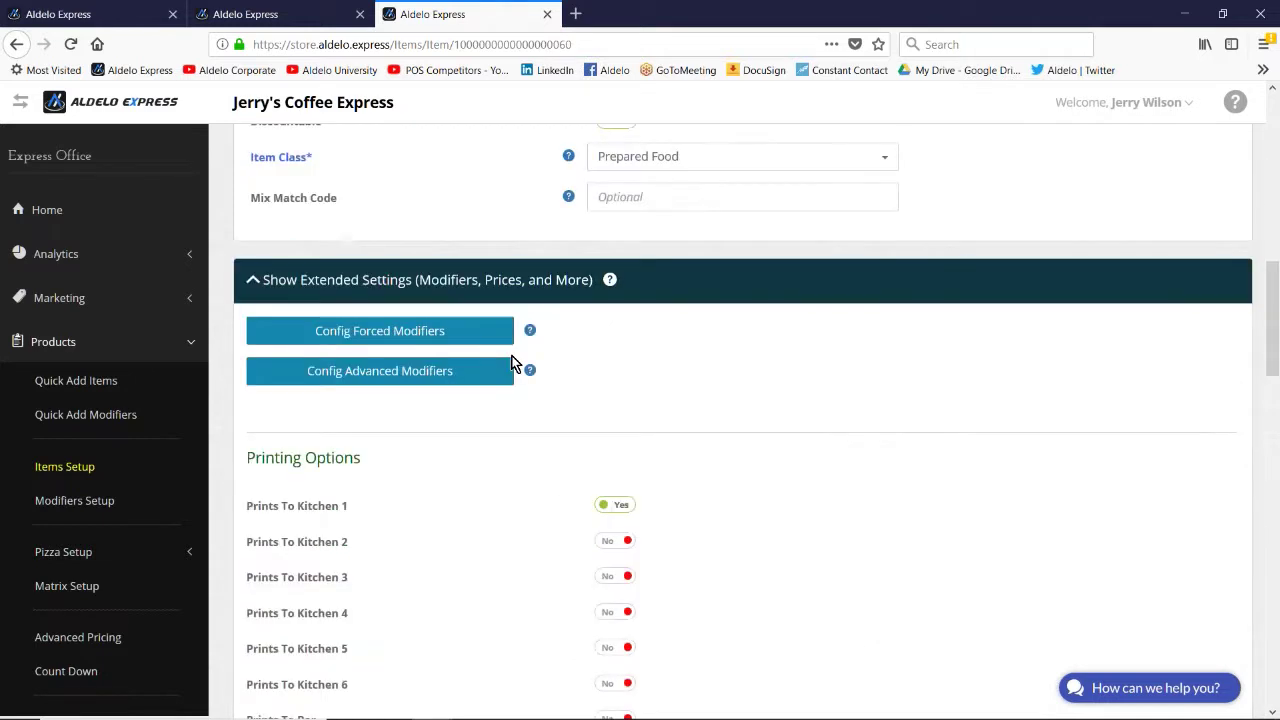
pyautogui.scroll(-8, 510, 360)
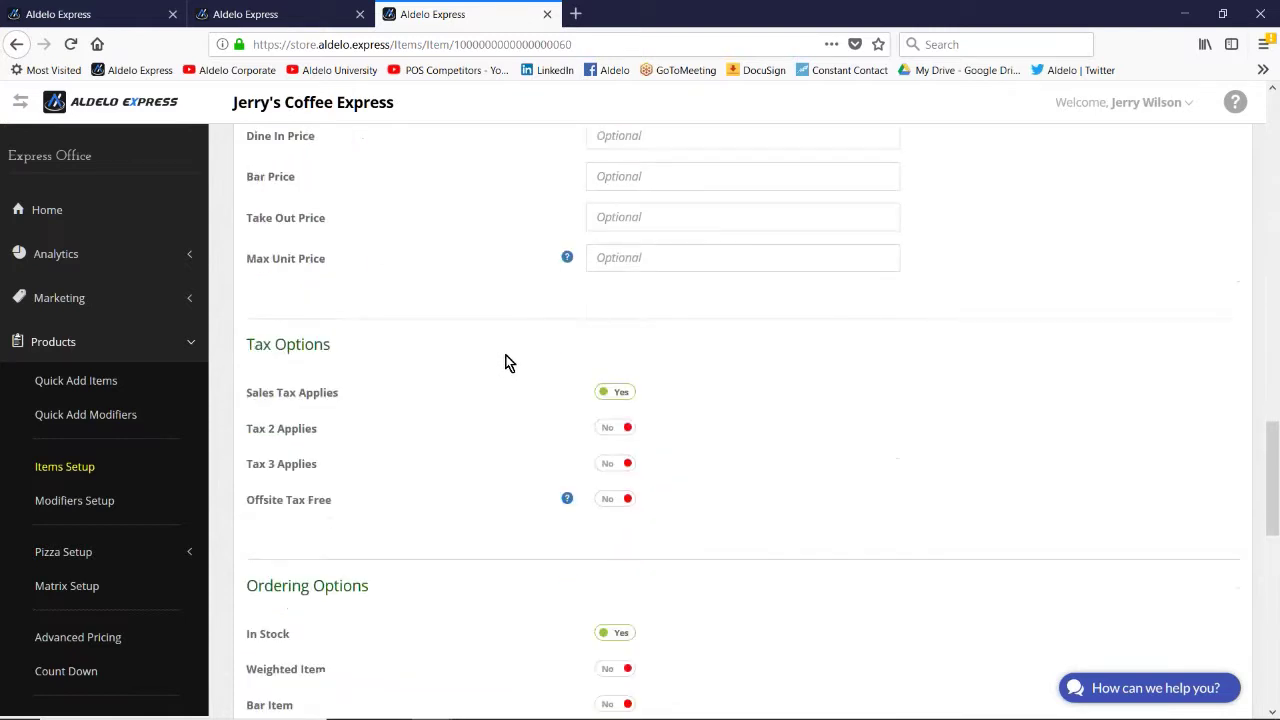
pyautogui.scroll(-5, 507, 362)
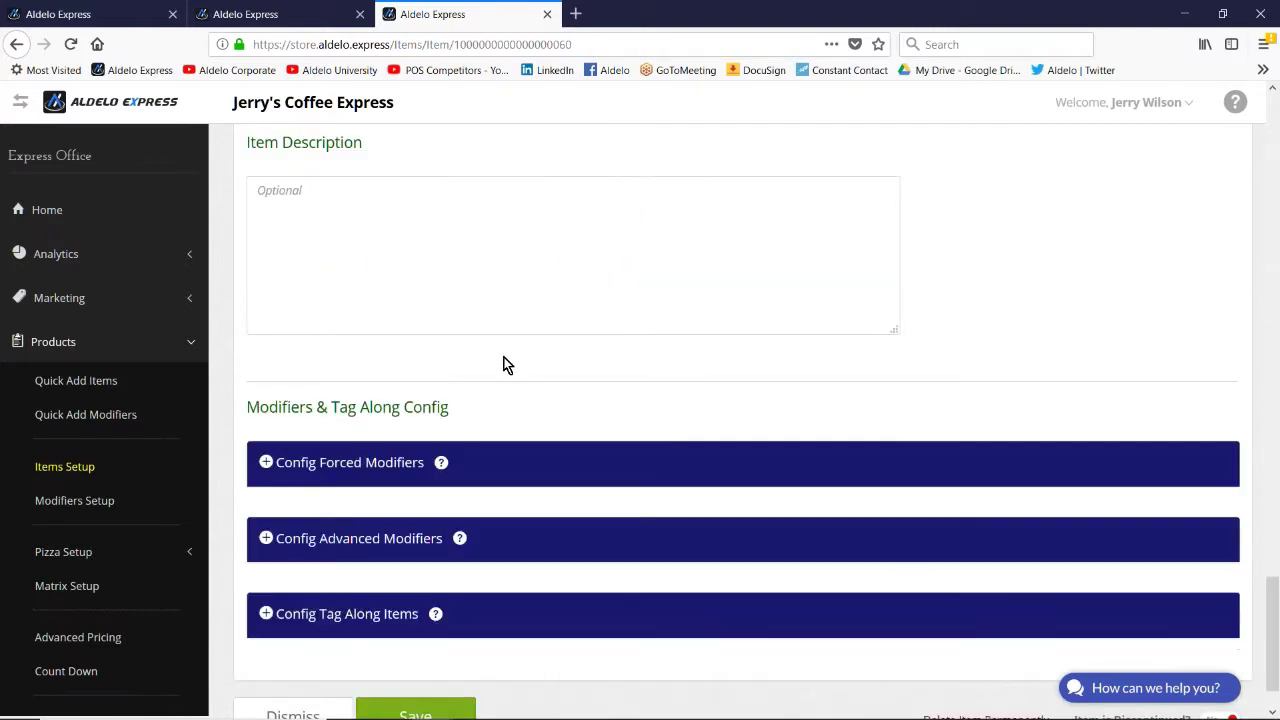
pyautogui.scroll(-2, 505, 365)
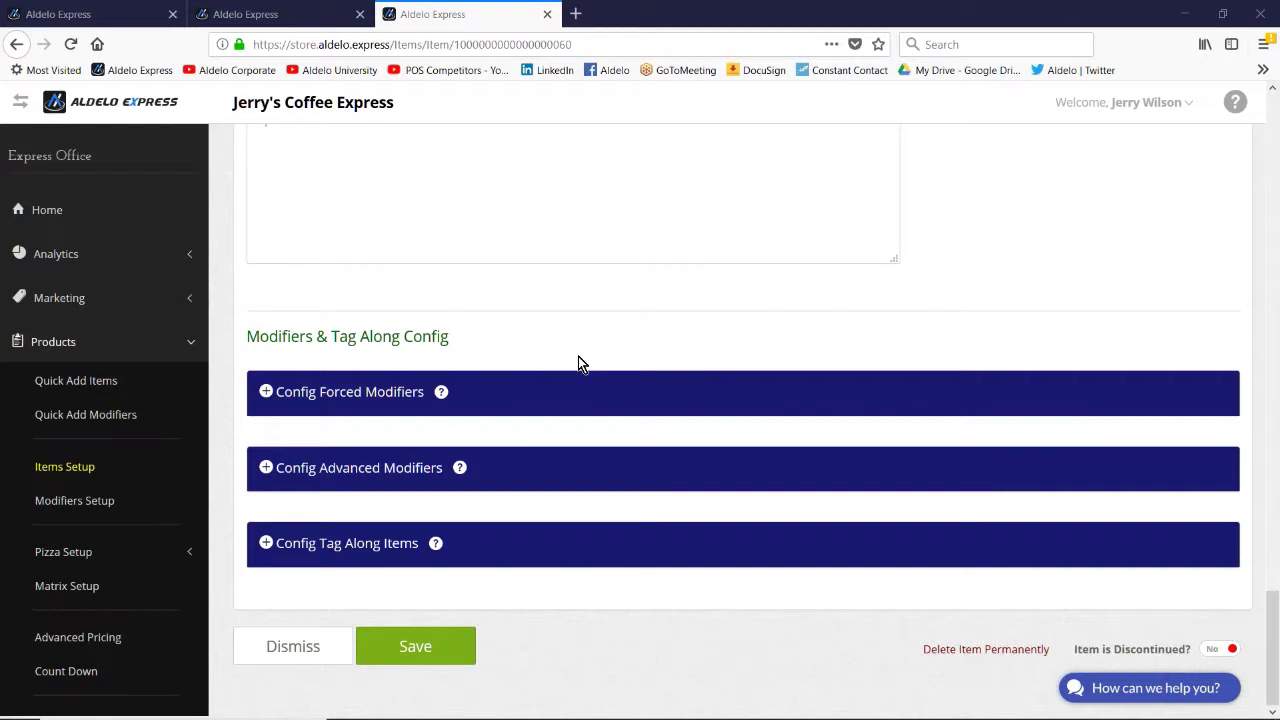
pyautogui.scroll(1, 578, 356)
pyautogui.scroll(3, 578, 356)
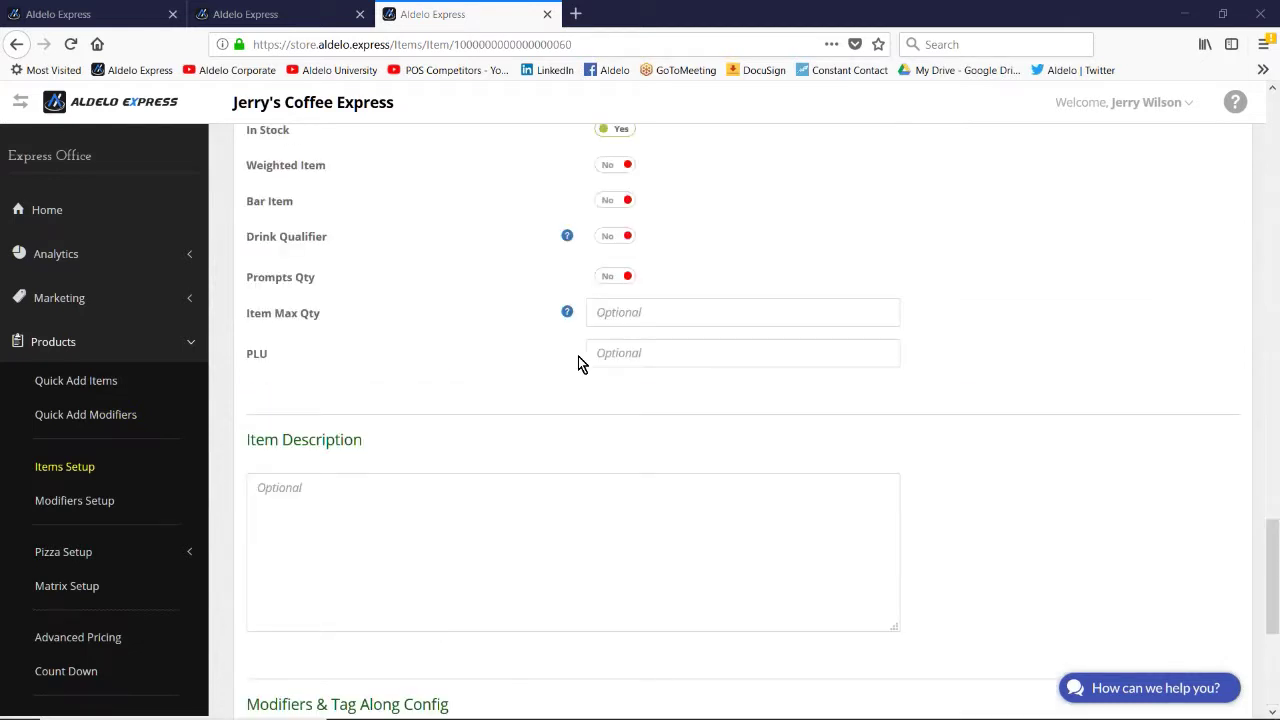
pyautogui.scroll(8, 578, 356)
pyautogui.scroll(4, 578, 356)
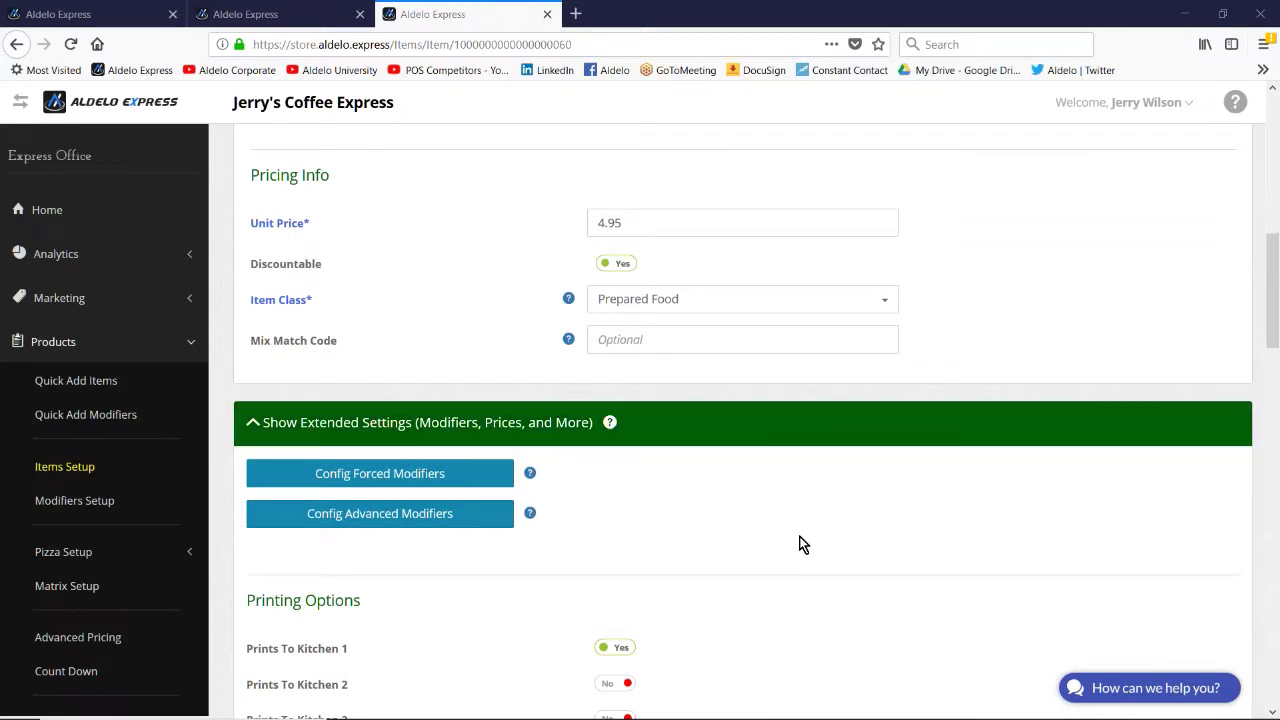
pyautogui.scroll(-1, 583, 523)
pyautogui.scroll(-2, 585, 523)
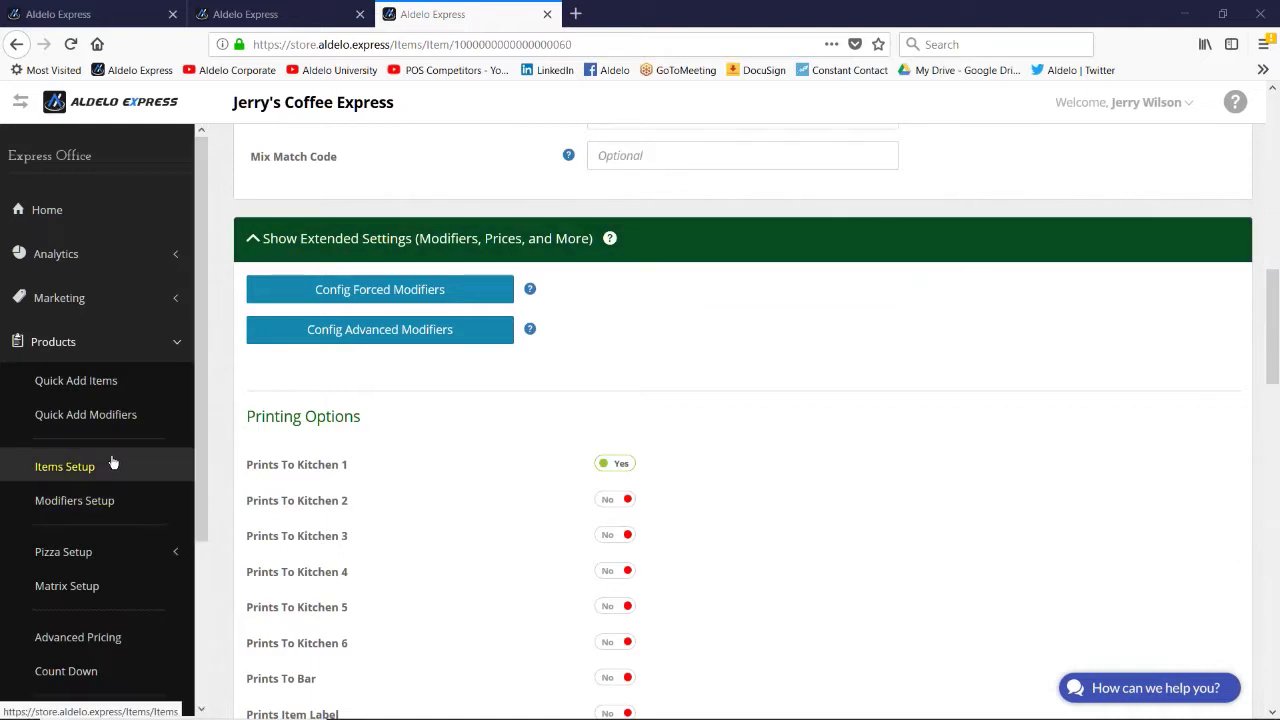
pyautogui.scroll(10, 341, 203)
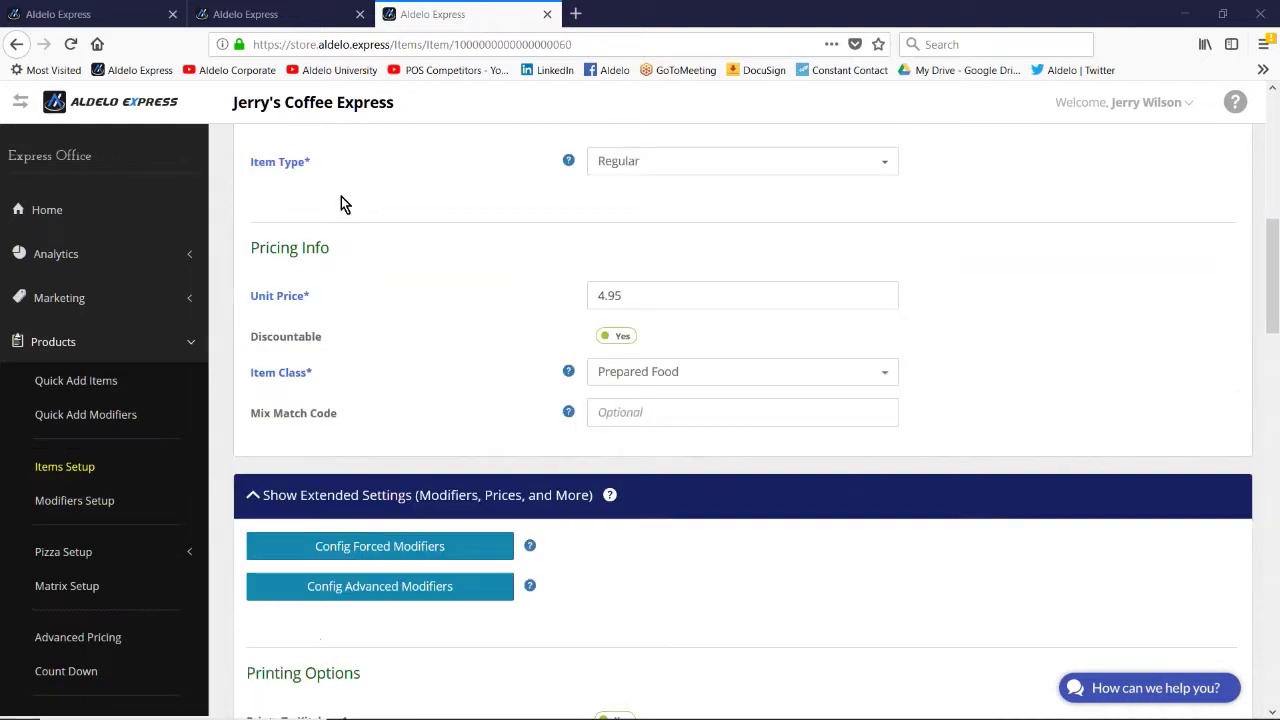
pyautogui.click(387, 156)
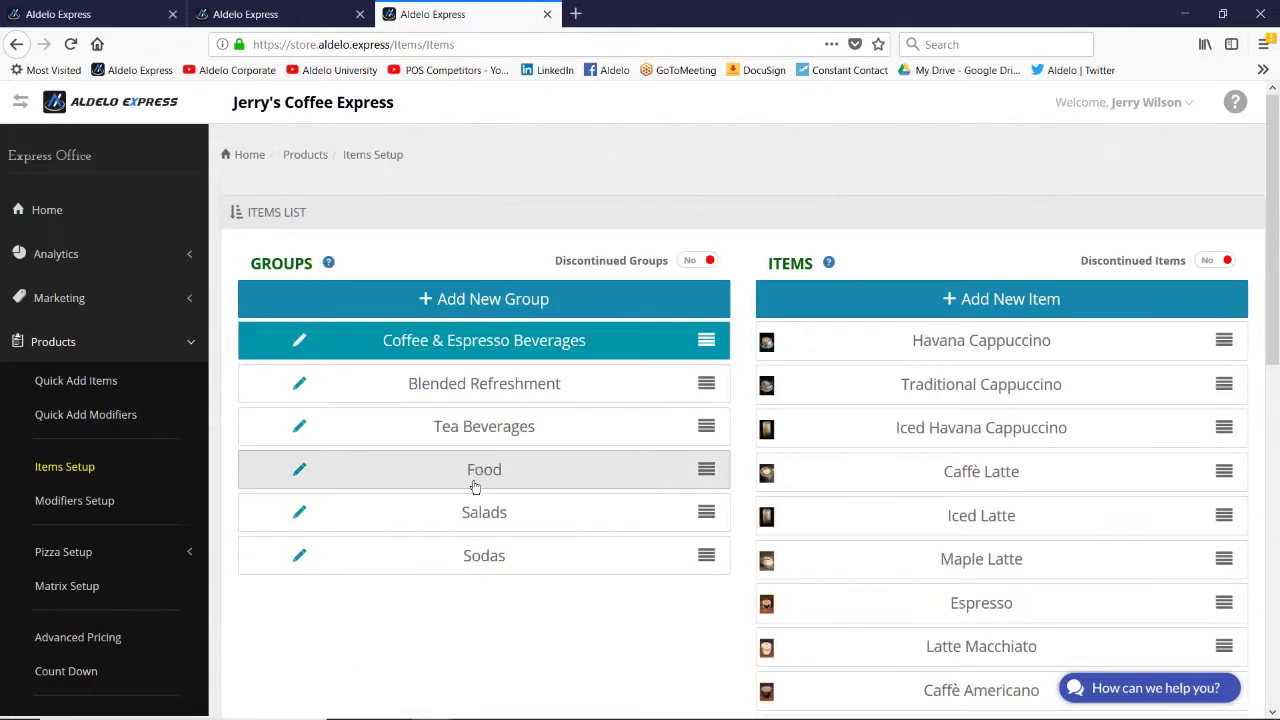
# - Open Honey Matcha Tea Latte from the Tea Beverages group for editing
pyautogui.click(488, 427)
pyautogui.scroll(-1, 881, 476)
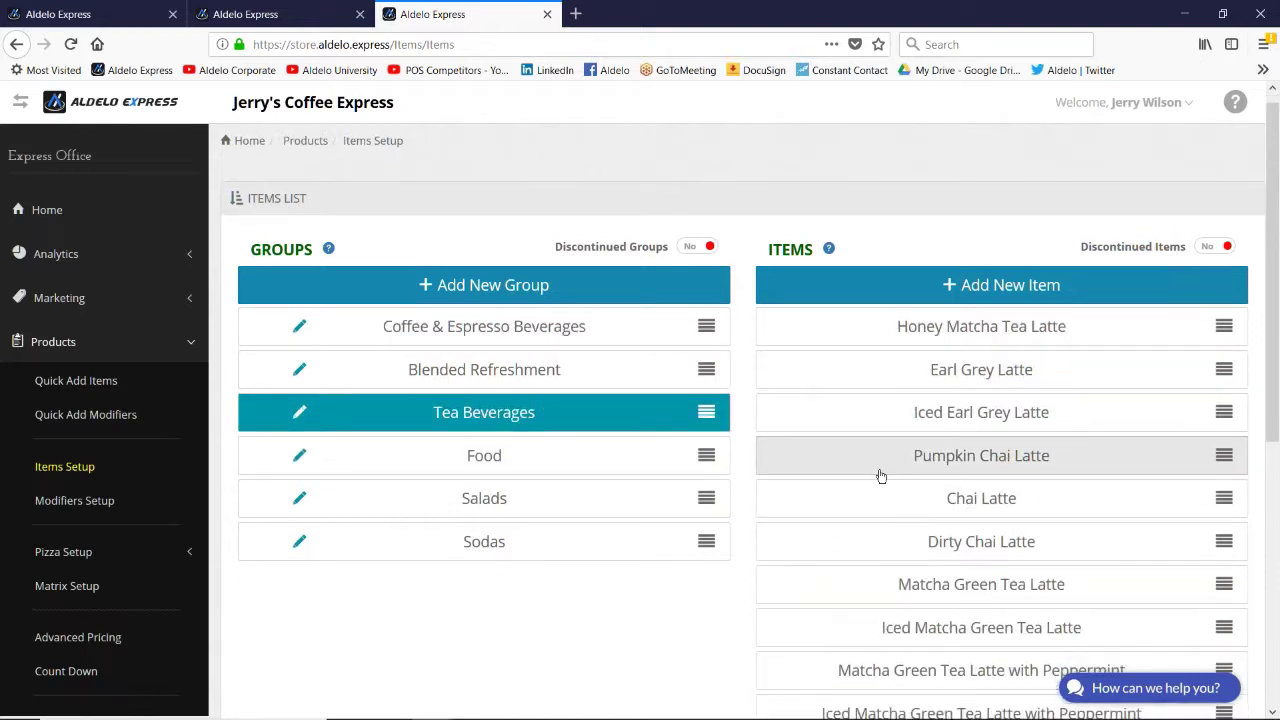
pyautogui.scroll(-3, 881, 476)
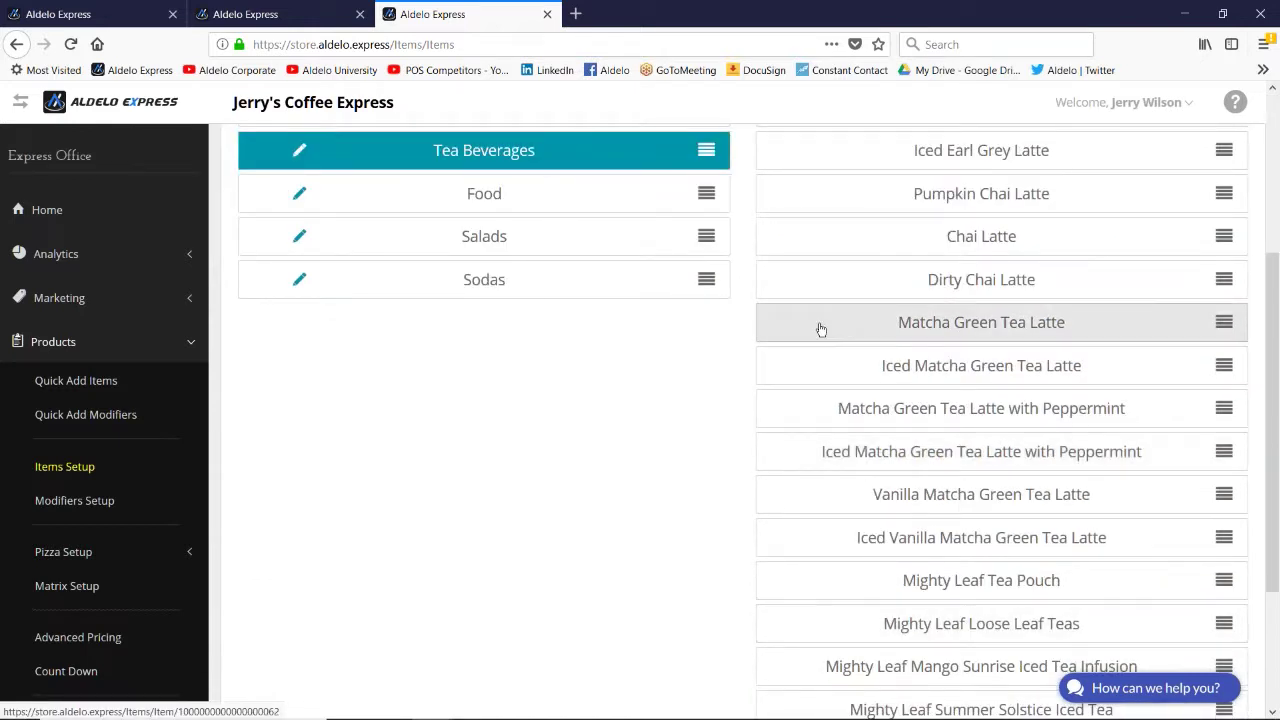
pyautogui.scroll(3, 820, 330)
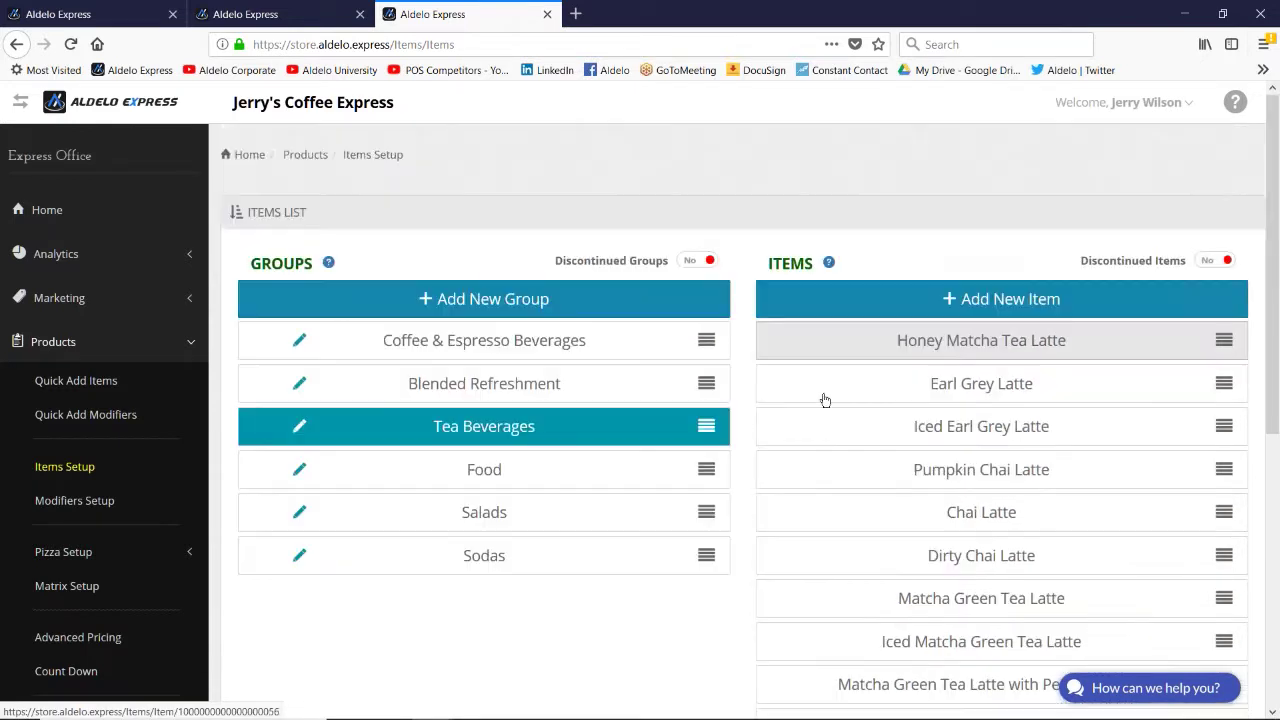
pyautogui.click(852, 347)
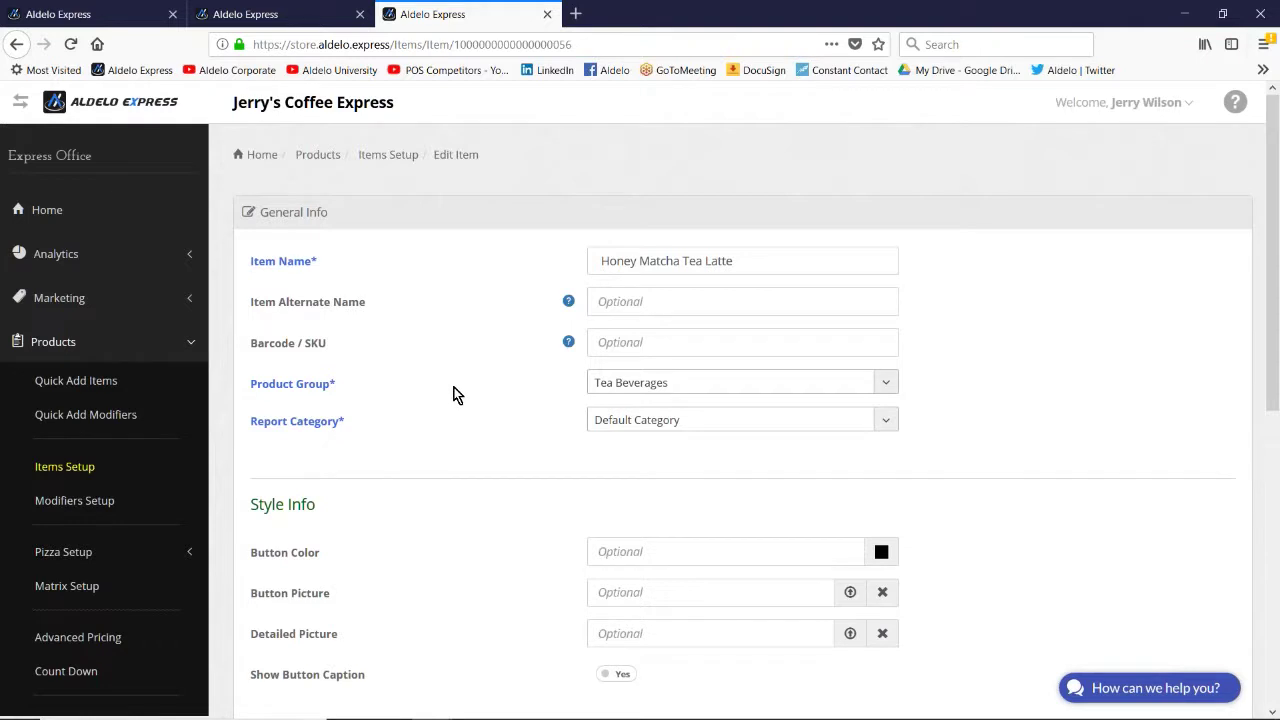
# - Show extended settings and Config Forced Modifiers, then add a forced modifier to Group 1
pyautogui.scroll(-5, 453, 394)
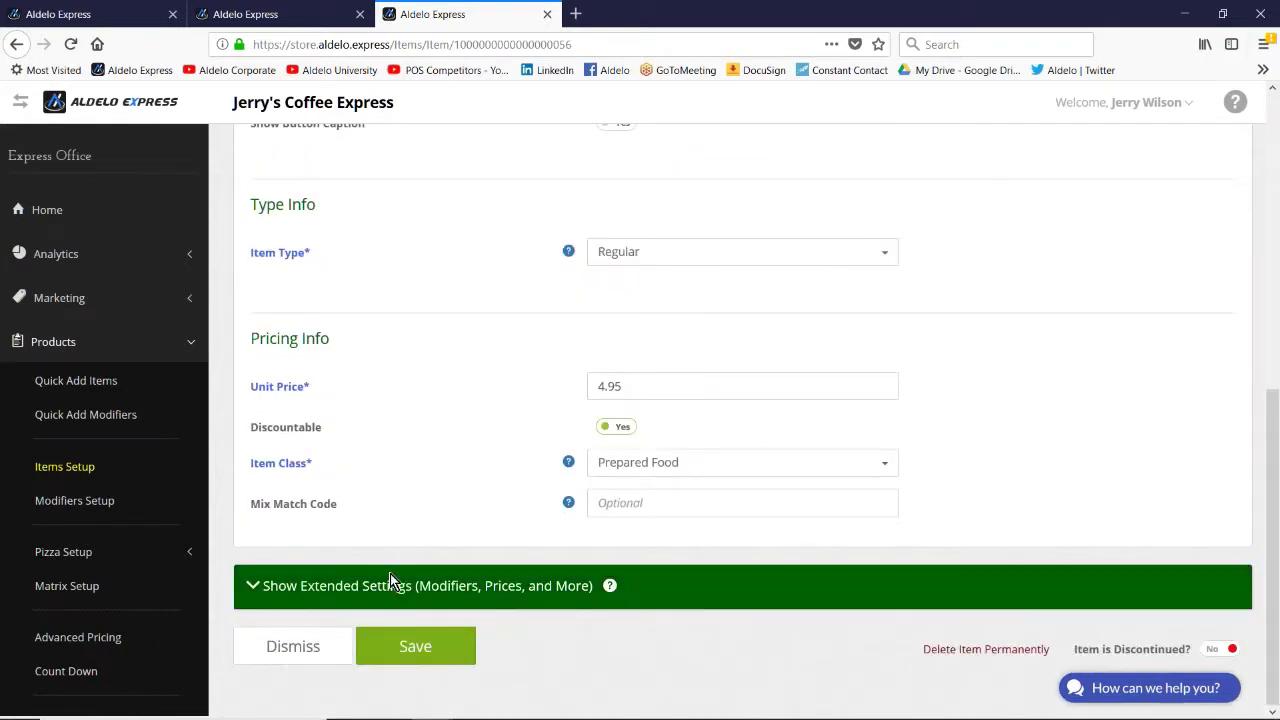
pyautogui.click(390, 585)
pyautogui.scroll(-3, 387, 542)
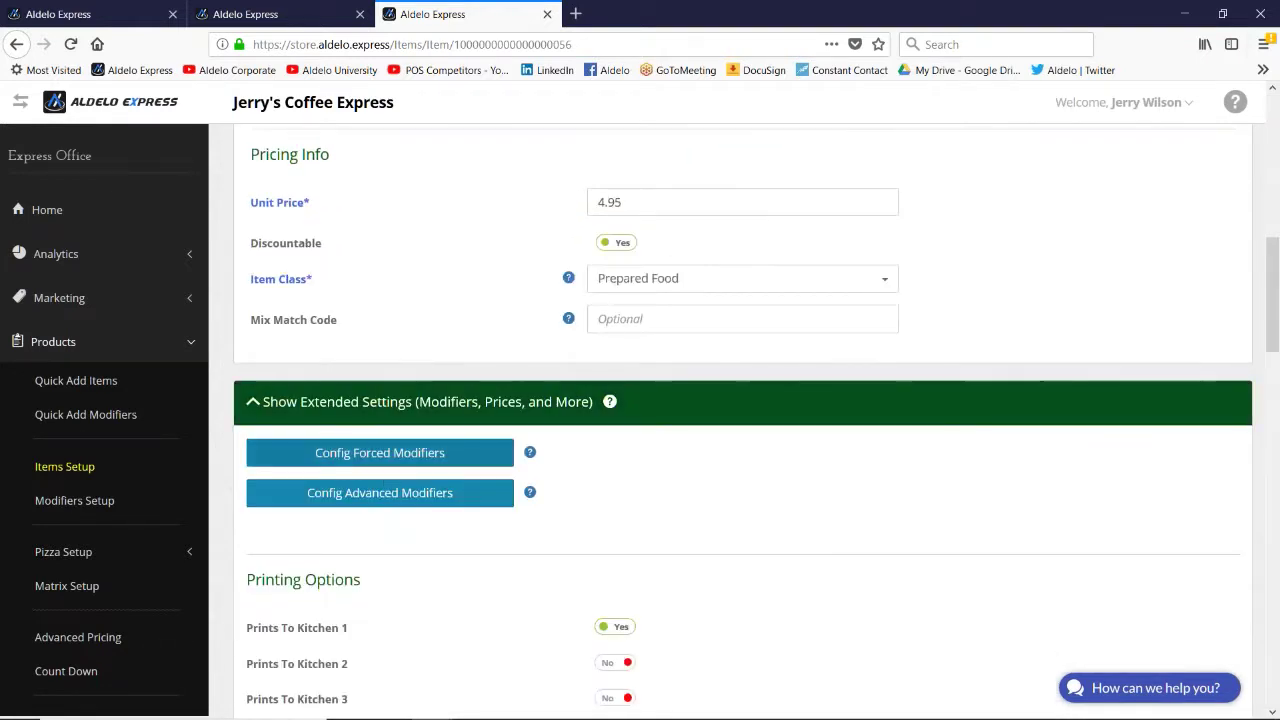
pyautogui.click(381, 458)
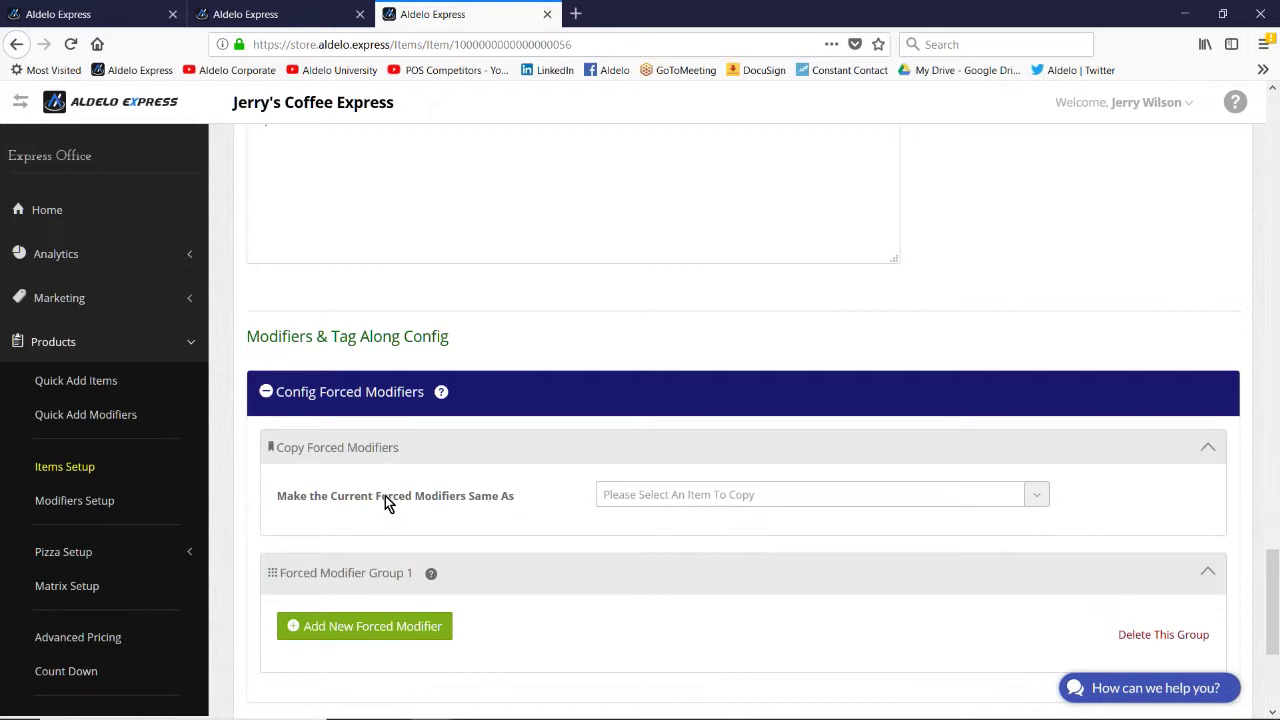
pyautogui.scroll(-2, 515, 468)
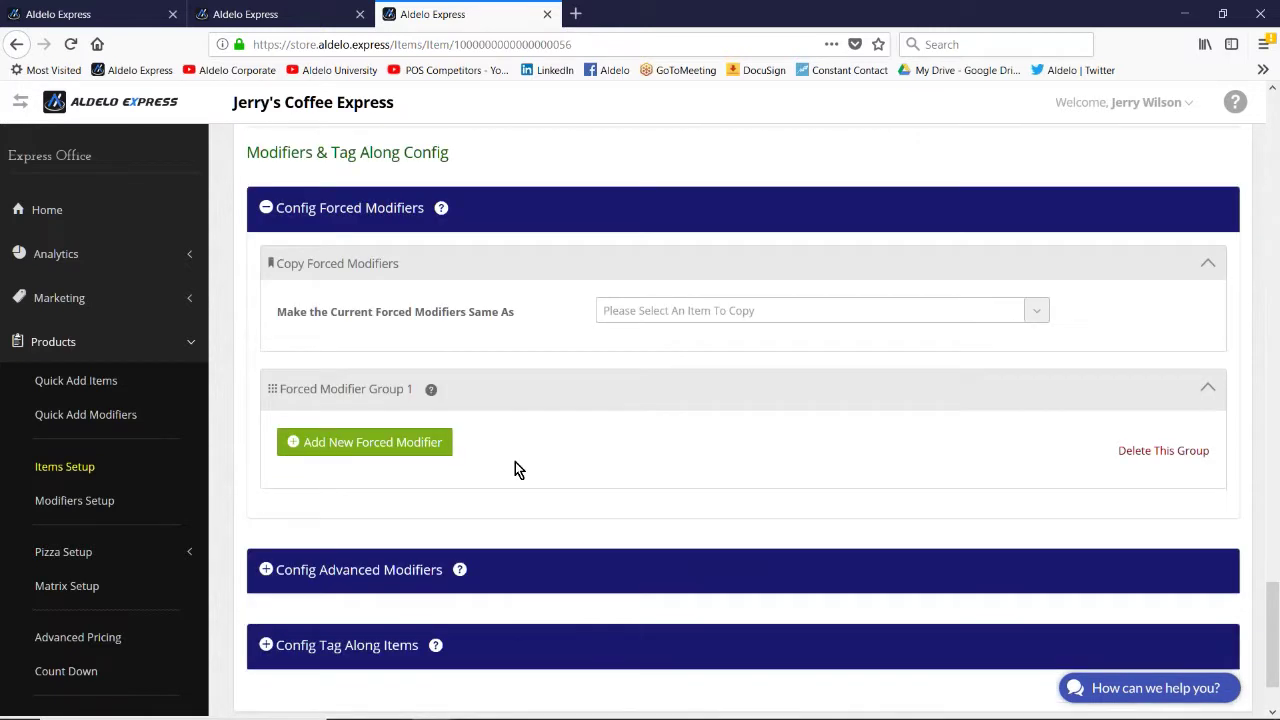
pyautogui.click(361, 447)
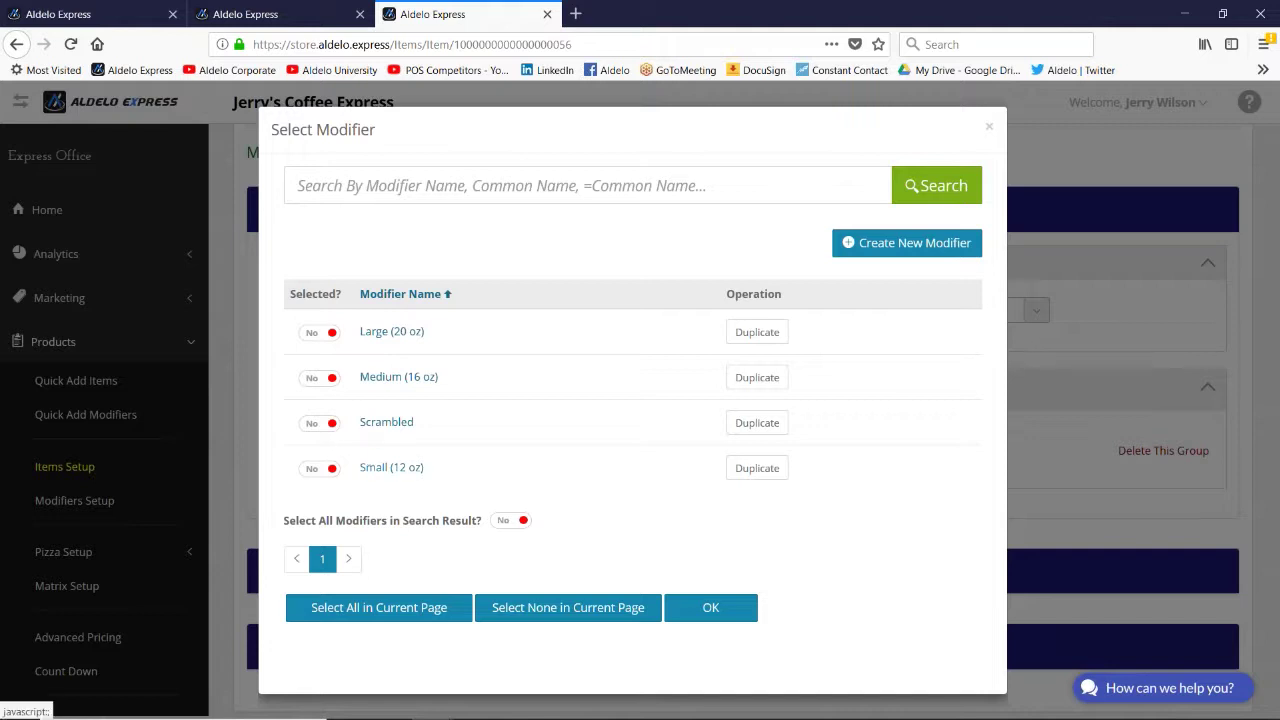
# - Add Small (12 oz), Medium (16 oz) and Large (20 oz) to Forced Modifier Group 1
pyautogui.click(309, 473)
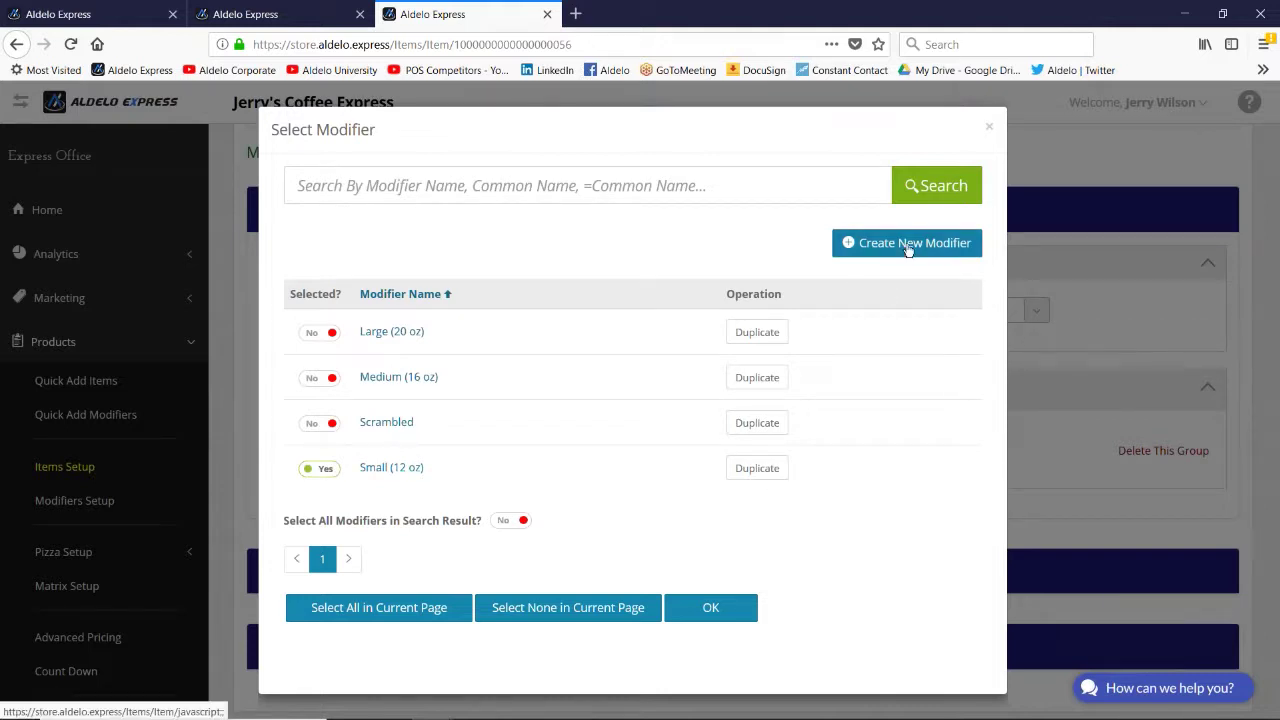
pyautogui.click(710, 609)
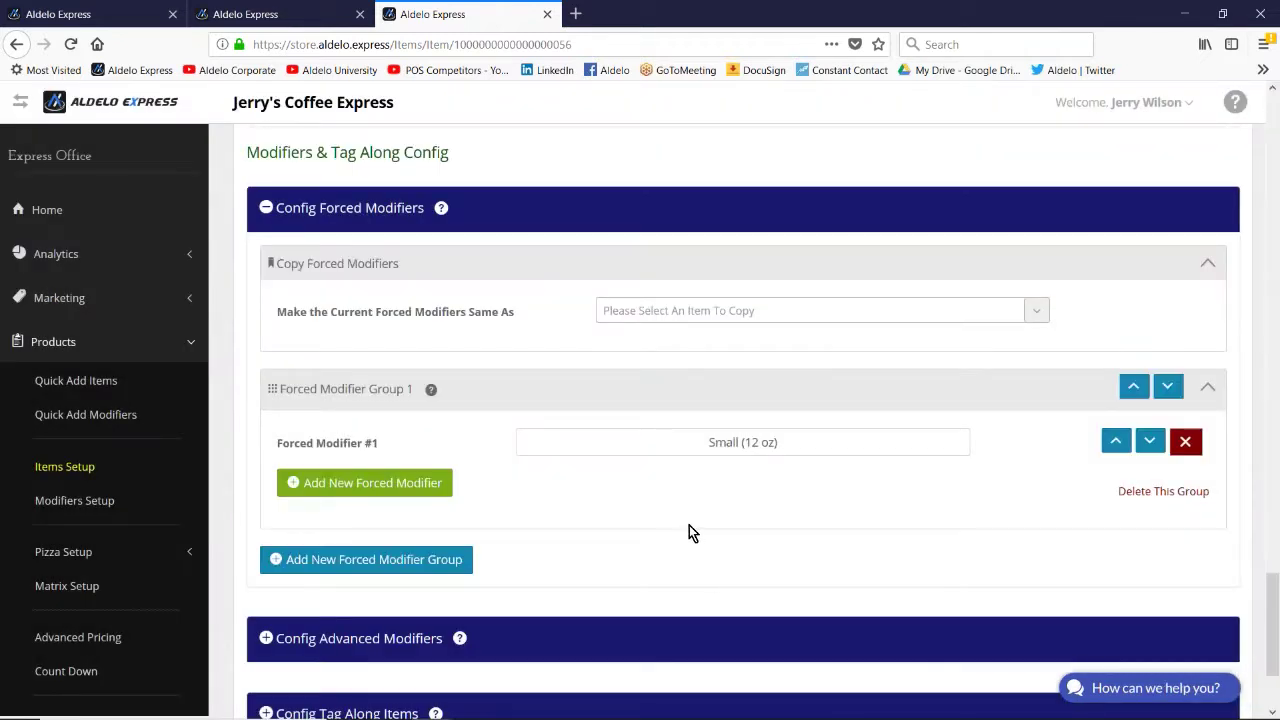
pyautogui.click(350, 484)
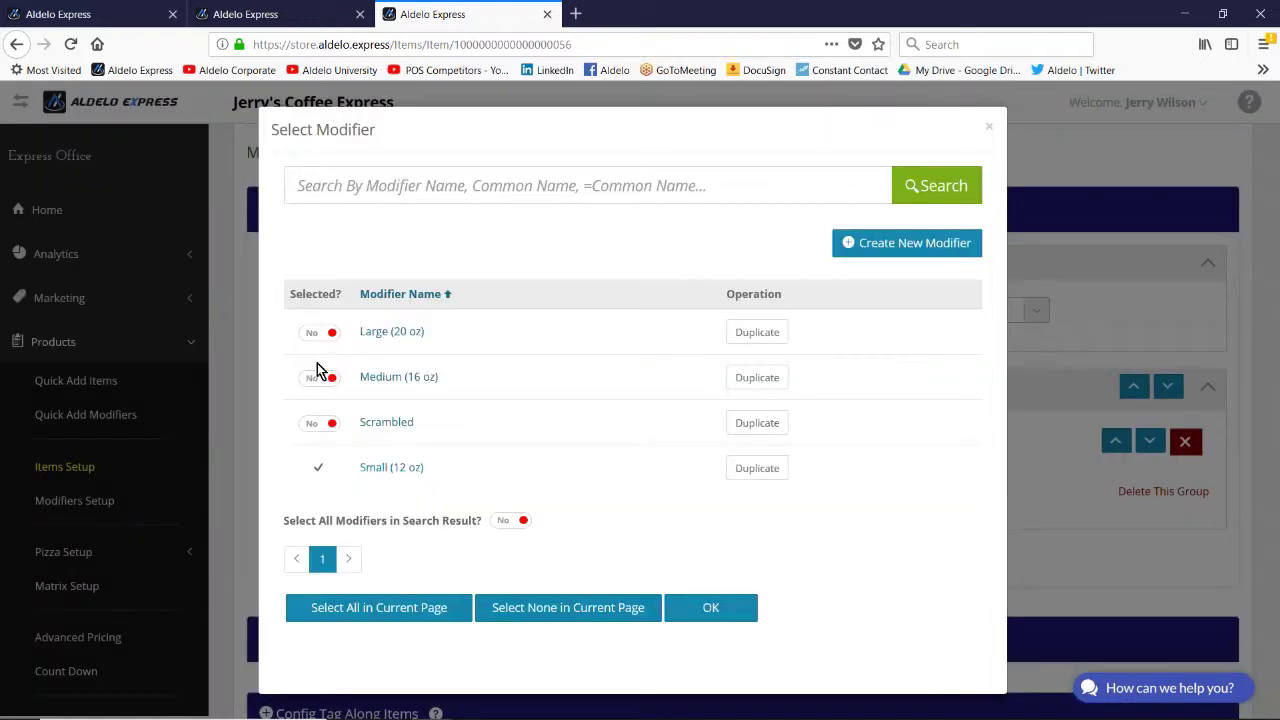
pyautogui.click(316, 377)
pyautogui.click(322, 337)
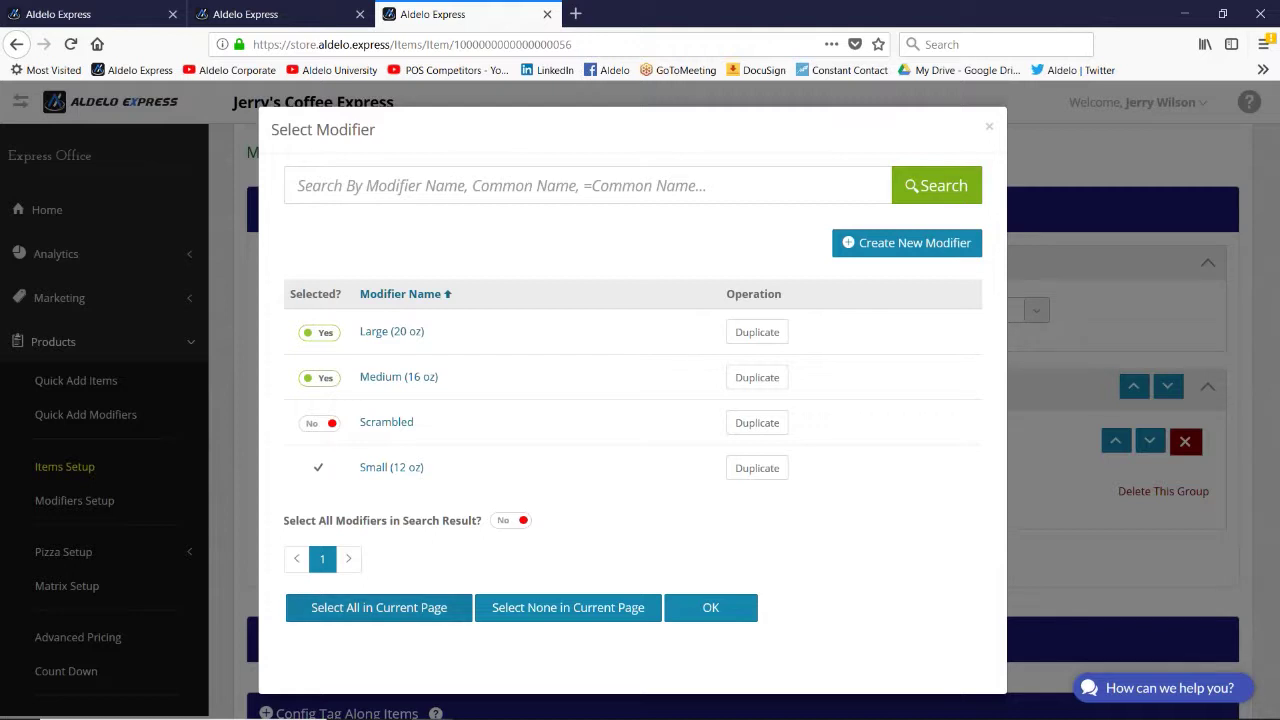
pyautogui.click(707, 612)
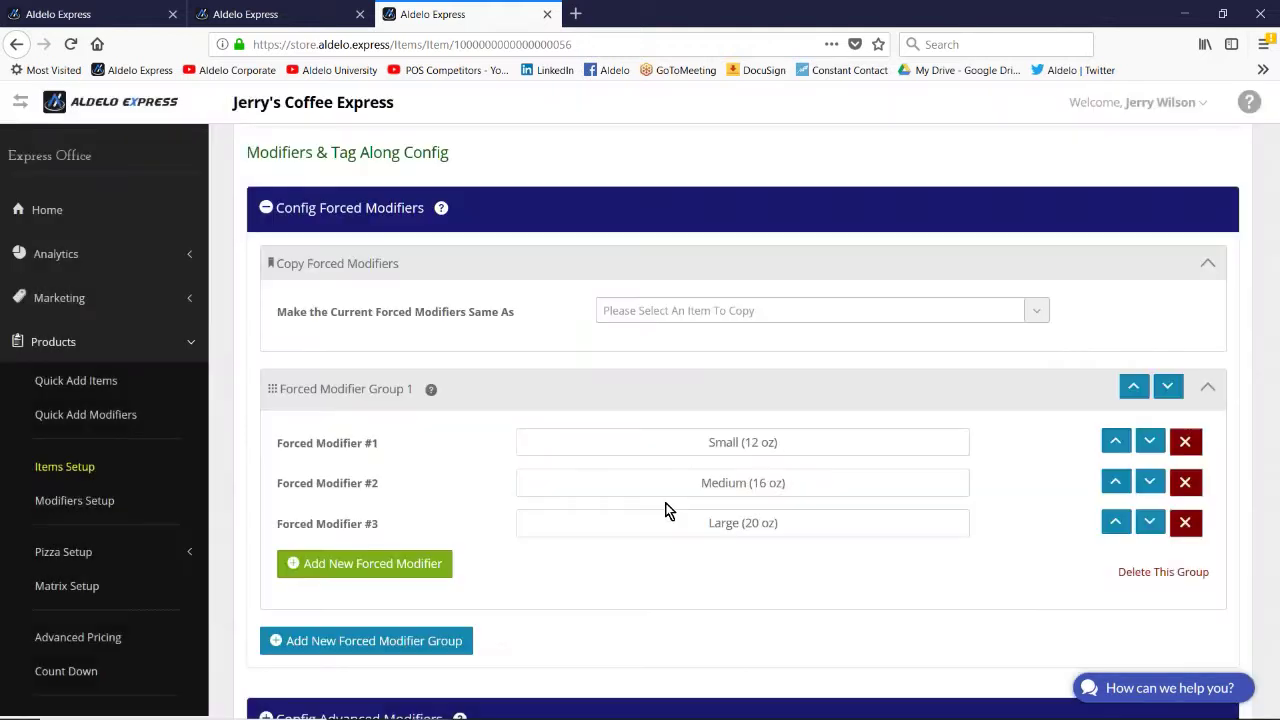
# - Create Forced Modifier Group 2, leaving it empty
pyautogui.scroll(-1, 623, 531)
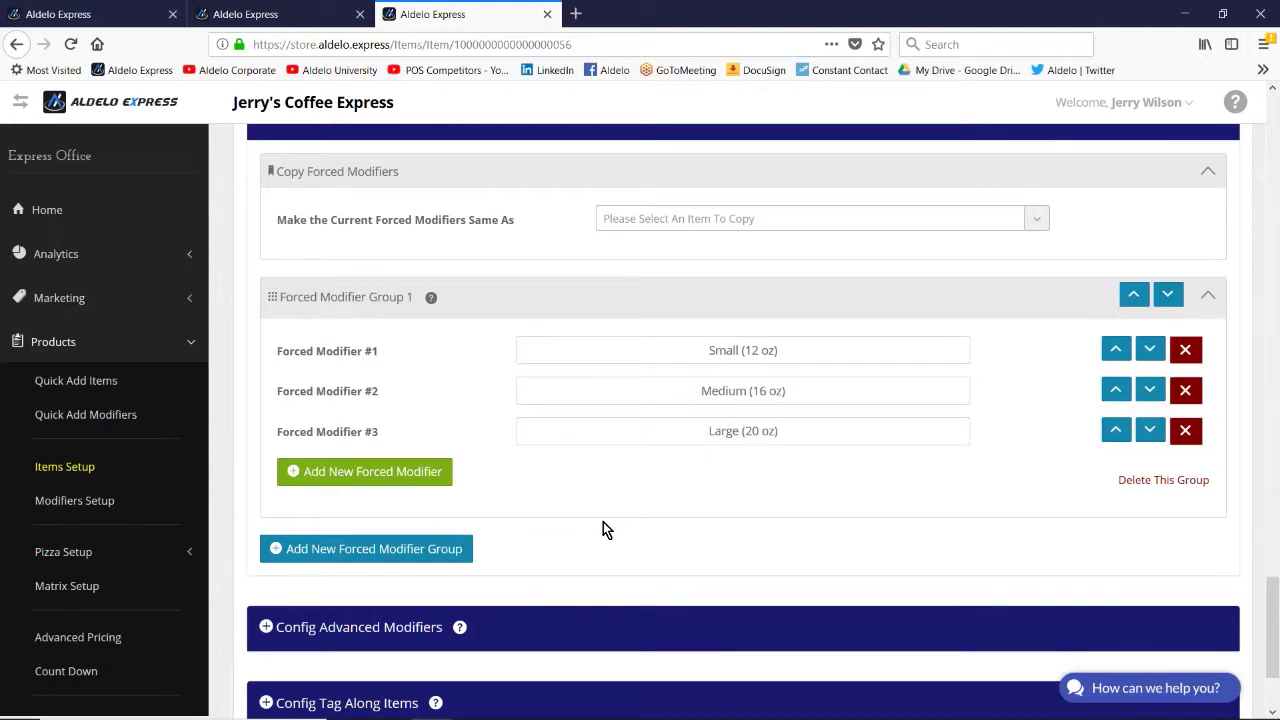
pyautogui.scroll(-1, 603, 525)
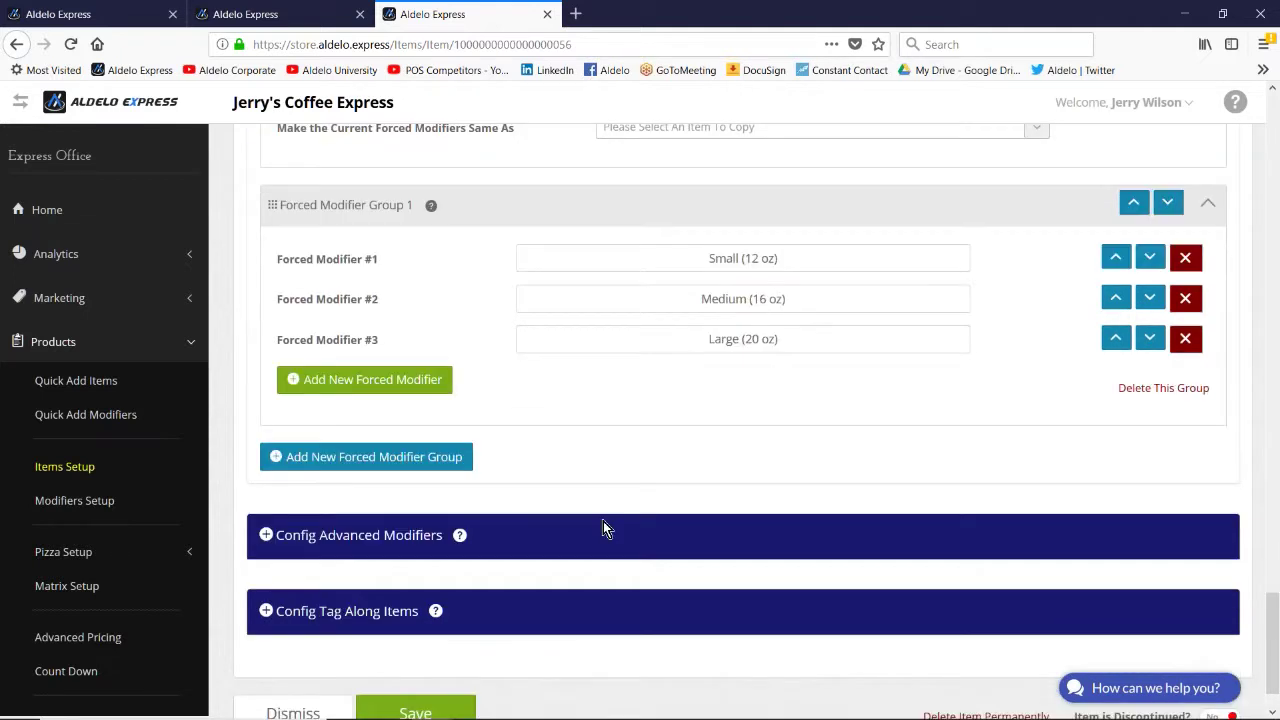
pyautogui.click(343, 458)
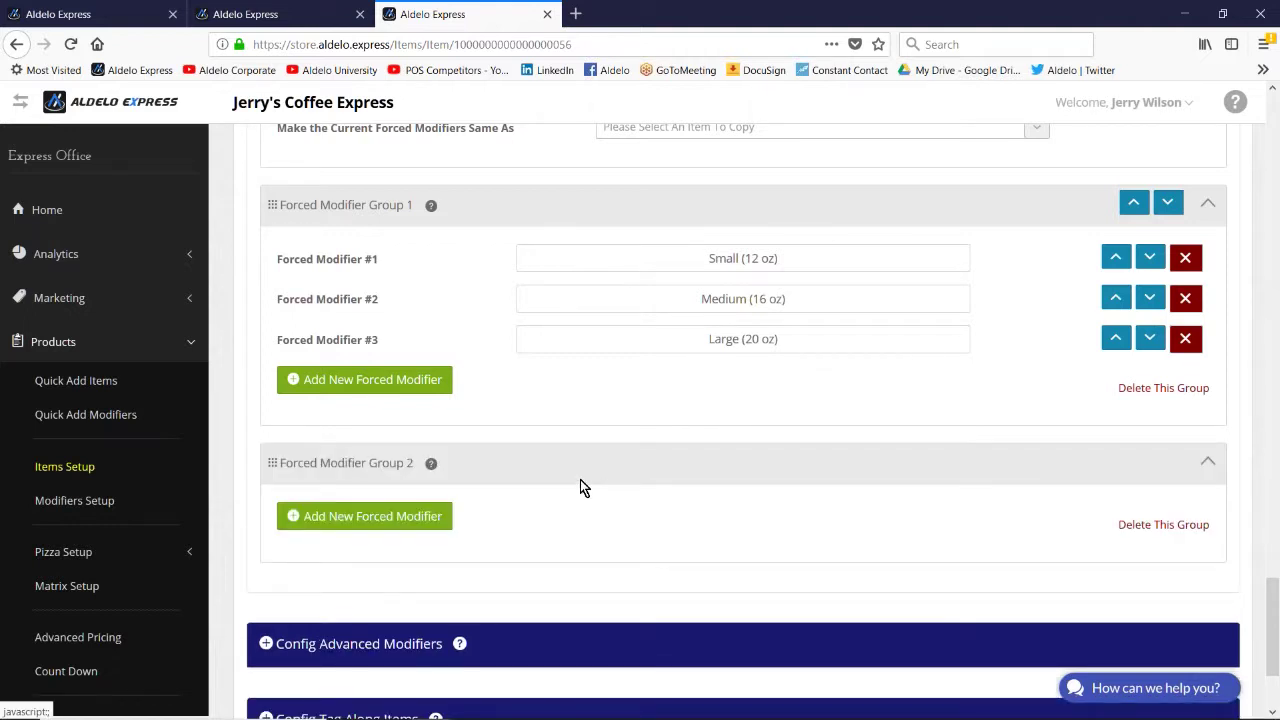
pyautogui.scroll(-1, 399, 450)
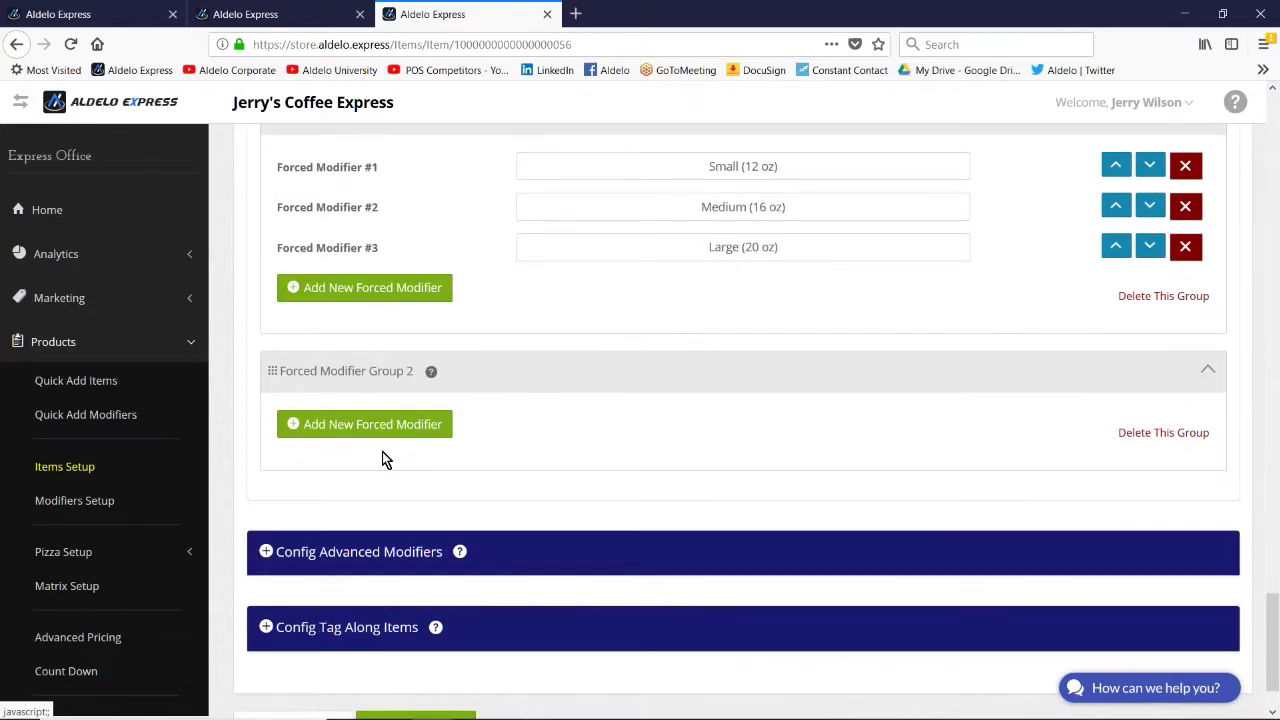
pyautogui.click(383, 426)
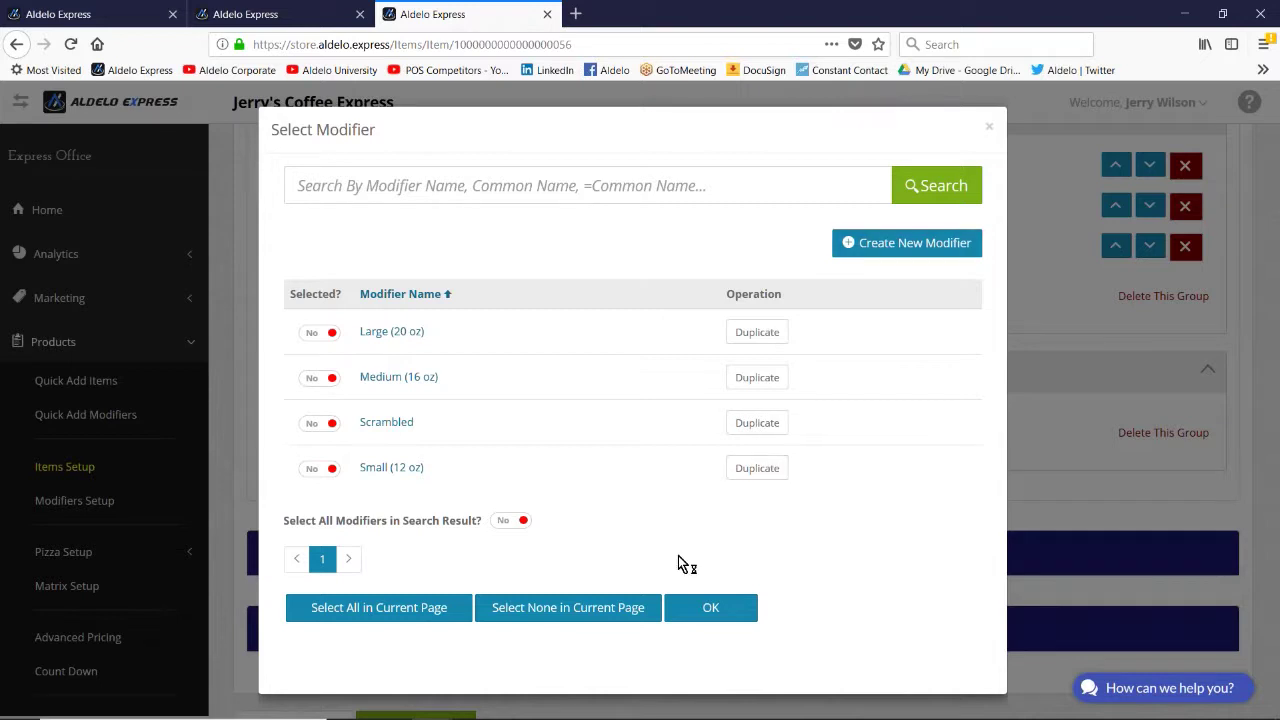
pyautogui.click(724, 609)
pyautogui.scroll(-1, 384, 479)
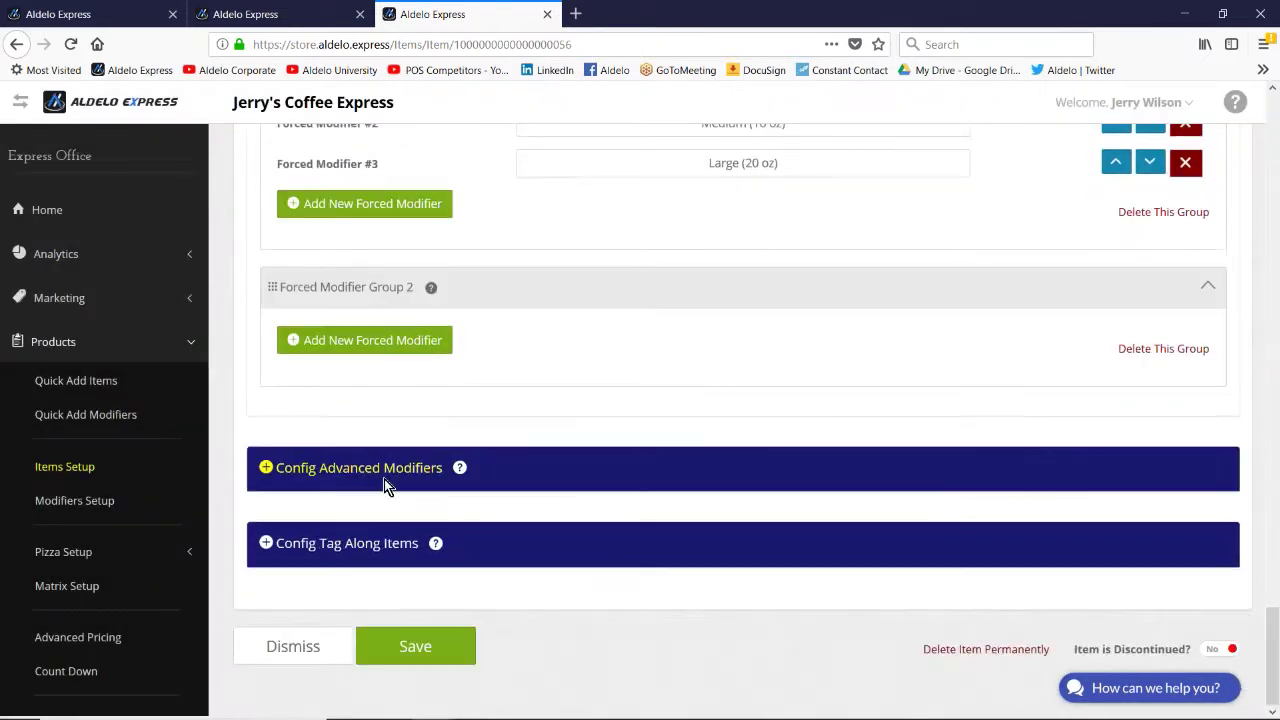
# - In Config Advanced Modifiers, keep the template at None Selected and start a new modifier template
pyautogui.click(384, 470)
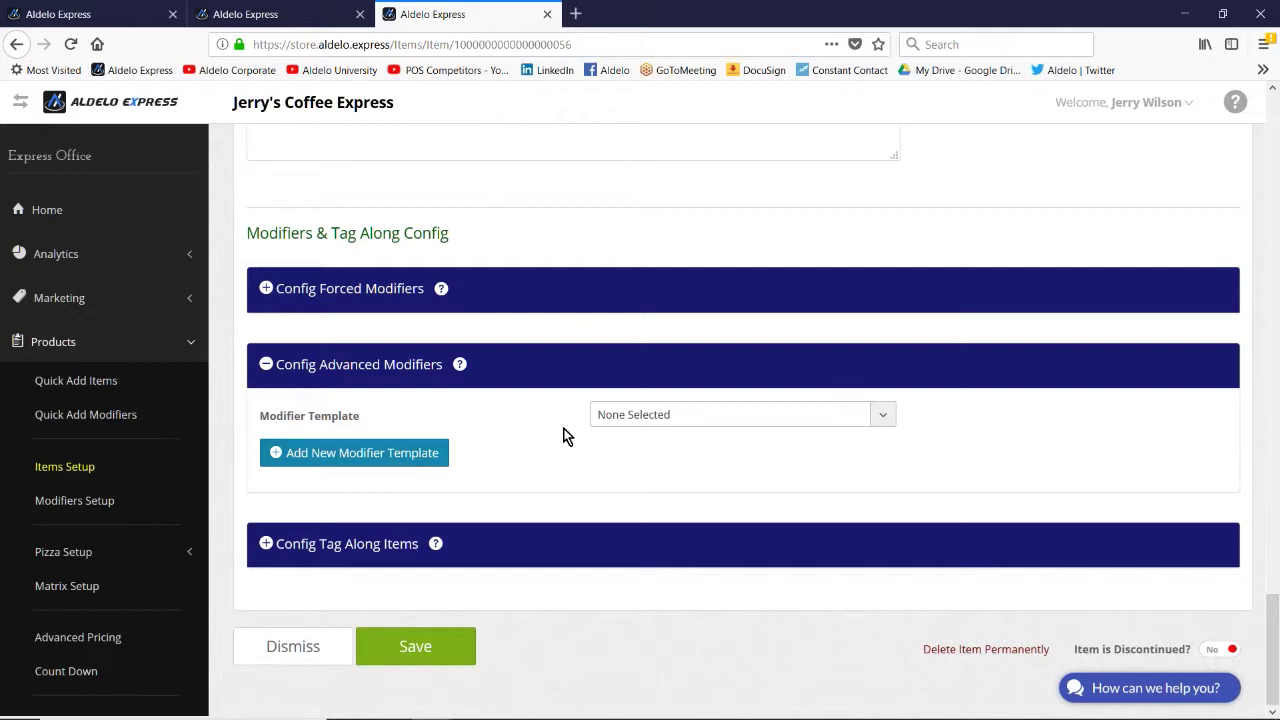
pyautogui.click(879, 415)
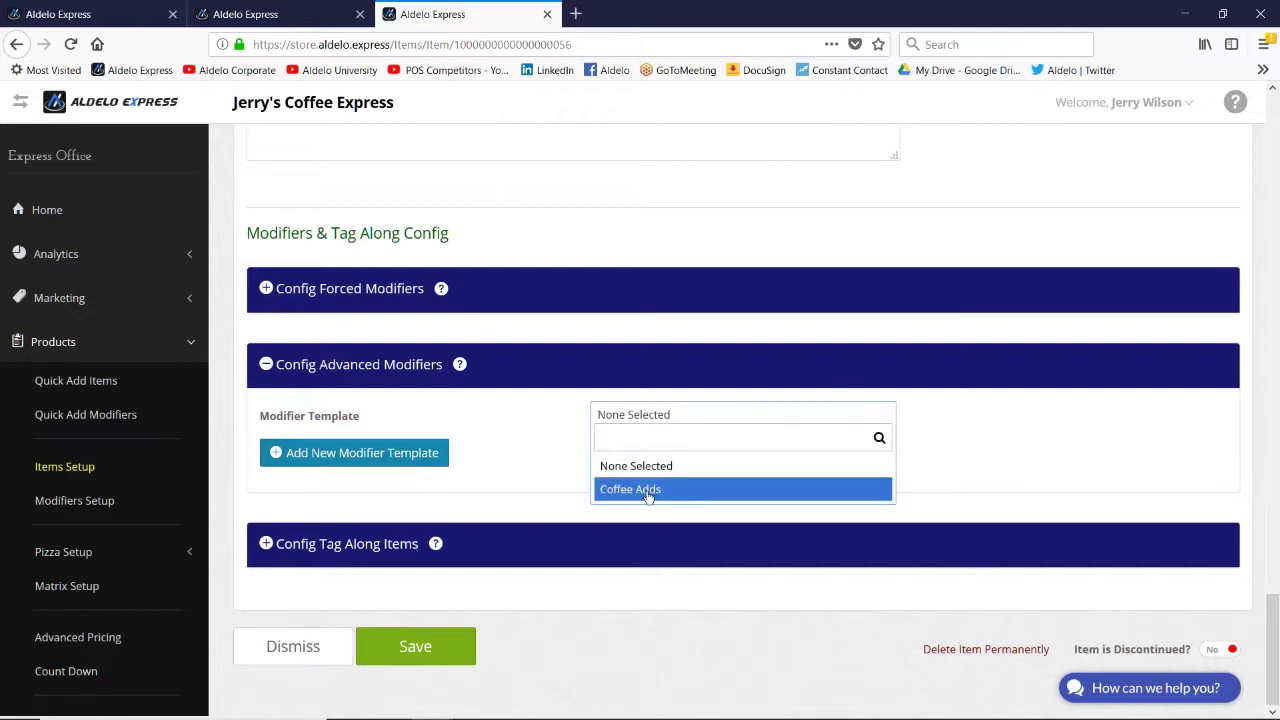
pyautogui.click(347, 461)
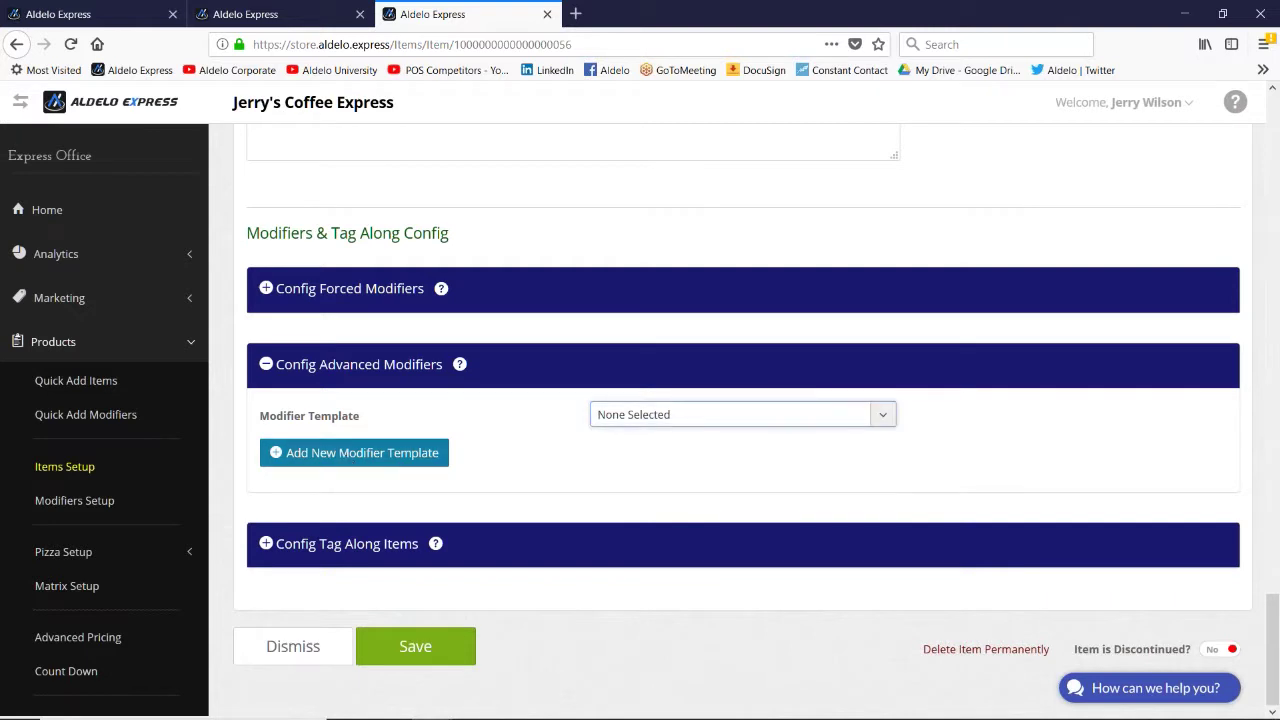
pyautogui.click(347, 459)
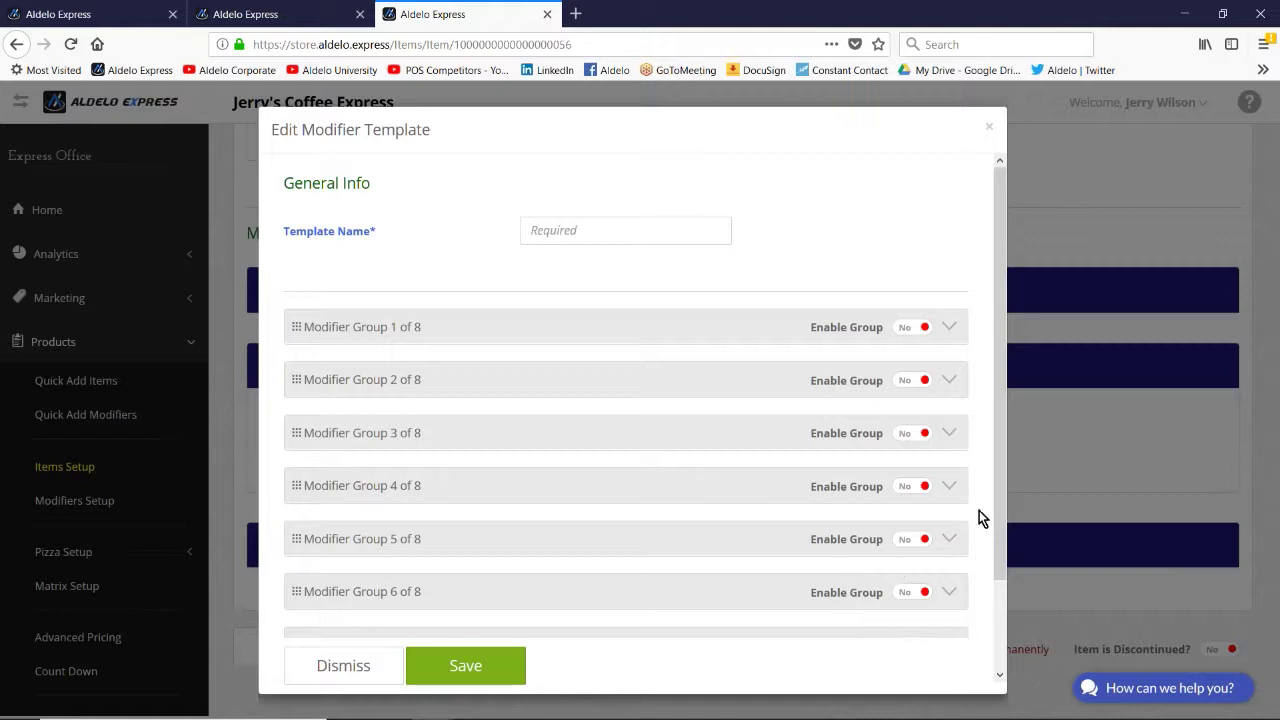
# - Name the template 'Tea Modes' and enable Modifier Group 1 as 'Tea Mods', copying no group
pyautogui.click(554, 232)
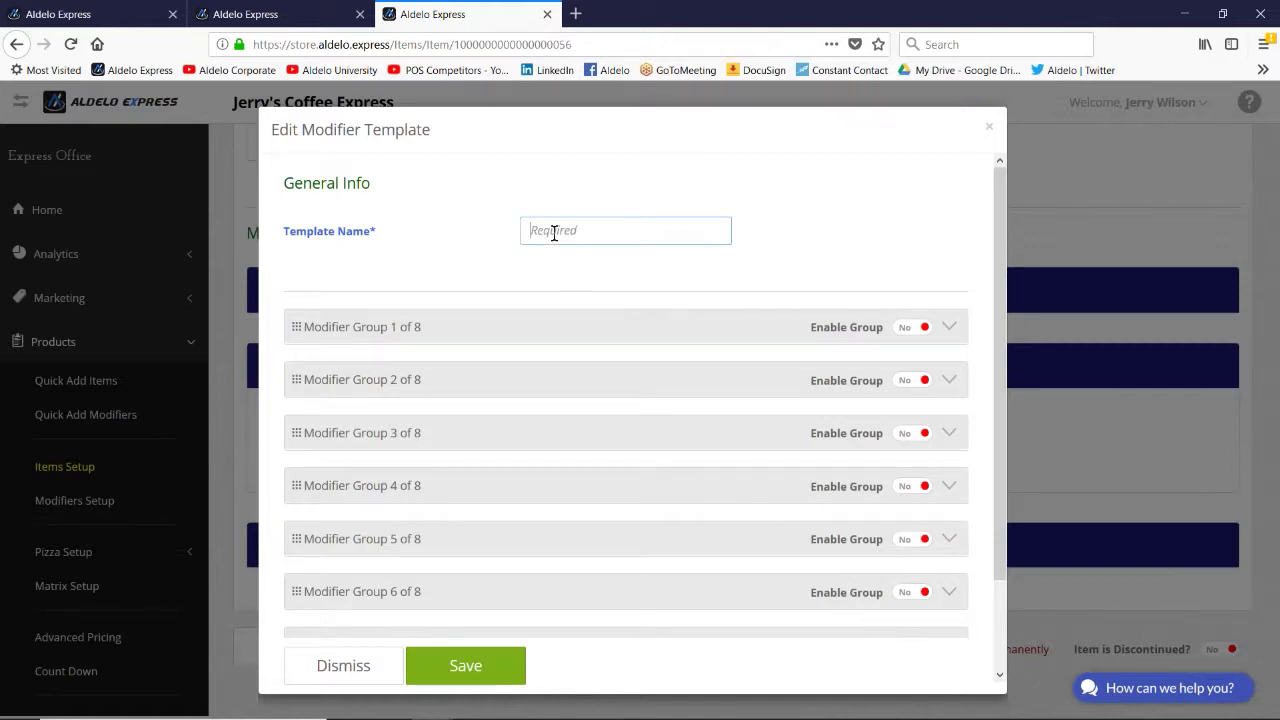
pyautogui.write('Tea Modes')
pyautogui.click(917, 328)
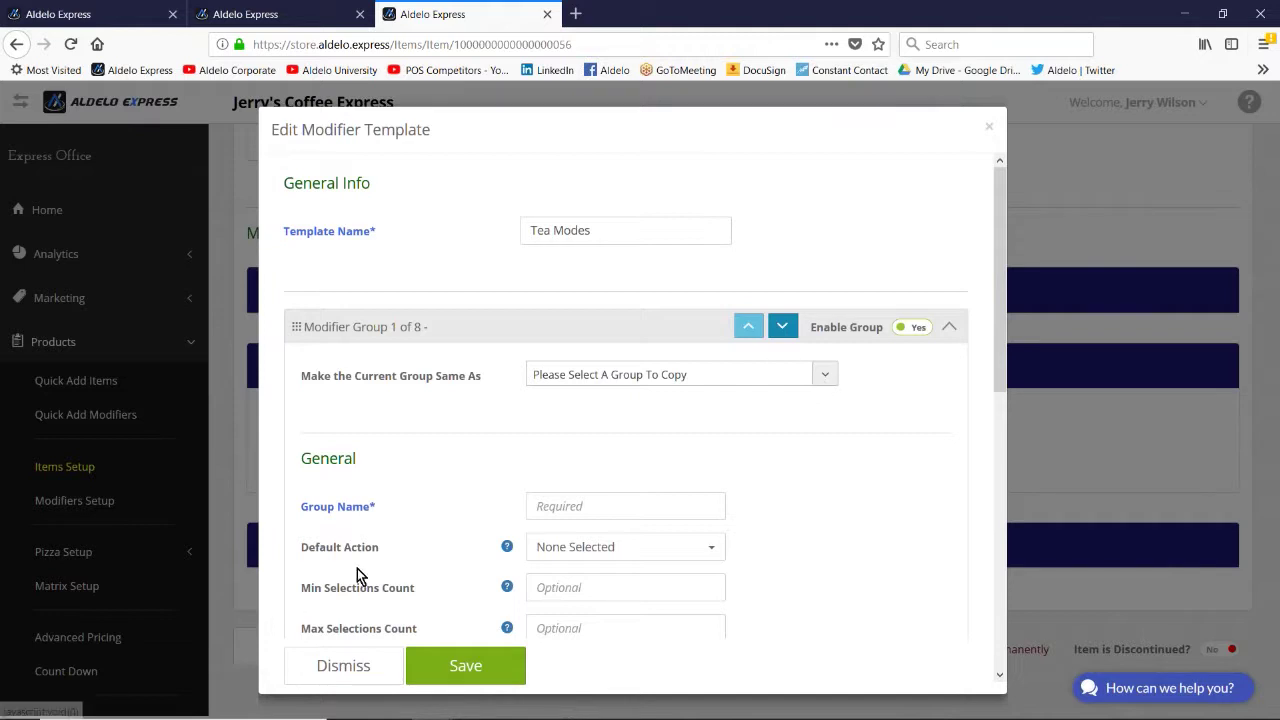
pyautogui.scroll(-3, 367, 457)
pyautogui.click(600, 321)
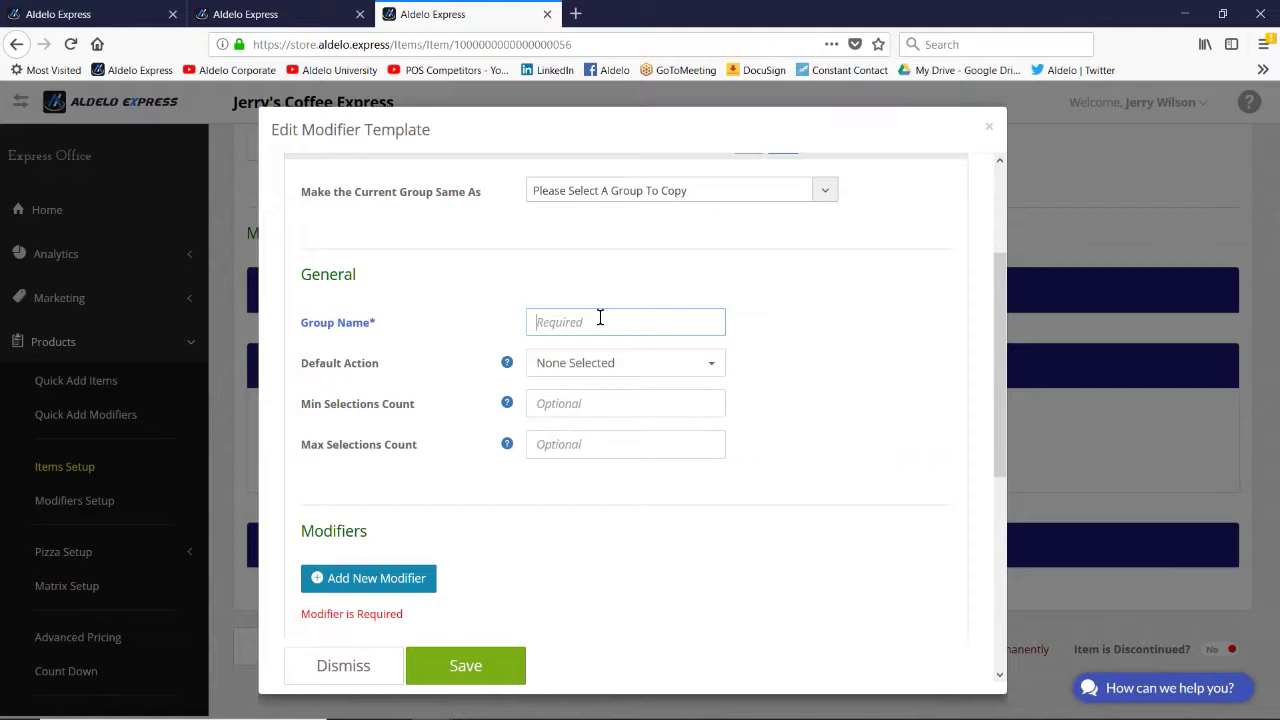
pyautogui.write('Tea Mods')
pyautogui.click(823, 192)
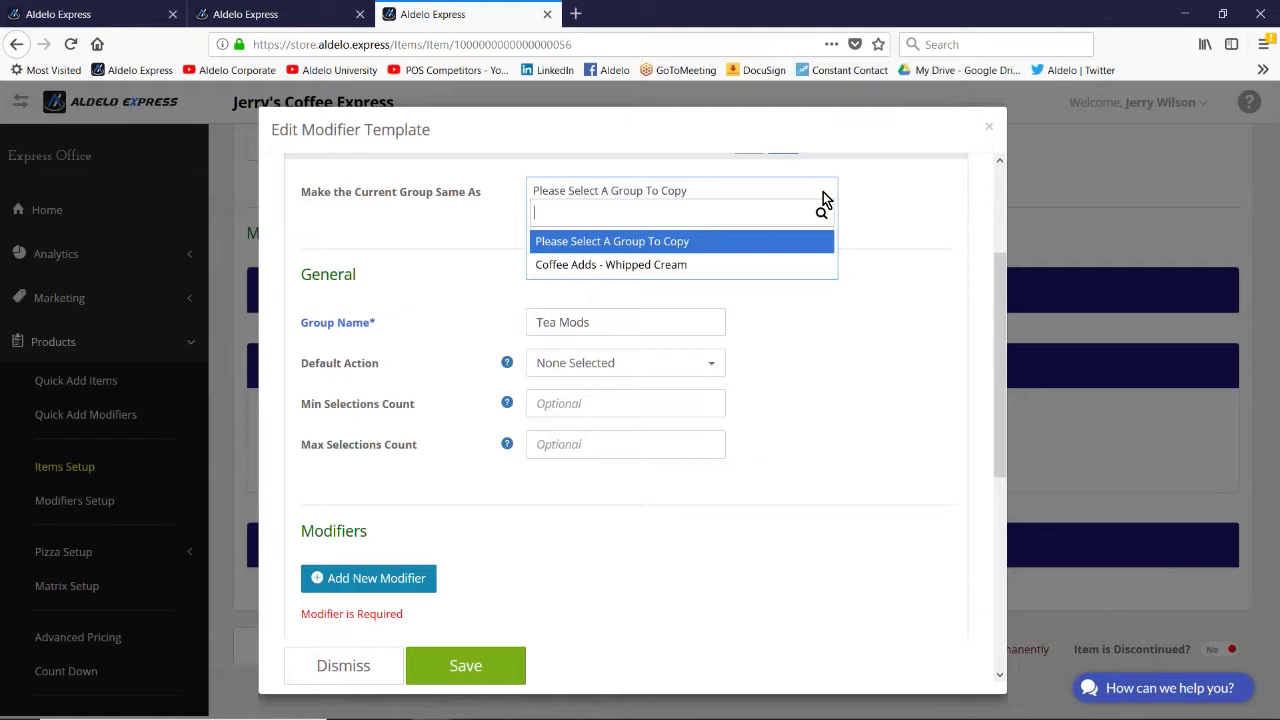
pyautogui.click(823, 192)
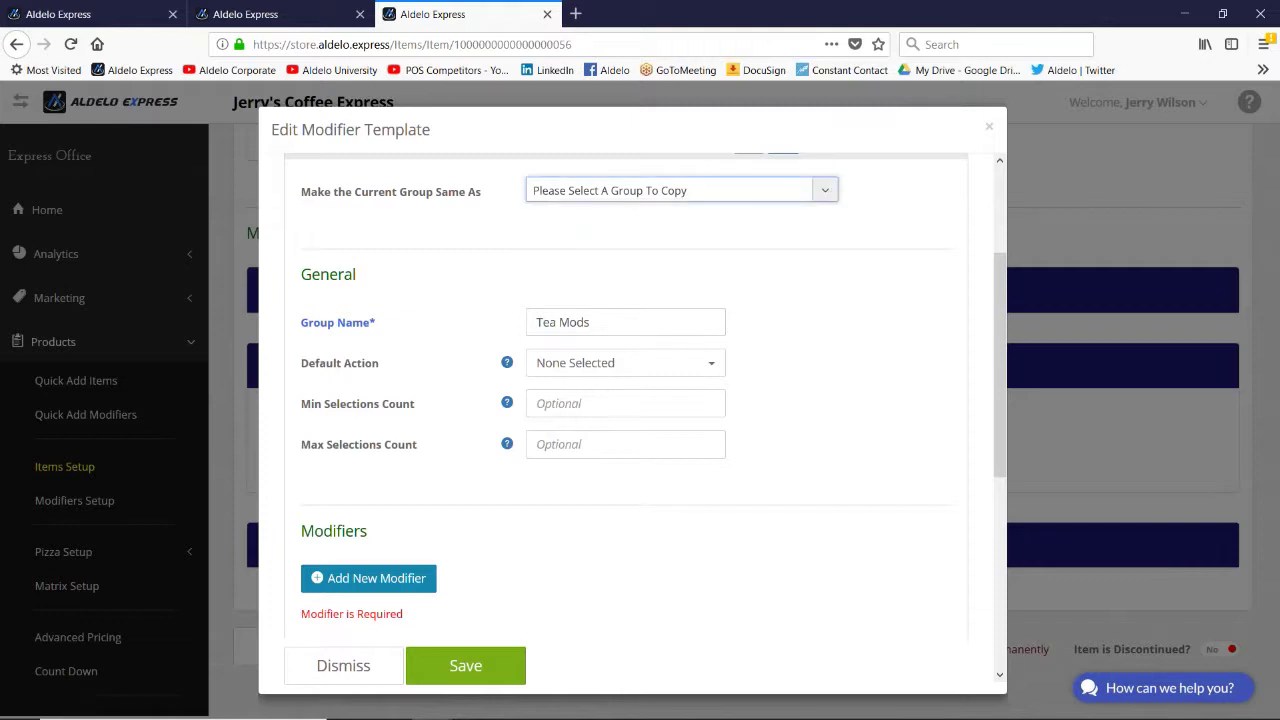
# - Set Tea Mods' Default Action to No, leaving Min and Max Selections Count blank
pyautogui.click(628, 371)
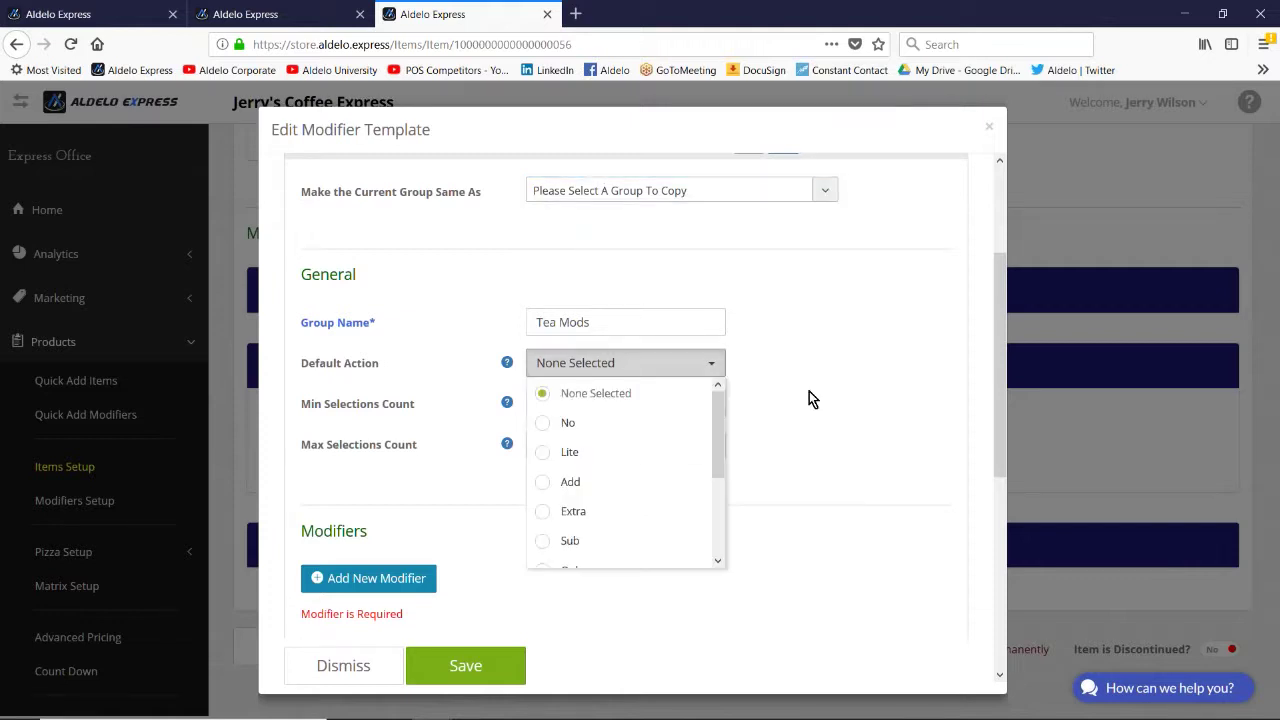
pyautogui.scroll(-2, 809, 392)
pyautogui.moveTo(715, 264); pyautogui.dragTo(740, 253)
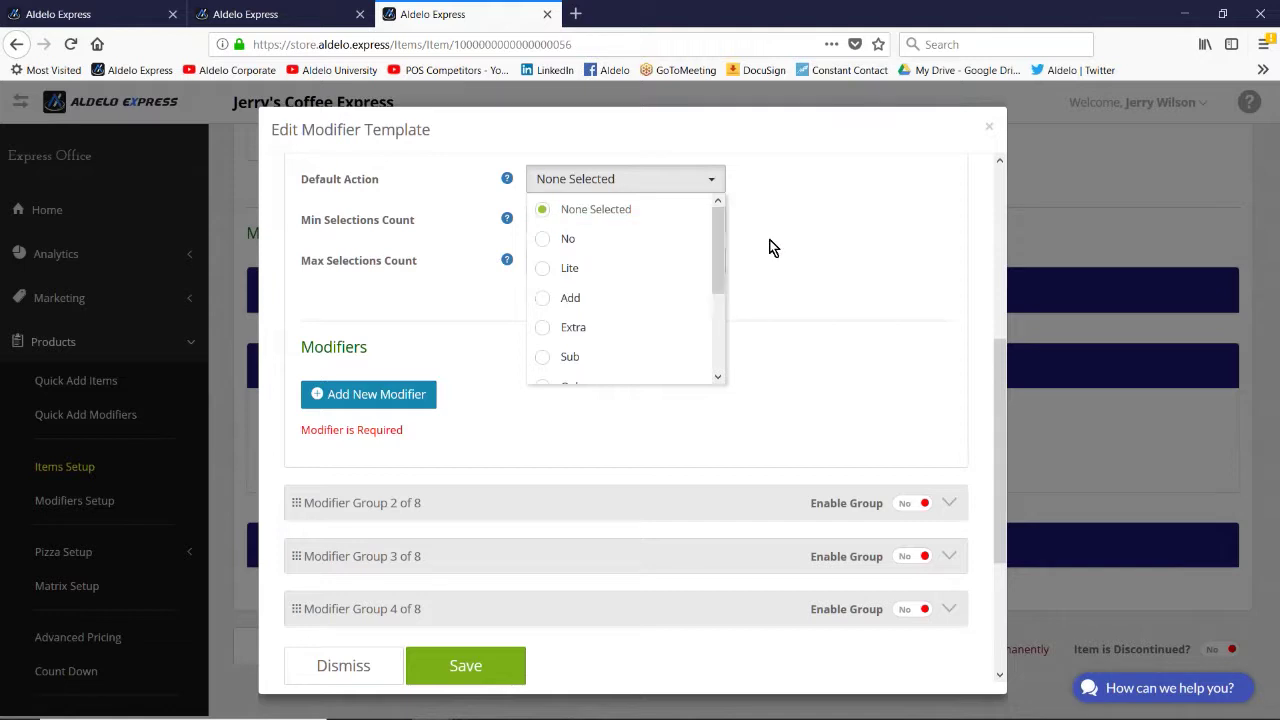
pyautogui.scroll(3, 768, 246)
pyautogui.scroll(-2, 775, 255)
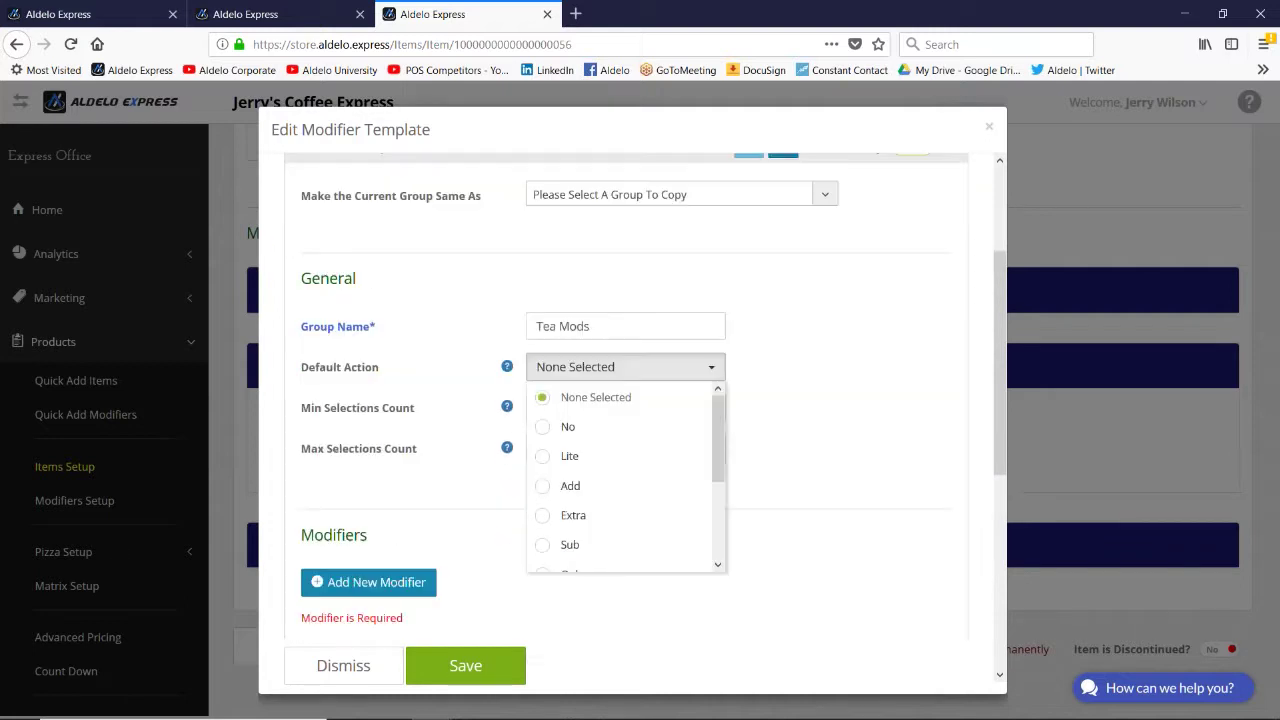
pyautogui.scroll(-1, 785, 270)
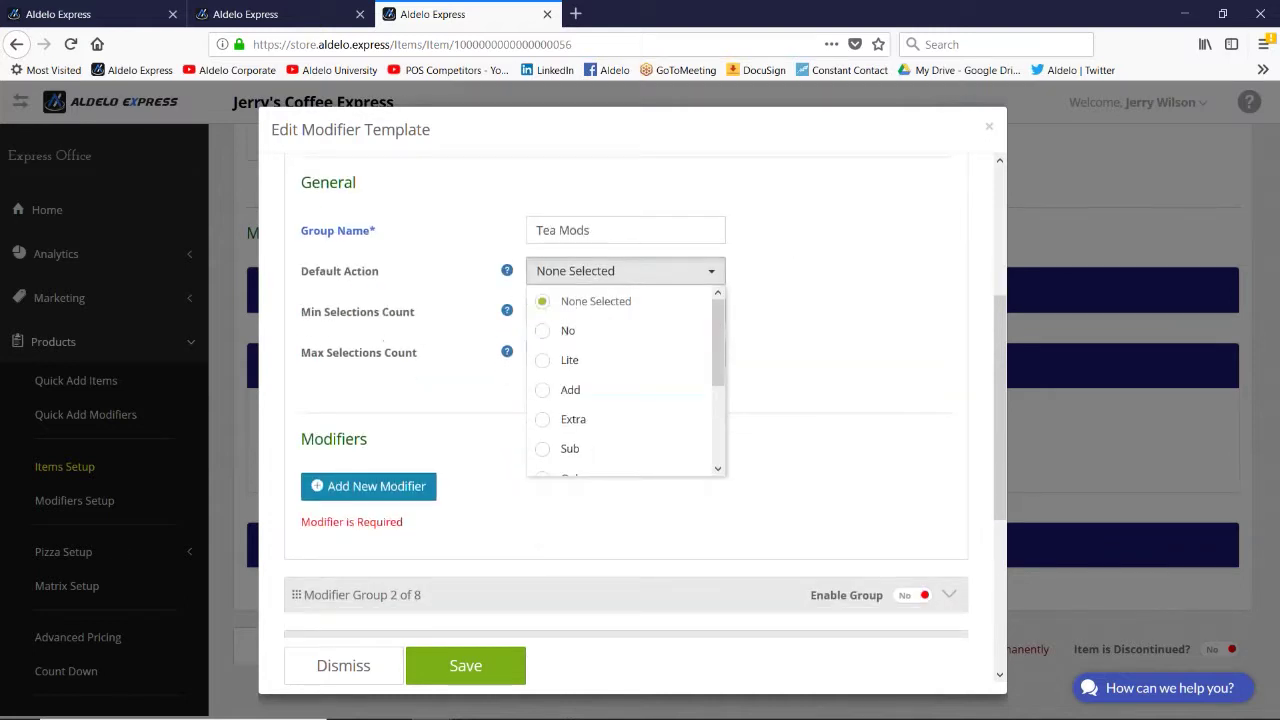
pyautogui.click(546, 336)
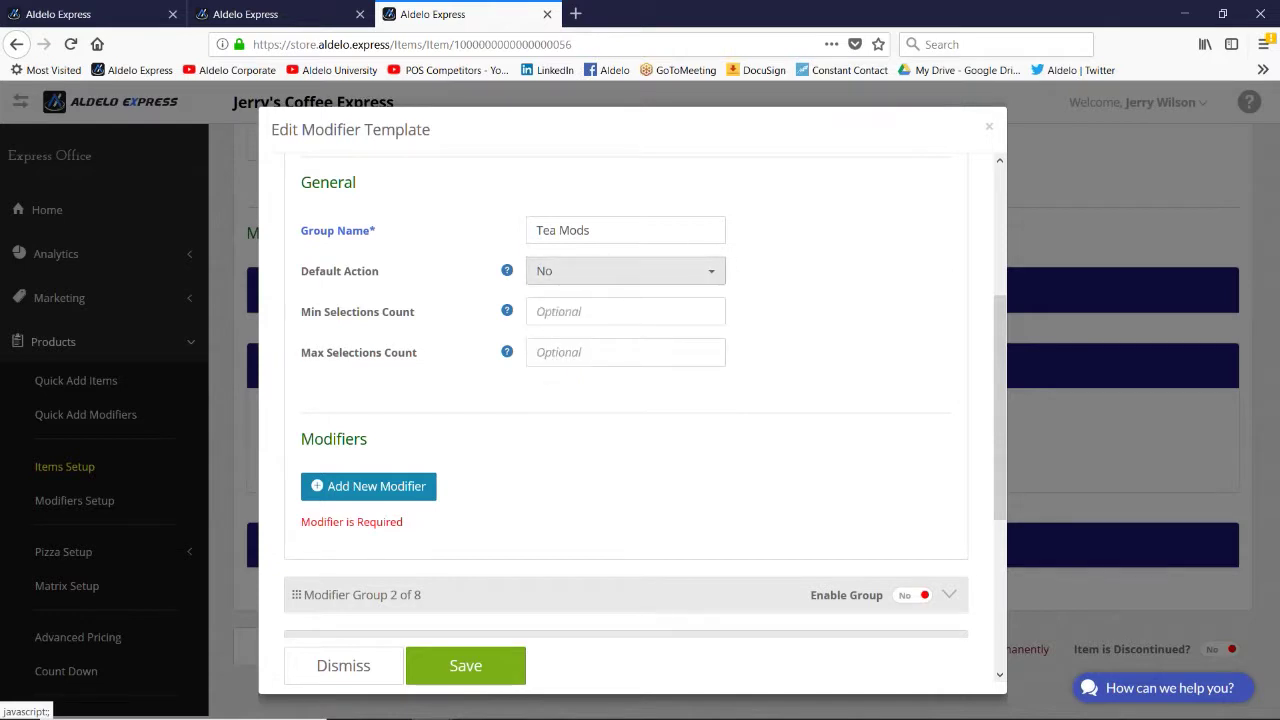
pyautogui.click(620, 271)
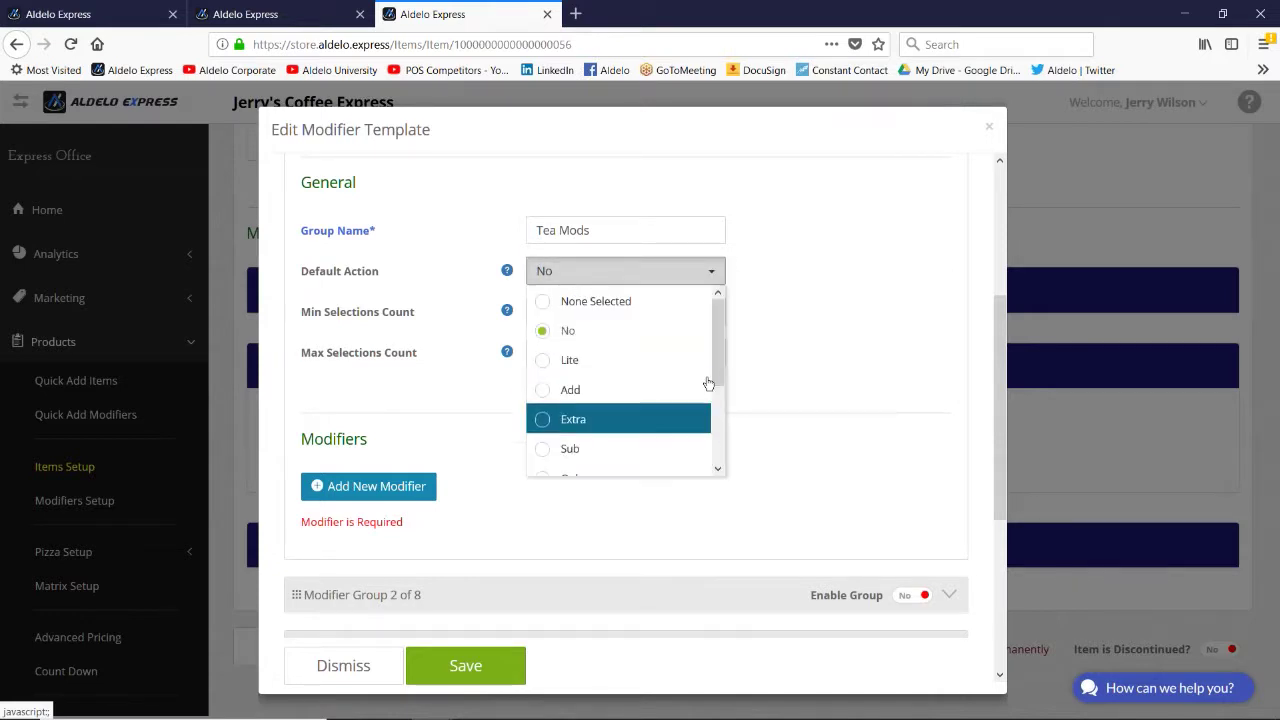
pyautogui.moveTo(720, 403); pyautogui.dragTo(722, 463)
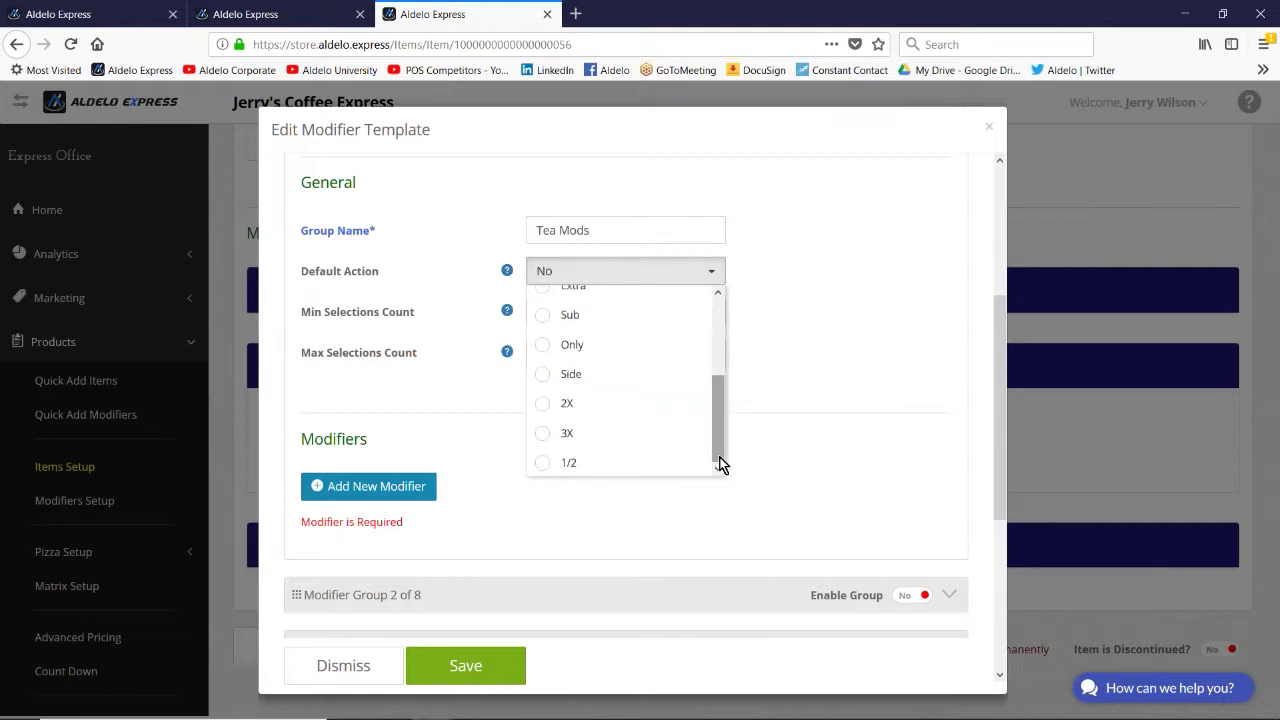
pyautogui.click(767, 356)
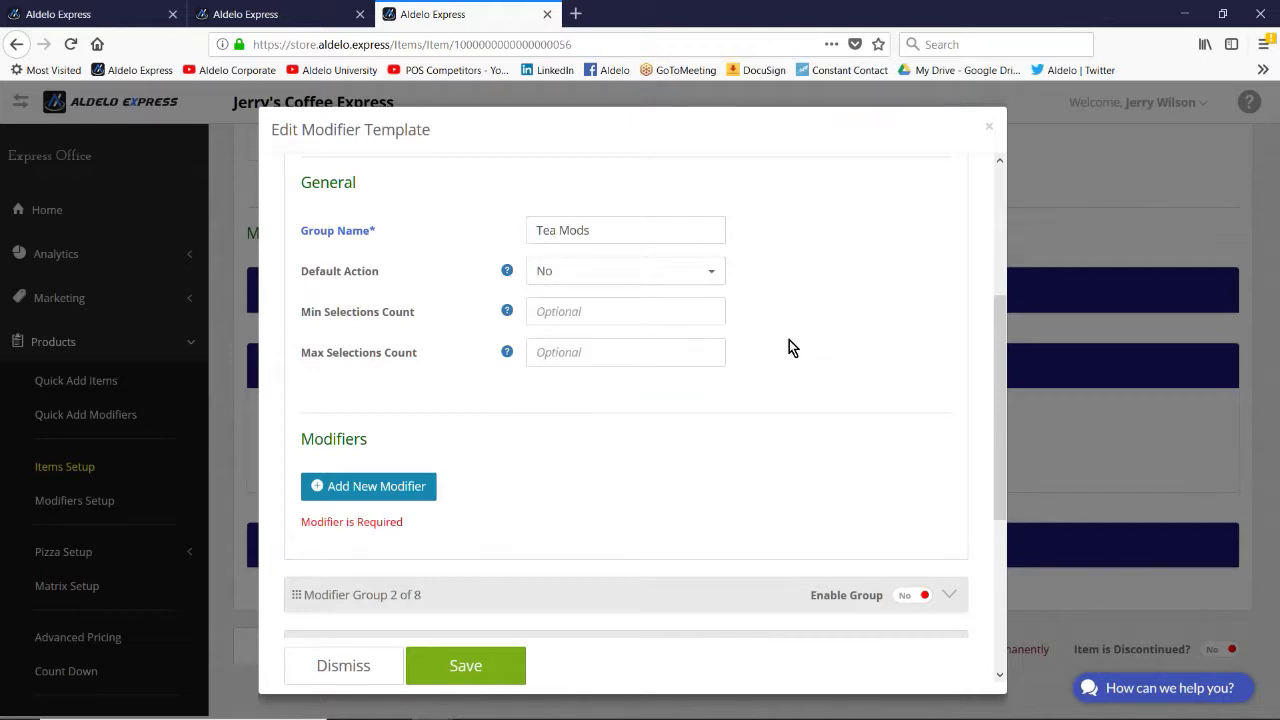
pyautogui.click(566, 314)
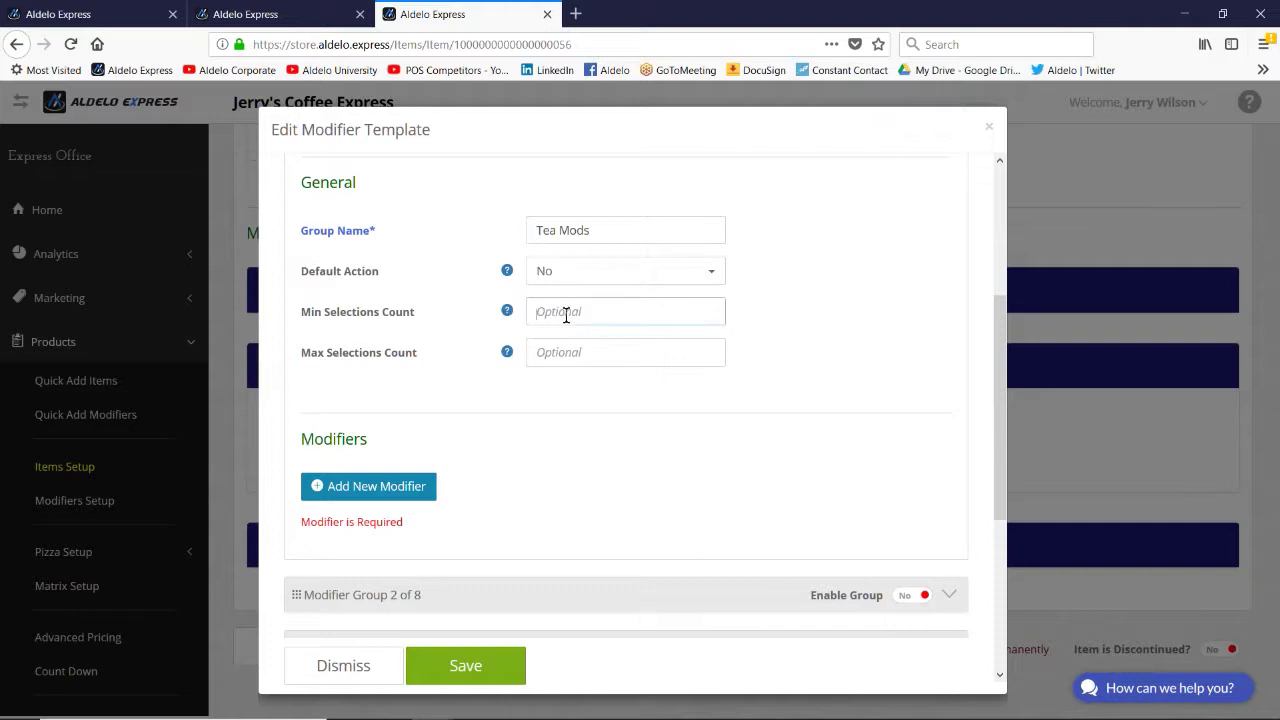
pyautogui.click(562, 344)
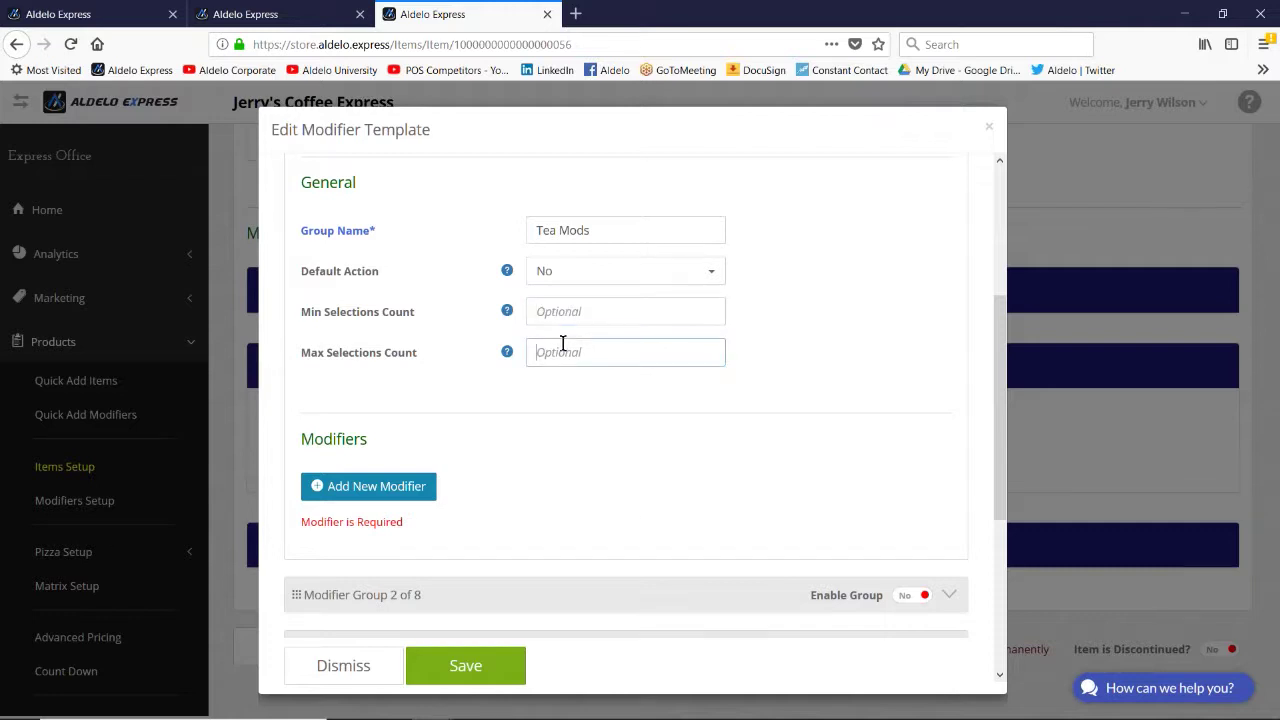
pyautogui.scroll(-2, 497, 385)
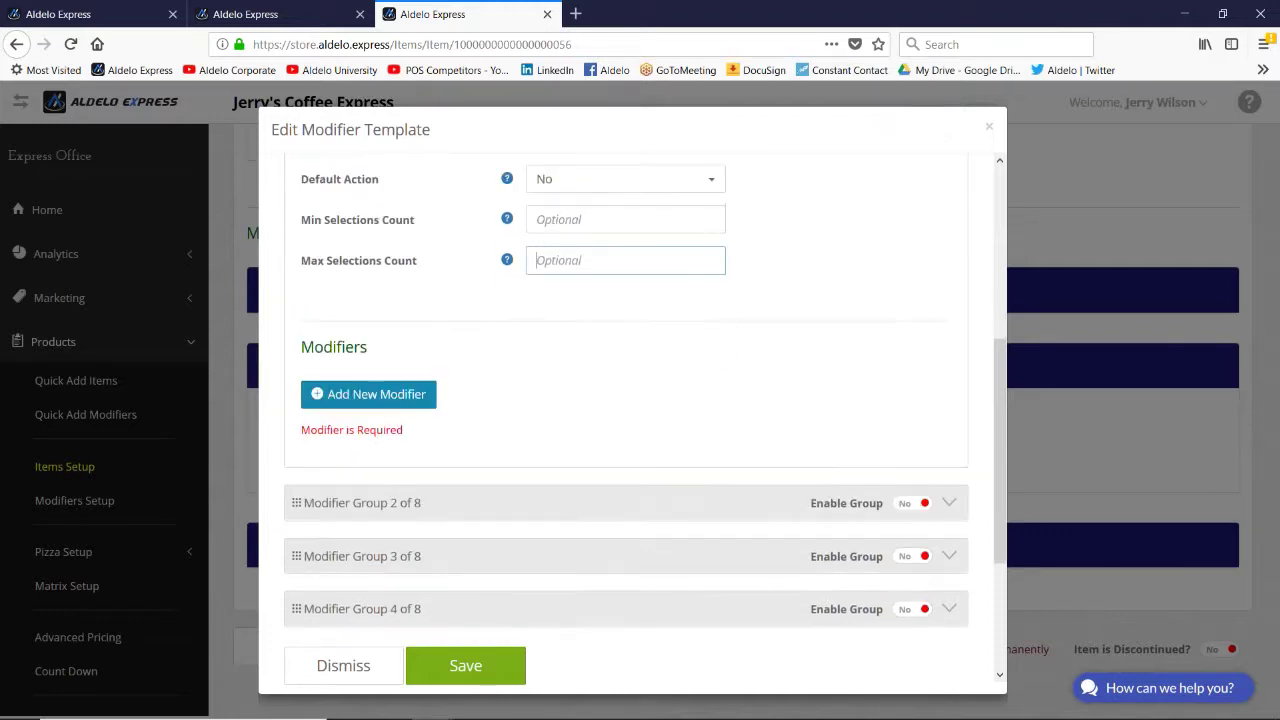
# - Add a new modifier to Tea Mods without choosing a base modifier or base price
pyautogui.click(382, 400)
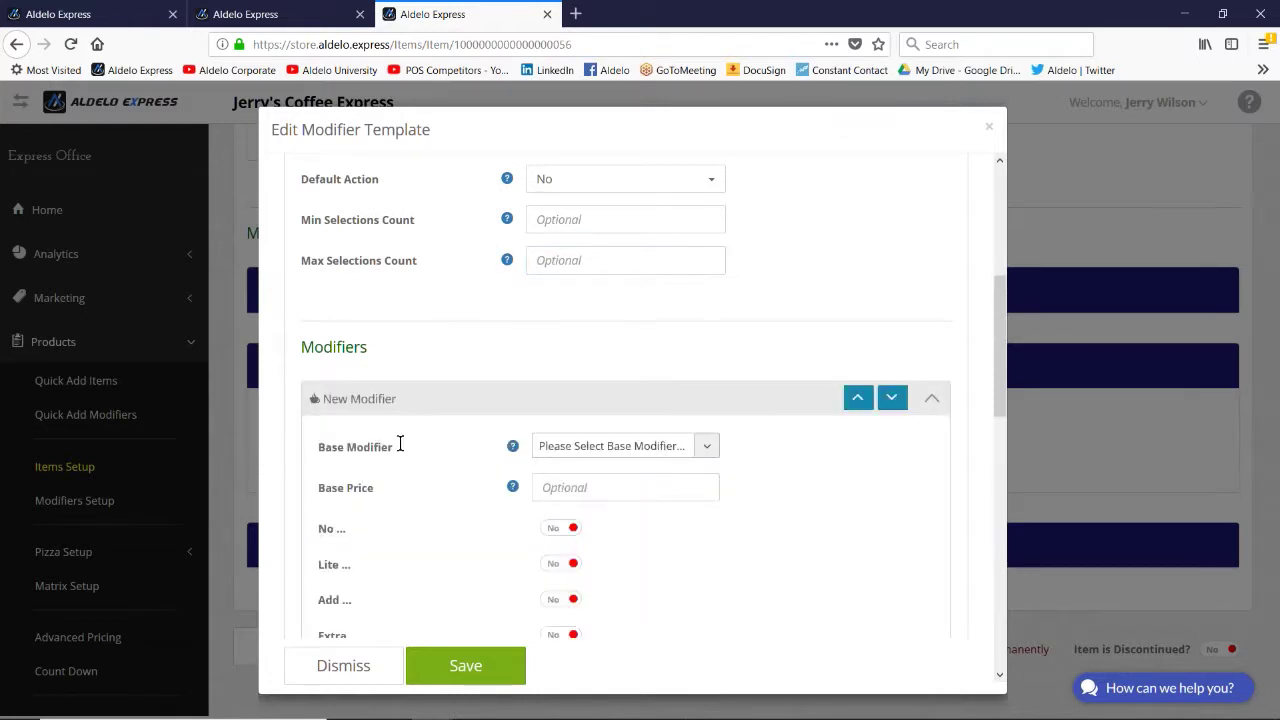
pyautogui.click(707, 446)
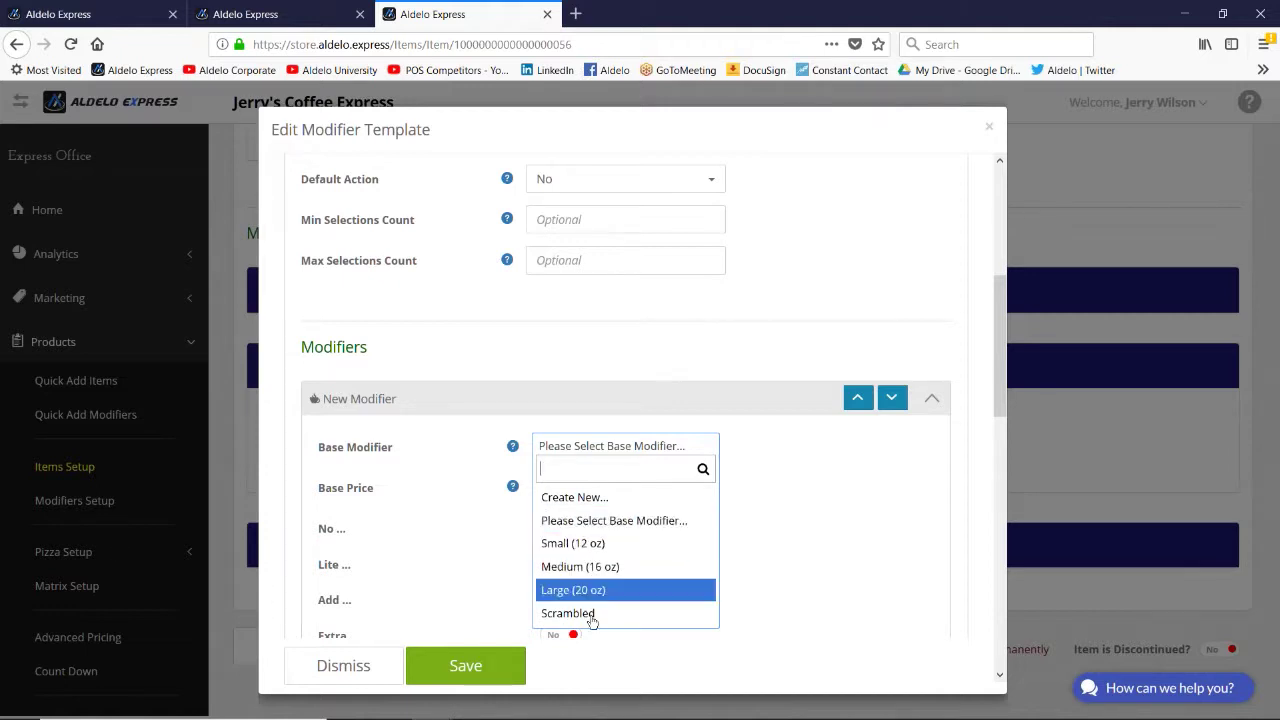
pyautogui.click(476, 496)
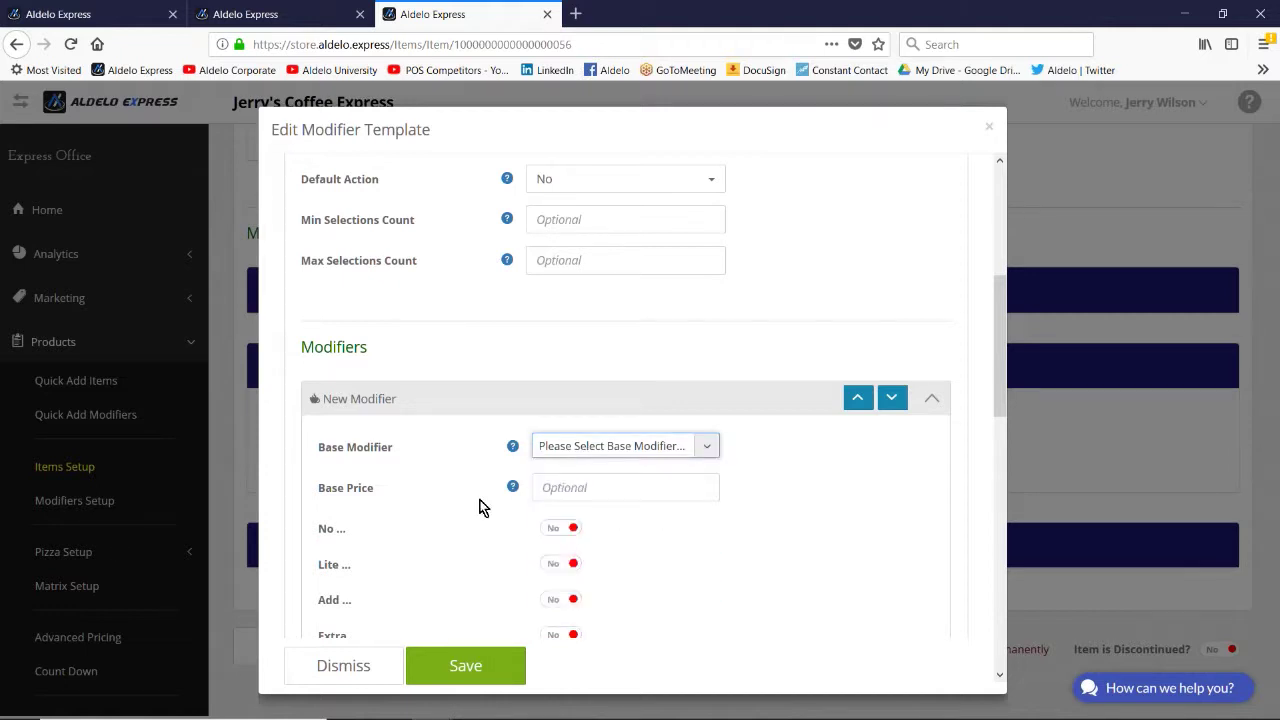
pyautogui.click(586, 487)
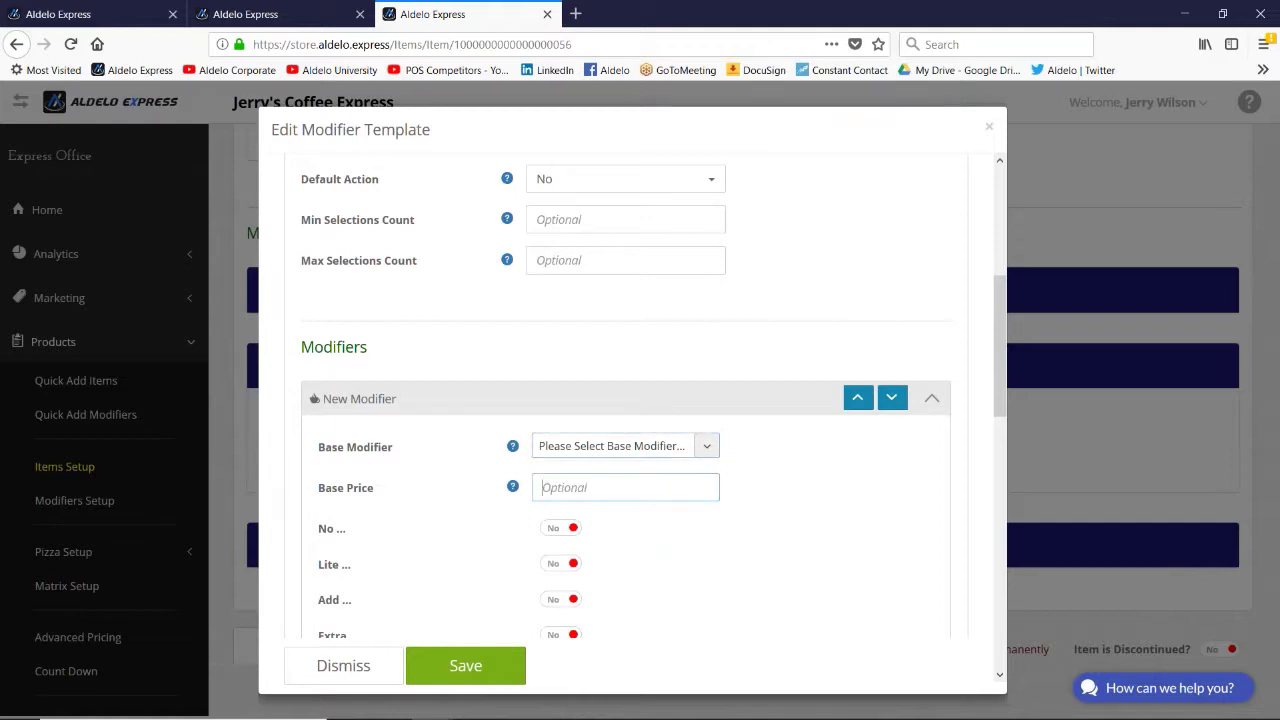
pyautogui.scroll(-5, 632, 522)
pyautogui.scroll(3, 640, 497)
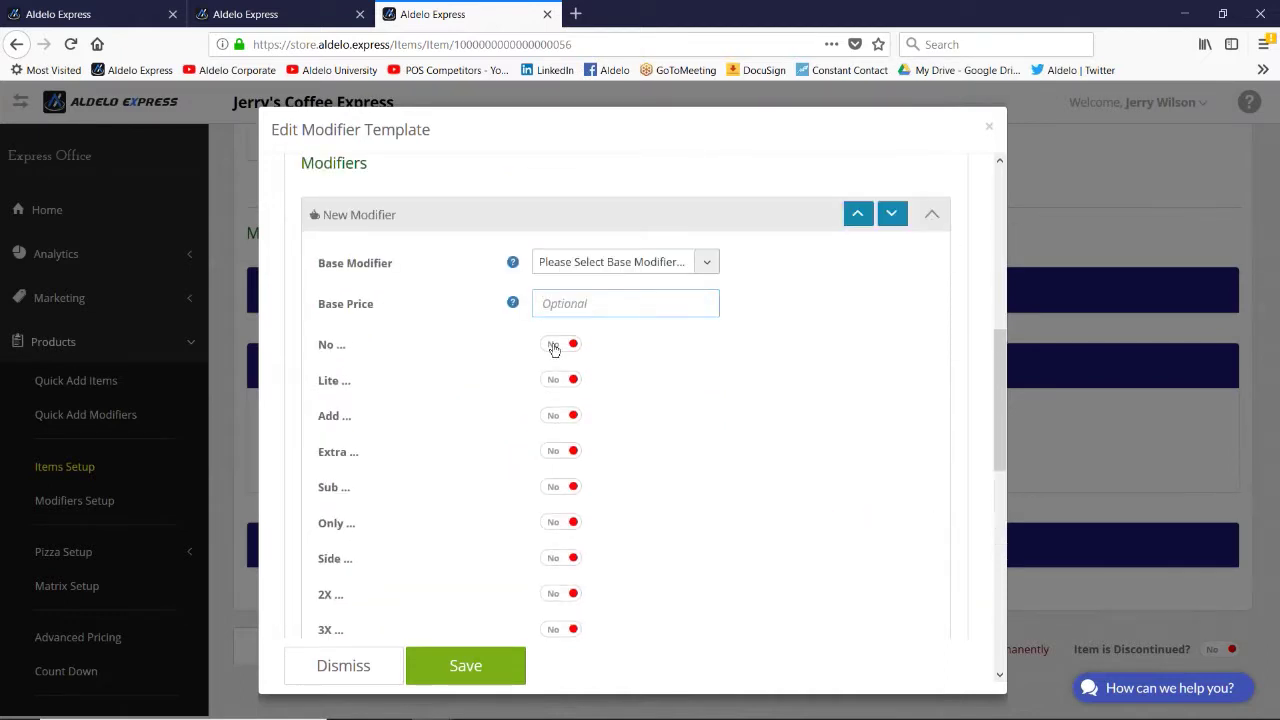
# - Switch the modifier's No, Lite, Add and Extra options on and save the template
pyautogui.click(565, 347)
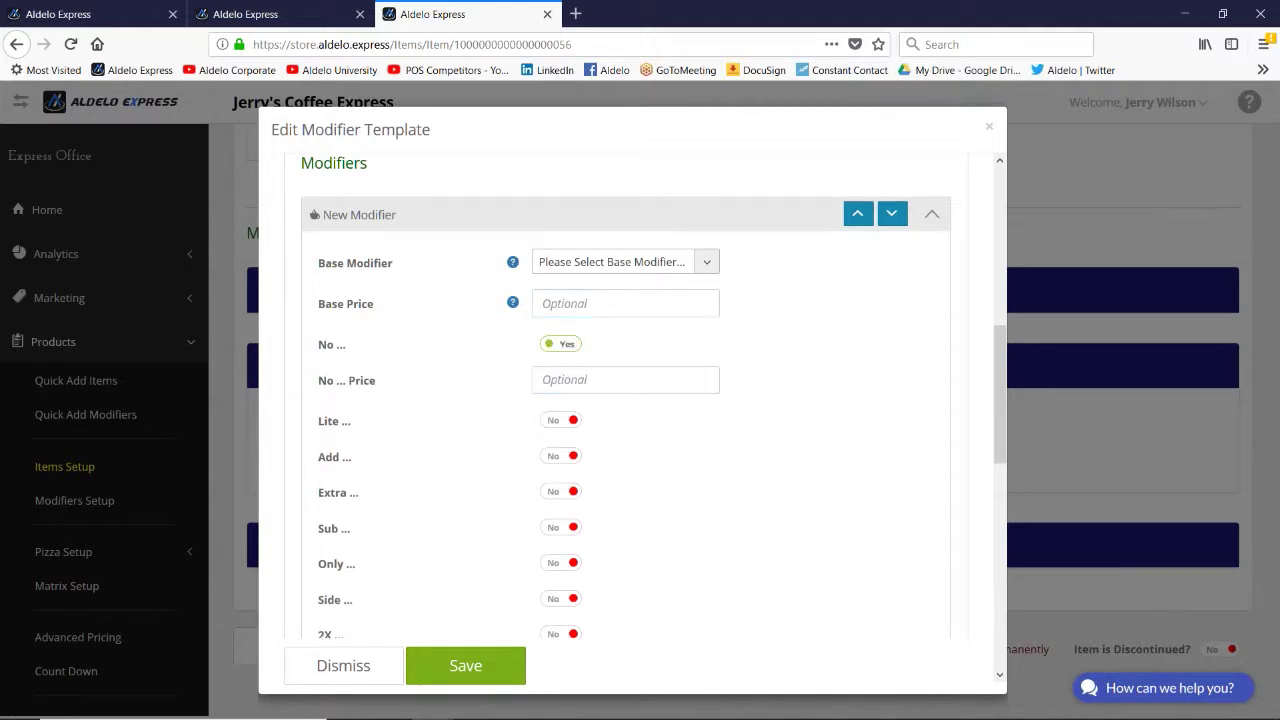
pyautogui.click(569, 421)
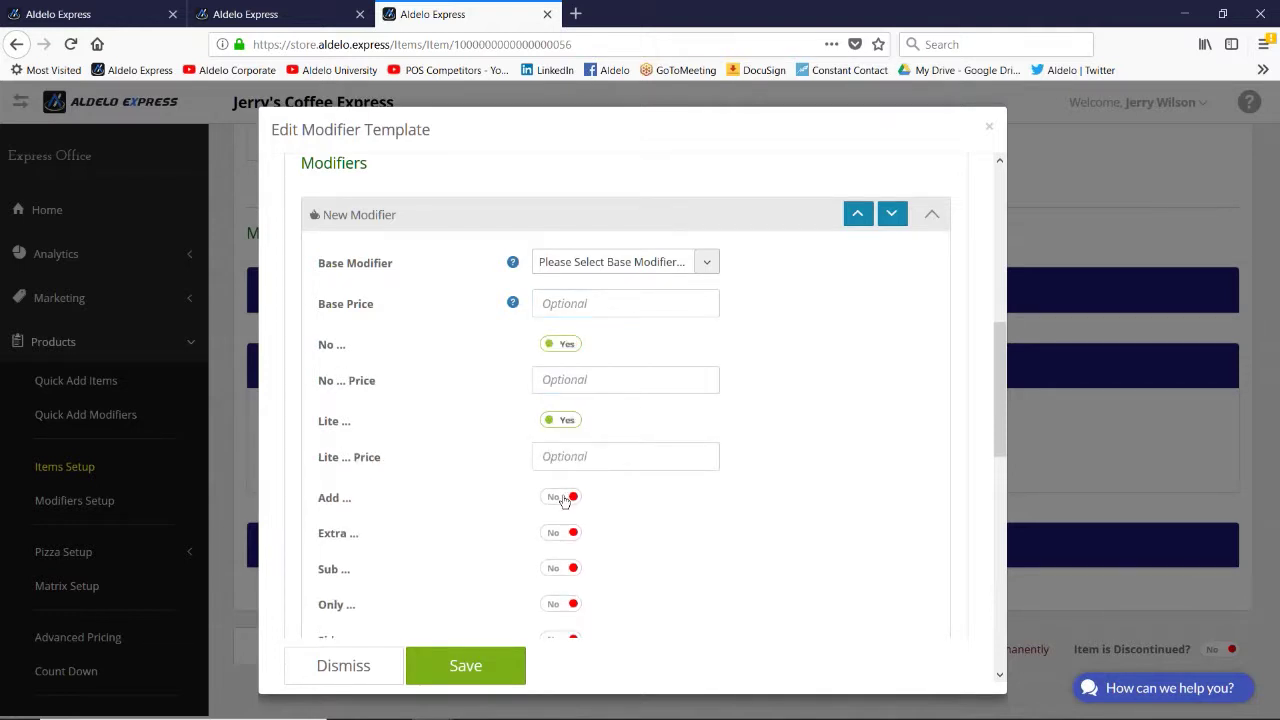
pyautogui.click(563, 500)
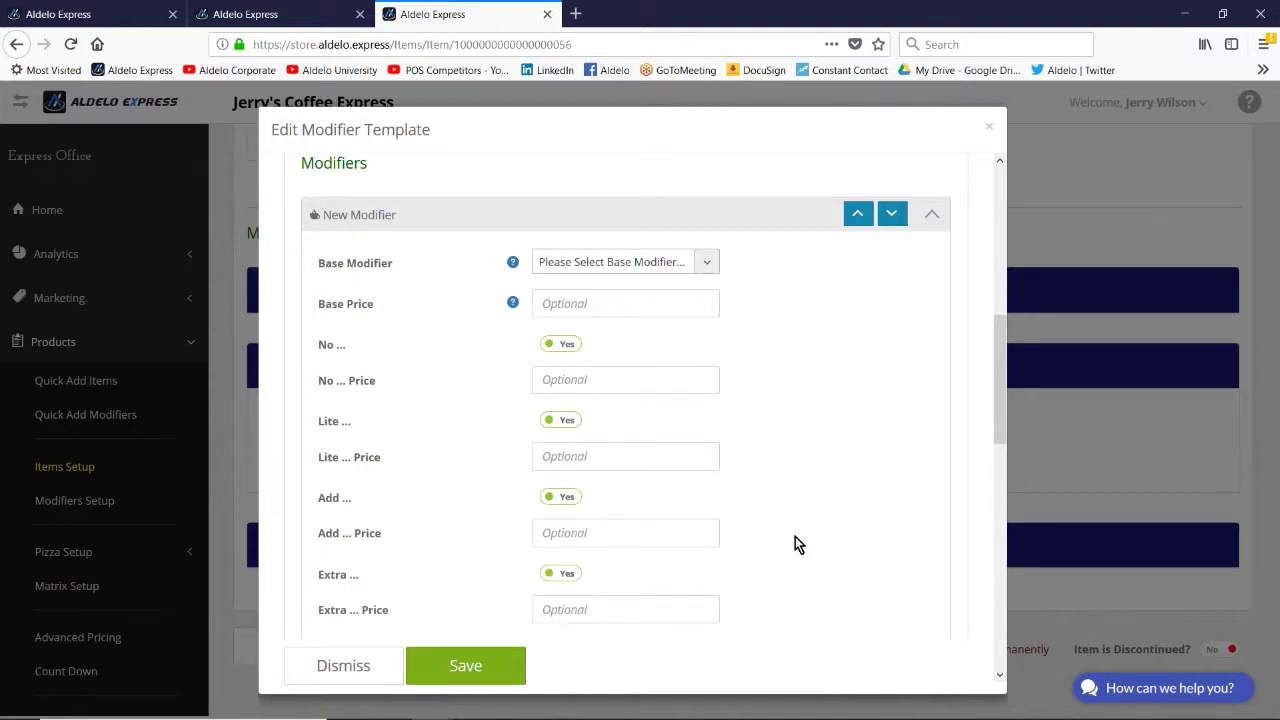
pyautogui.scroll(-3, 795, 536)
pyautogui.scroll(-5, 779, 531)
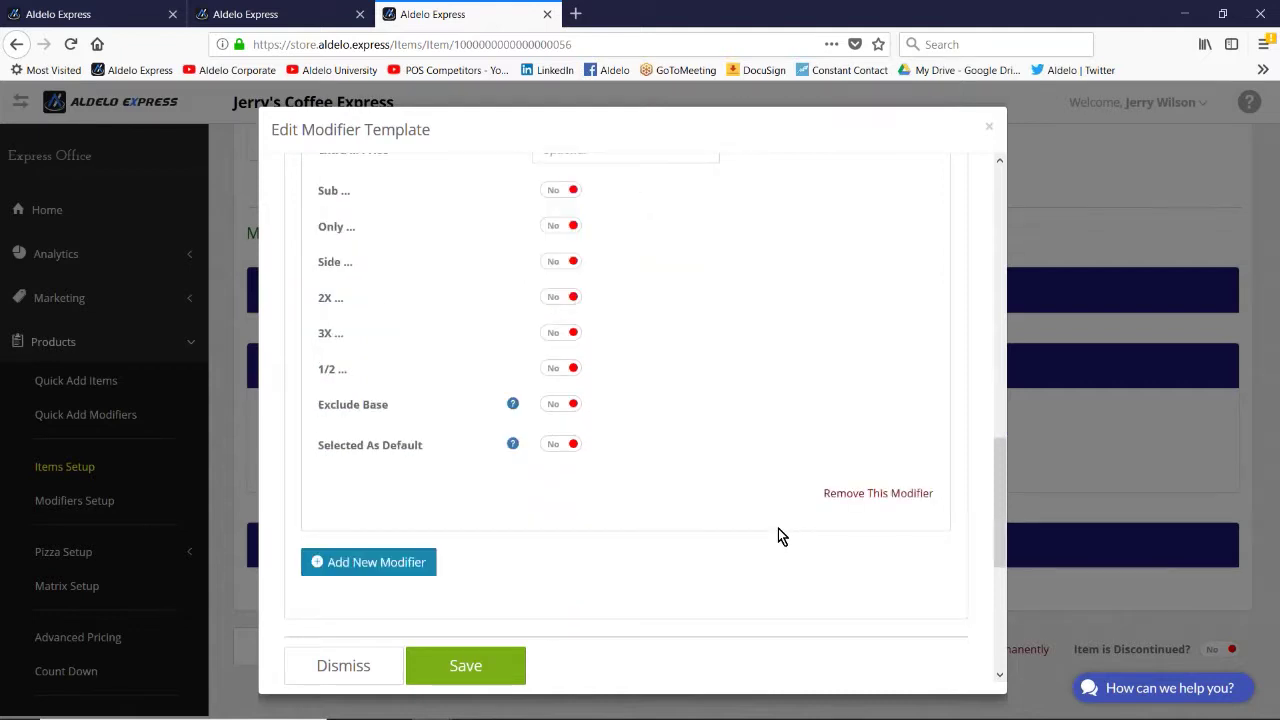
pyautogui.scroll(10, 776, 535)
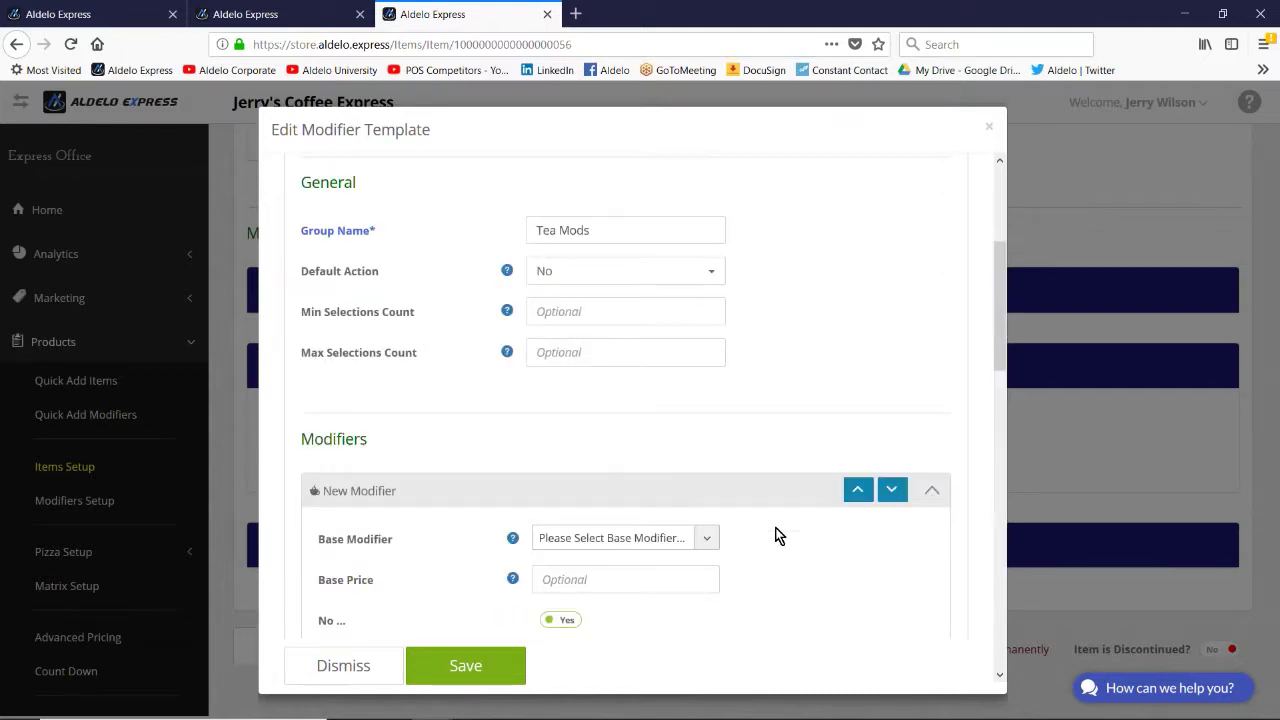
pyautogui.scroll(-3, 779, 536)
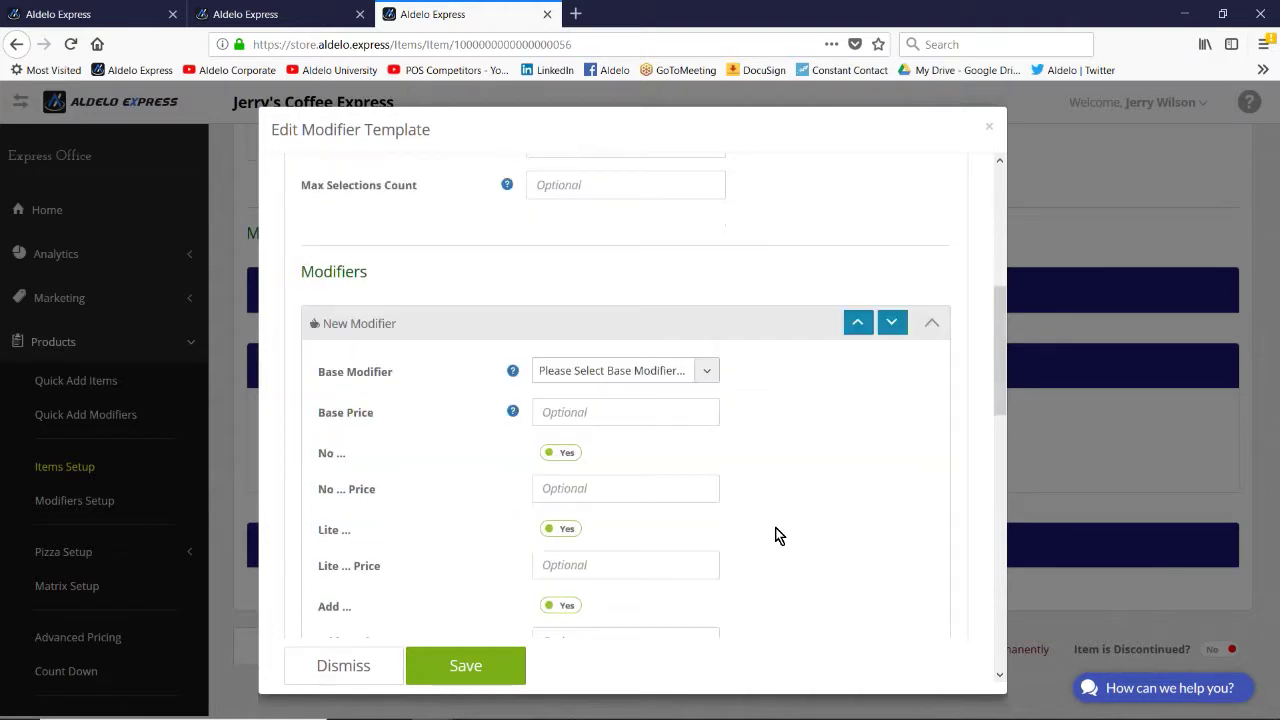
pyautogui.scroll(-5, 778, 536)
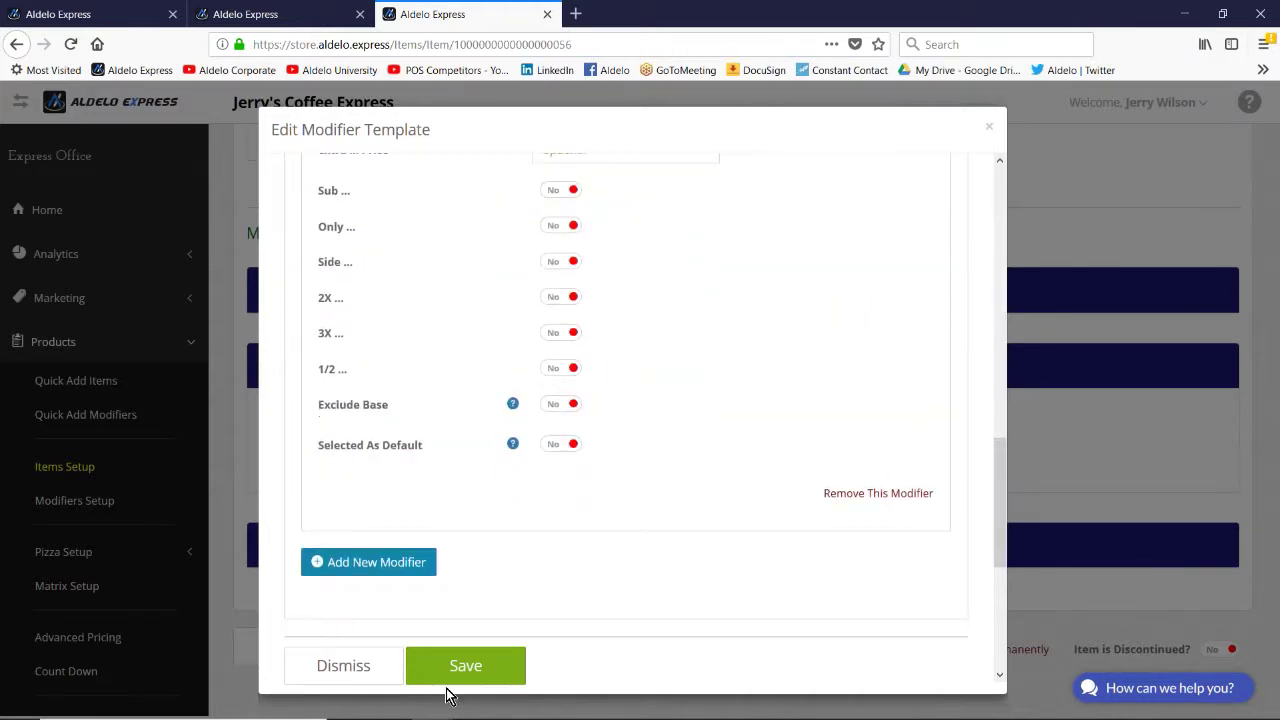
pyautogui.scroll(-1, 574, 569)
pyautogui.click(465, 665)
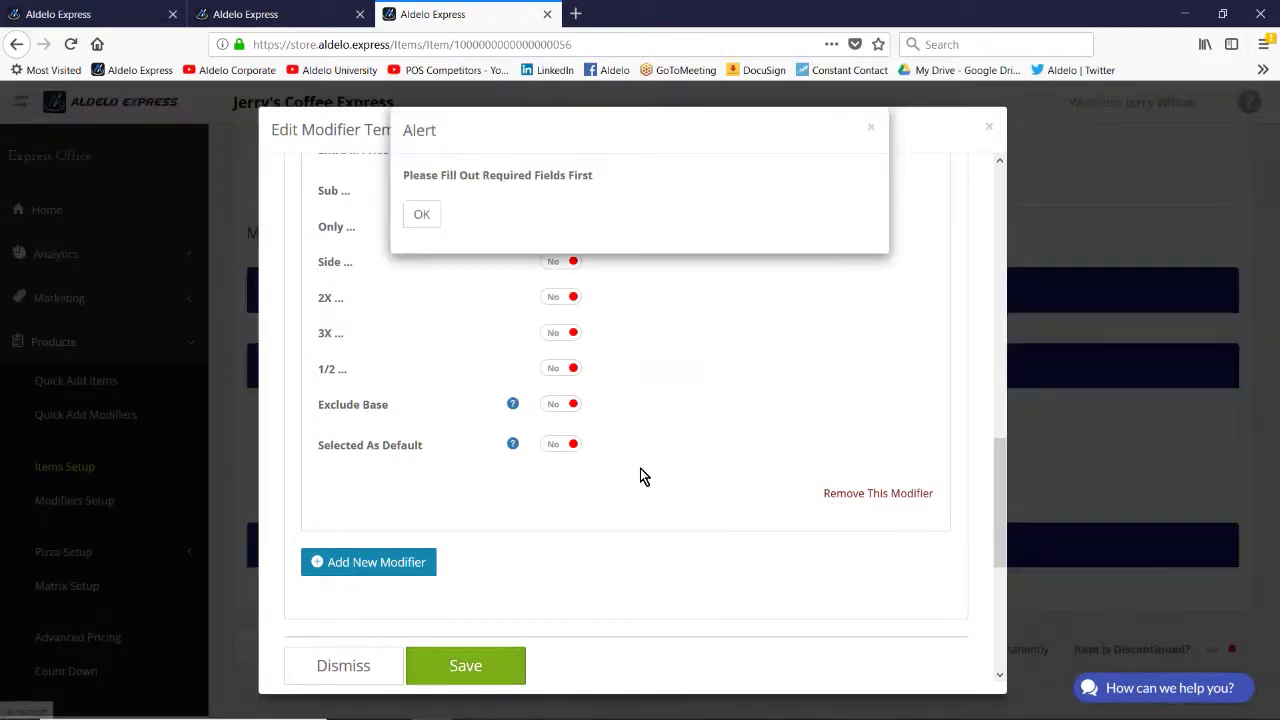
# - Dismiss the required-fields warning and close the copy-from group list without choosing a group
pyautogui.click(423, 214)
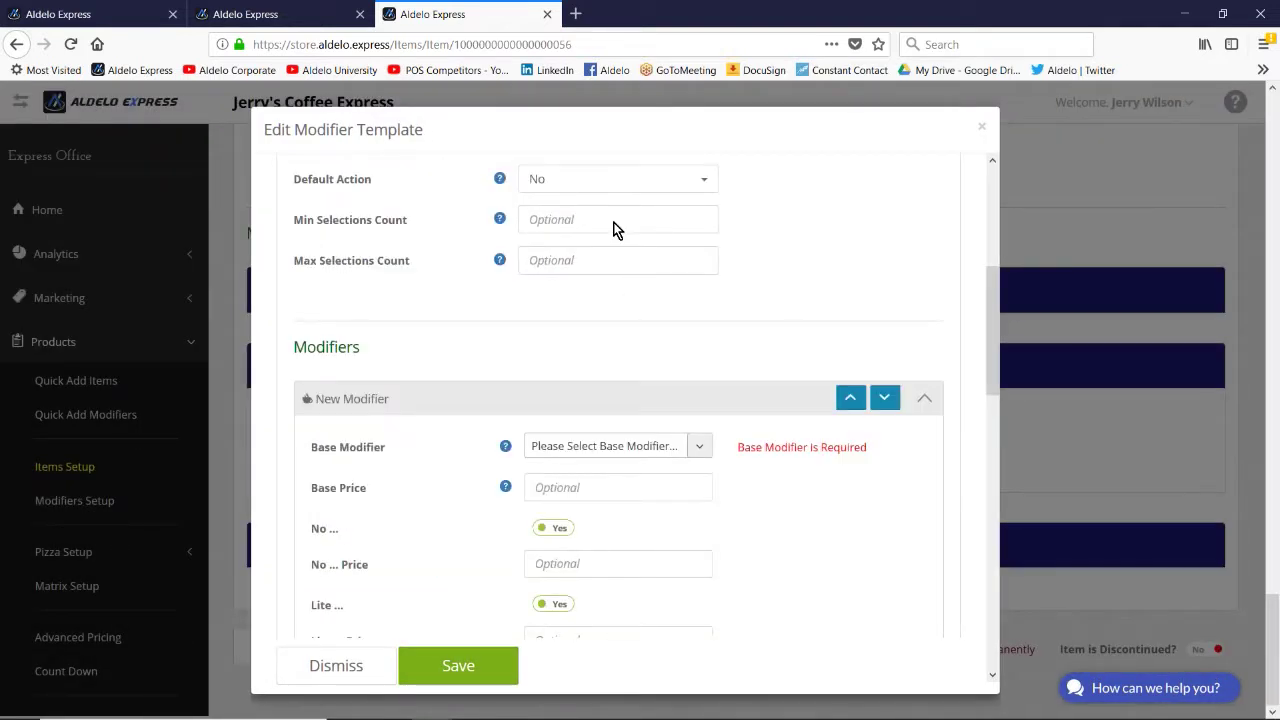
pyautogui.scroll(3, 615, 300)
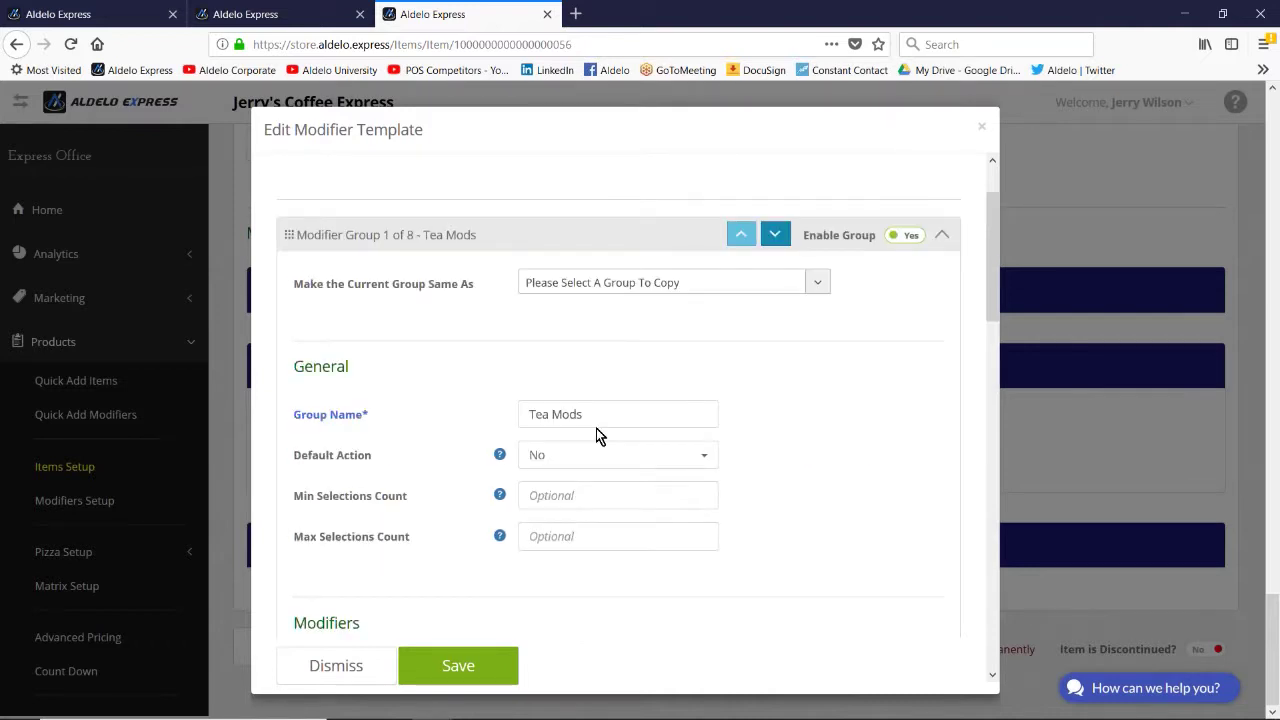
pyautogui.click(821, 281)
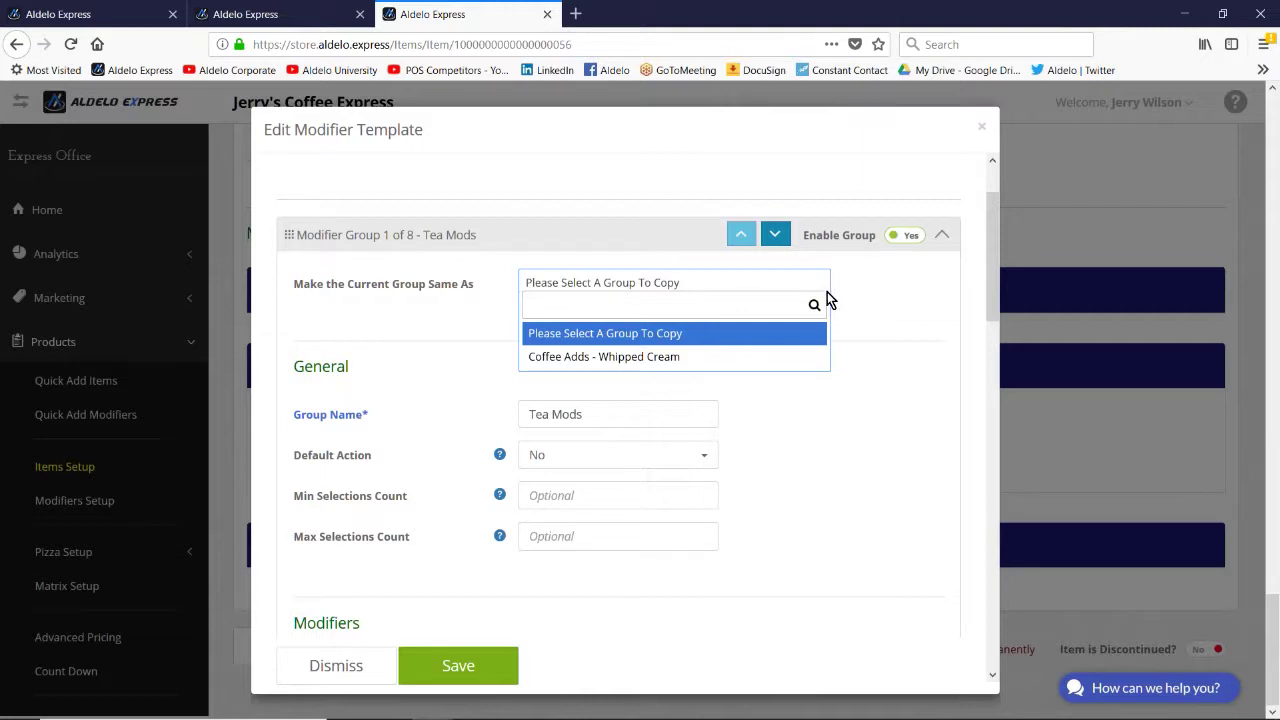
pyautogui.click(742, 415)
pyautogui.scroll(-4, 746, 416)
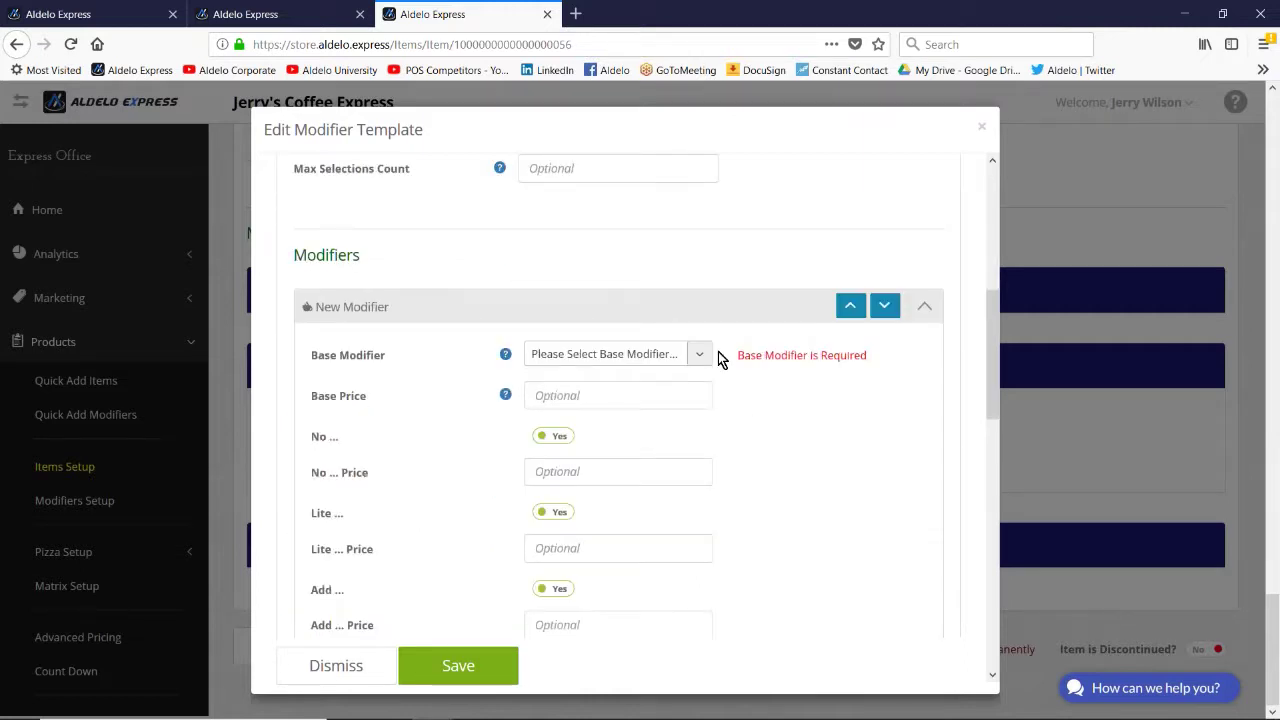
# - Create a new base modifier named Sugar and save the Tea Modes template
pyautogui.click(702, 354)
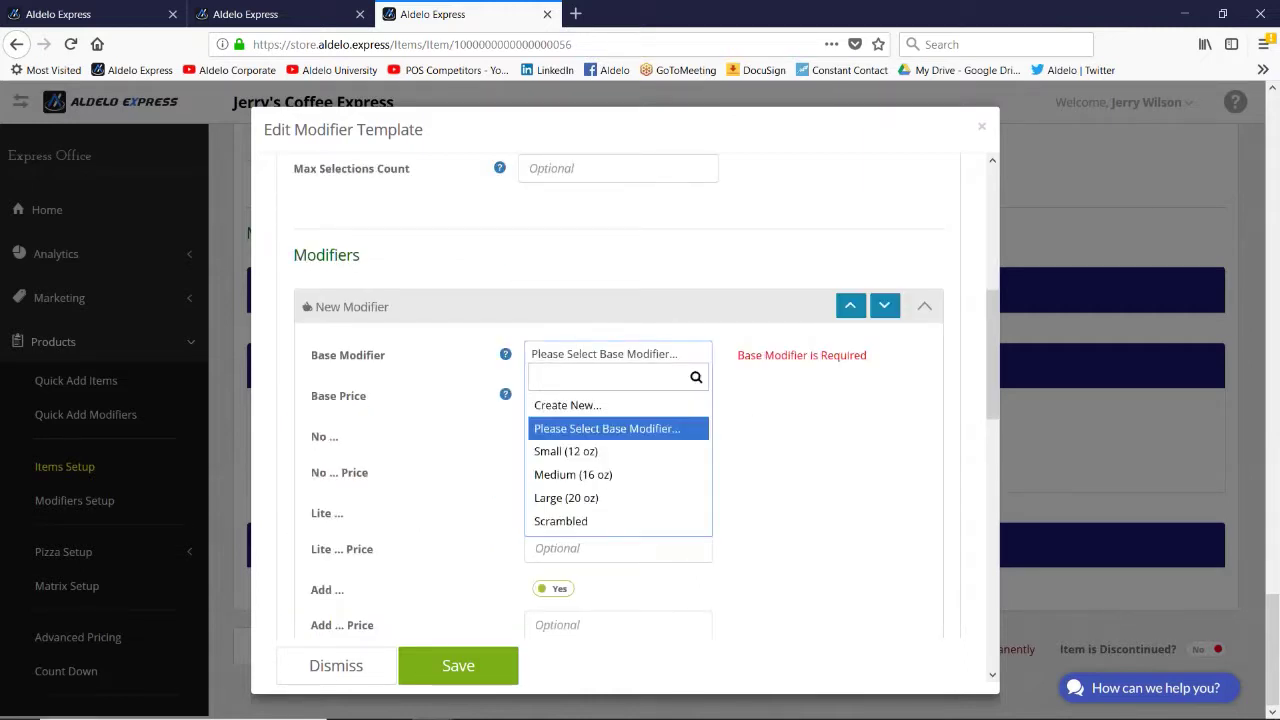
pyautogui.click(558, 405)
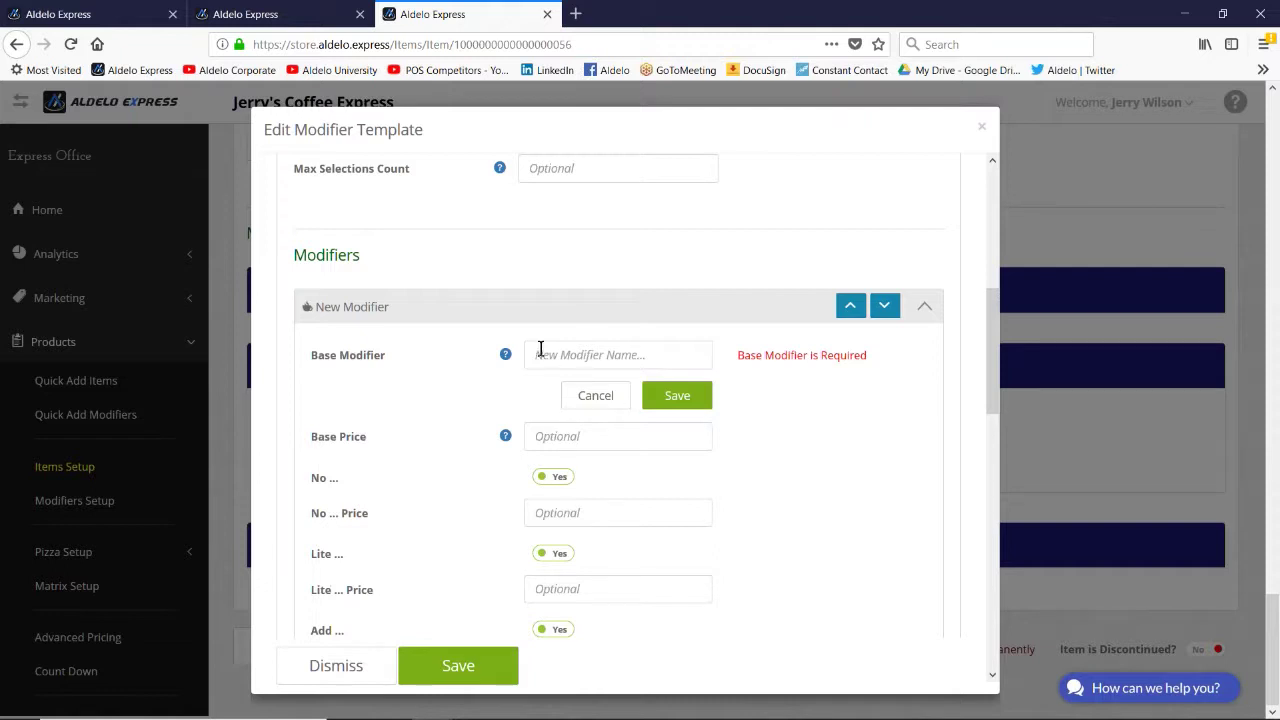
pyautogui.write('Sugar')
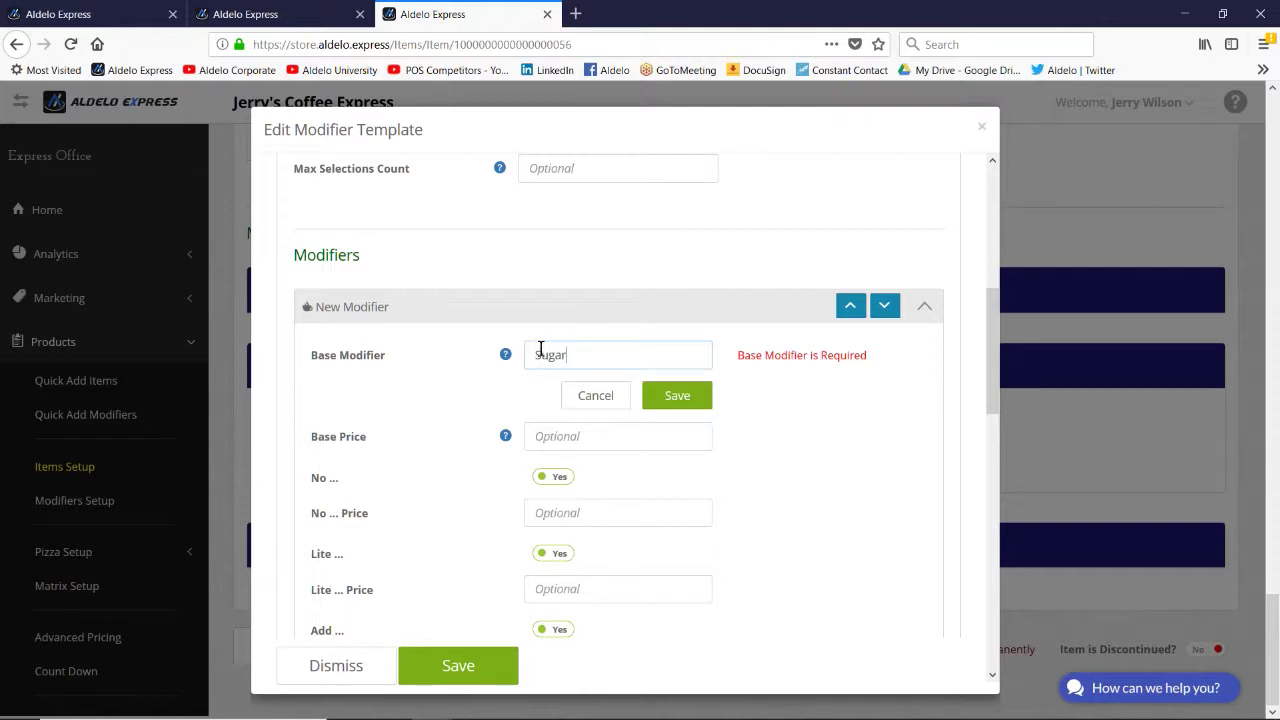
pyautogui.click(677, 395)
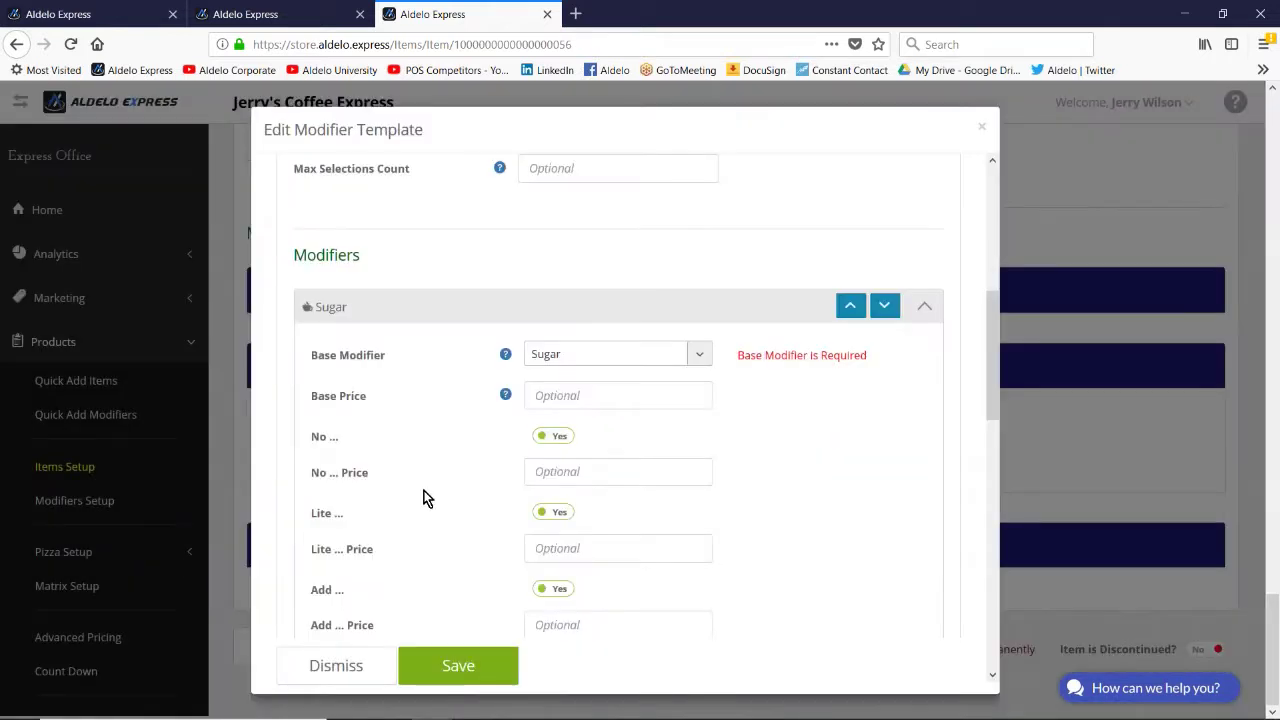
pyautogui.scroll(-4, 423, 497)
pyautogui.click(433, 668)
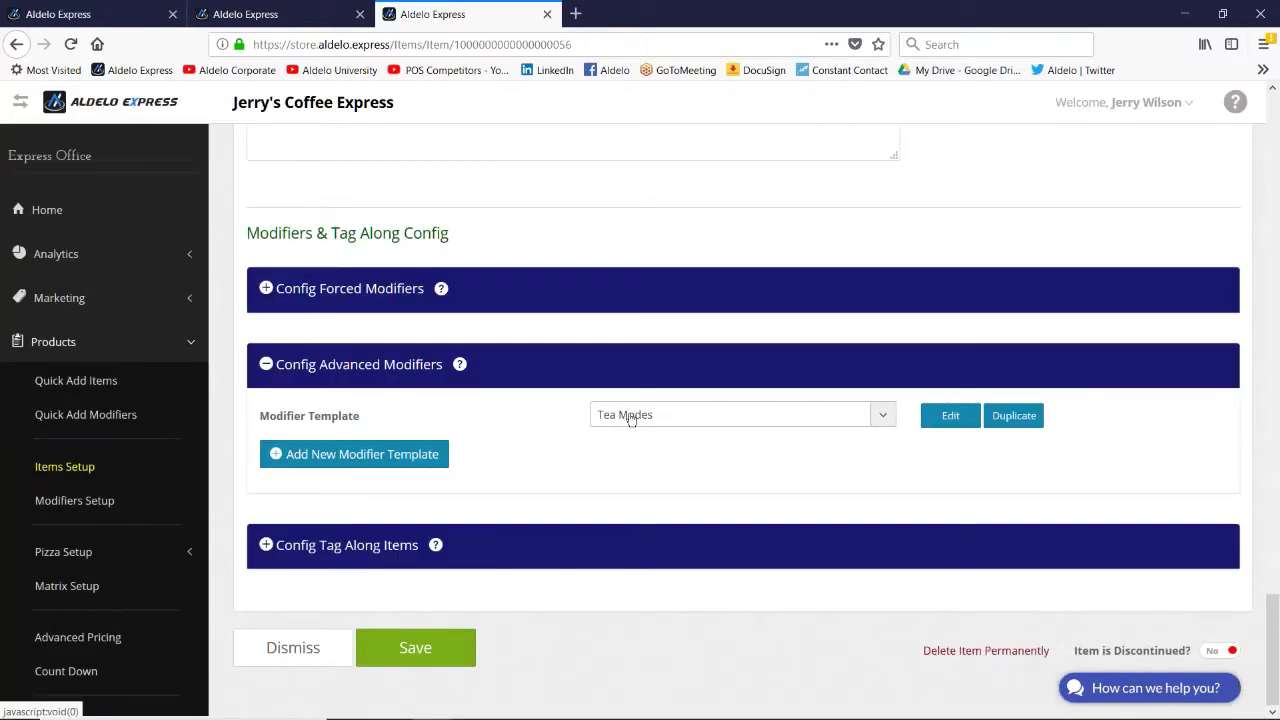
# - Correct the template name from Tea Modes to Tea Mods and save the template
pyautogui.click(955, 417)
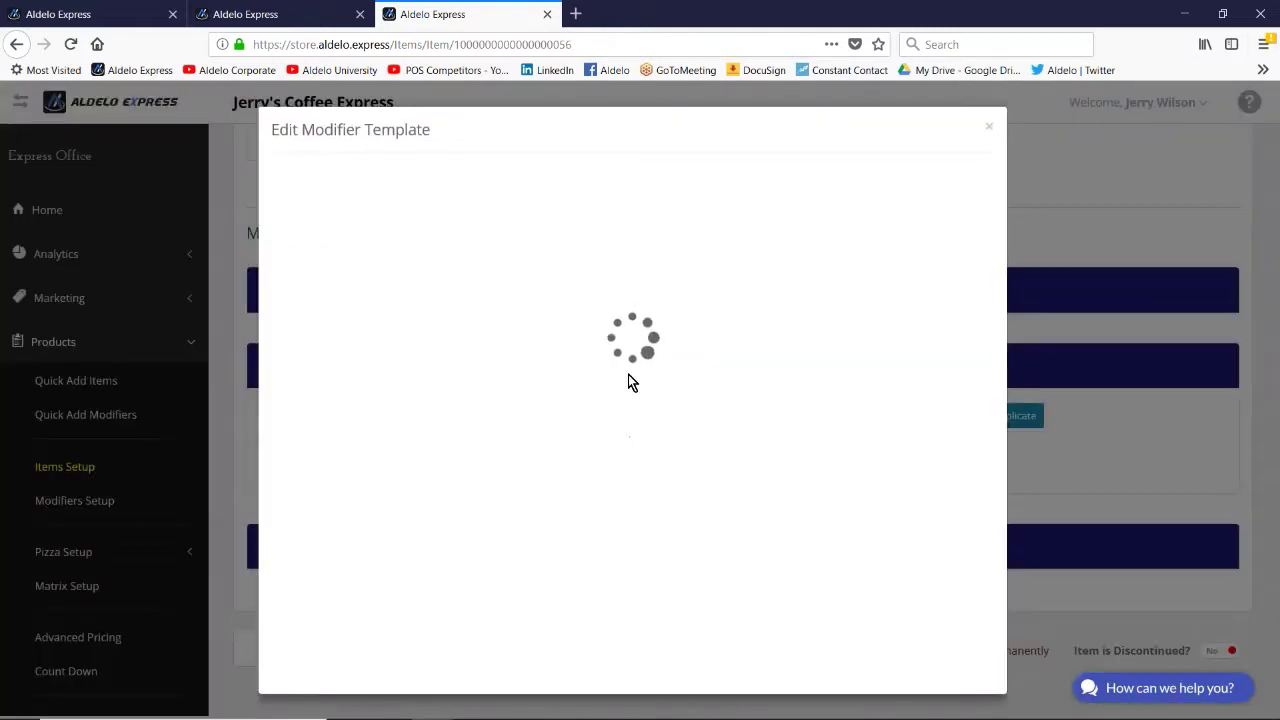
pyautogui.click(579, 230)
pyautogui.press('Delete')
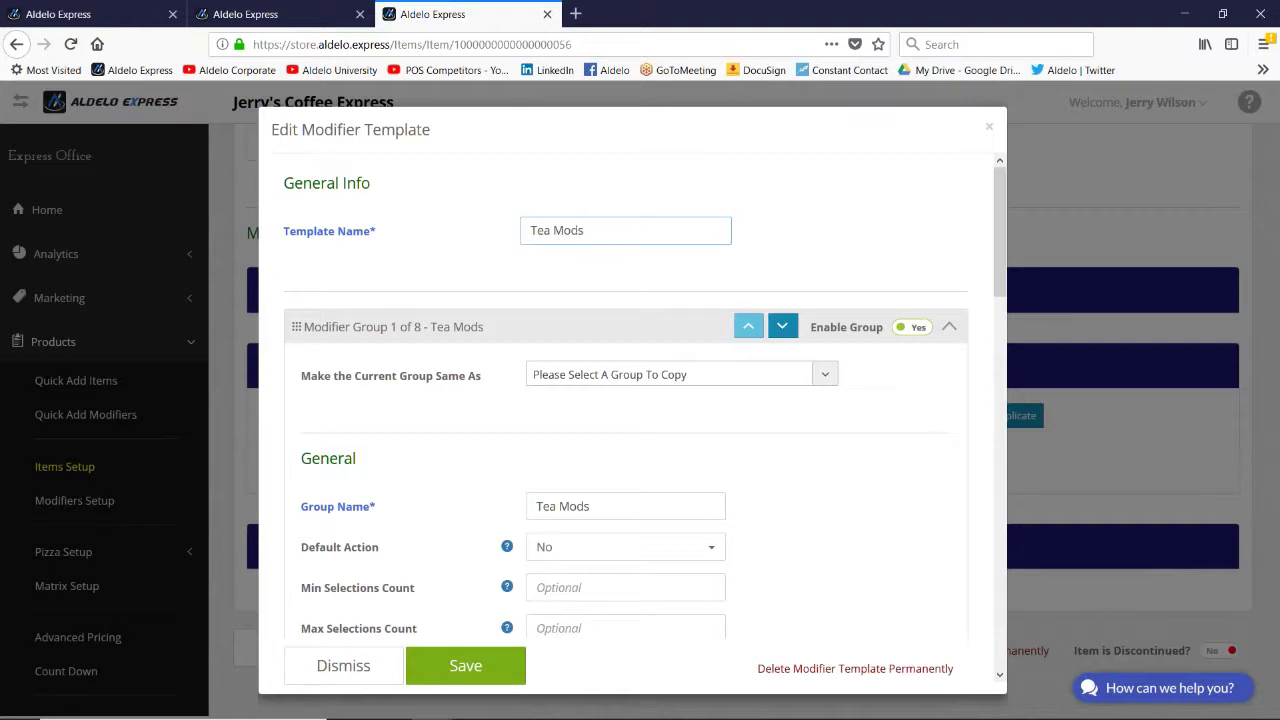
pyautogui.scroll(-2, 474, 664)
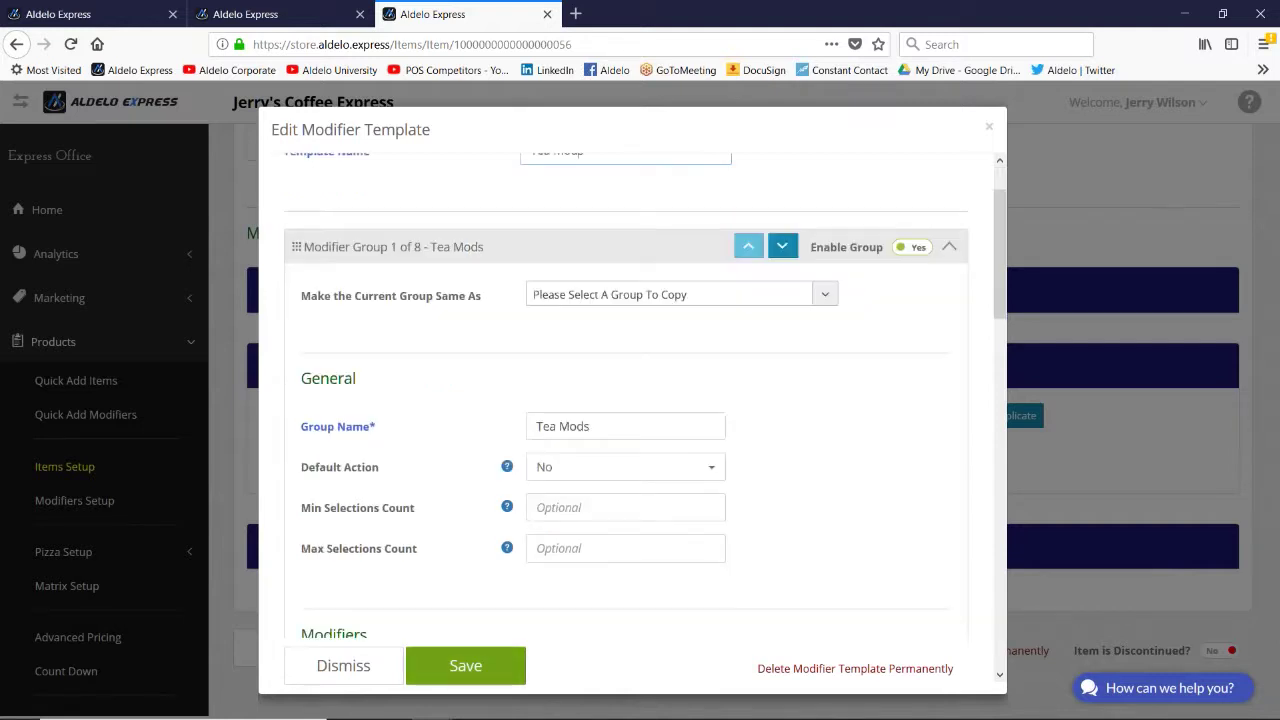
pyautogui.click(466, 665)
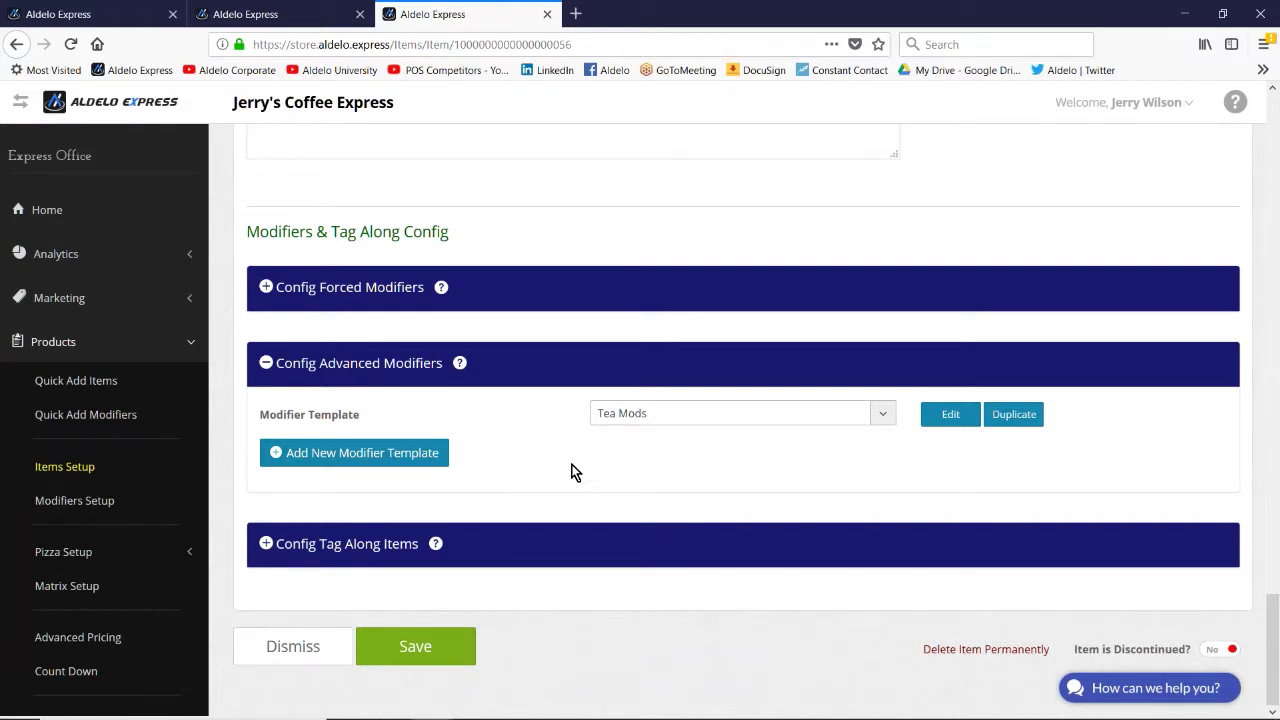
# - Switch the item's modifier template to Coffee Adds, then choose to exit the editor without saving
pyautogui.click(883, 413)
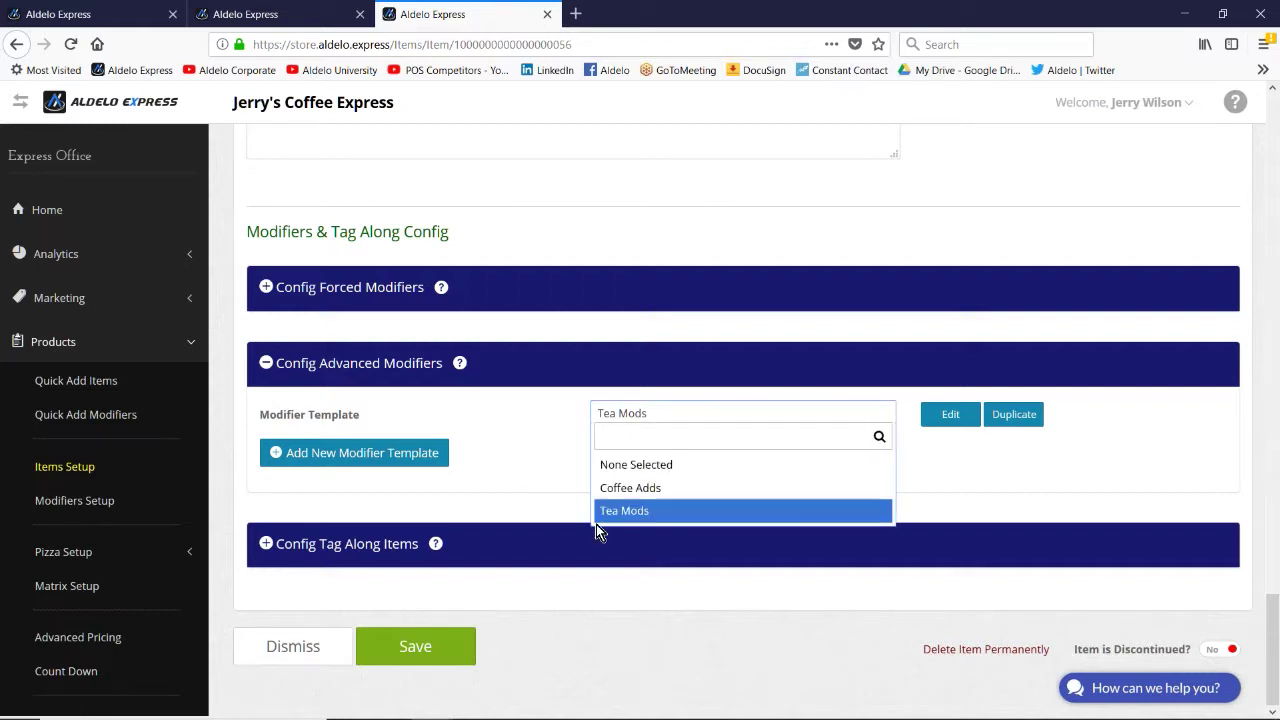
pyautogui.click(630, 487)
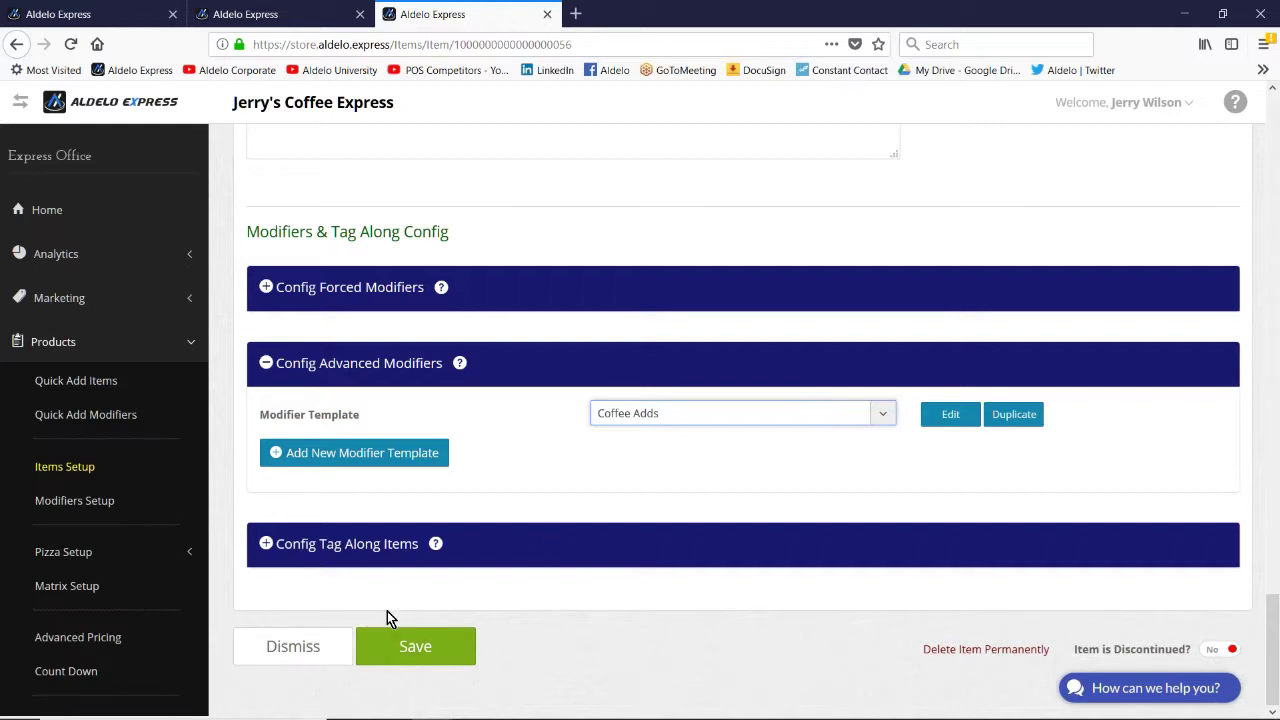
pyautogui.click(296, 655)
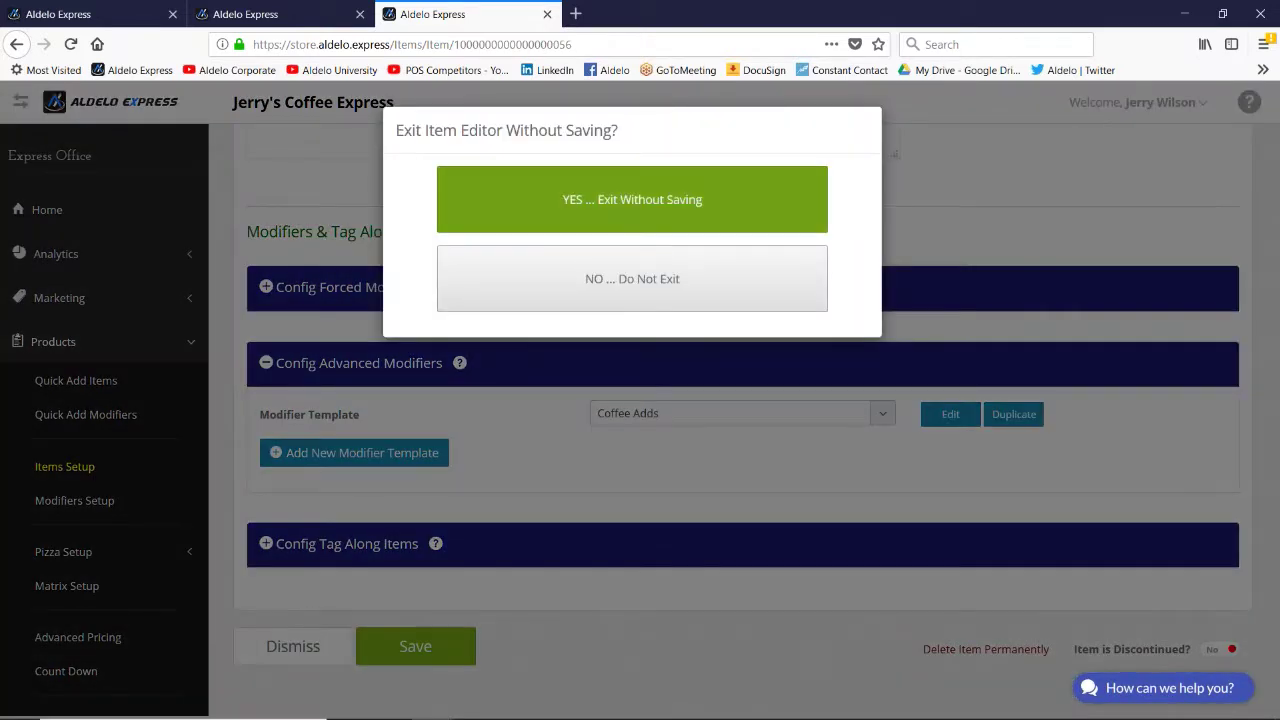
pyautogui.click(620, 202)
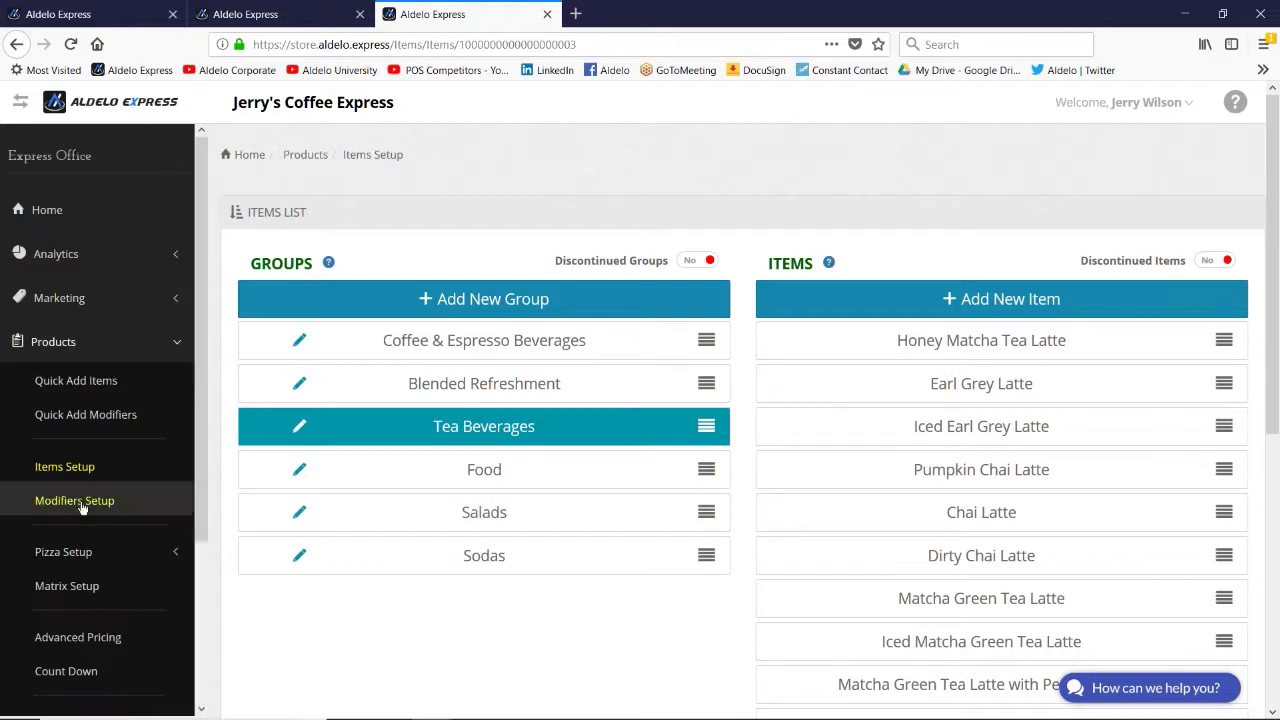
# - Open the Matrix Items Builder from Matrix Setup under Products
pyautogui.click(58, 591)
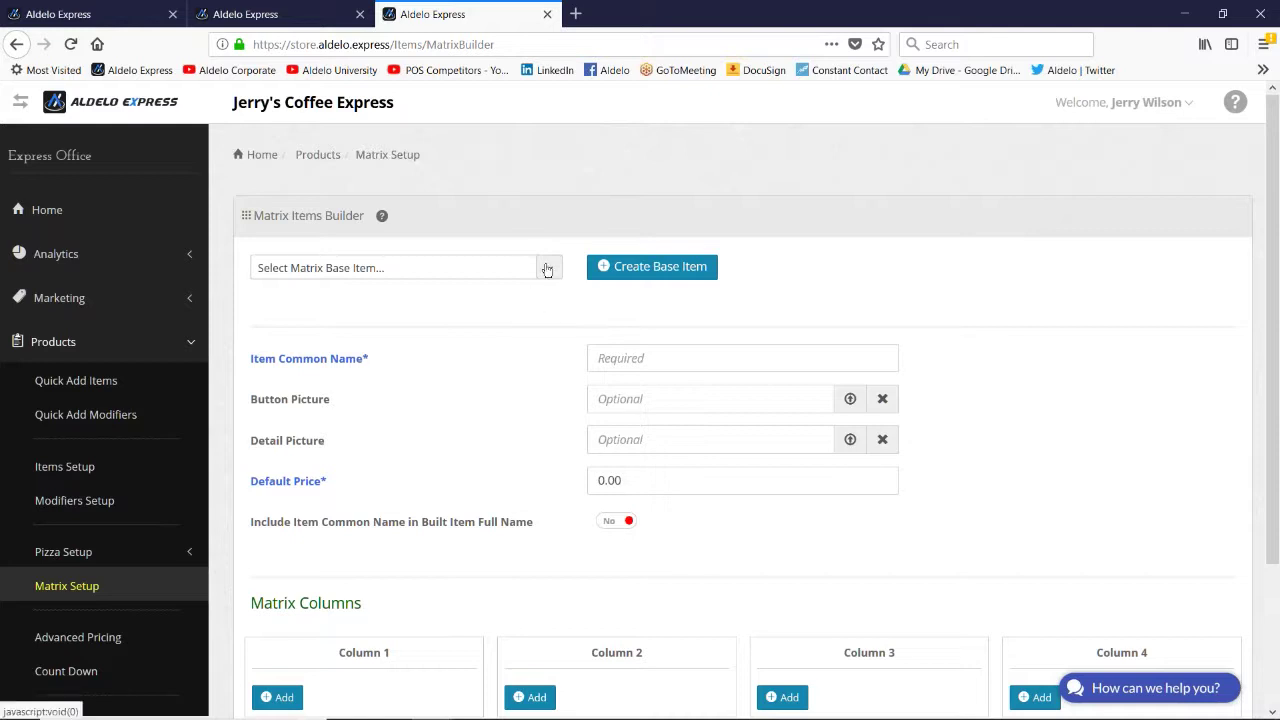
# - Choose Sub as the matrix base item and open it for editing
pyautogui.click(547, 270)
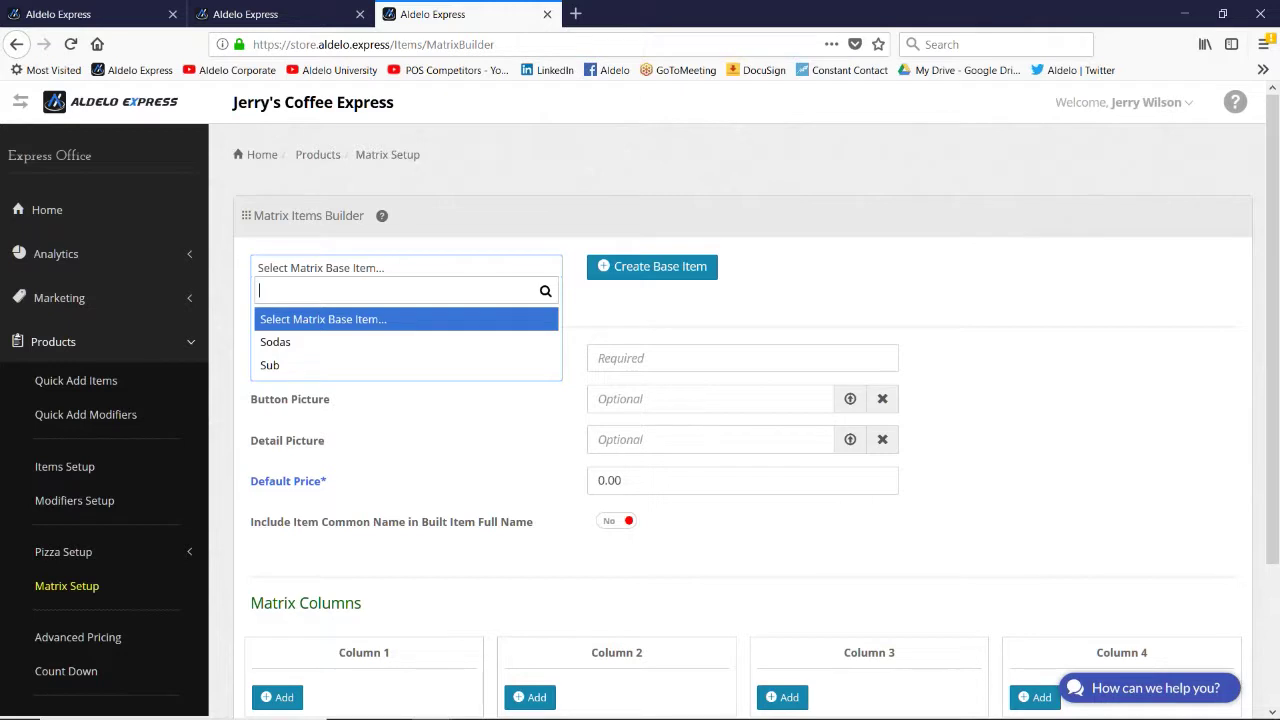
pyautogui.click(289, 365)
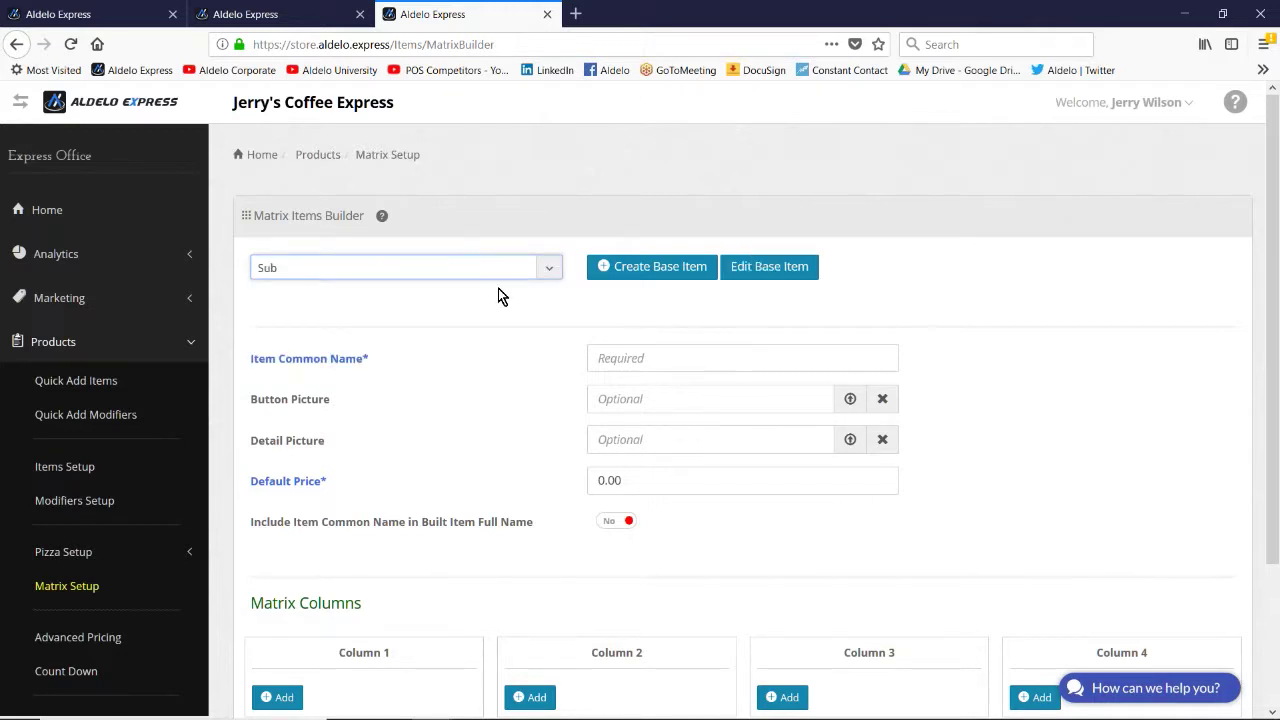
pyautogui.click(762, 278)
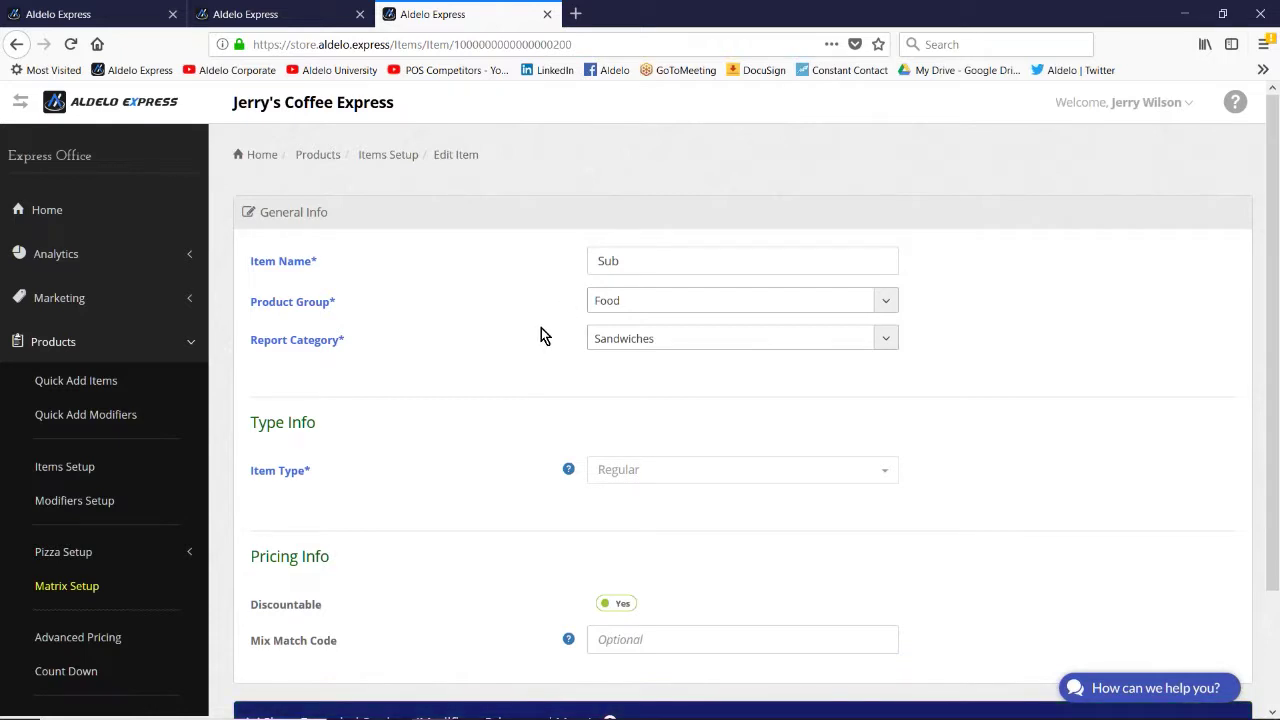
# - Expand the Sub item's extended settings and review all its options
pyautogui.scroll(-2, 534, 447)
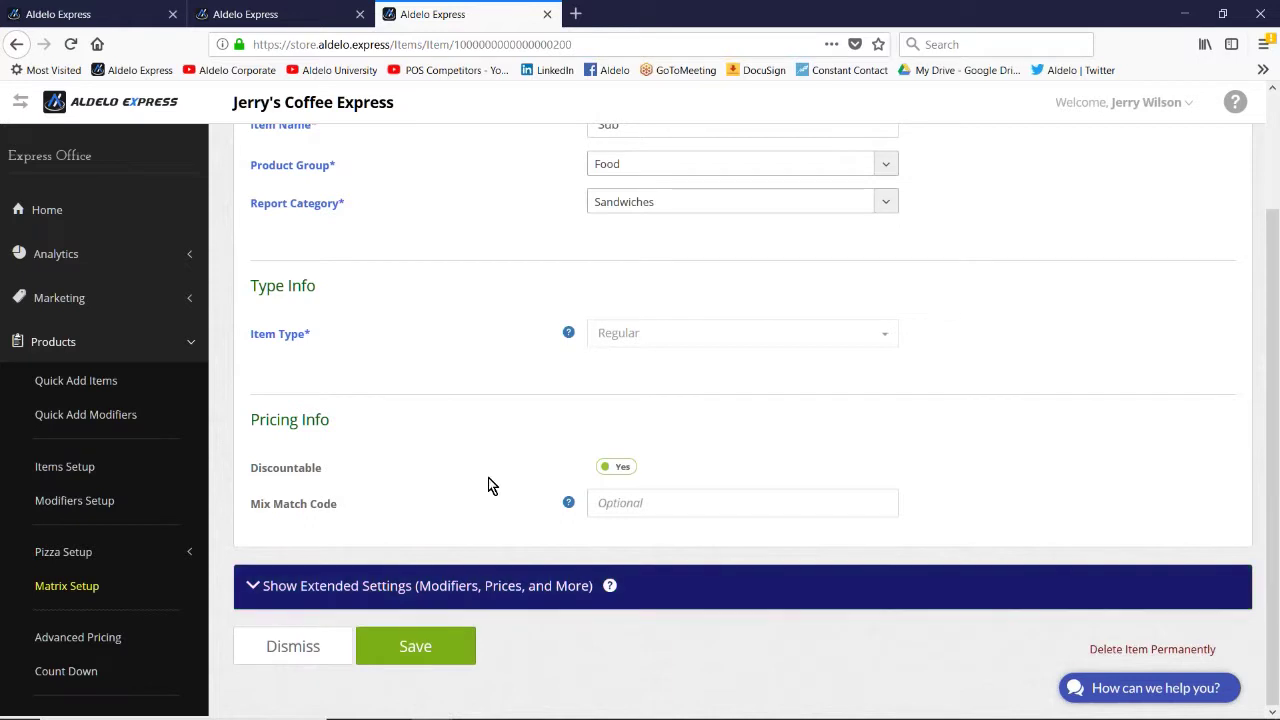
pyautogui.scroll(2, 488, 477)
pyautogui.scroll(-2, 488, 477)
pyautogui.click(481, 586)
pyautogui.scroll(-1, 538, 518)
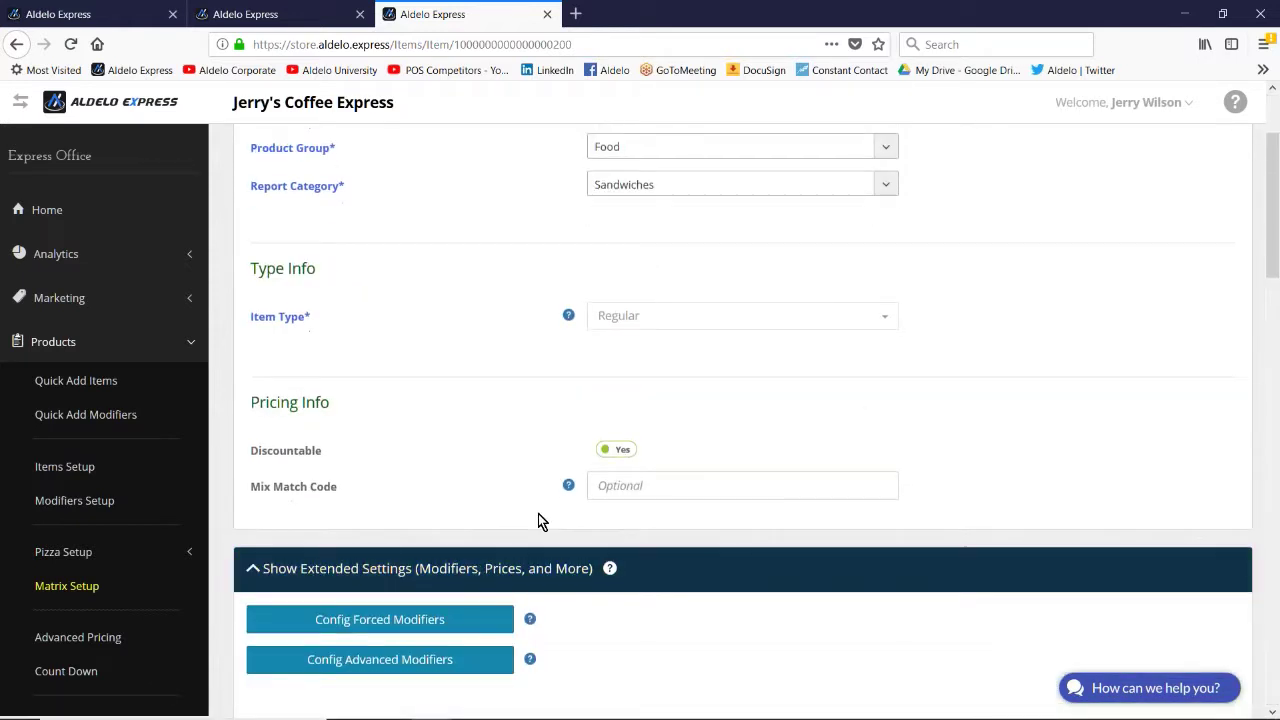
pyautogui.scroll(-3, 538, 518)
pyautogui.scroll(-2, 457, 520)
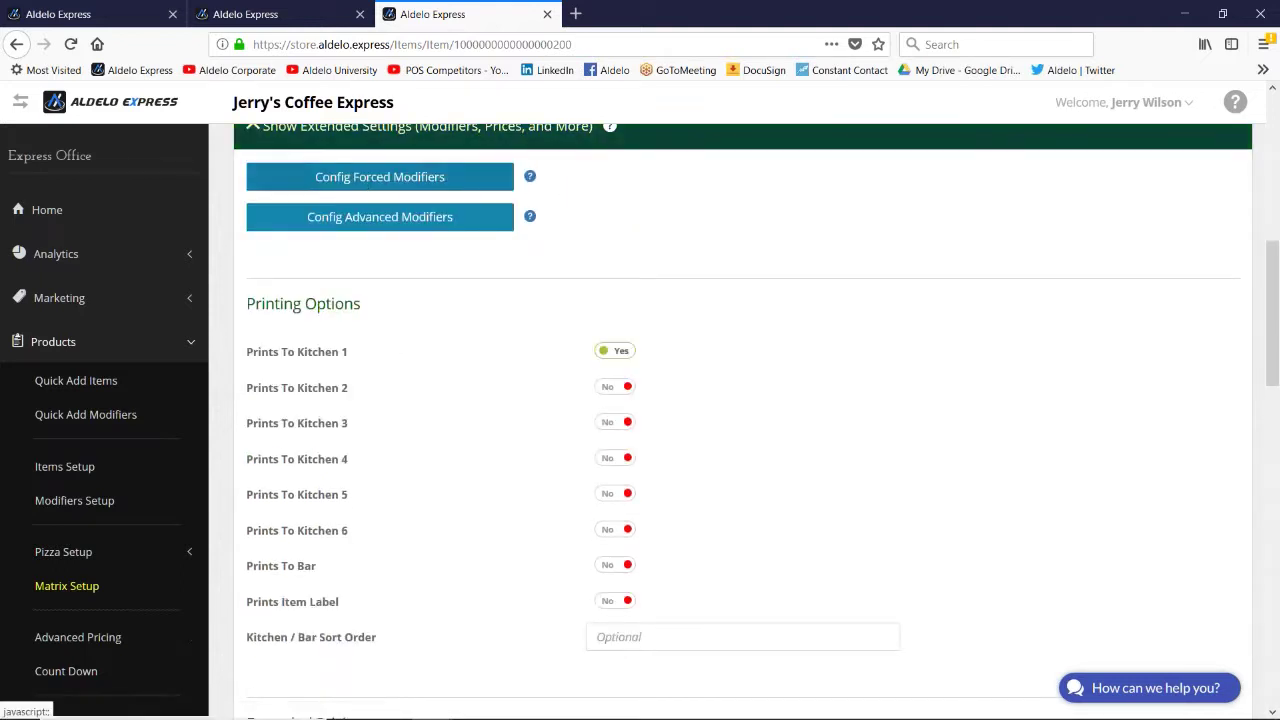
pyautogui.scroll(-3, 434, 356)
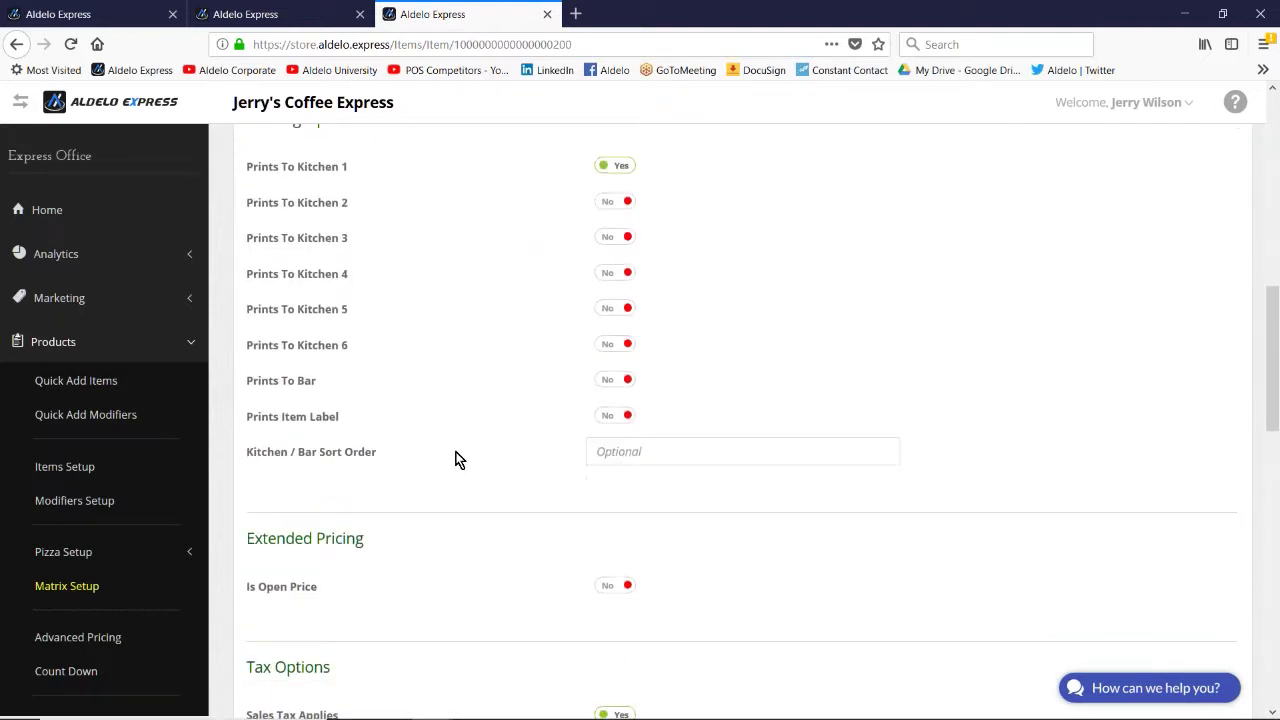
pyautogui.scroll(-6, 450, 455)
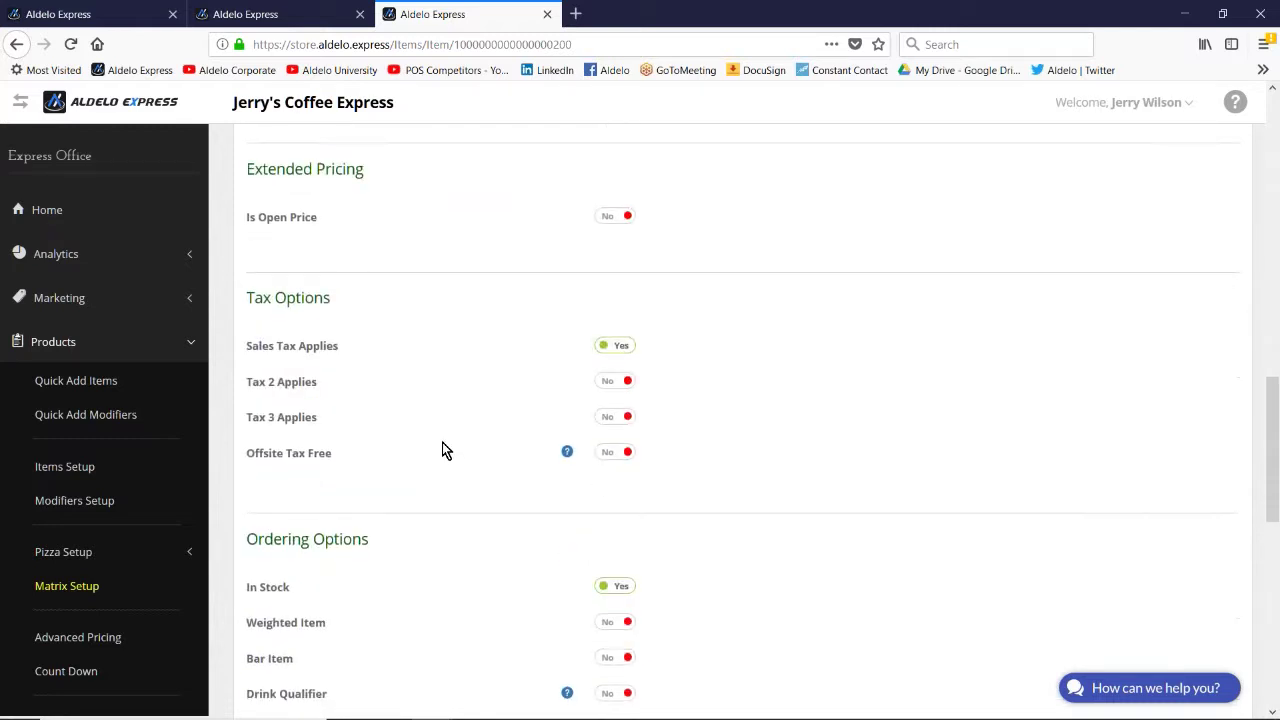
pyautogui.scroll(-3, 446, 451)
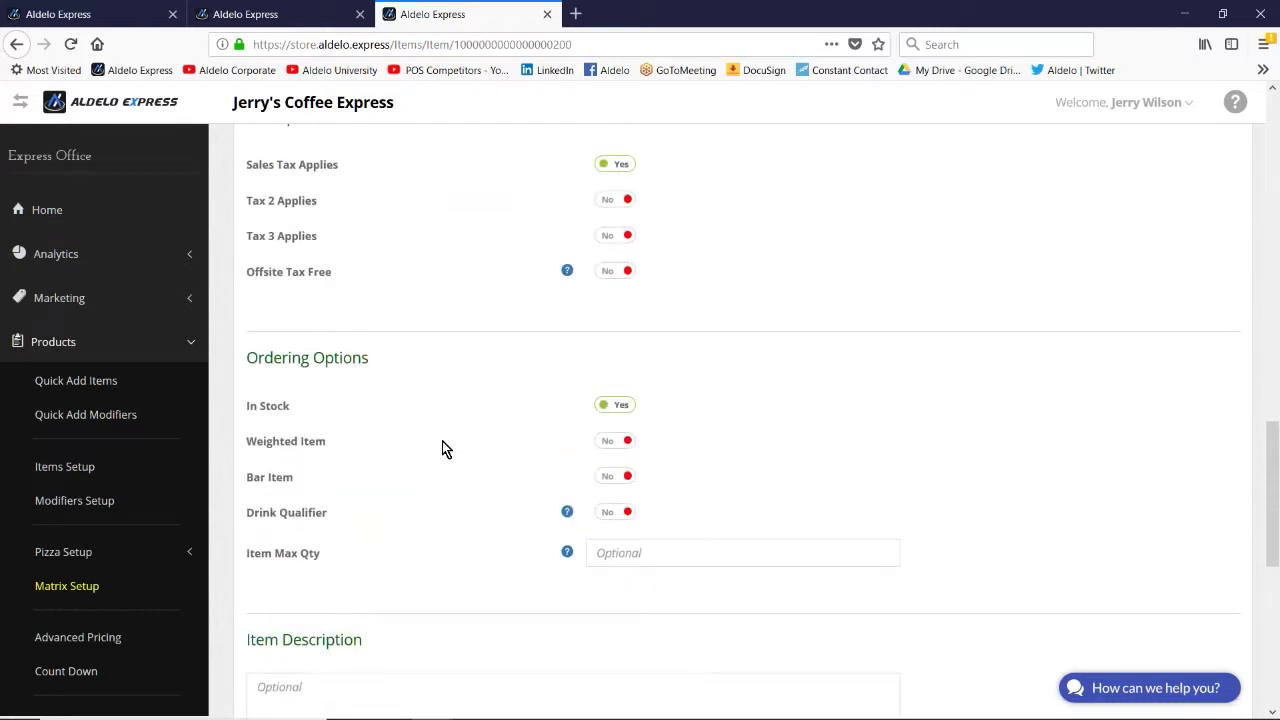
pyautogui.scroll(-5, 442, 441)
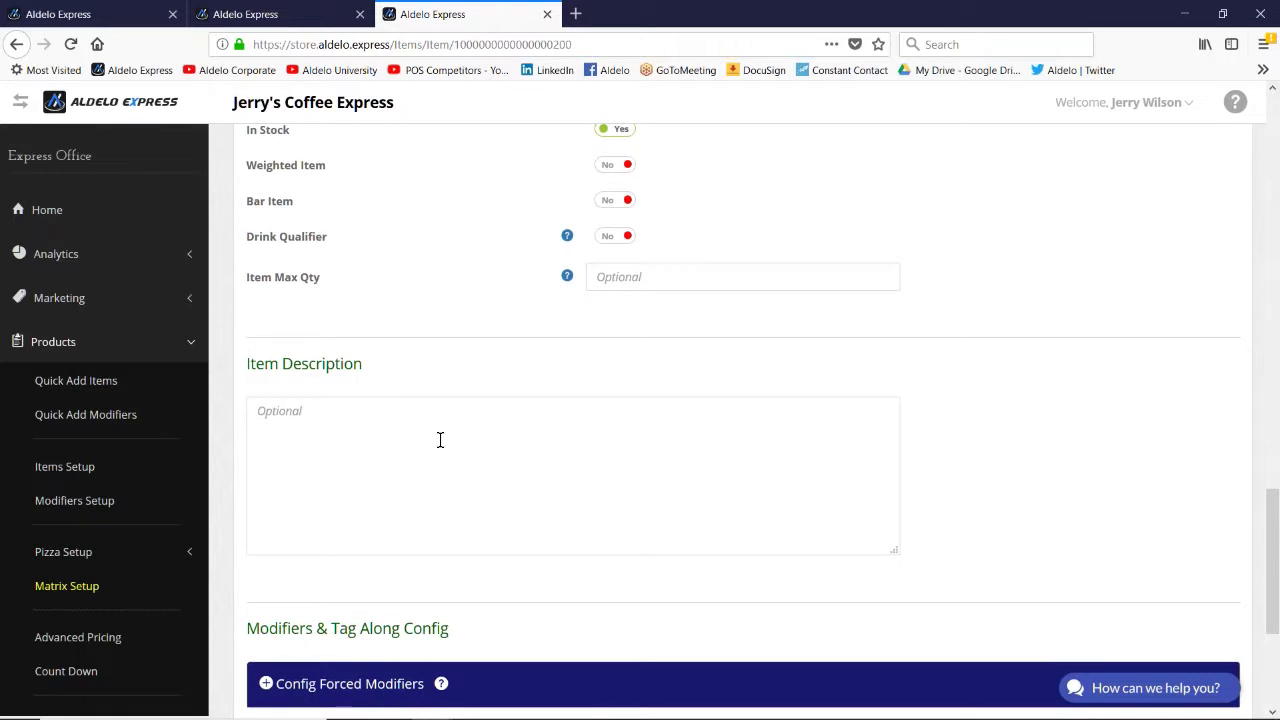
pyautogui.scroll(-3, 440, 440)
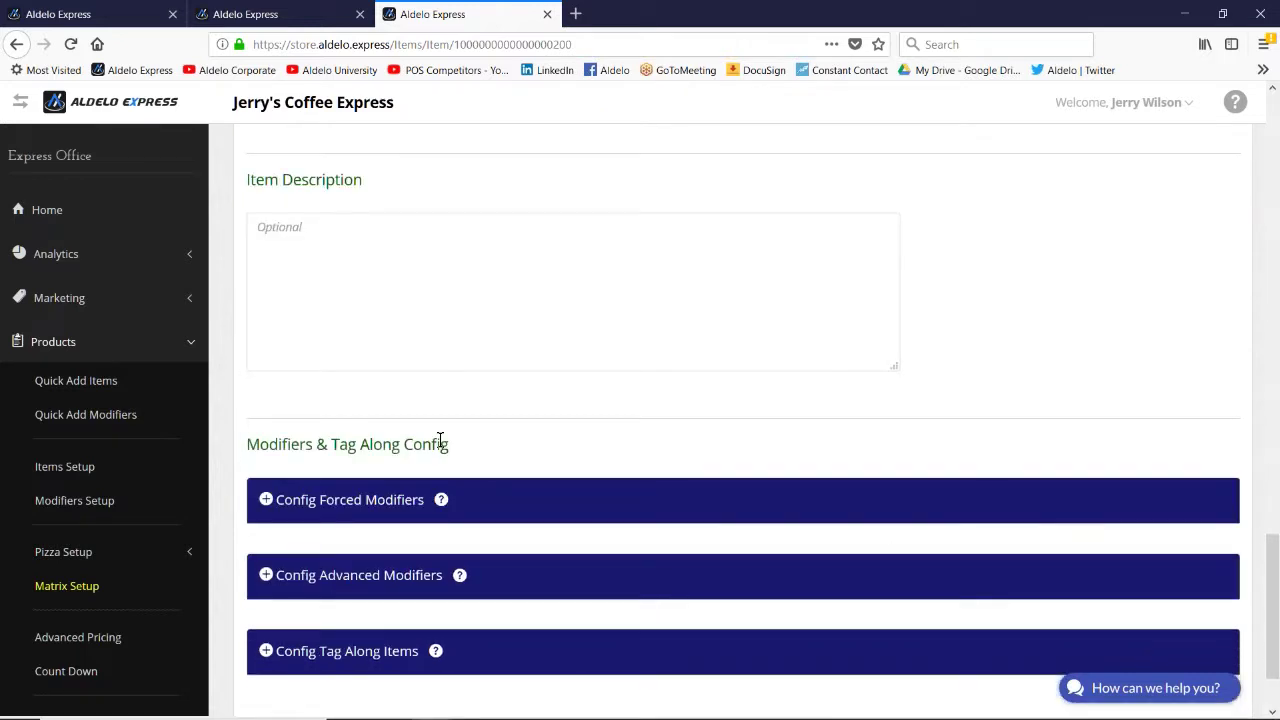
pyautogui.scroll(15, 440, 442)
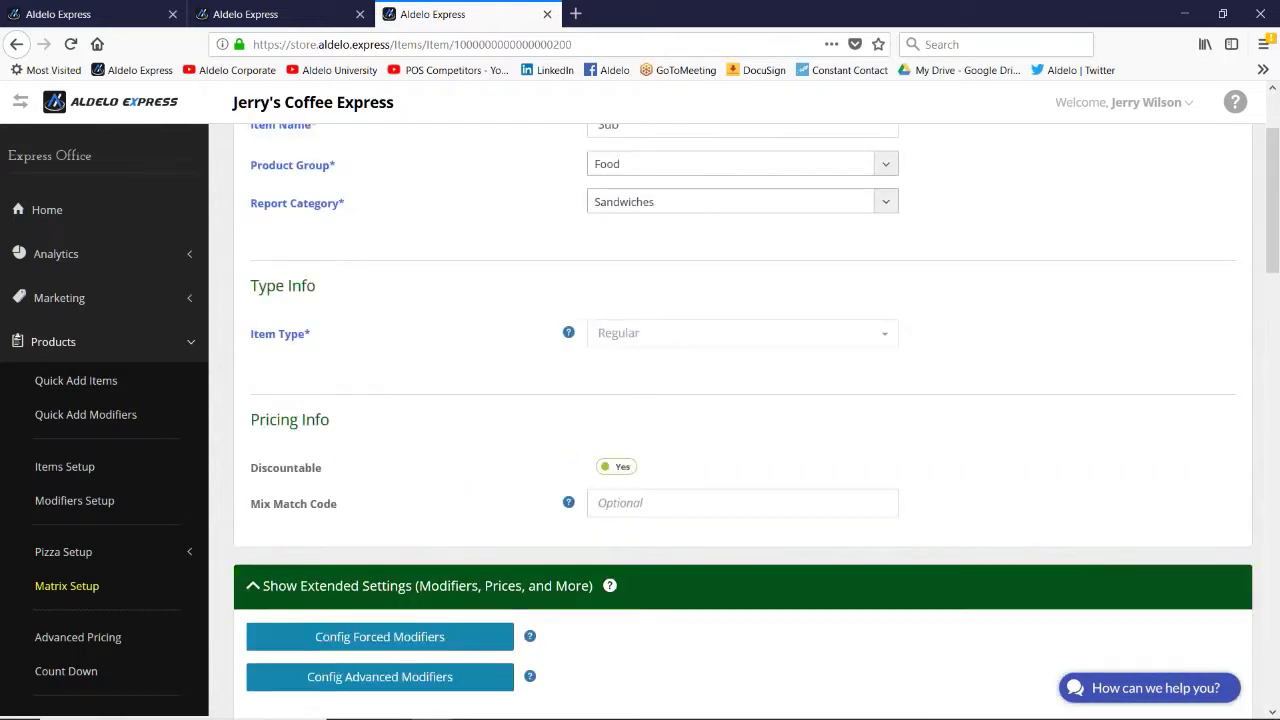
pyautogui.scroll(3, 440, 442)
# - Return to the Matrix Items Builder and choose Sodas as the base item
pyautogui.click(394, 158)
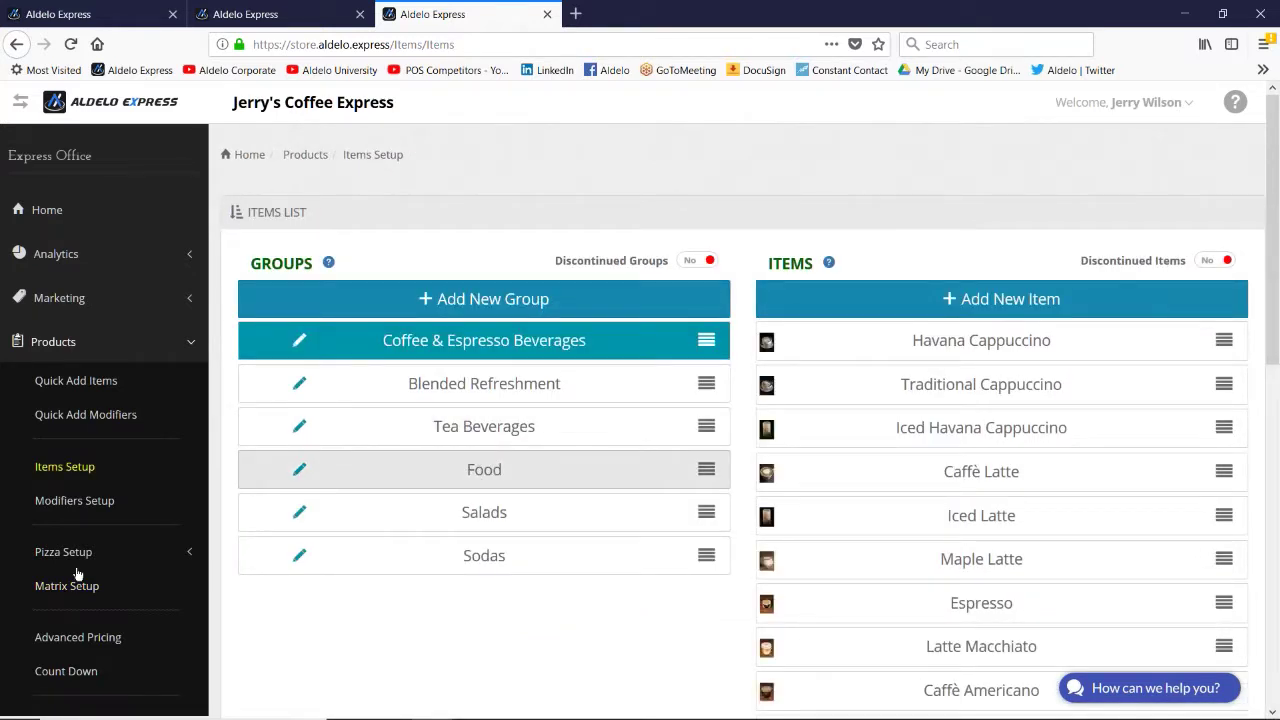
pyautogui.click(43, 588)
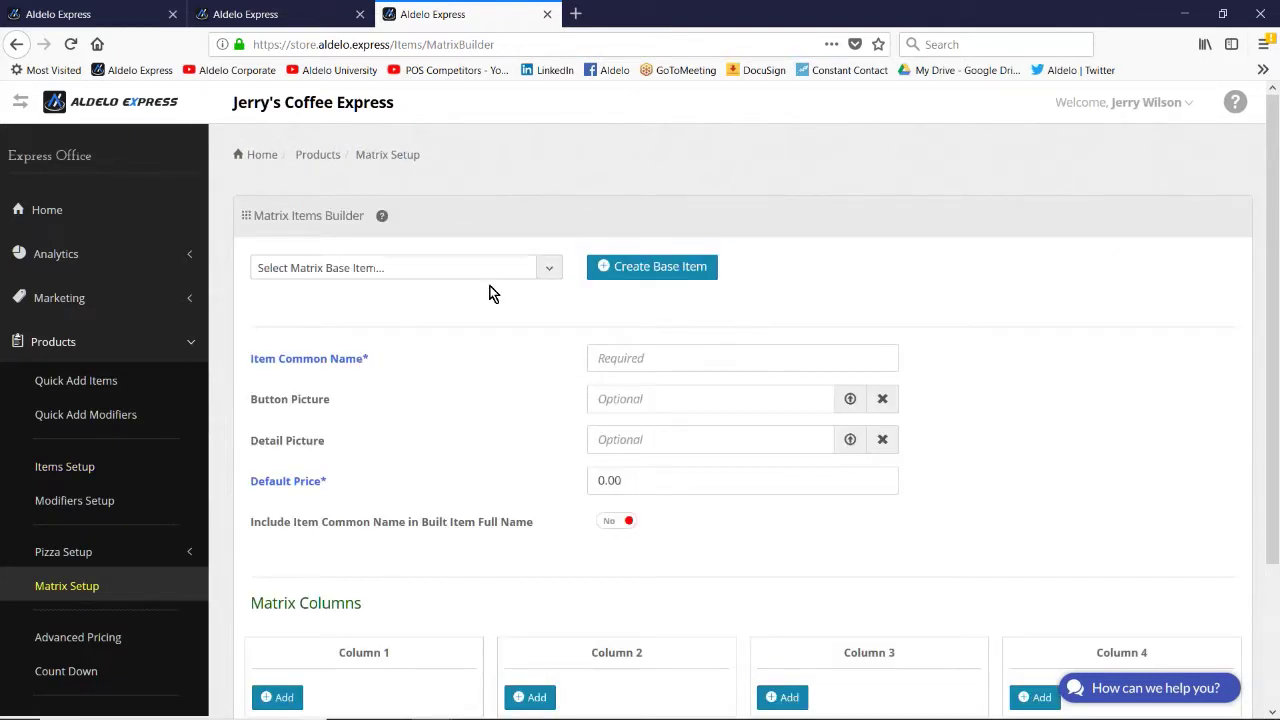
pyautogui.click(549, 268)
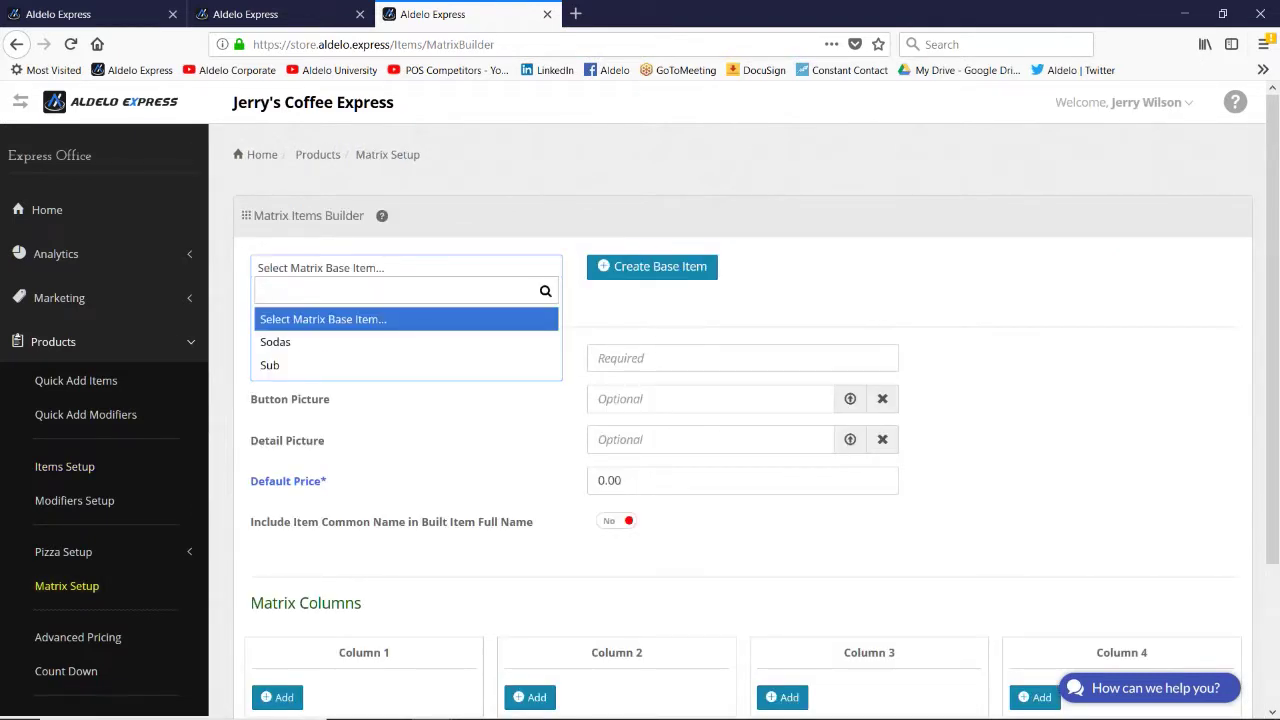
pyautogui.click(302, 342)
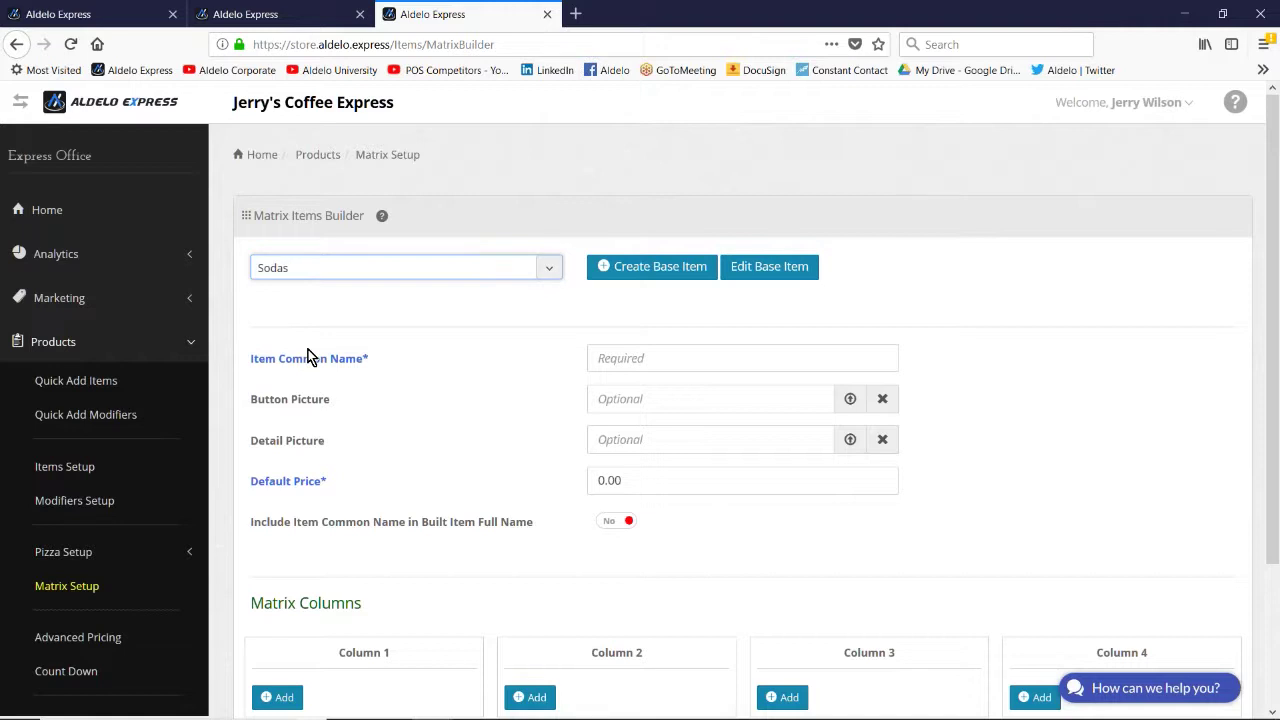
# - Enter Sandwich as the item common name and 5.95 as the default price
pyautogui.click(638, 362)
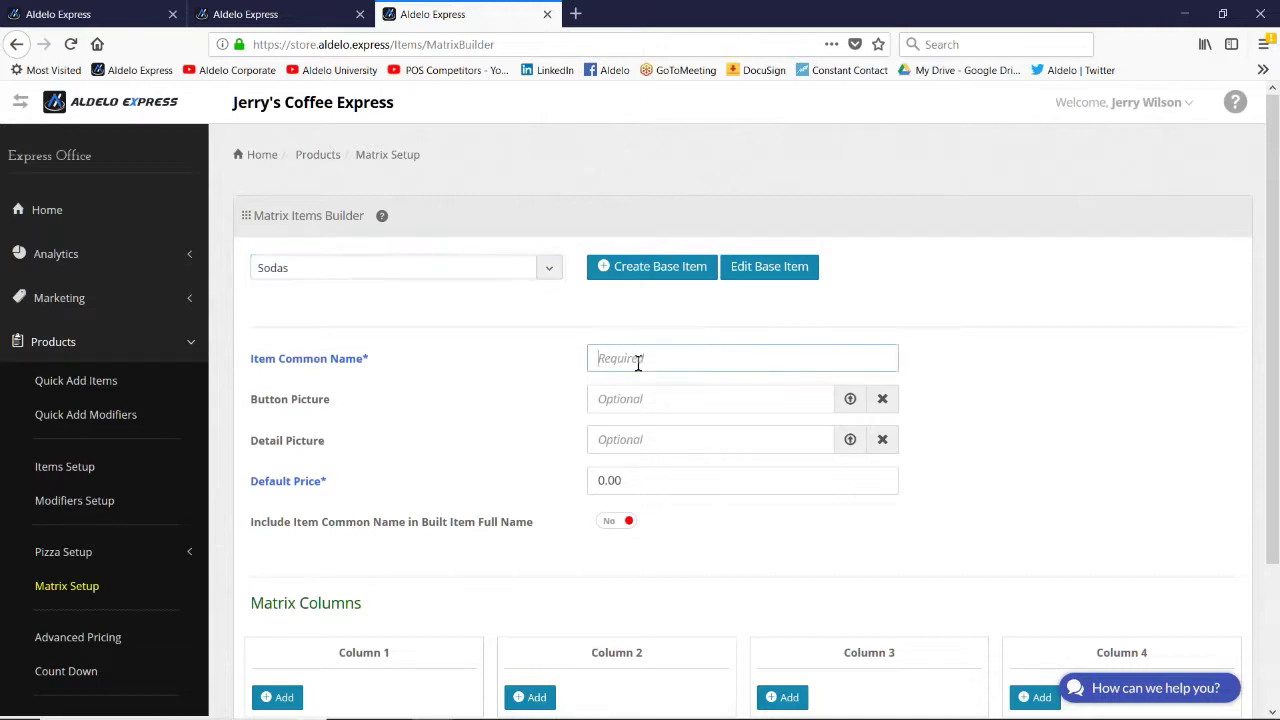
pyautogui.write('Sandwich')
pyautogui.press('BackSpace')
pyautogui.press('BackSpace')
pyautogui.press('BackSpace')
pyautogui.press('BackSpace')
pyautogui.press('BackSpace')
pyautogui.write('dwish')
pyautogui.press('BackSpace')
pyautogui.press('BackSpace')
pyautogui.write('ch')
pyautogui.scroll(-2, 557, 418)
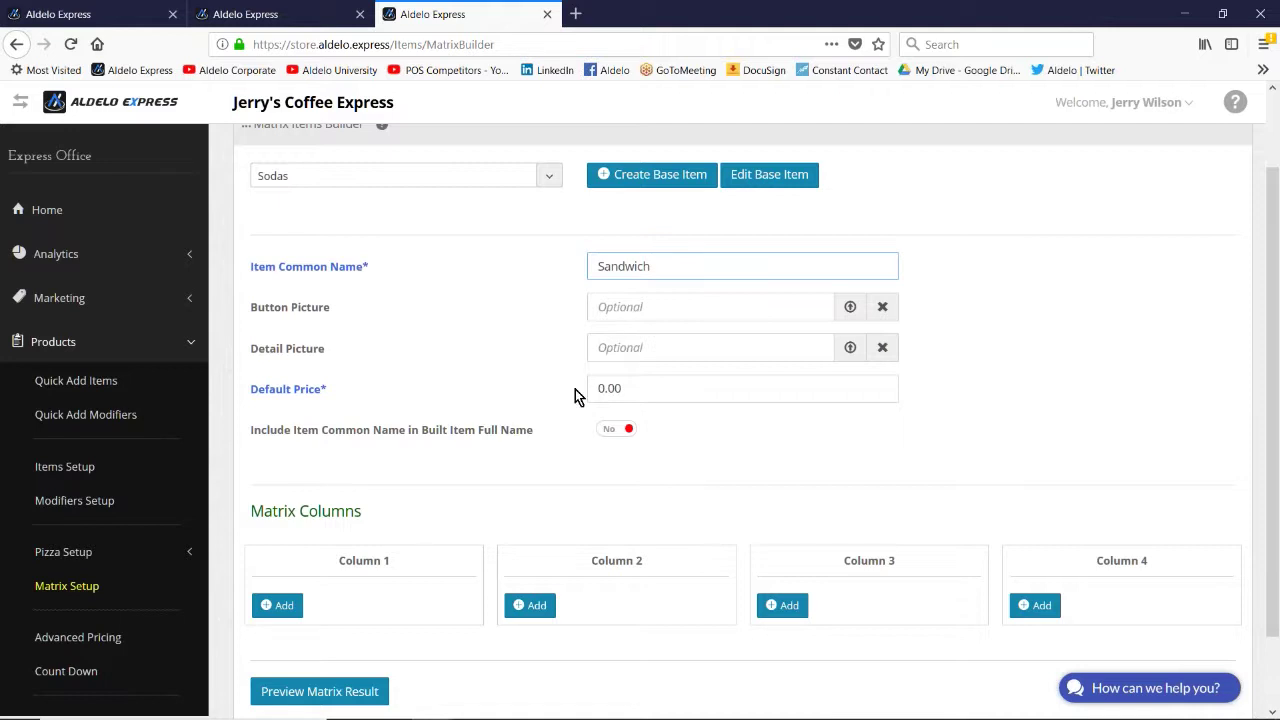
pyautogui.press('Tab')
pyautogui.write('5.95')
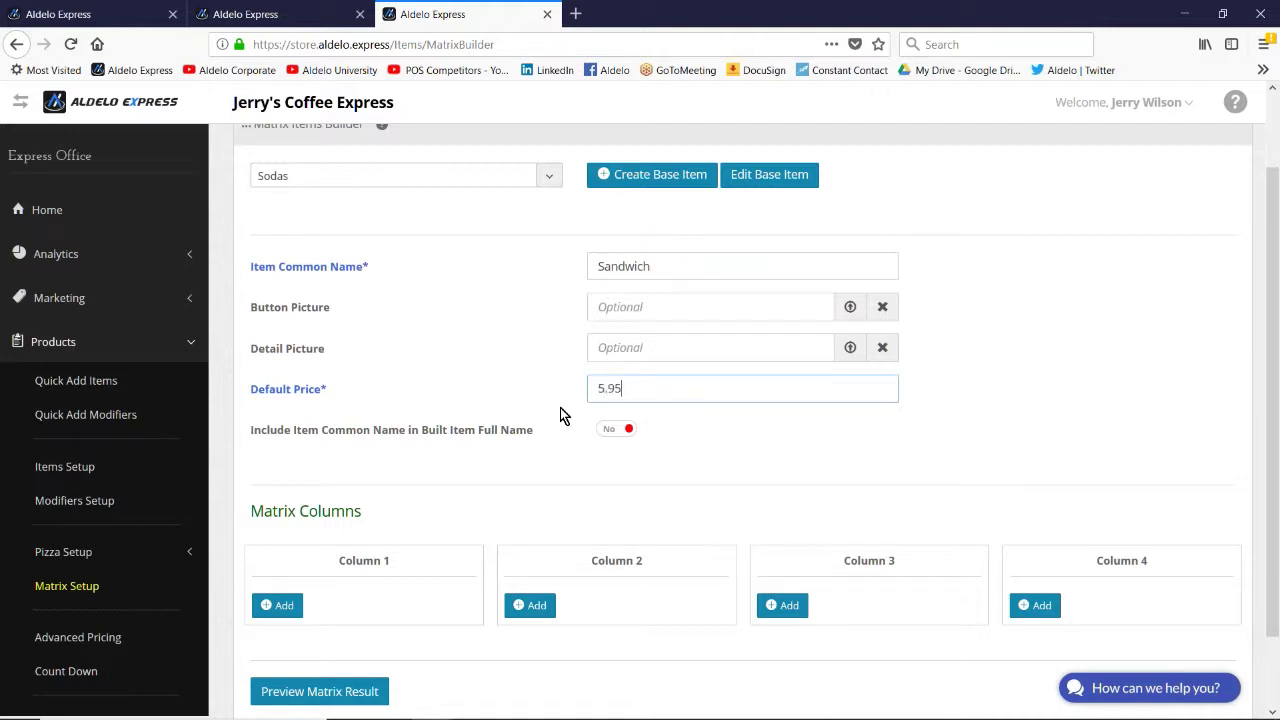
pyautogui.scroll(-2, 531, 403)
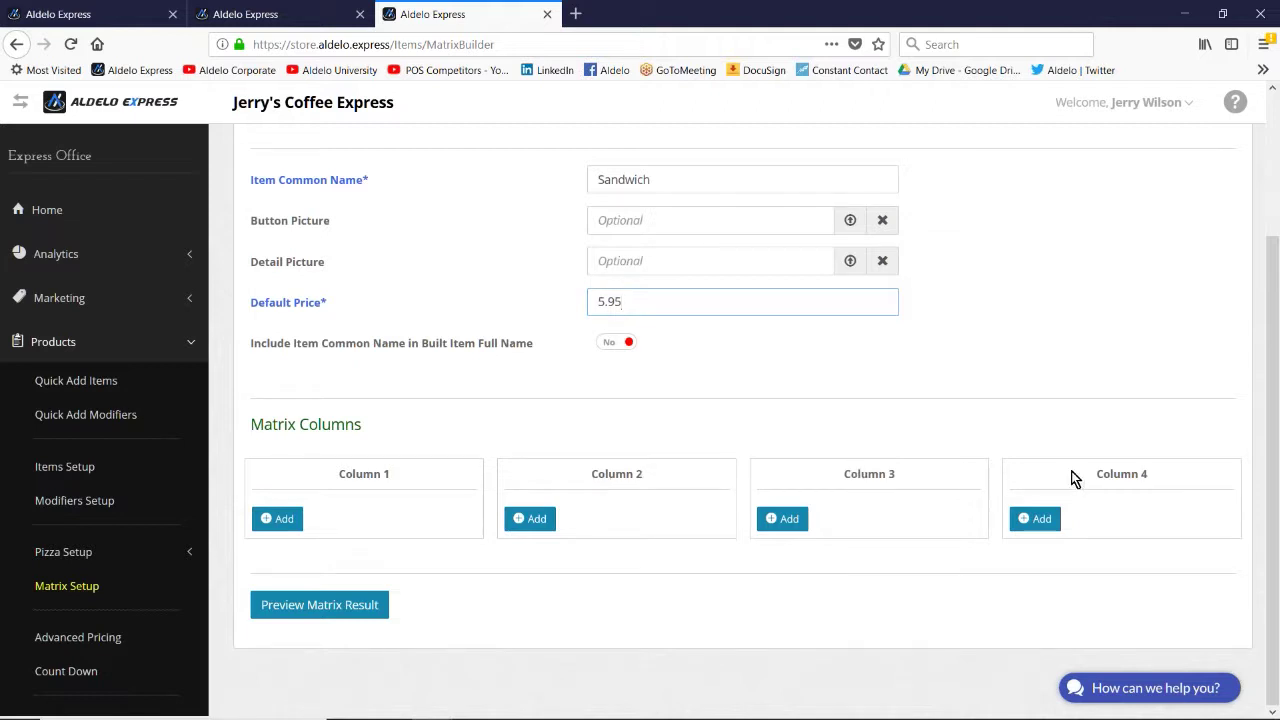
# - Add the sizes Small, Med, Large and 6 Foot as Column 1 options
pyautogui.click(285, 524)
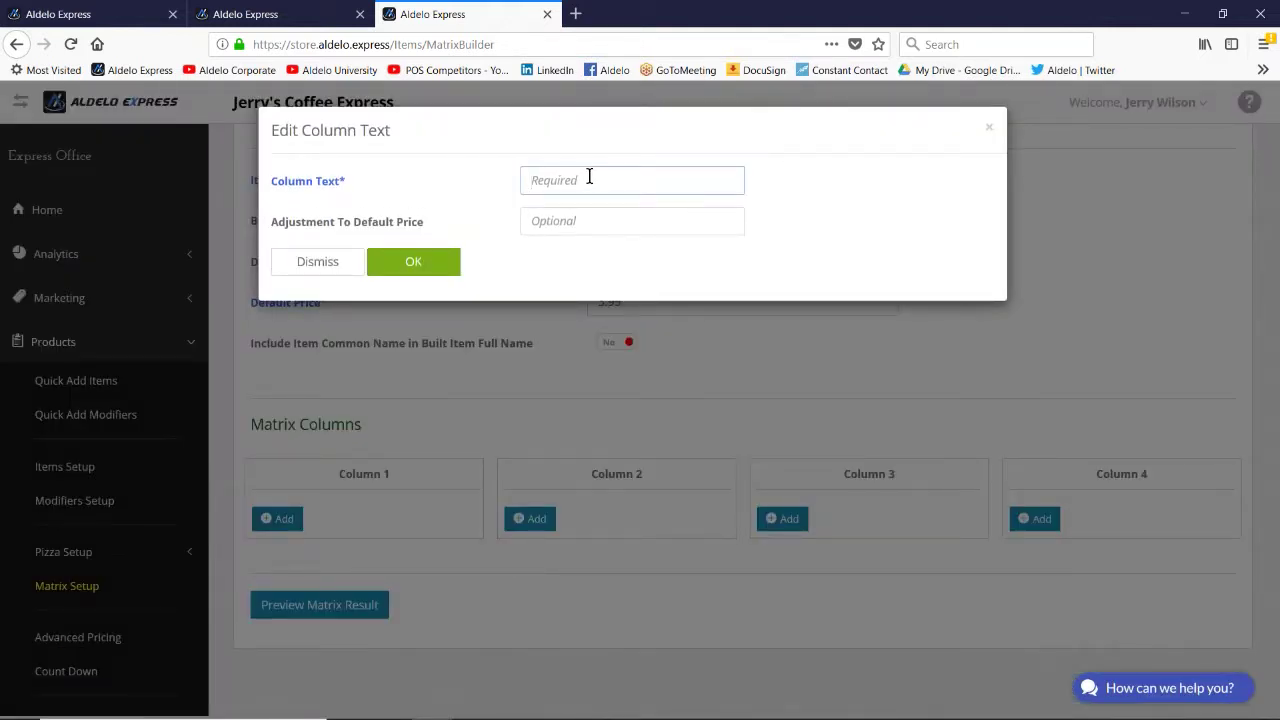
pyautogui.write('Smalk')
pyautogui.press('BackSpace')
pyautogui.write('l')
pyautogui.click(409, 262)
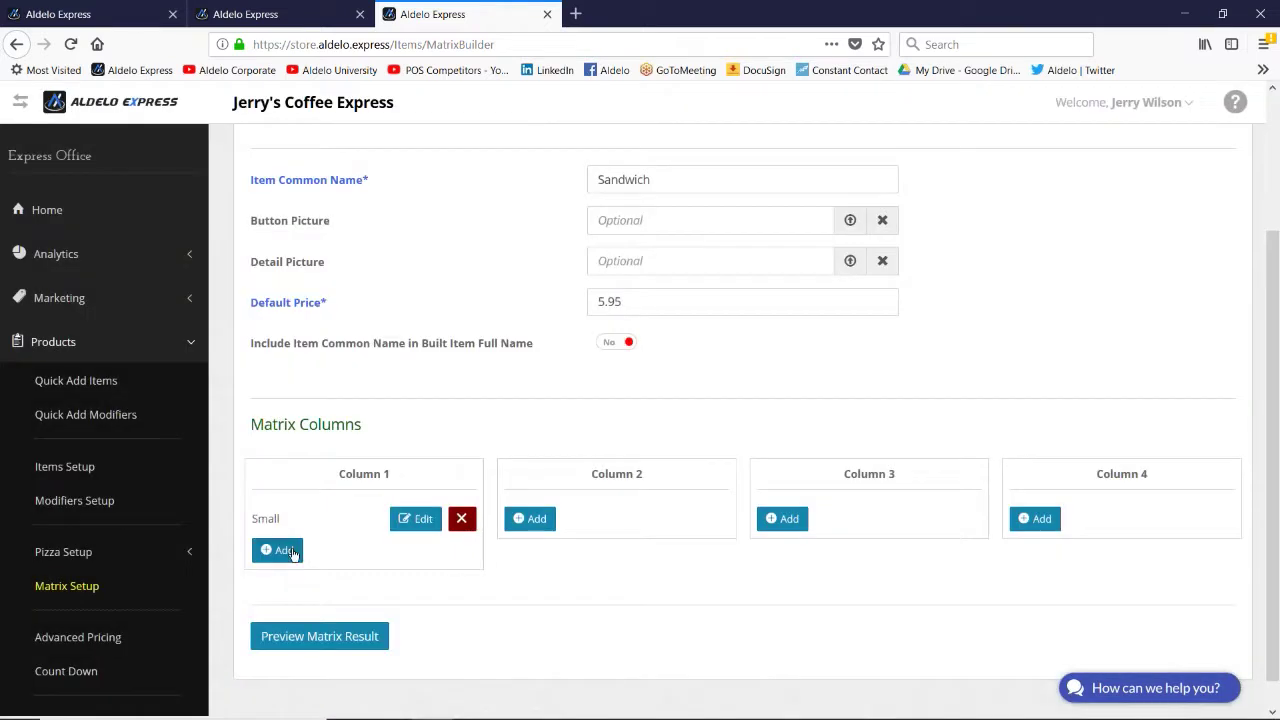
pyautogui.click(277, 550)
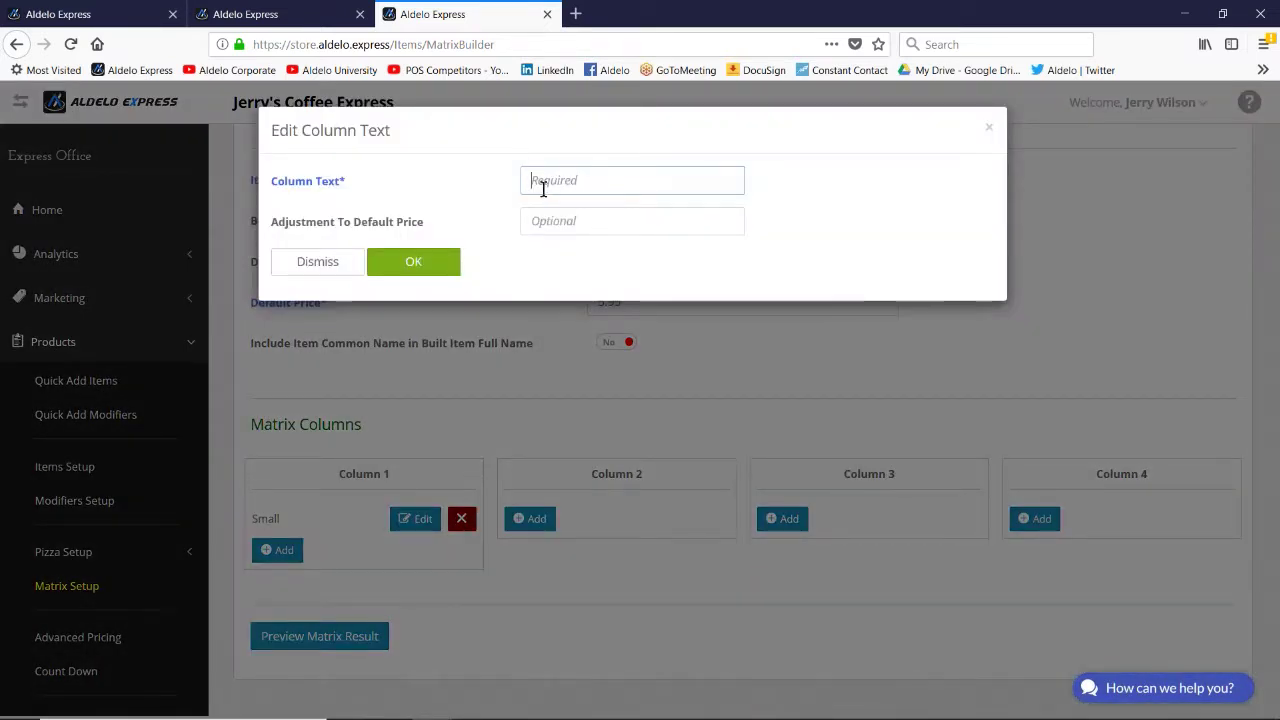
pyautogui.write('Med')
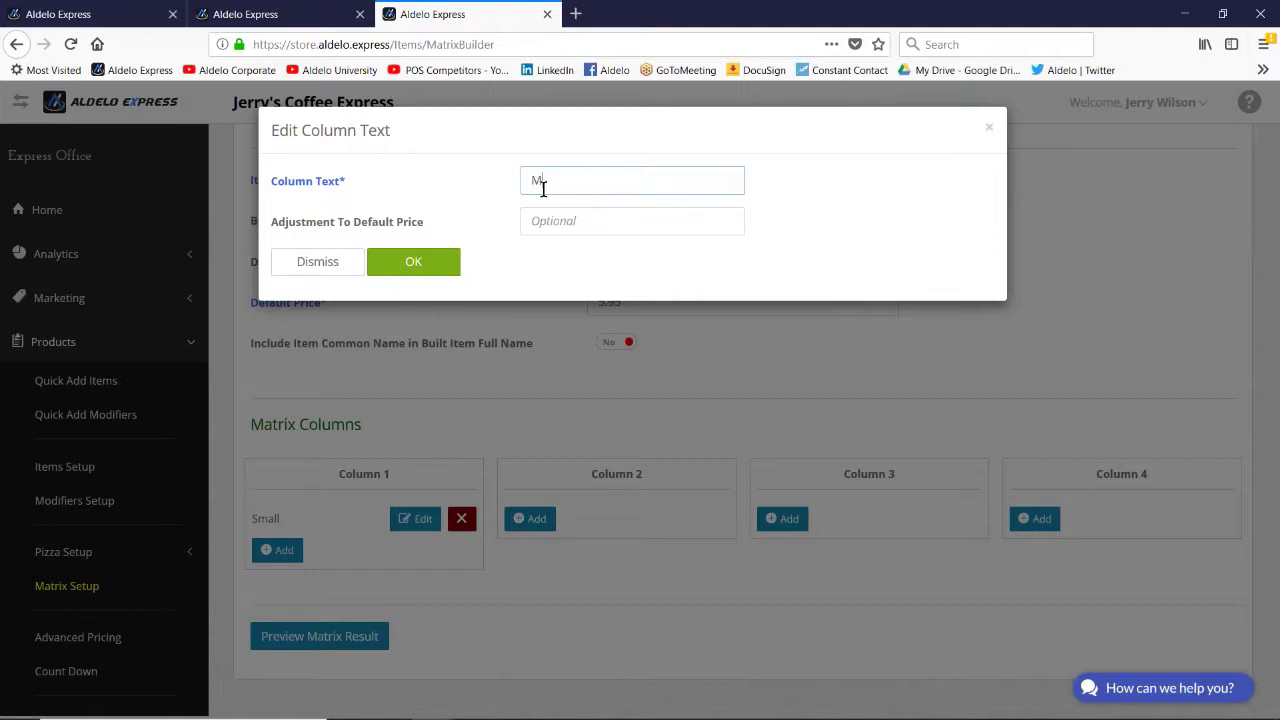
pyautogui.click(413, 261)
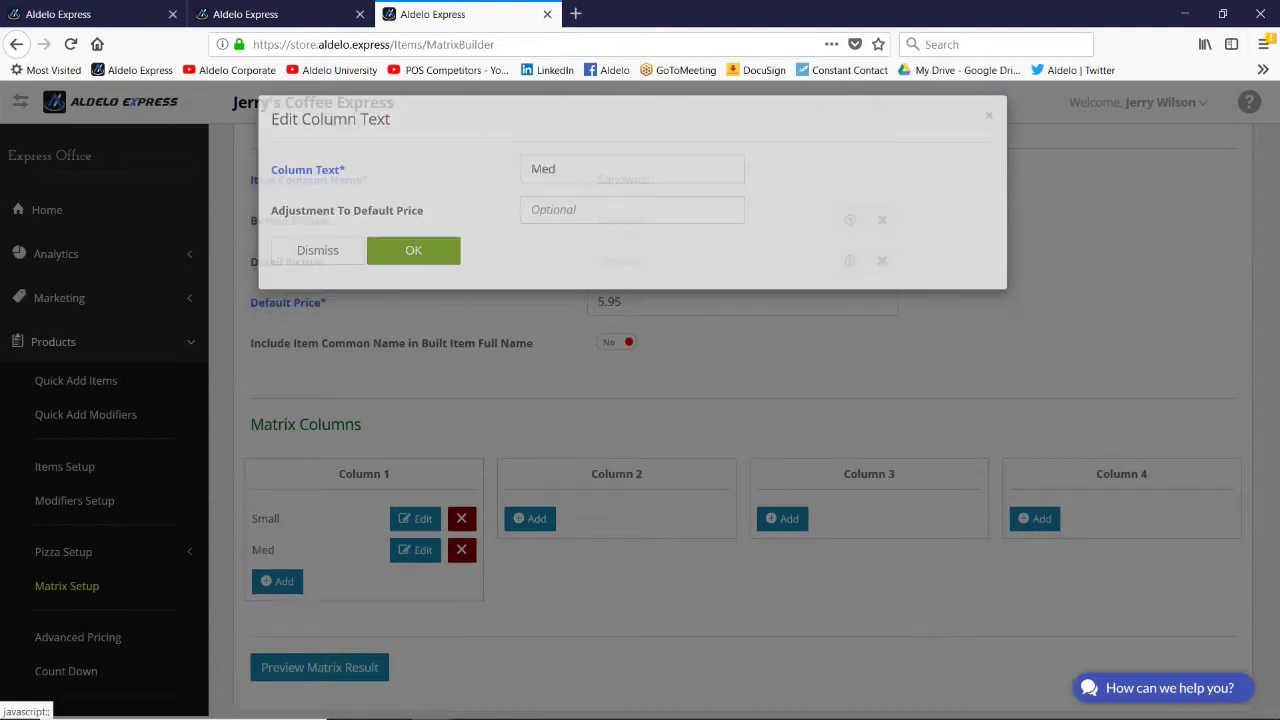
pyautogui.click(272, 588)
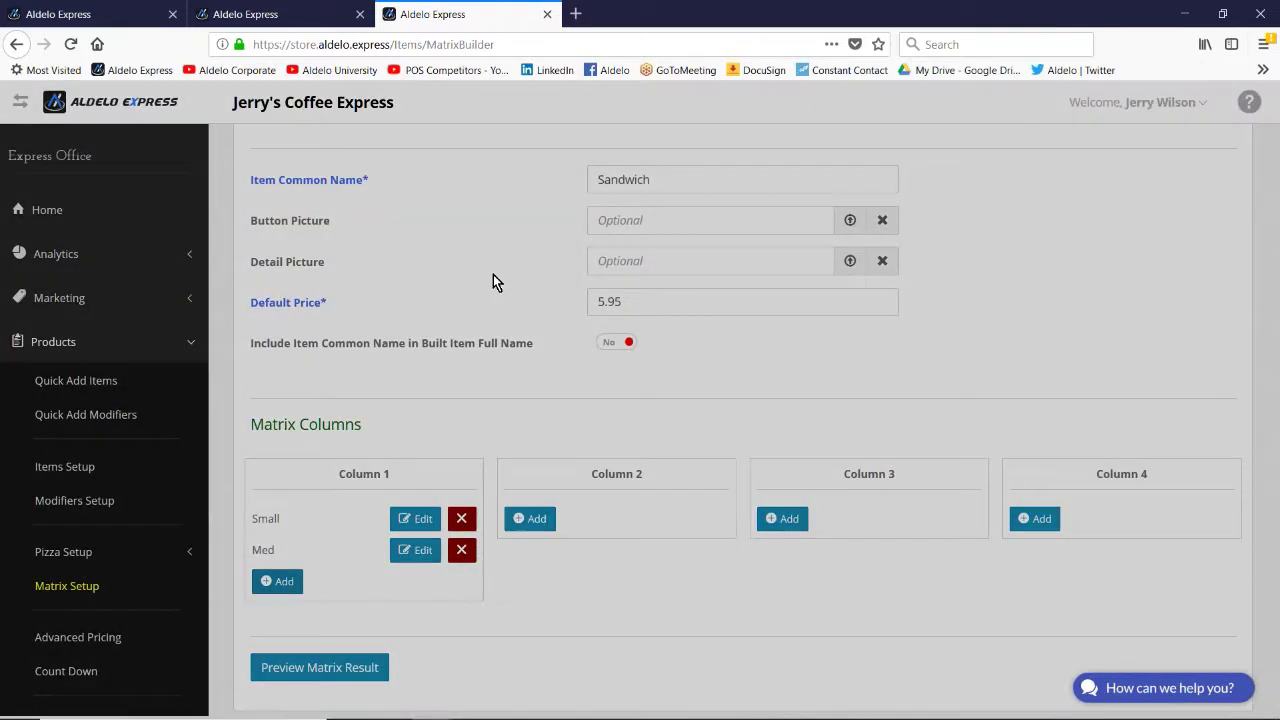
pyautogui.write('Large')
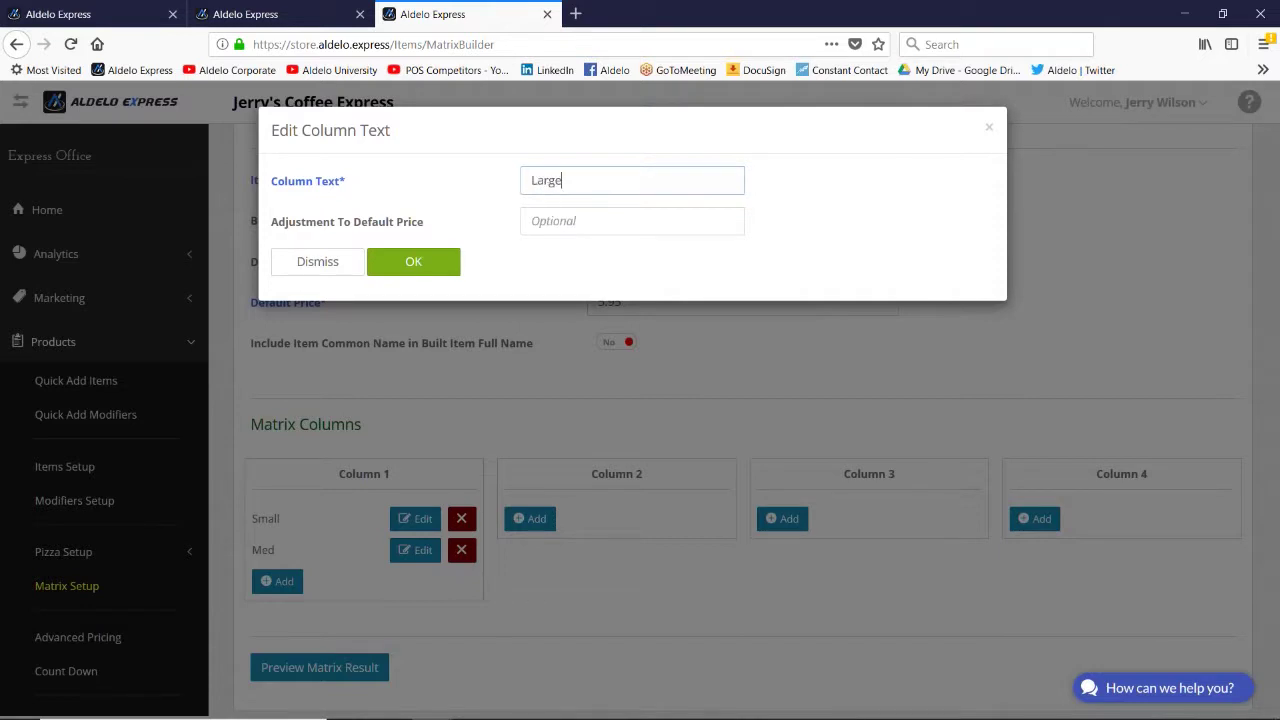
pyautogui.press('Return')
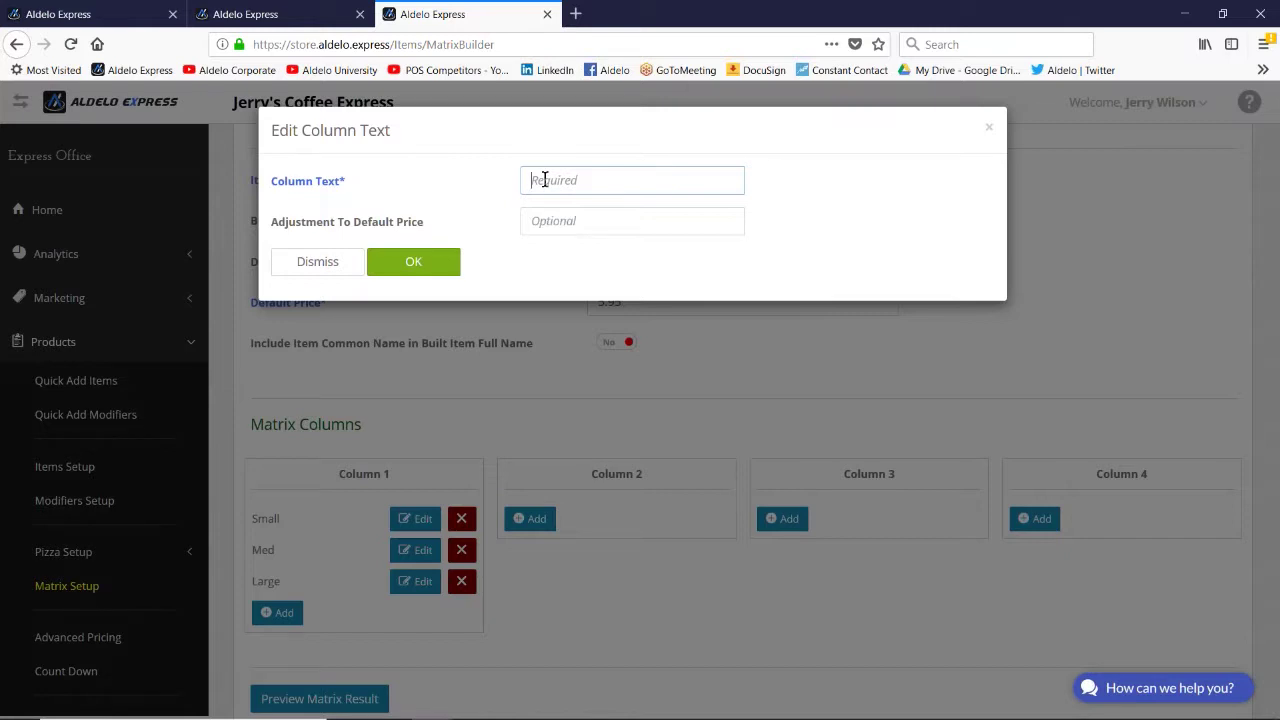
pyautogui.write('6 Foot')
pyautogui.click(413, 261)
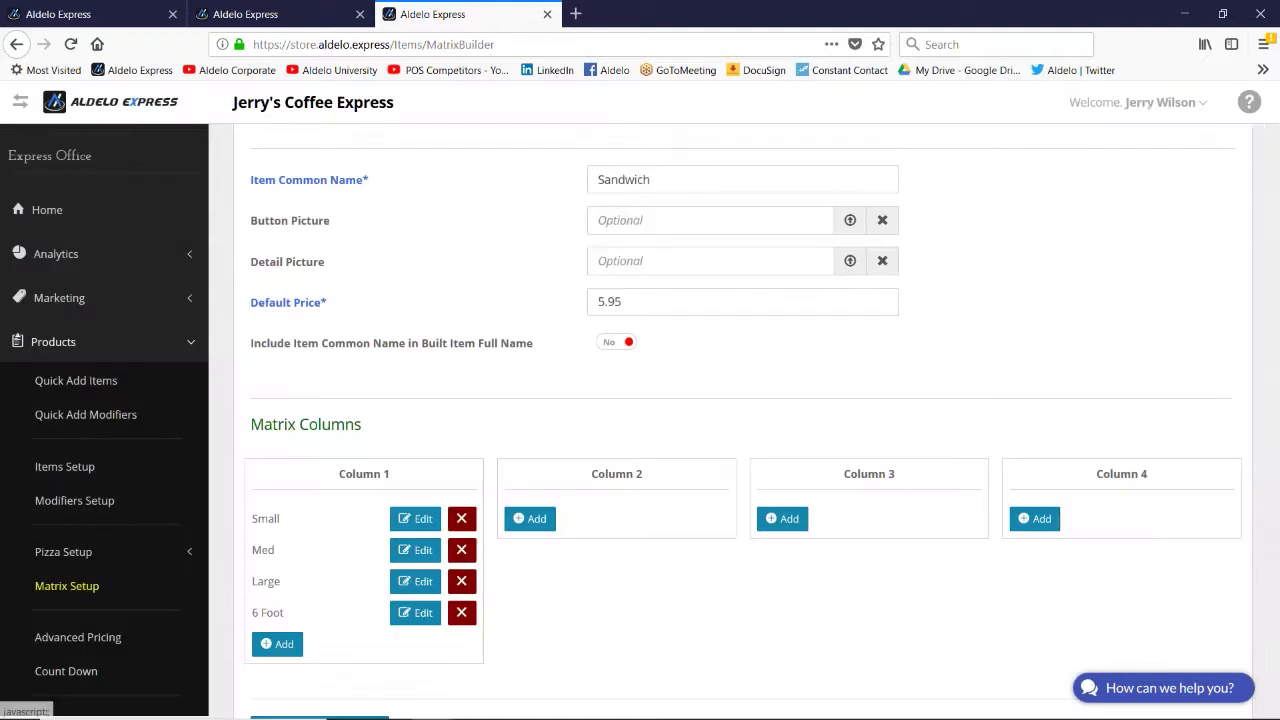
# - Add the breads White and Wheat as Column 2 options
pyautogui.click(531, 518)
pyautogui.write('White')
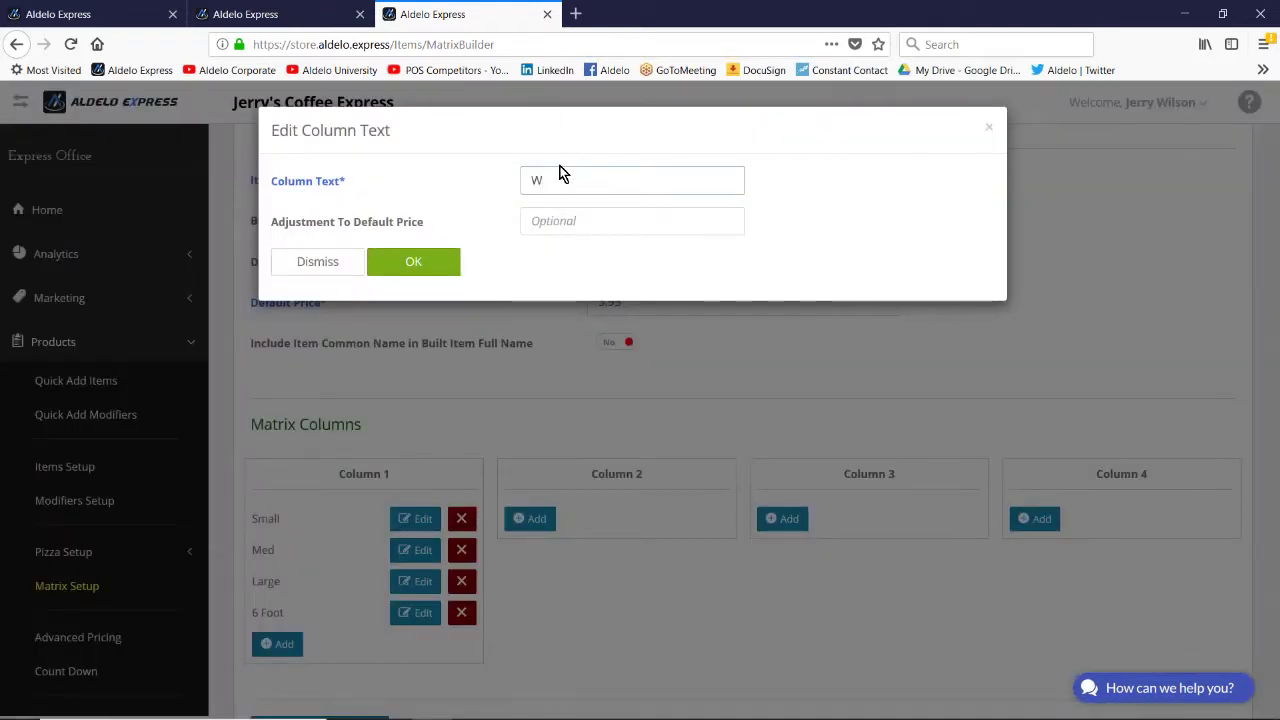
pyautogui.click(413, 263)
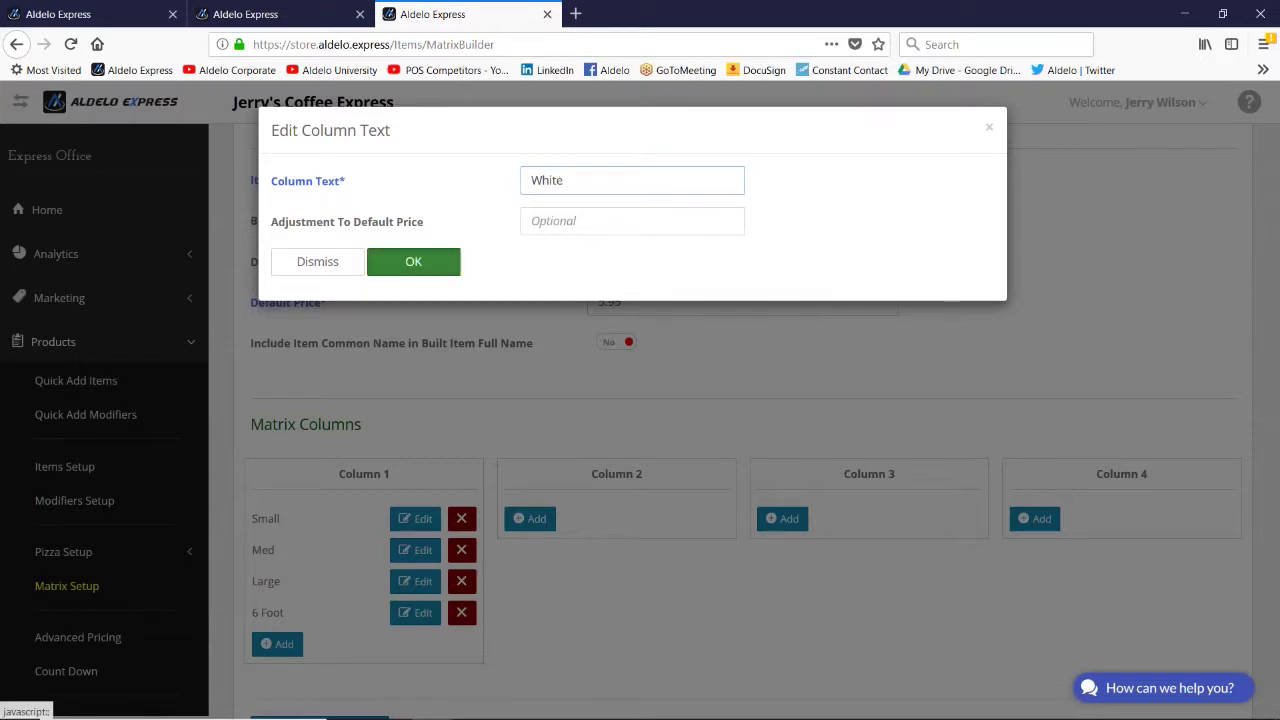
pyautogui.click(530, 550)
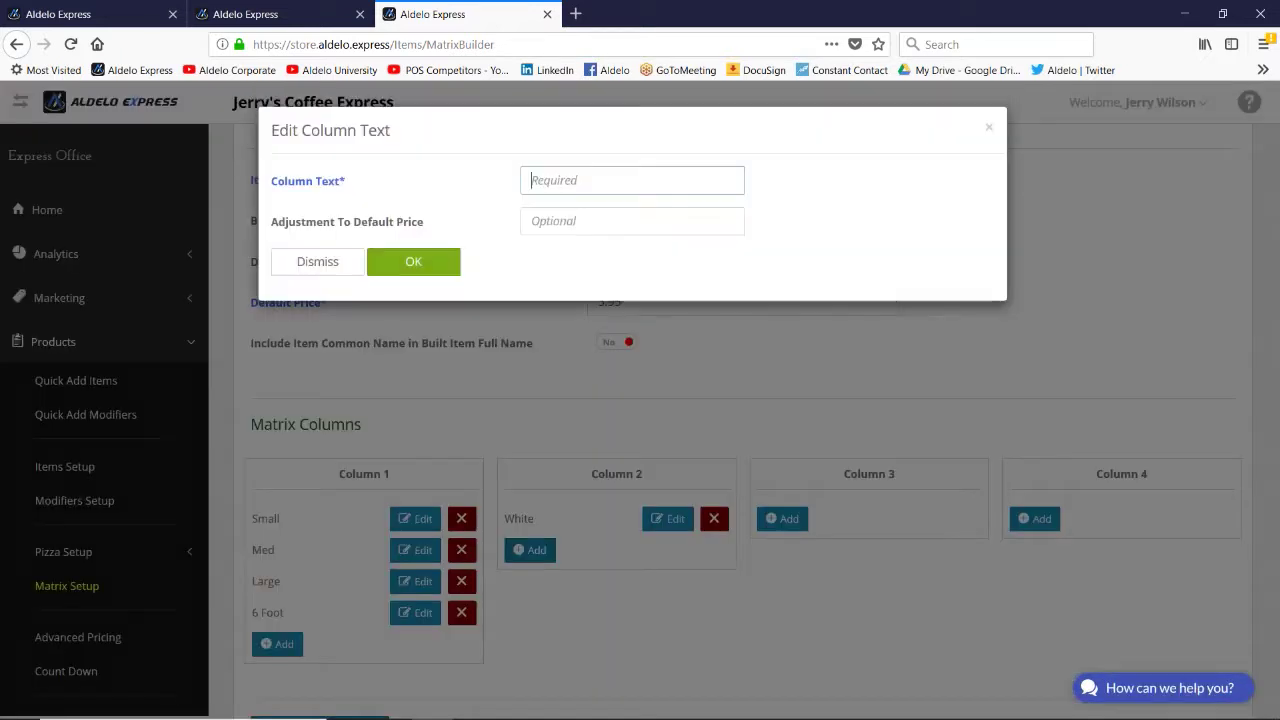
pyautogui.write('Wheat')
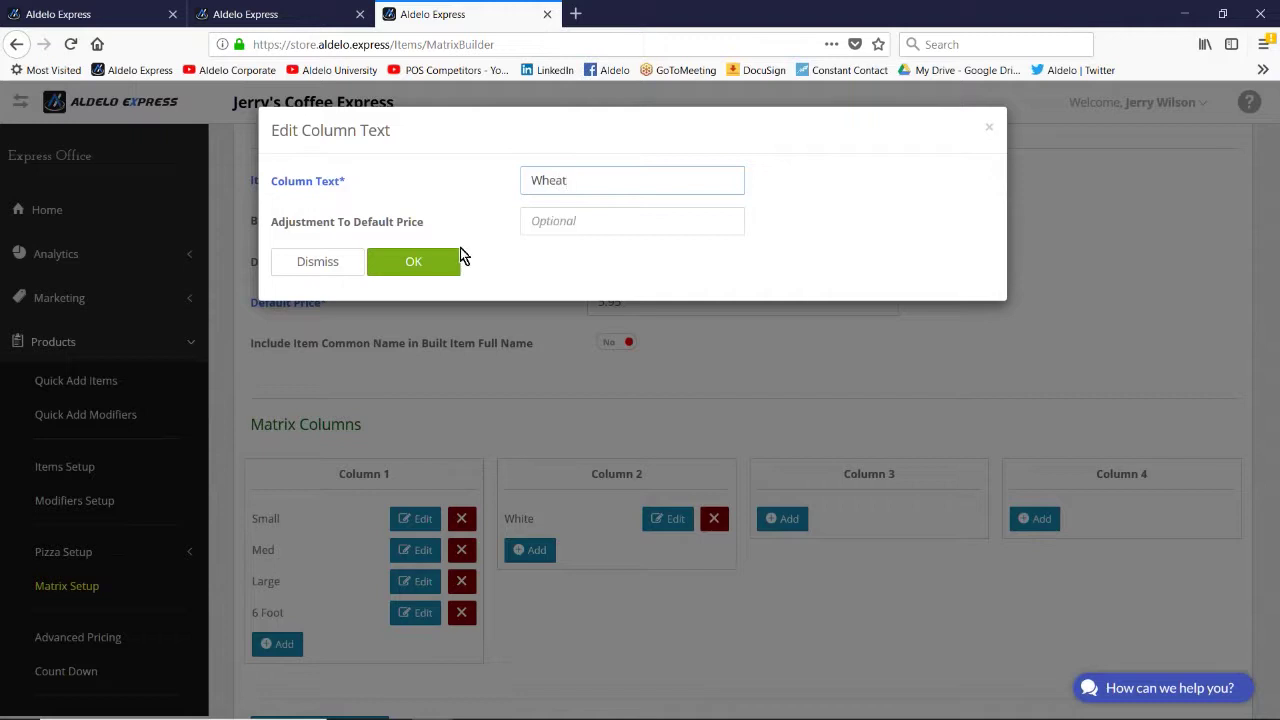
pyautogui.click(457, 258)
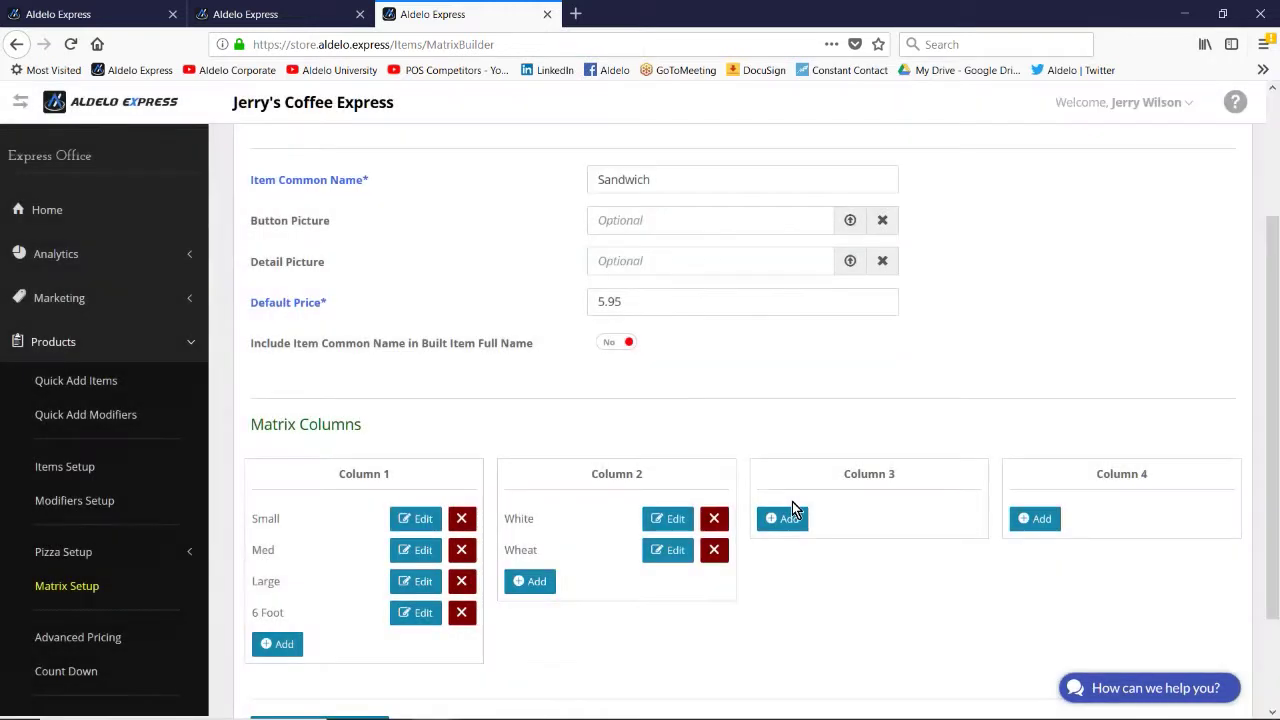
# - Add the cheeses American, Cheddar and Provolone as Column 3 options
pyautogui.click(792, 515)
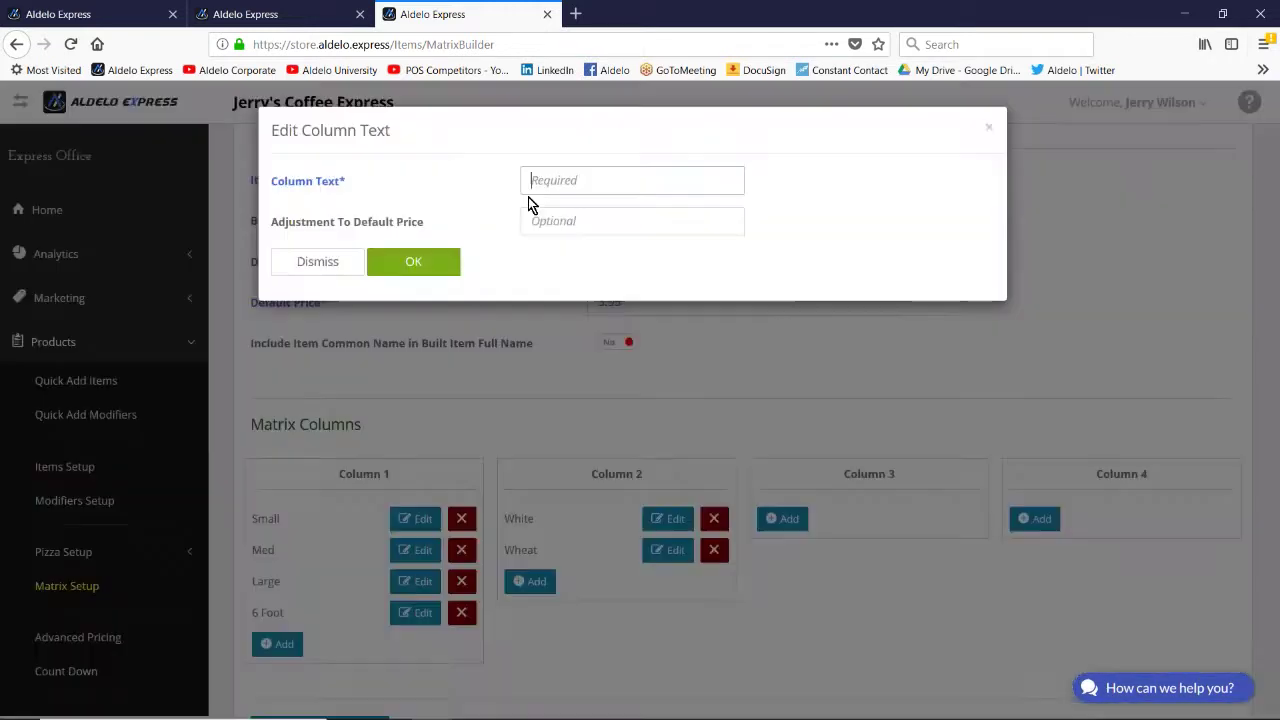
pyautogui.write('A')
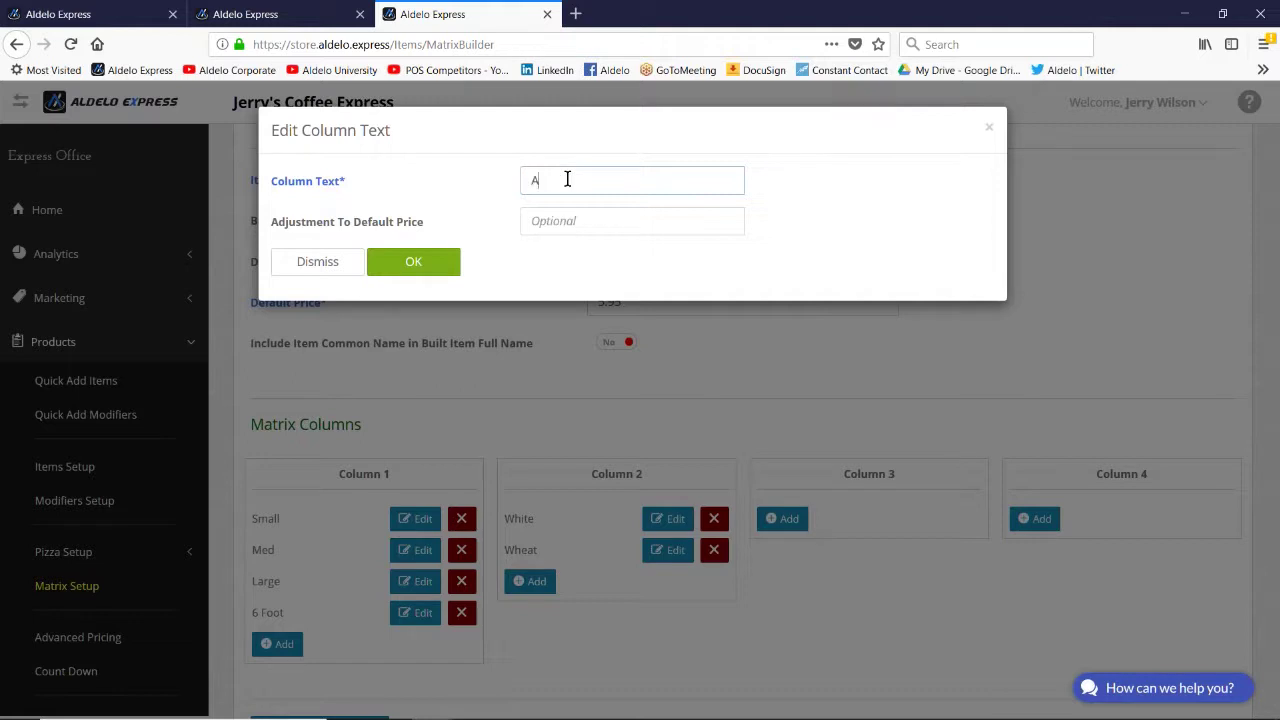
pyautogui.write('merican')
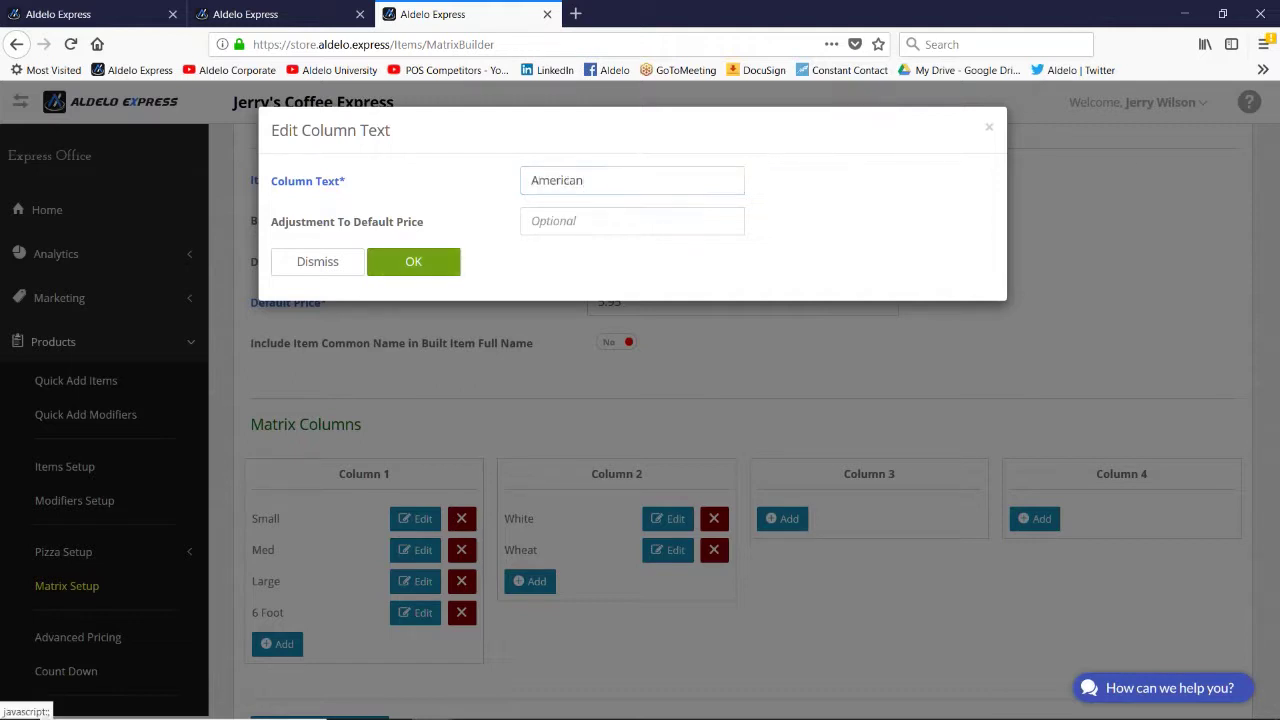
pyautogui.click(413, 261)
pyautogui.click(782, 550)
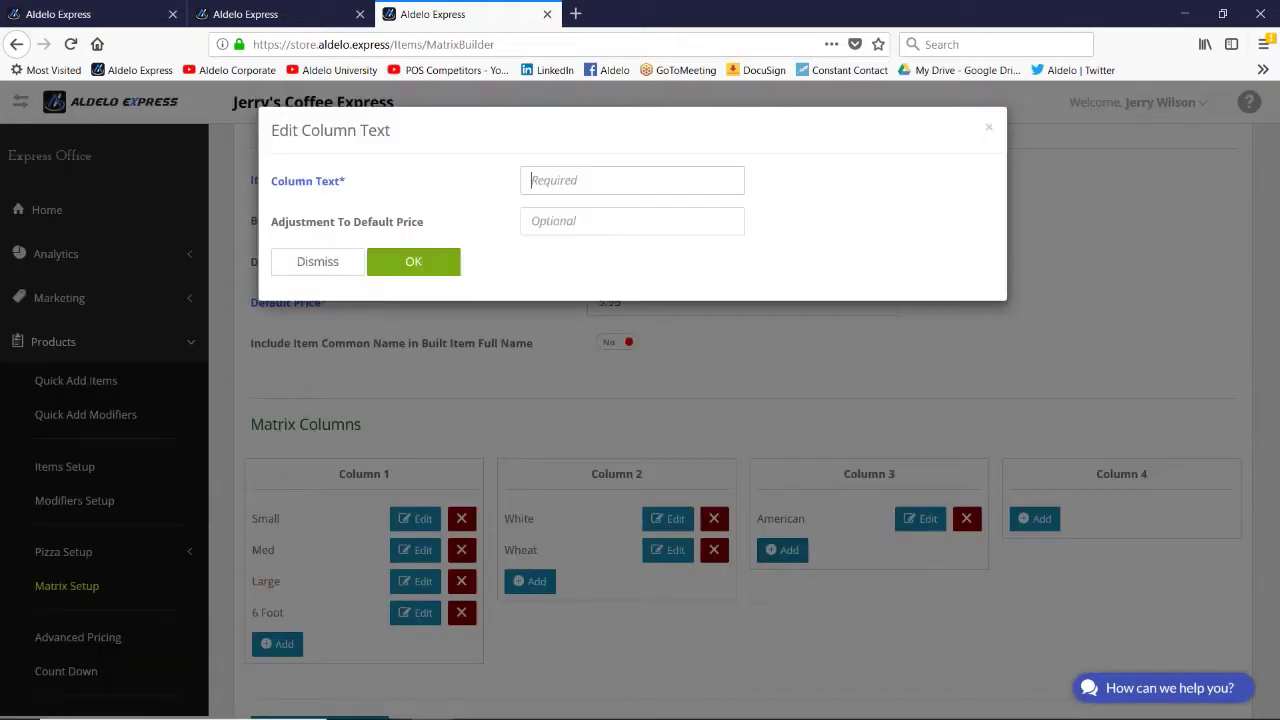
pyautogui.write('Cheddar')
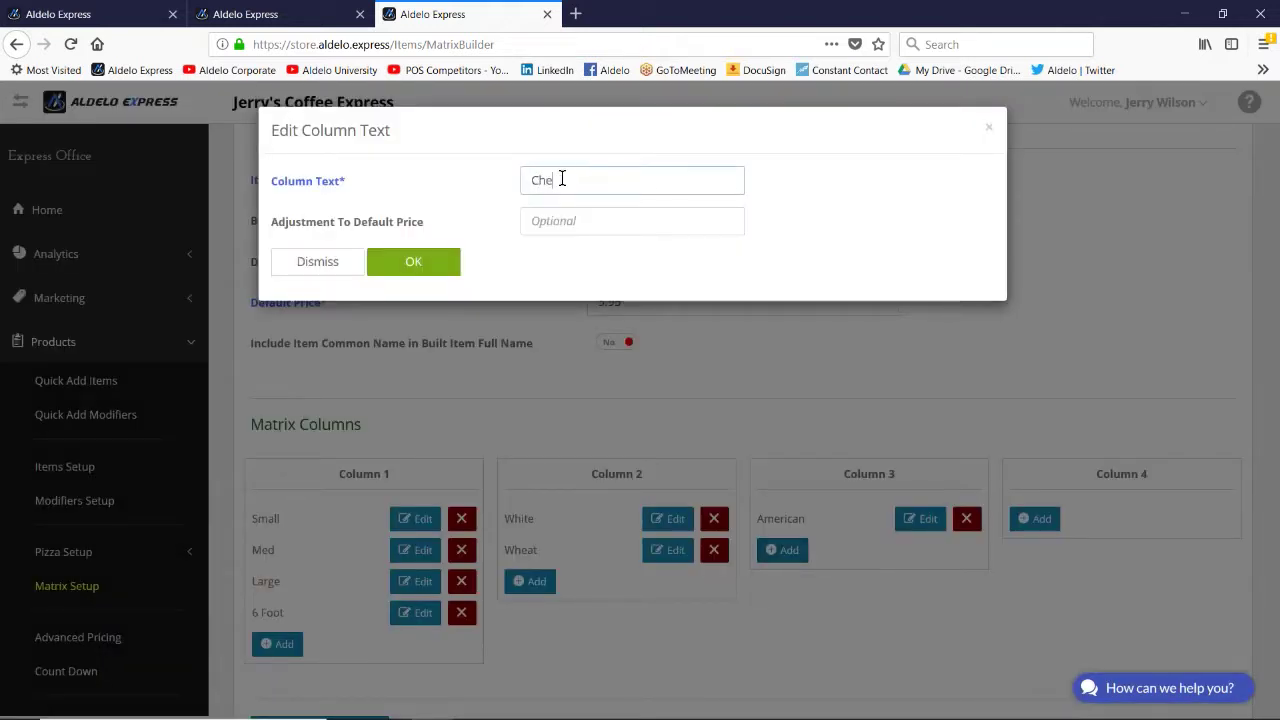
pyautogui.click(420, 268)
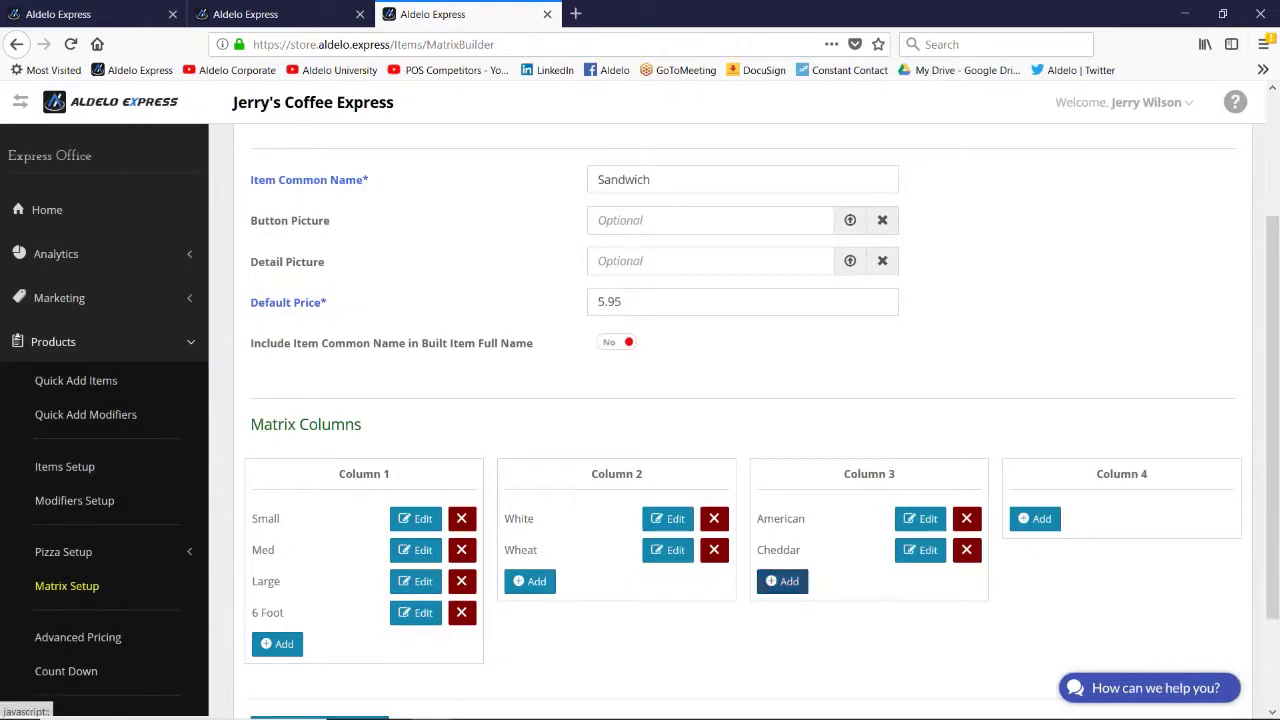
pyautogui.click(782, 581)
pyautogui.write('Provolone')
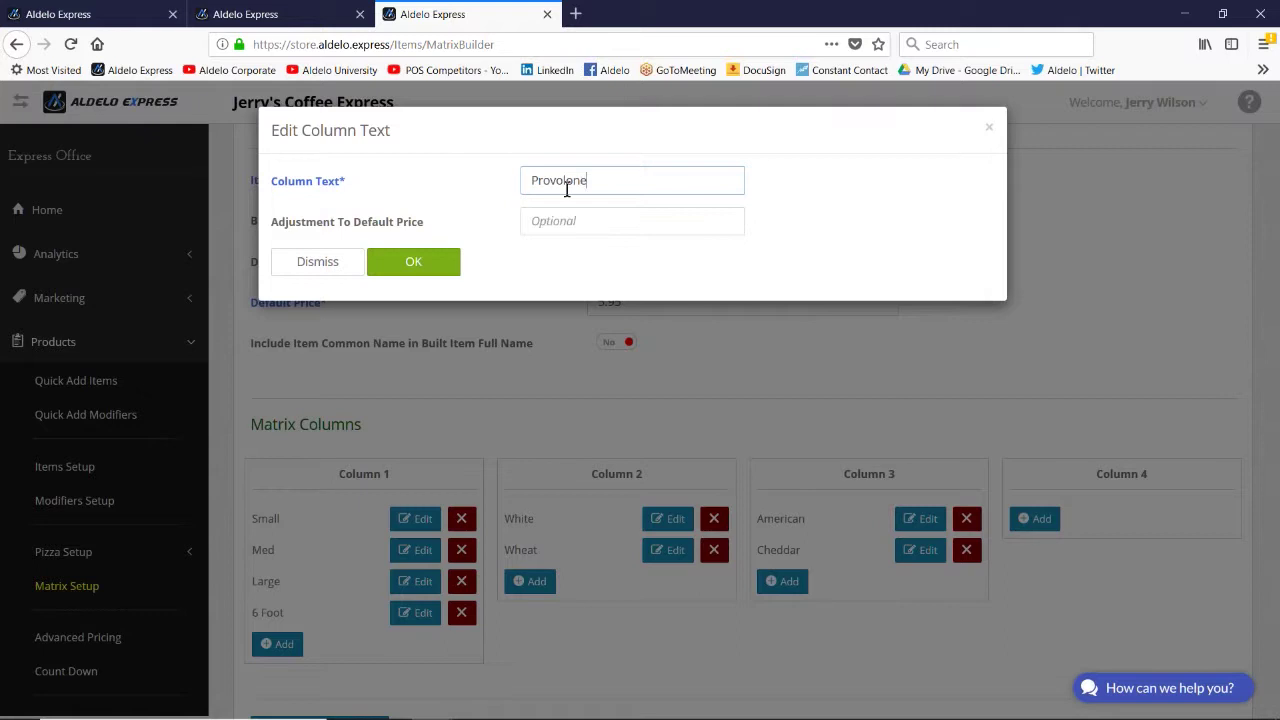
pyautogui.click(423, 264)
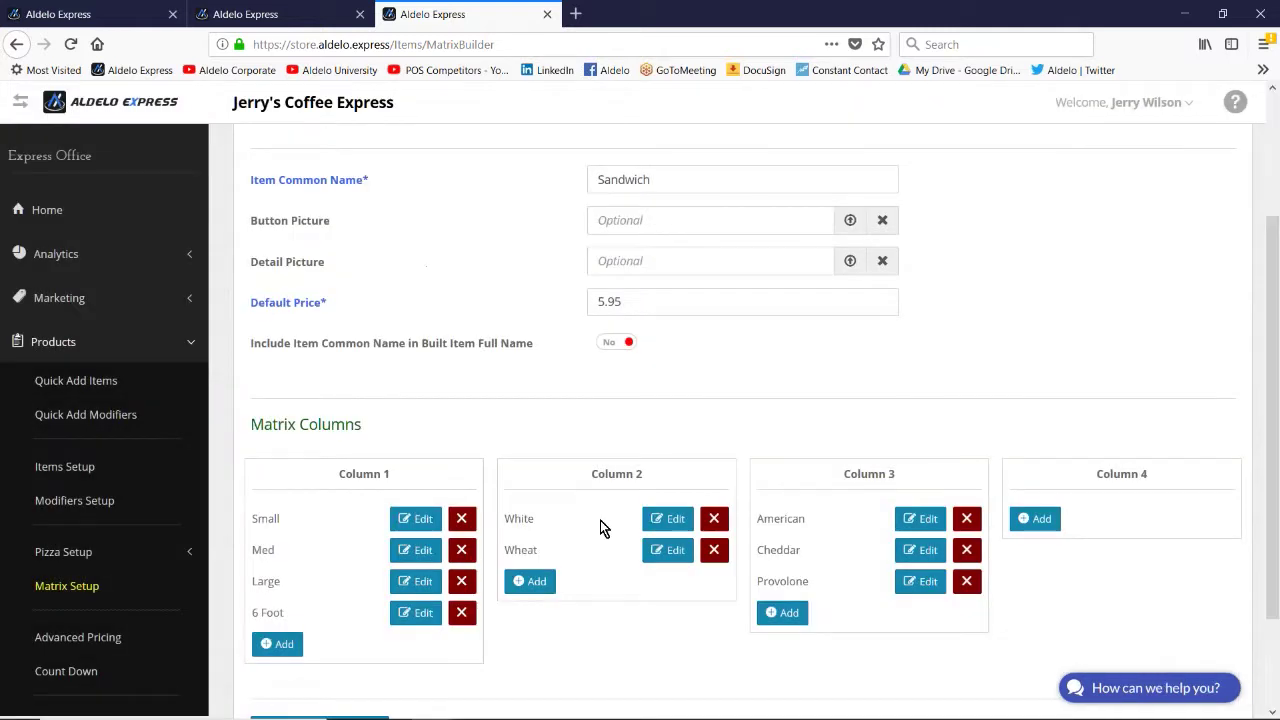
# - Add the meats Pep, Ham, Turkey and Chicken as Column 4 options
pyautogui.click(1036, 518)
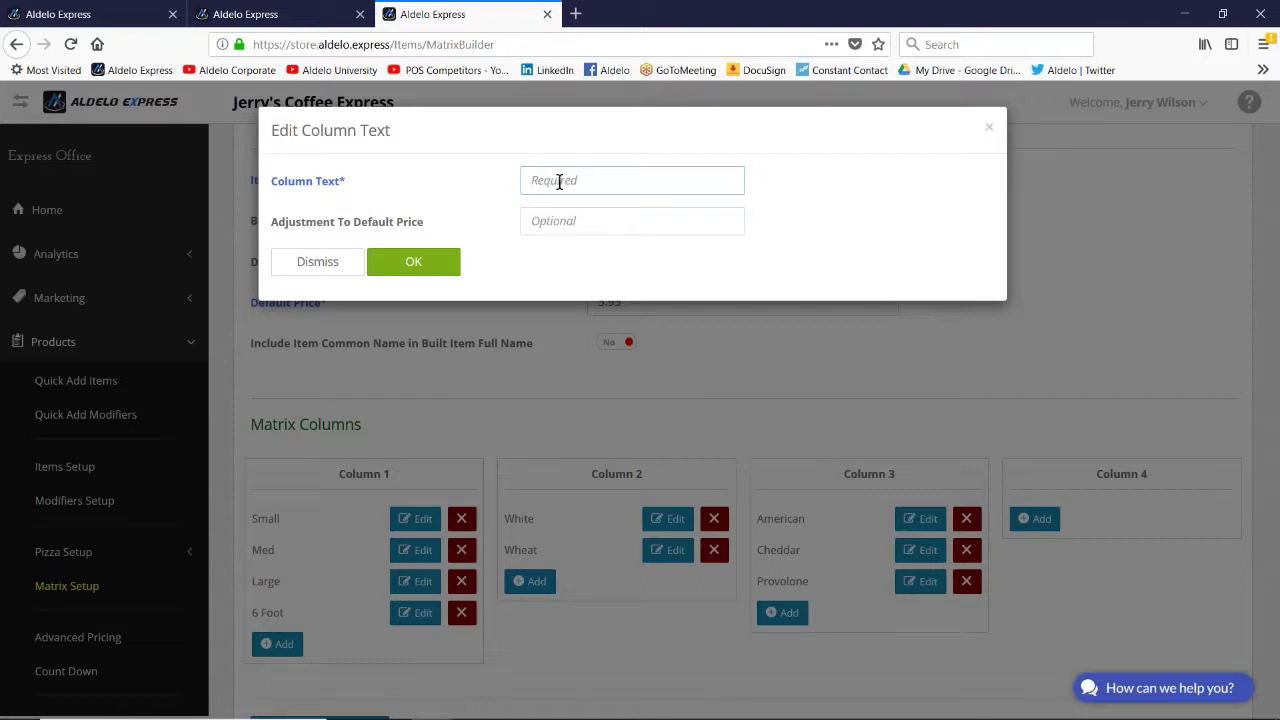
pyautogui.write('Pep')
pyautogui.click(413, 261)
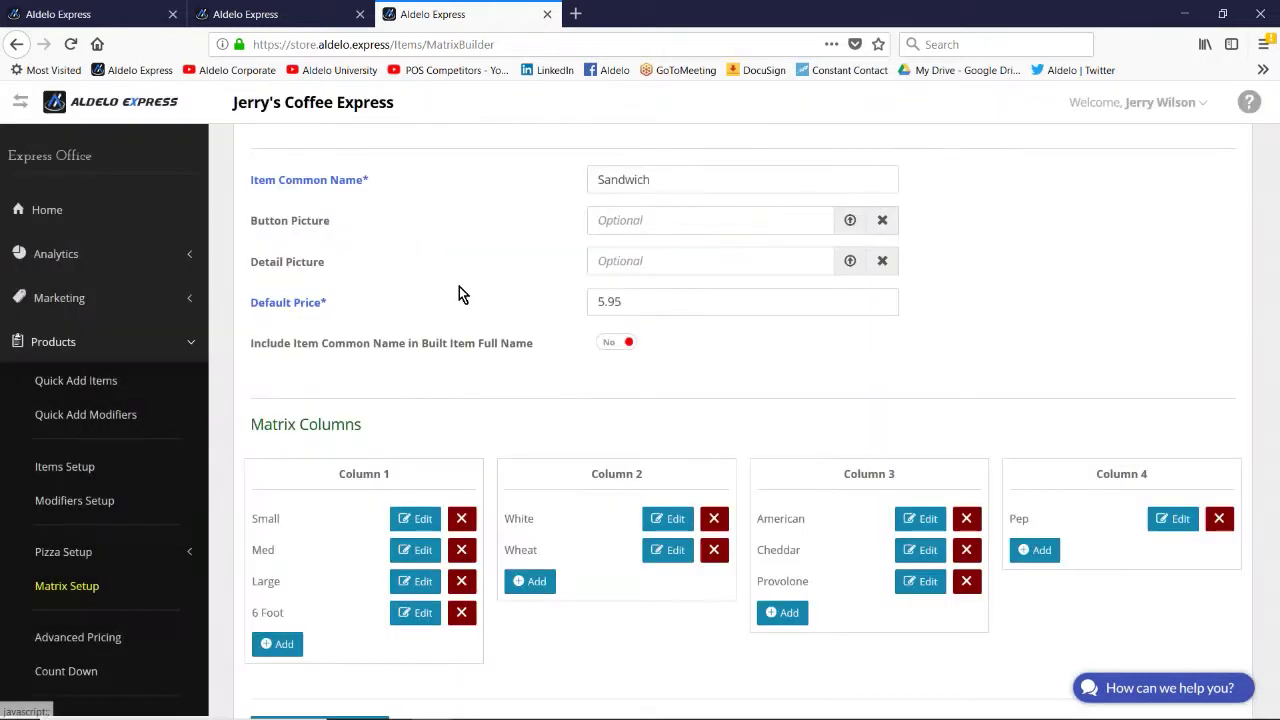
pyautogui.click(1033, 552)
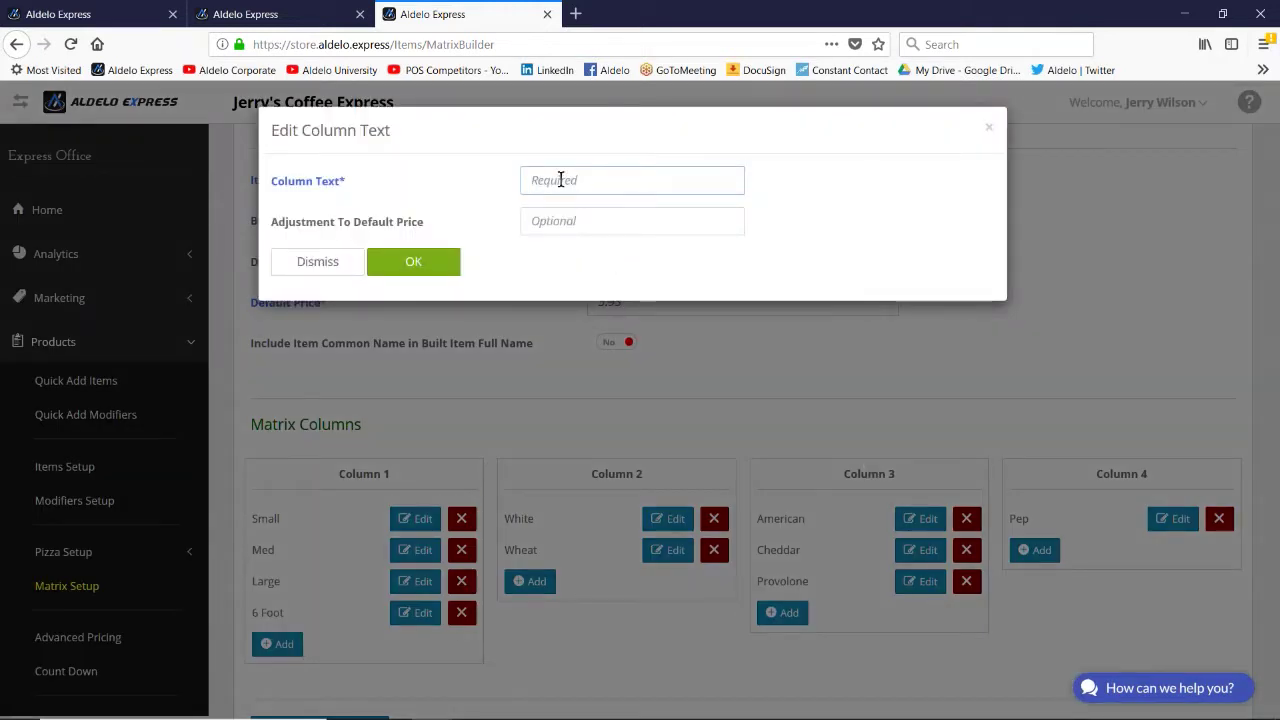
pyautogui.write('Ham')
pyautogui.click(413, 261)
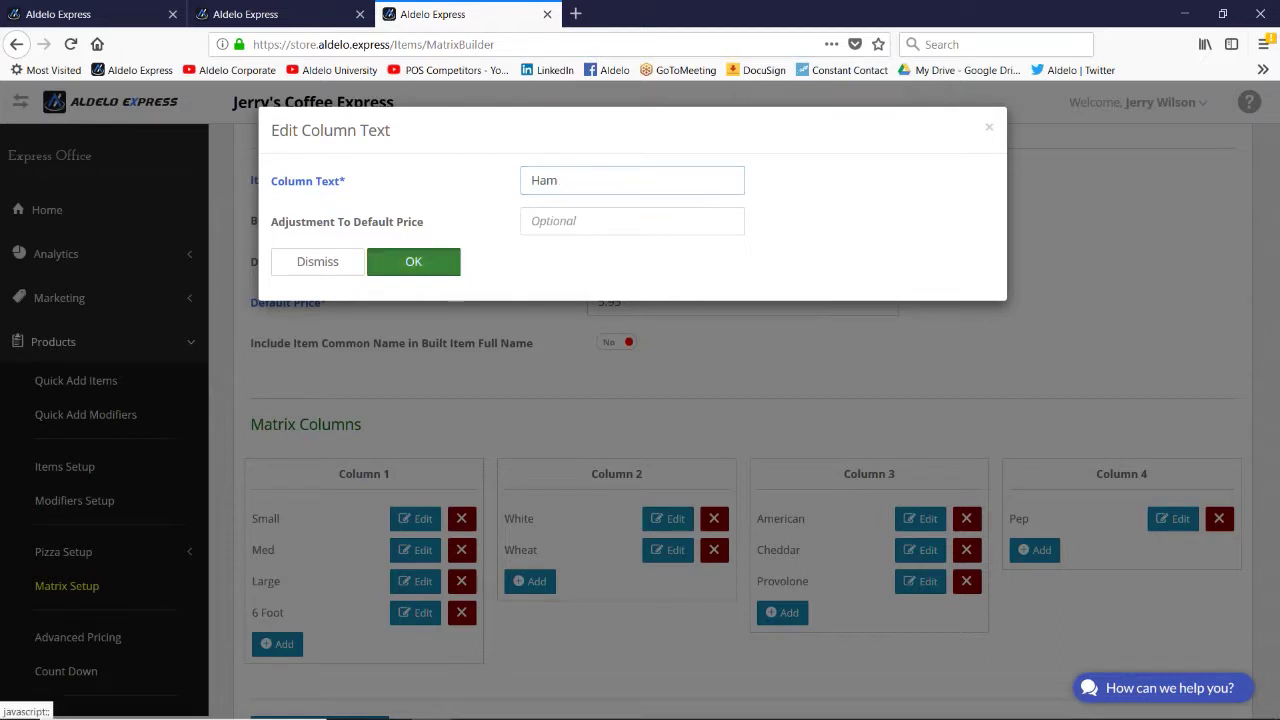
pyautogui.click(1040, 582)
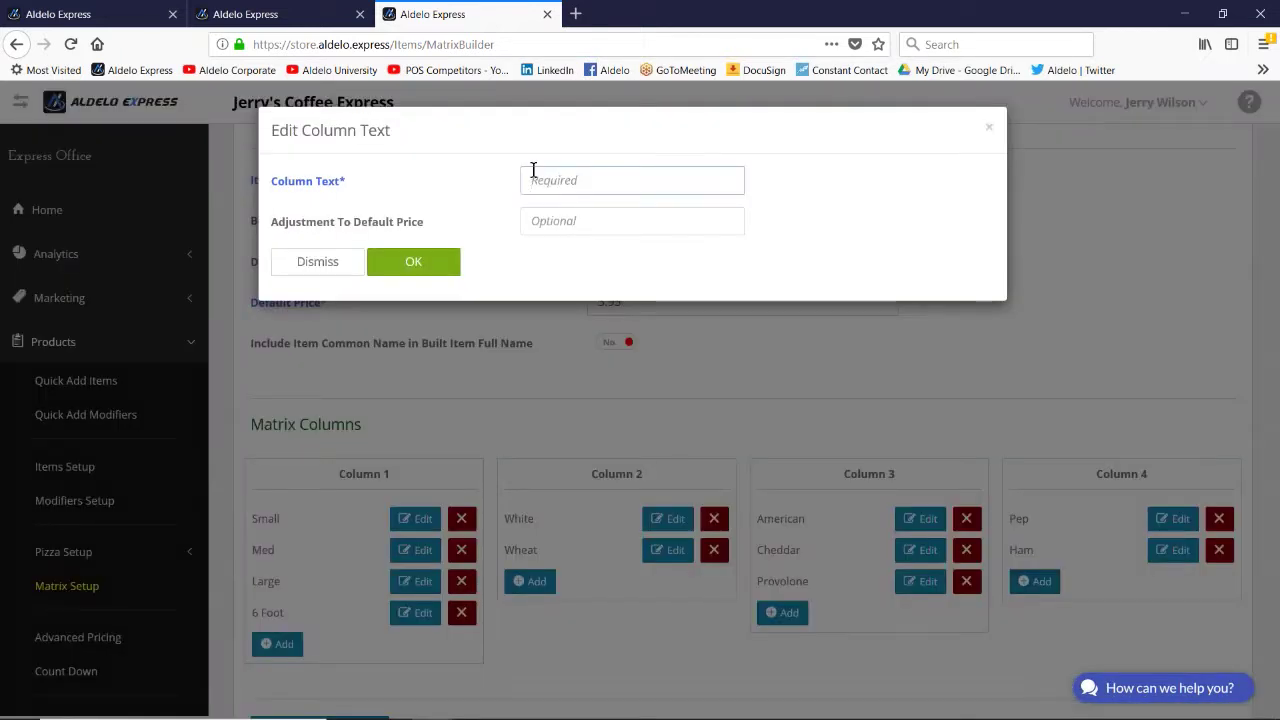
pyautogui.write('Turk')
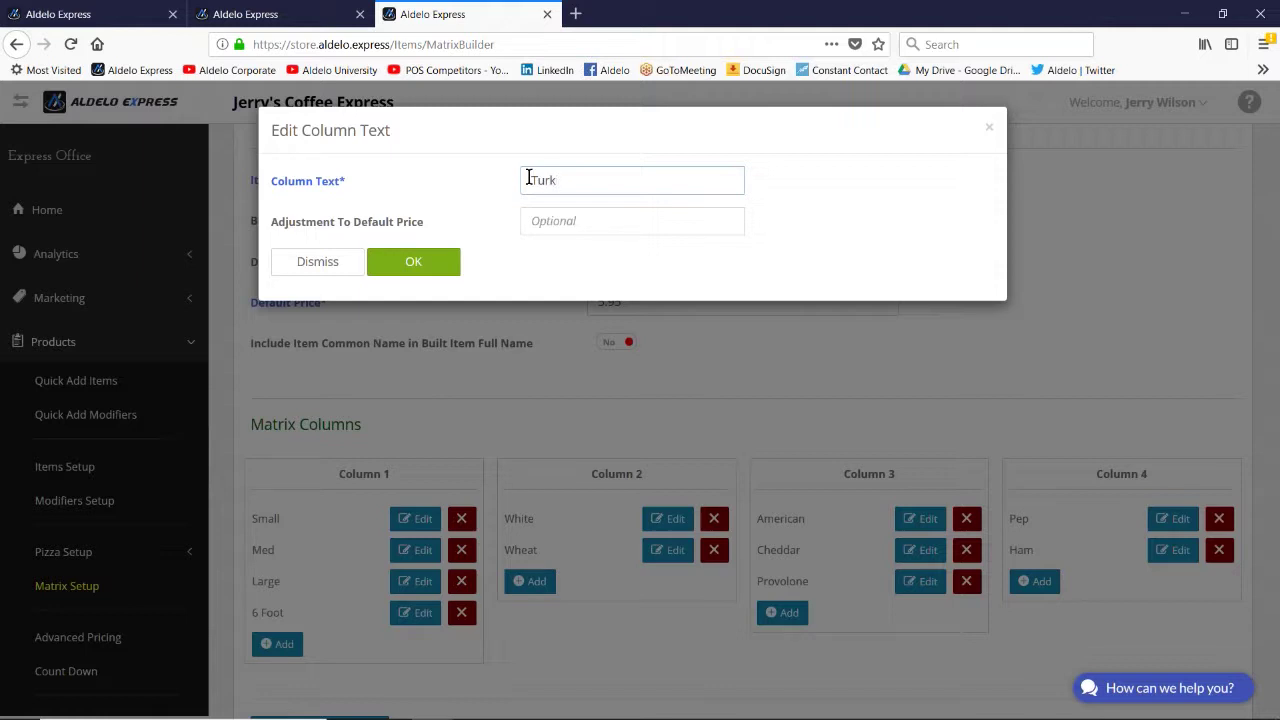
pyautogui.write('ey')
pyautogui.click(418, 259)
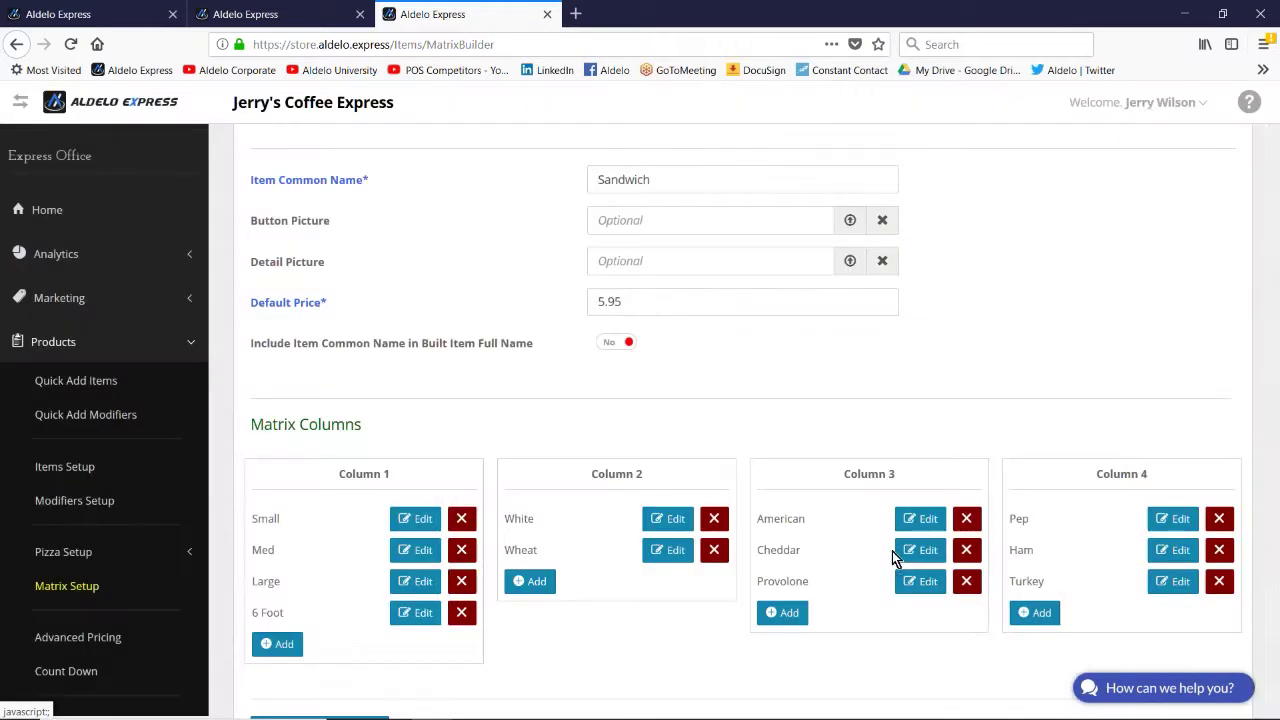
pyautogui.click(1030, 612)
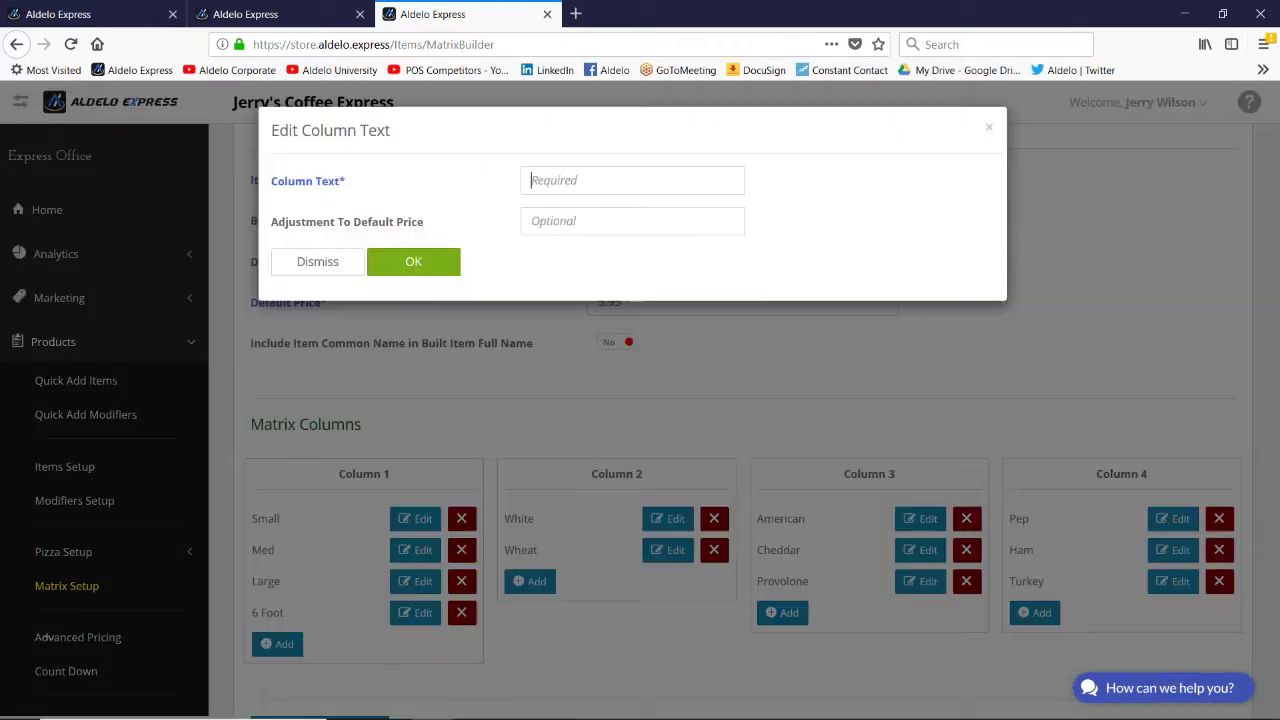
pyautogui.write('Chicken')
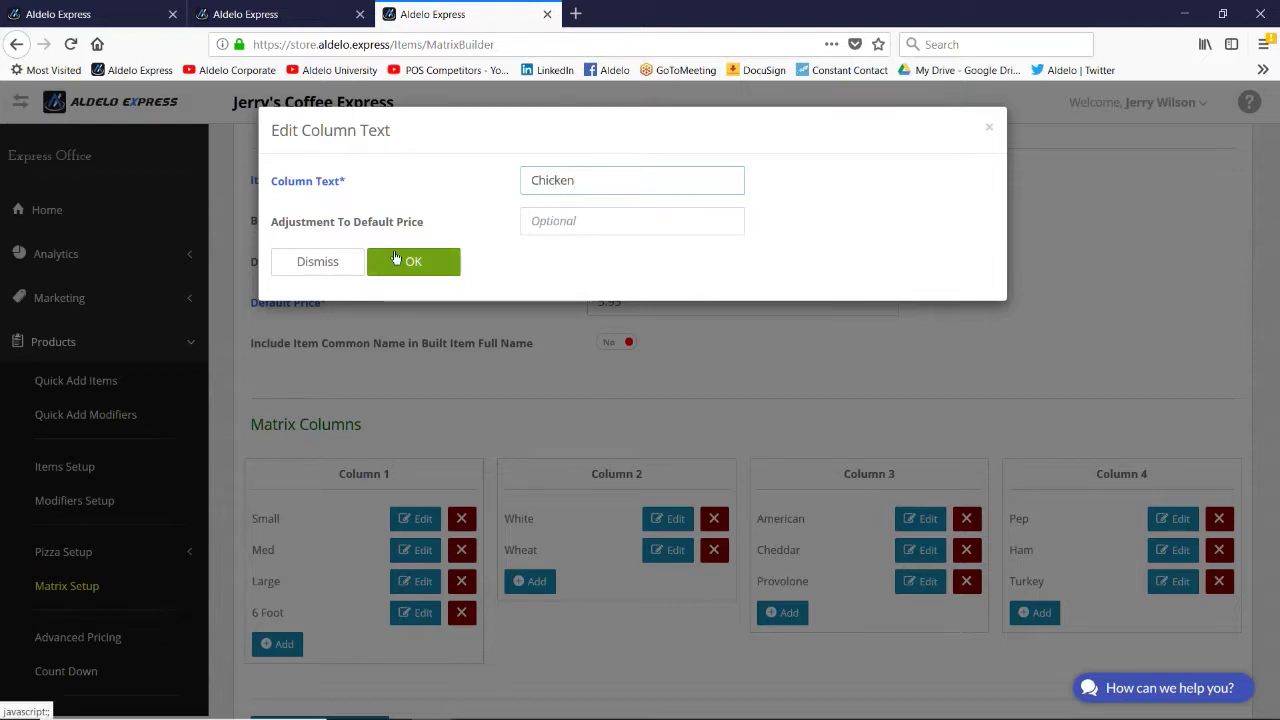
pyautogui.click(396, 258)
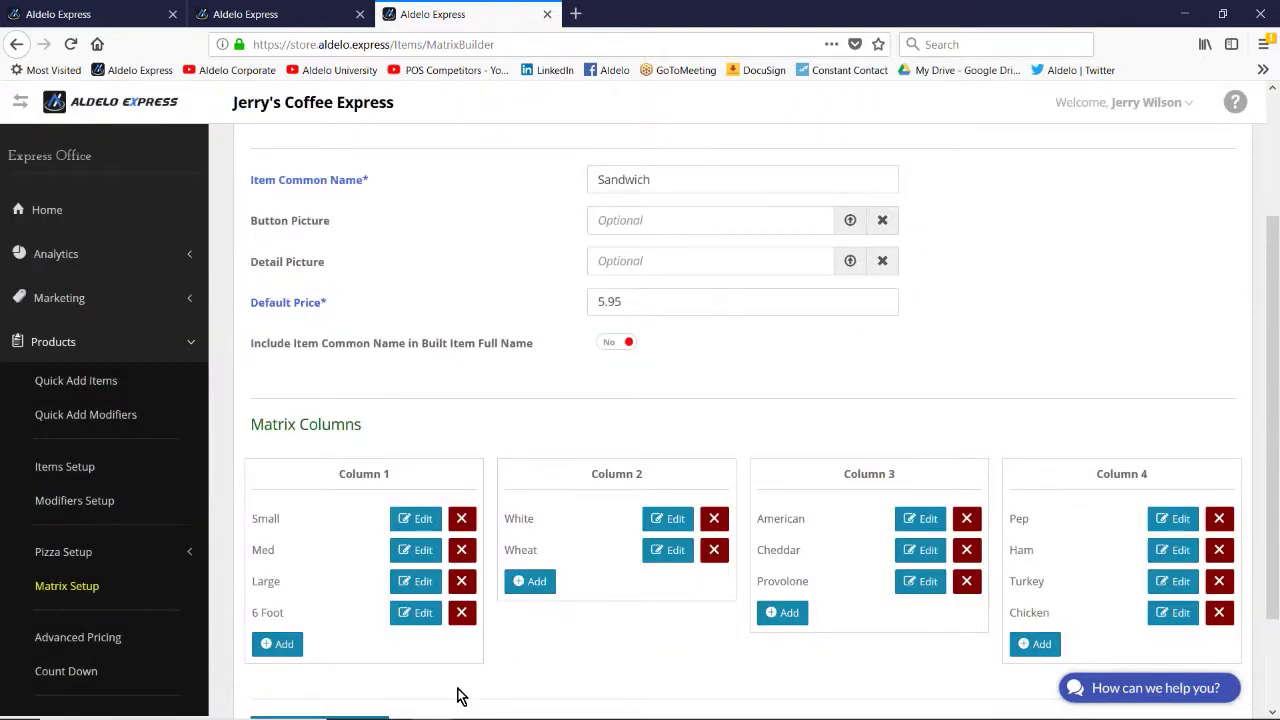
pyautogui.scroll(-3, 457, 670)
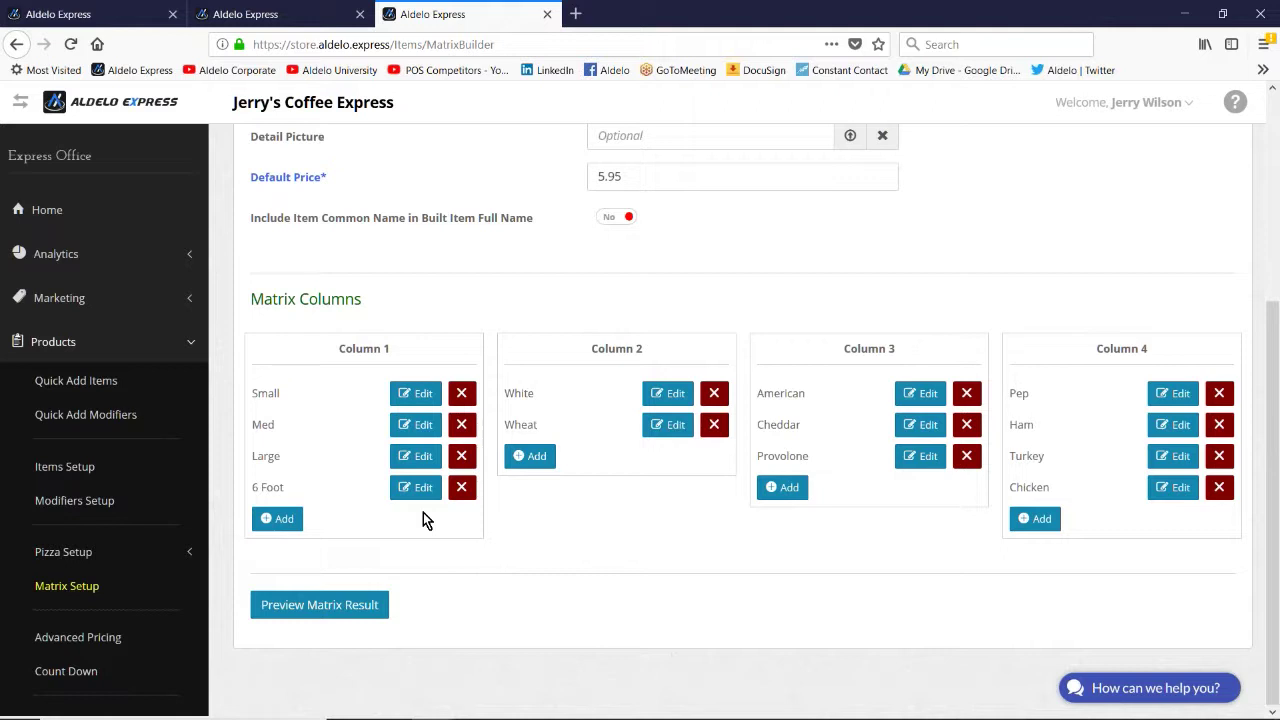
# - Preview the matrix result and review the 96 Sandwich combinations priced at 5.95
pyautogui.click(343, 605)
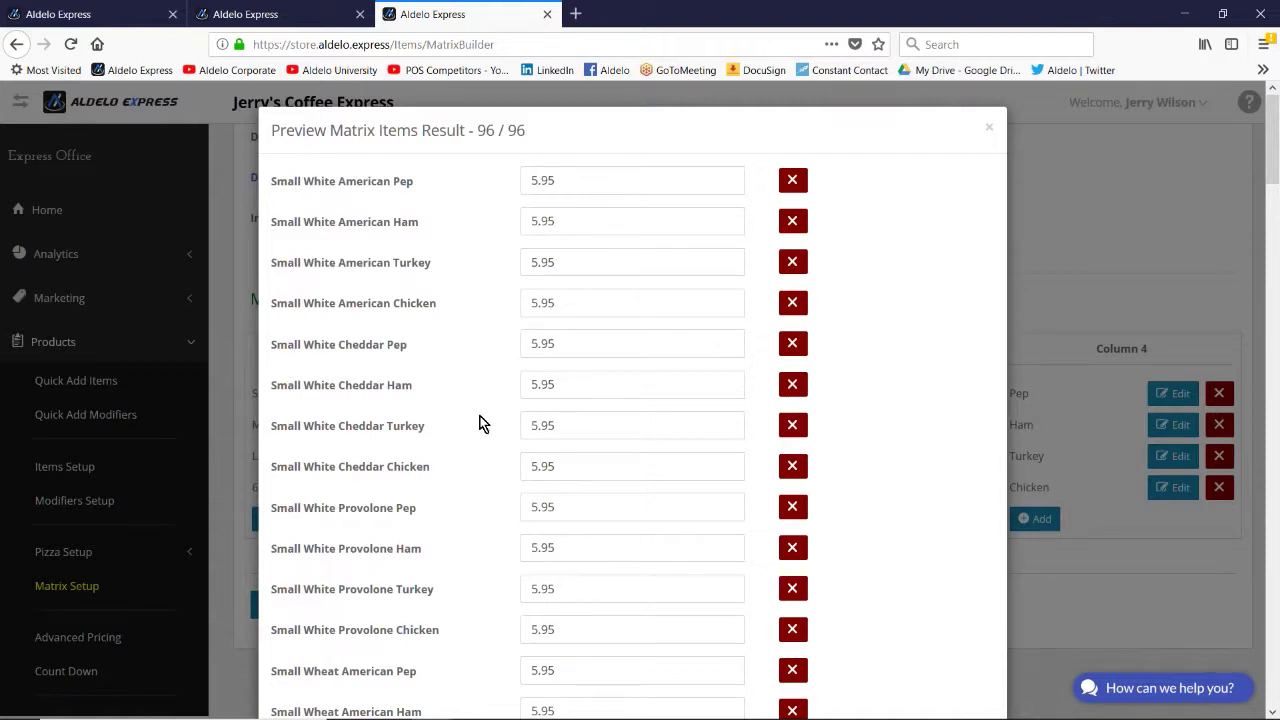
pyautogui.scroll(-7, 471, 420)
pyautogui.scroll(-7, 458, 410)
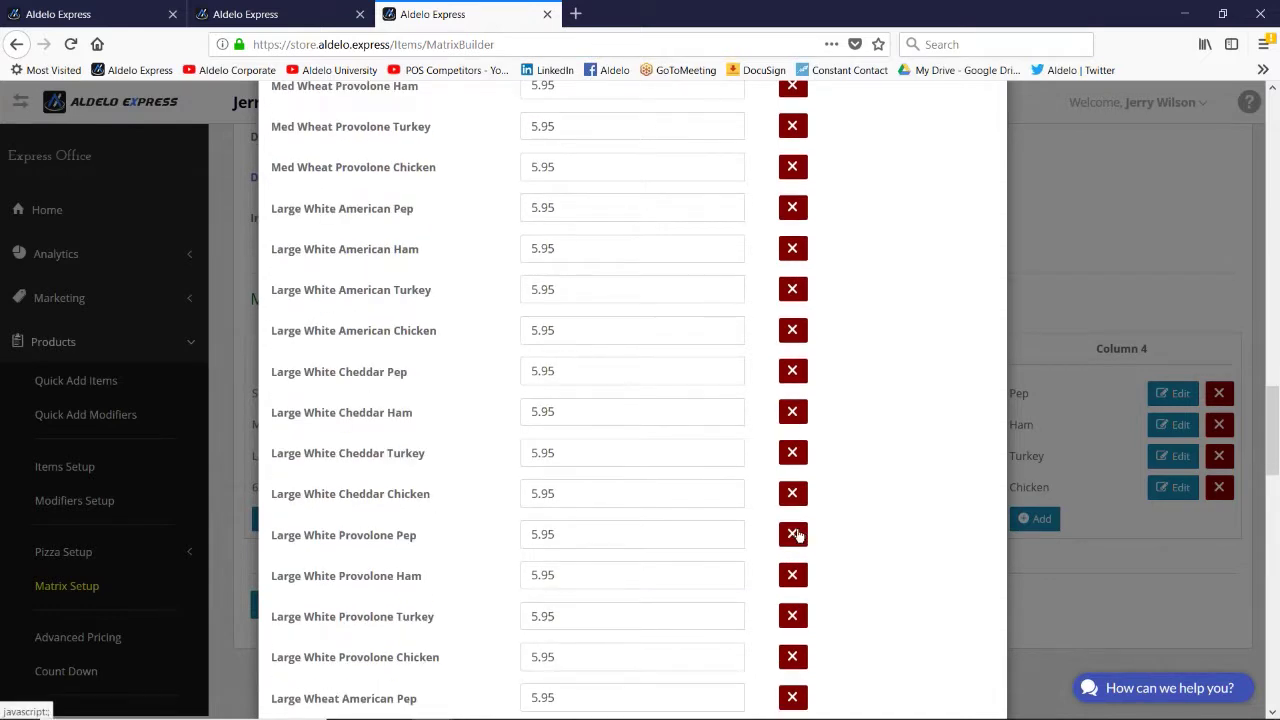
pyautogui.scroll(-1, 465, 544)
pyautogui.scroll(-9, 465, 544)
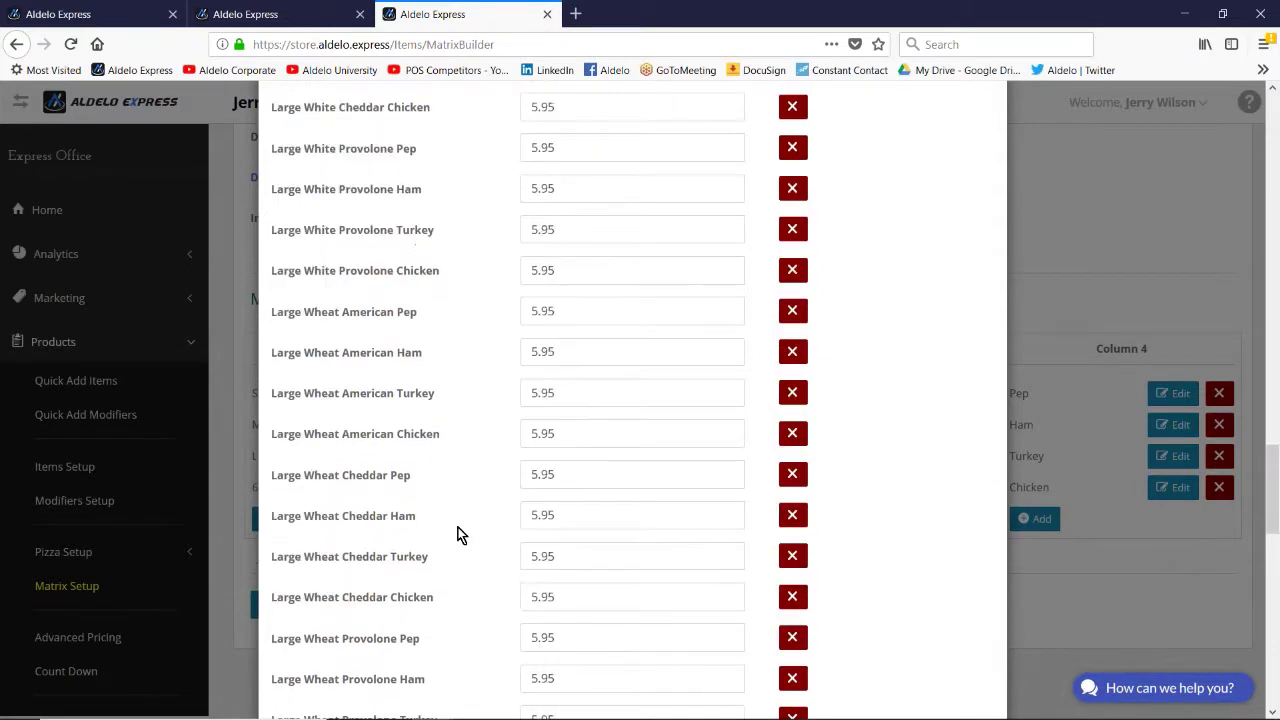
pyautogui.scroll(-5, 452, 519)
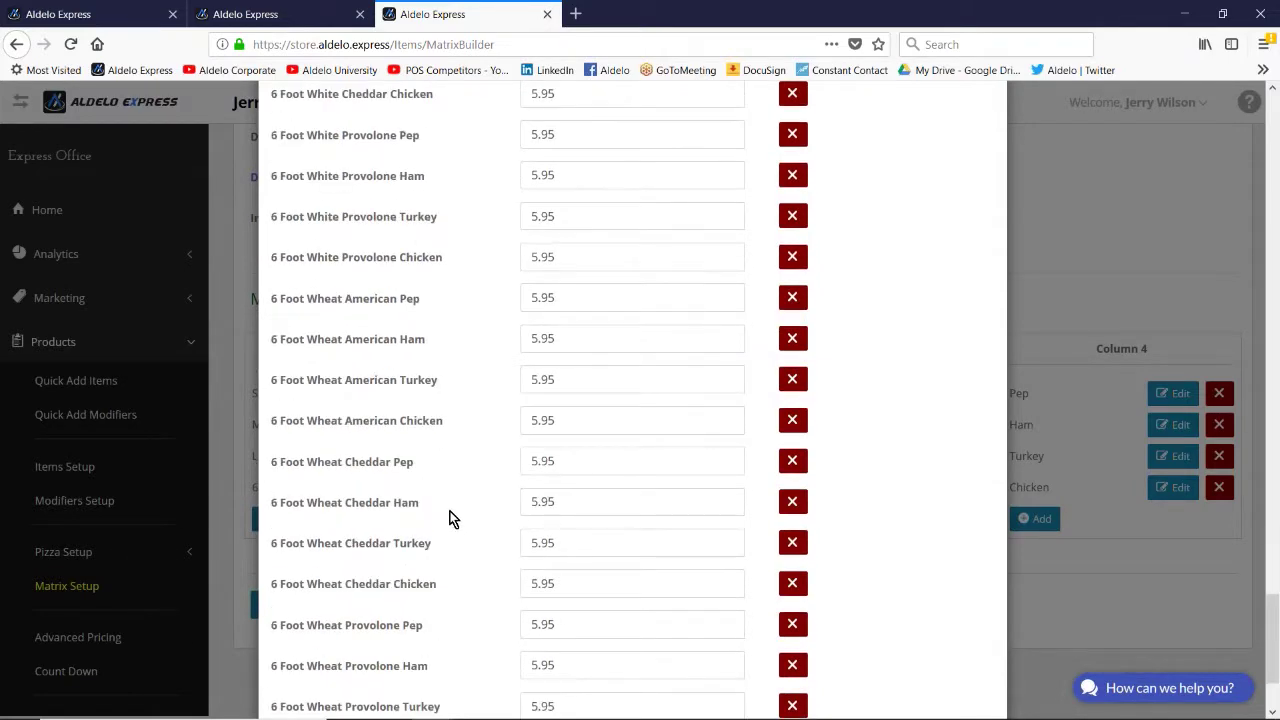
pyautogui.scroll(20, 449, 515)
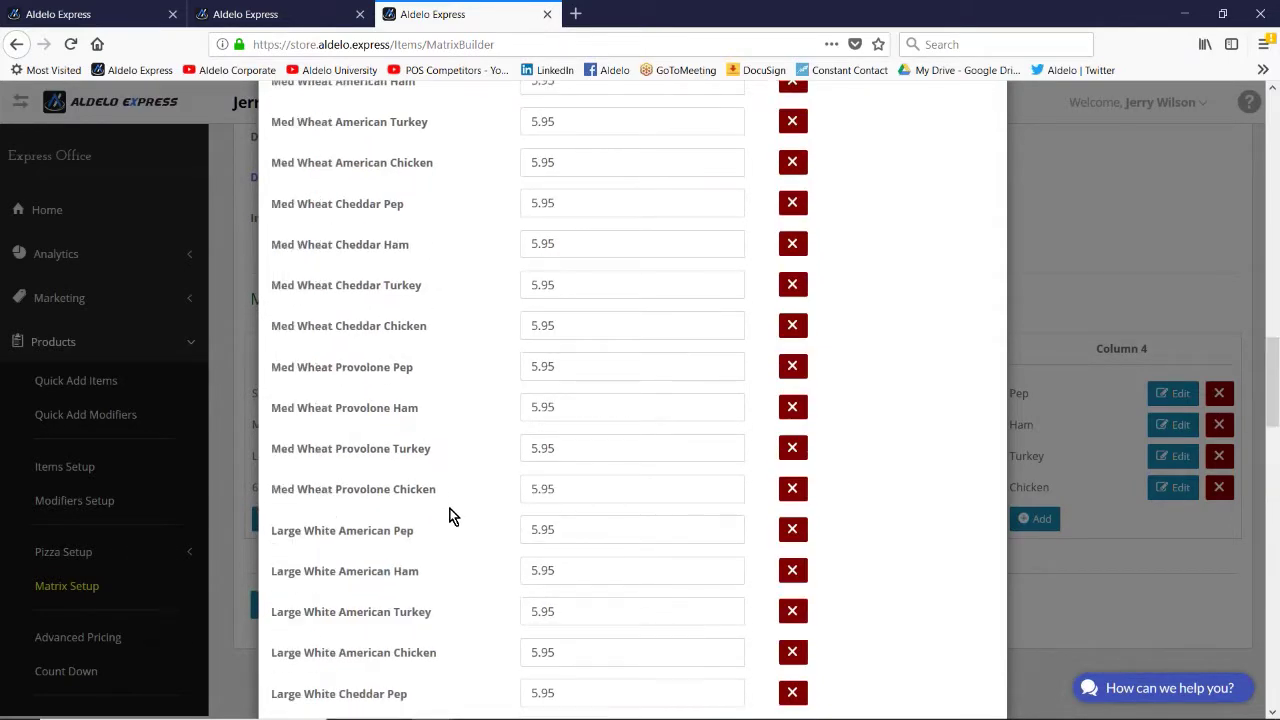
pyautogui.scroll(4, 449, 515)
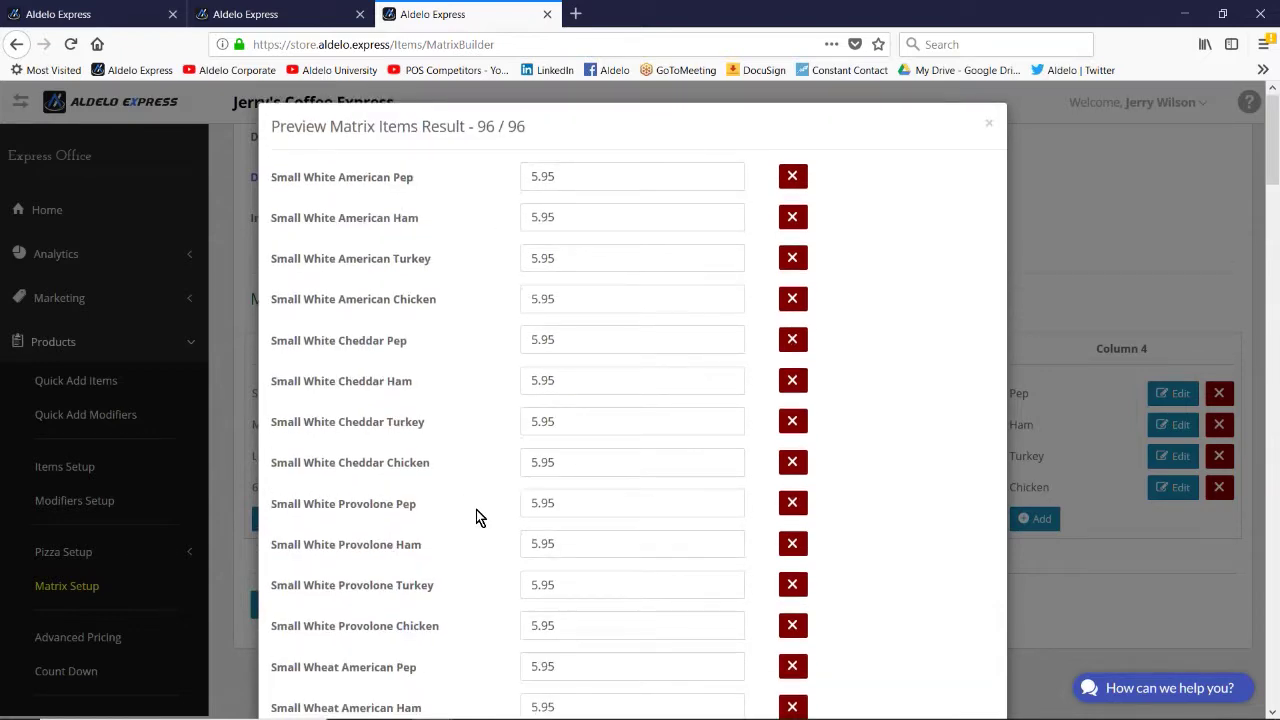
pyautogui.scroll(-7, 466, 506)
pyautogui.scroll(-3, 458, 505)
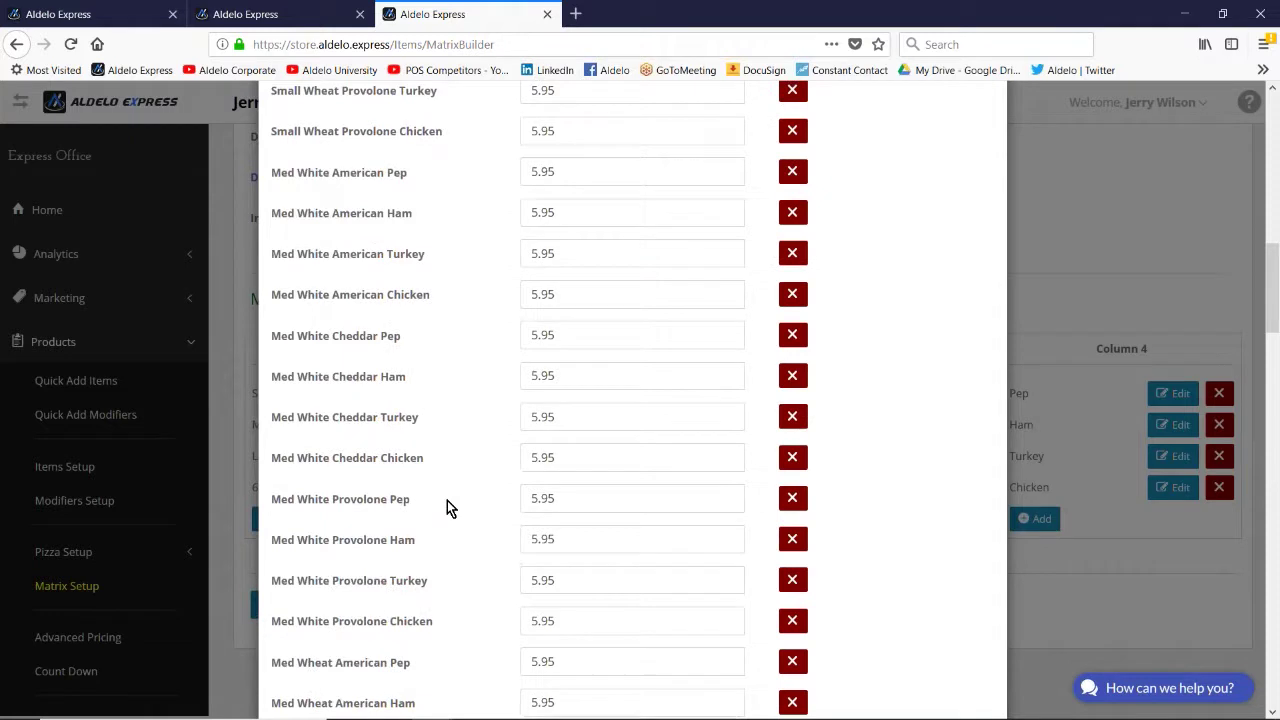
pyautogui.scroll(1, 446, 505)
# - Enter 6.95 as the Med White American Pep price and copy it
pyautogui.doubleClick(543, 240)
pyautogui.write('6.95')
pyautogui.moveTo(563, 234); pyautogui.dragTo(522, 240)
pyautogui.rightClick(533, 240)
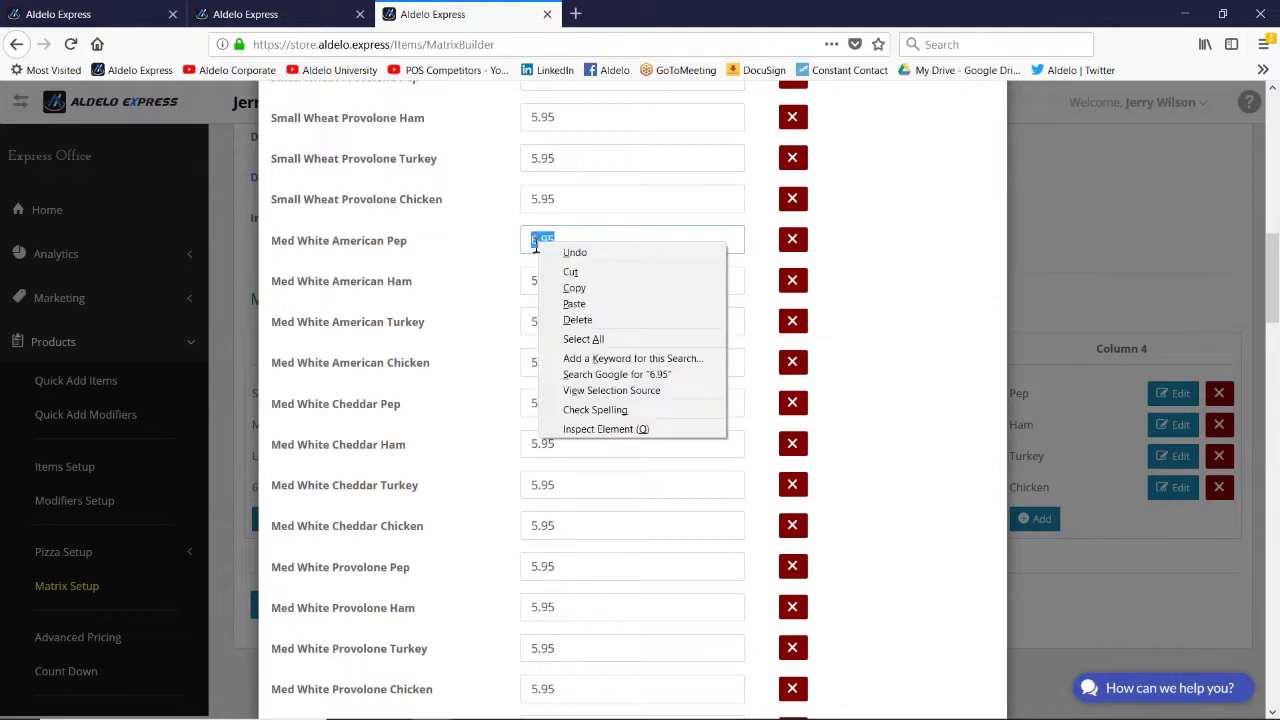
pyautogui.click(557, 289)
# - Paste 6.95 into the Med White American Ham, Turkey and Chicken prices
pyautogui.moveTo(560, 279); pyautogui.dragTo(533, 282)
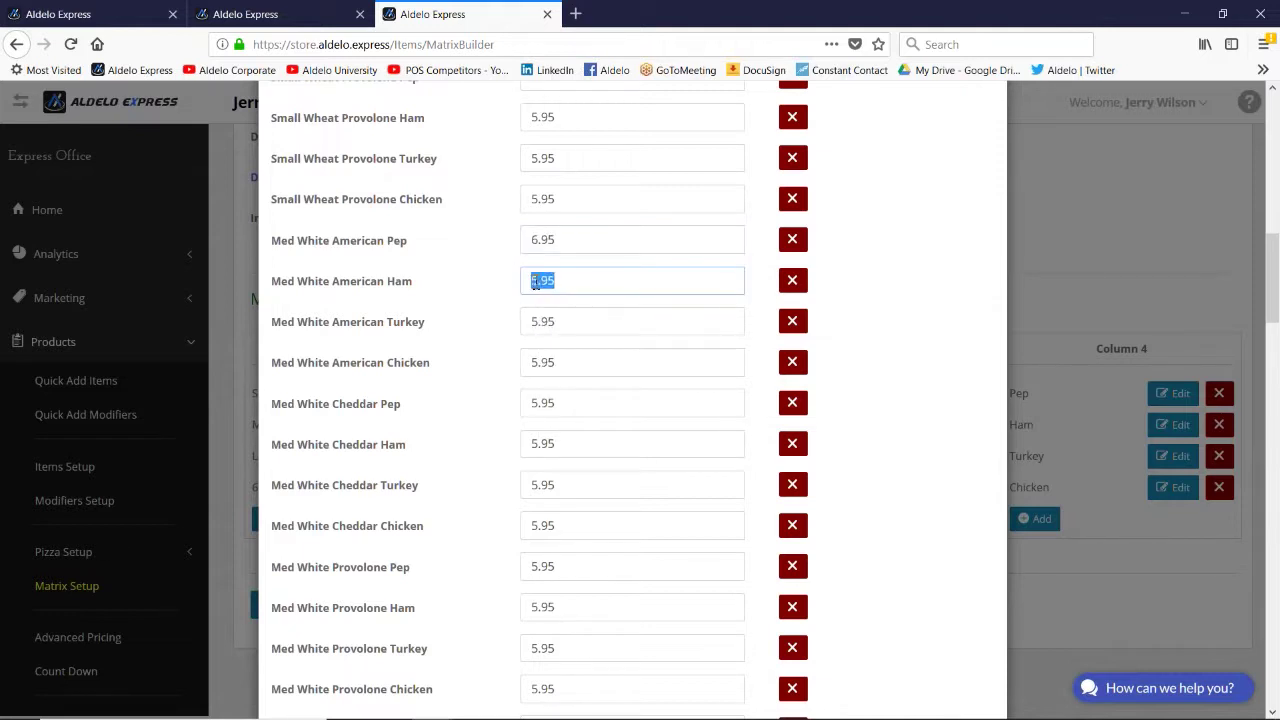
pyautogui.rightClick(535, 282)
pyautogui.click(567, 339)
pyautogui.click(548, 321)
pyautogui.moveTo(548, 321); pyautogui.dragTo(560, 321)
pyautogui.rightClick(563, 323)
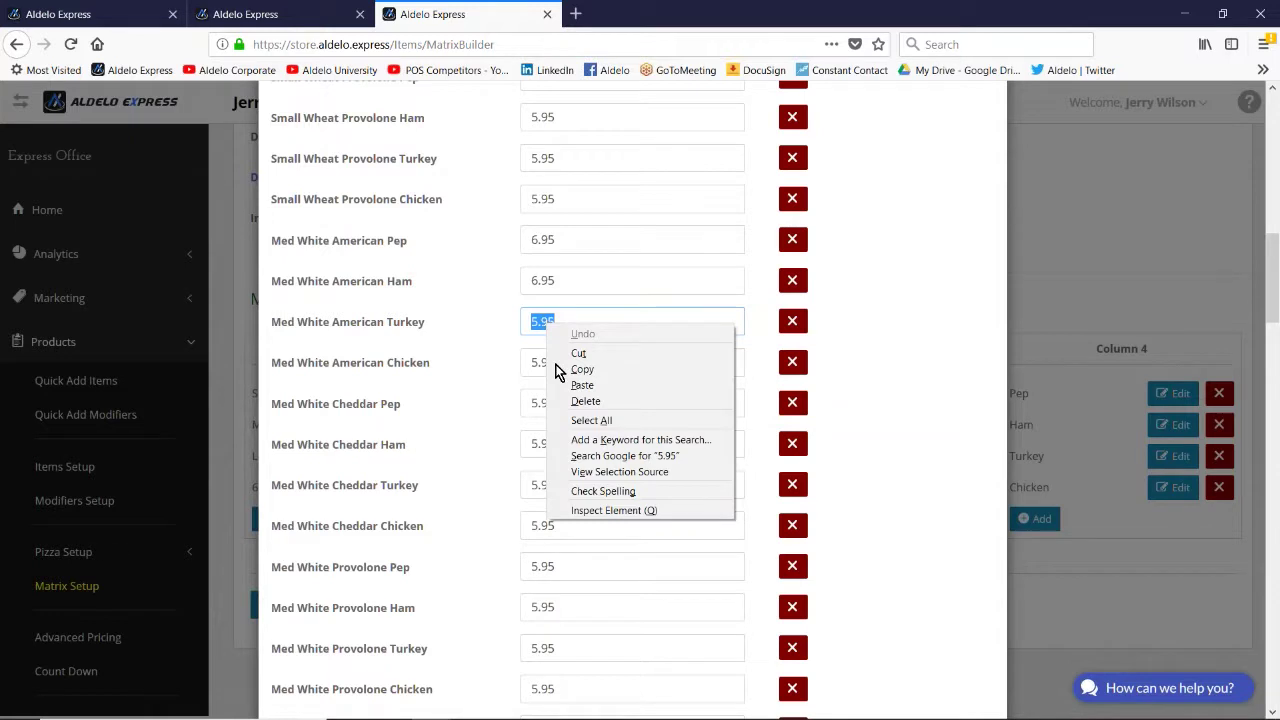
pyautogui.click(580, 385)
pyautogui.doubleClick(530, 362)
pyautogui.rightClick(612, 364)
pyautogui.click(630, 425)
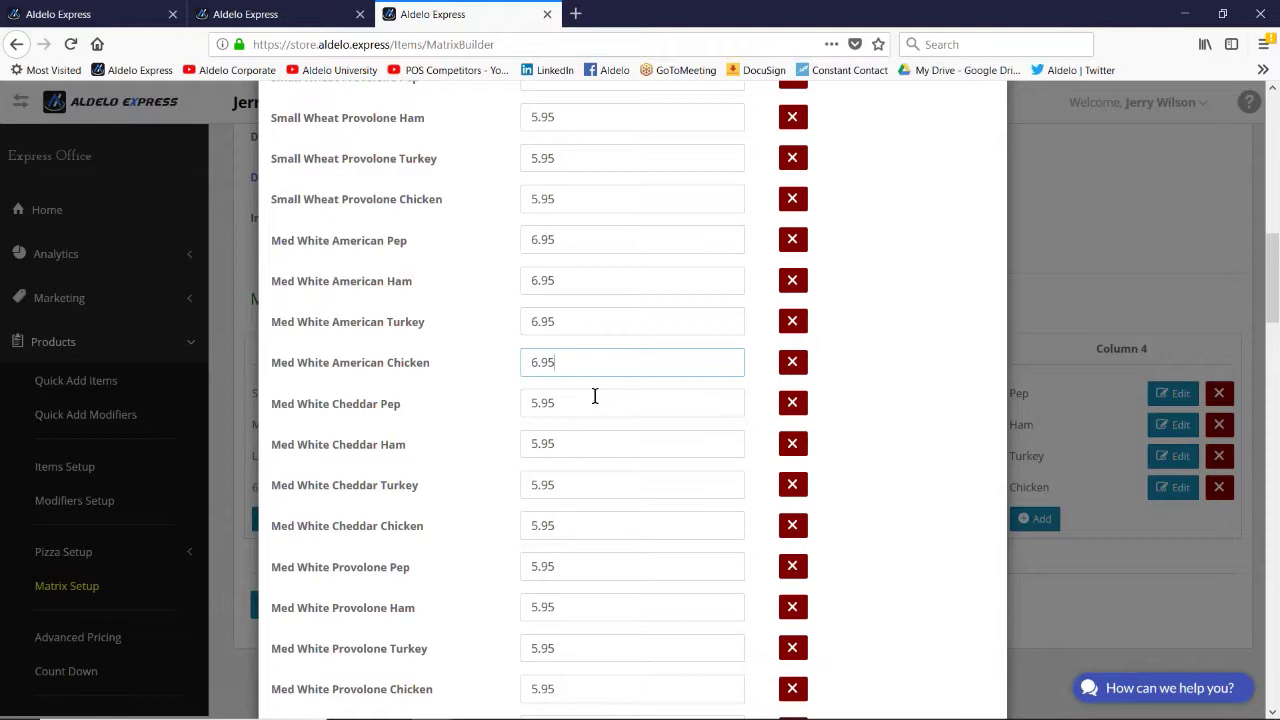
pyautogui.scroll(-8, 377, 437)
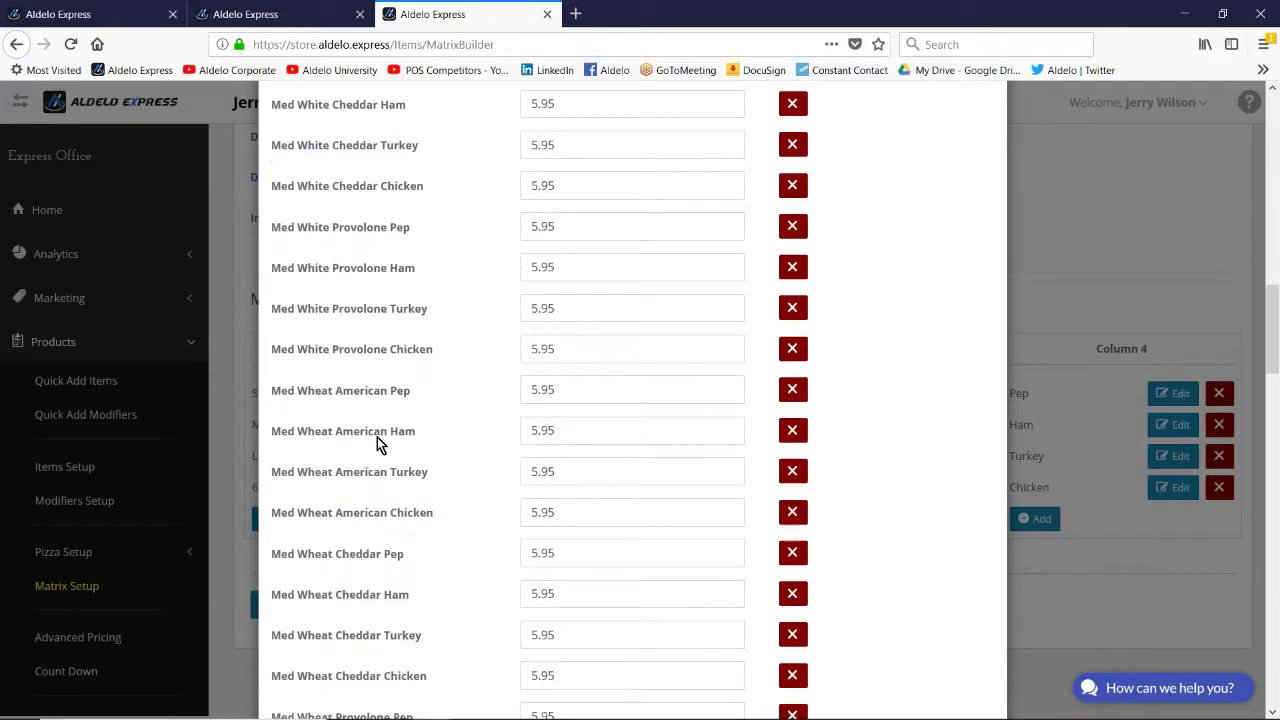
# - Price the 6 Foot Wheat Provolone Chicken and Turkey items at 12.95
pyautogui.scroll(-15, 377, 443)
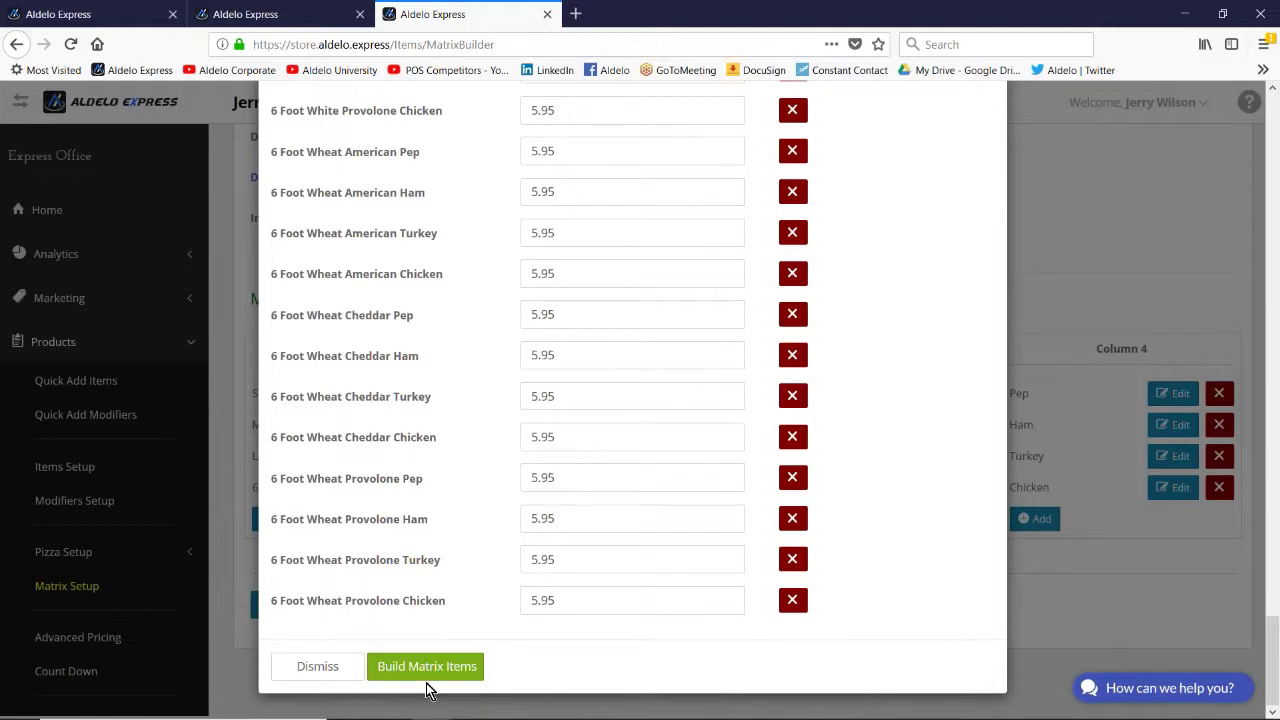
pyautogui.moveTo(560, 600); pyautogui.dragTo(525, 599)
pyautogui.write('12.95')
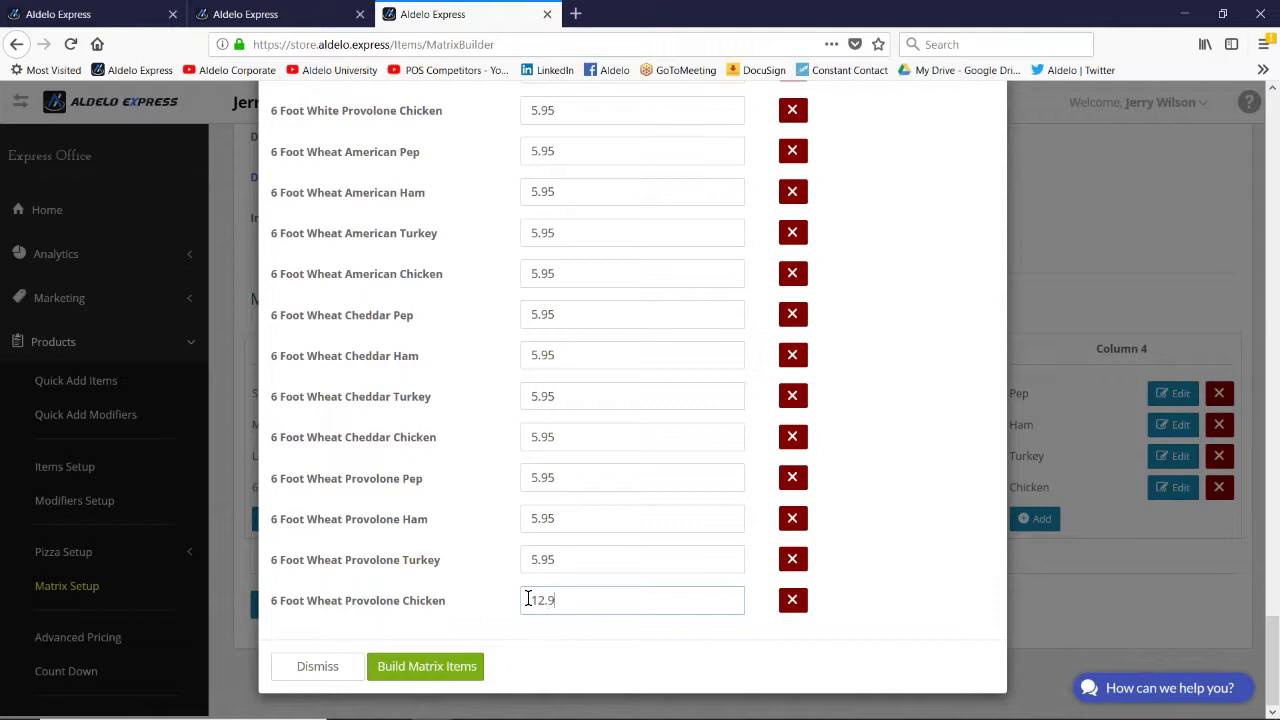
pyautogui.moveTo(568, 594); pyautogui.dragTo(514, 597)
pyautogui.rightClick(540, 598)
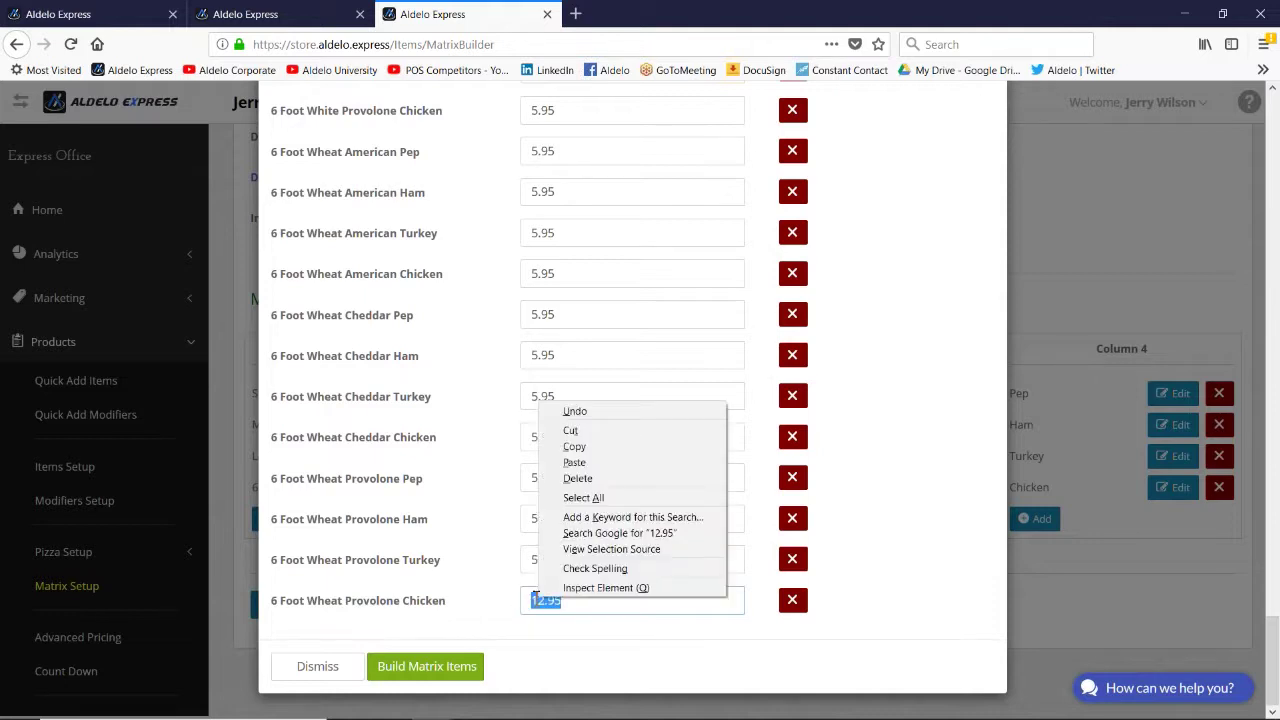
pyautogui.click(574, 446)
pyautogui.moveTo(563, 560); pyautogui.dragTo(528, 558)
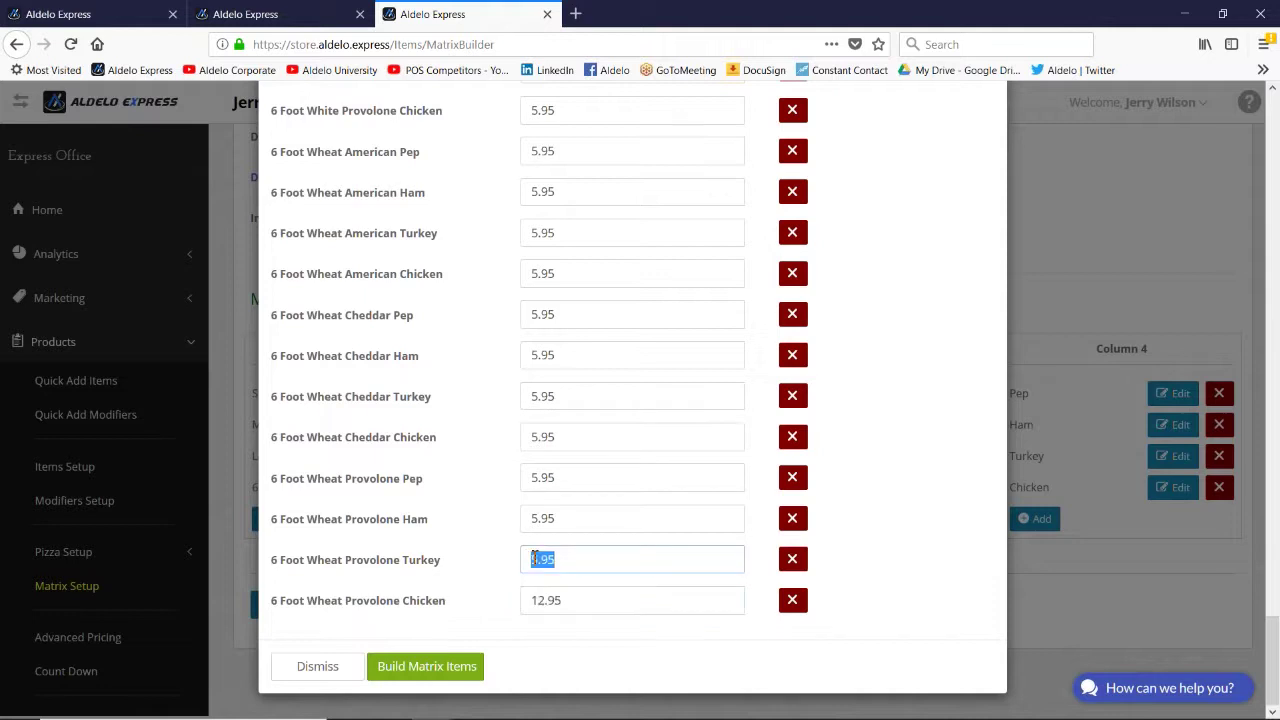
pyautogui.rightClick(530, 558)
pyautogui.click(578, 423)
# - Keep the 6 Foot Wheat Provolone Ham price at 5.95, leaving it unchanged
pyautogui.moveTo(568, 518); pyautogui.dragTo(515, 512)
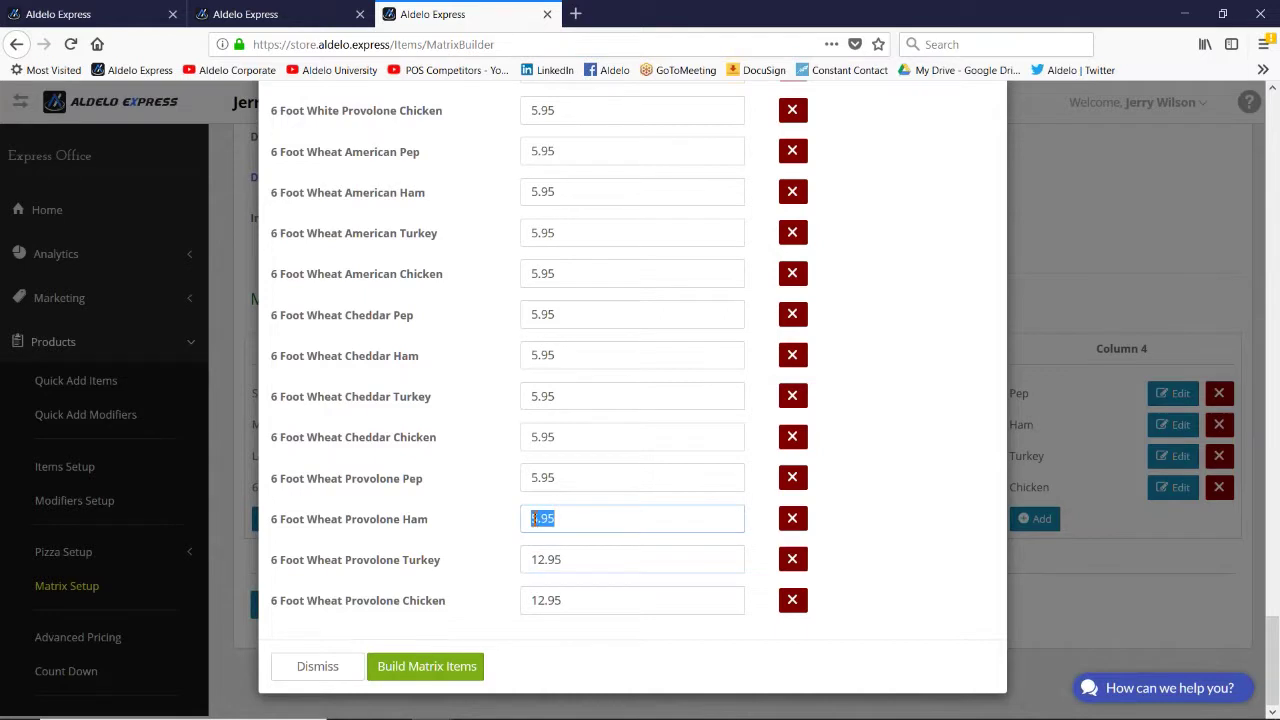
pyautogui.rightClick(535, 516)
pyautogui.click(566, 565)
pyautogui.rightClick(548, 522)
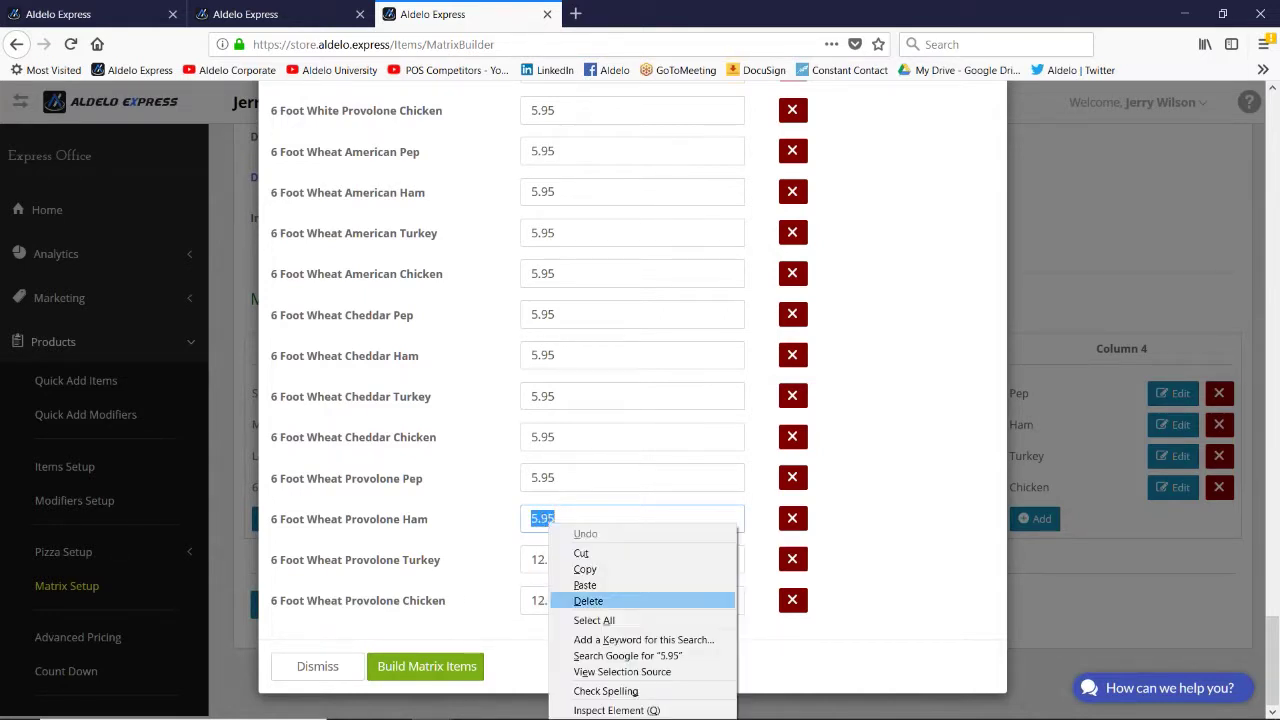
pyautogui.click(585, 585)
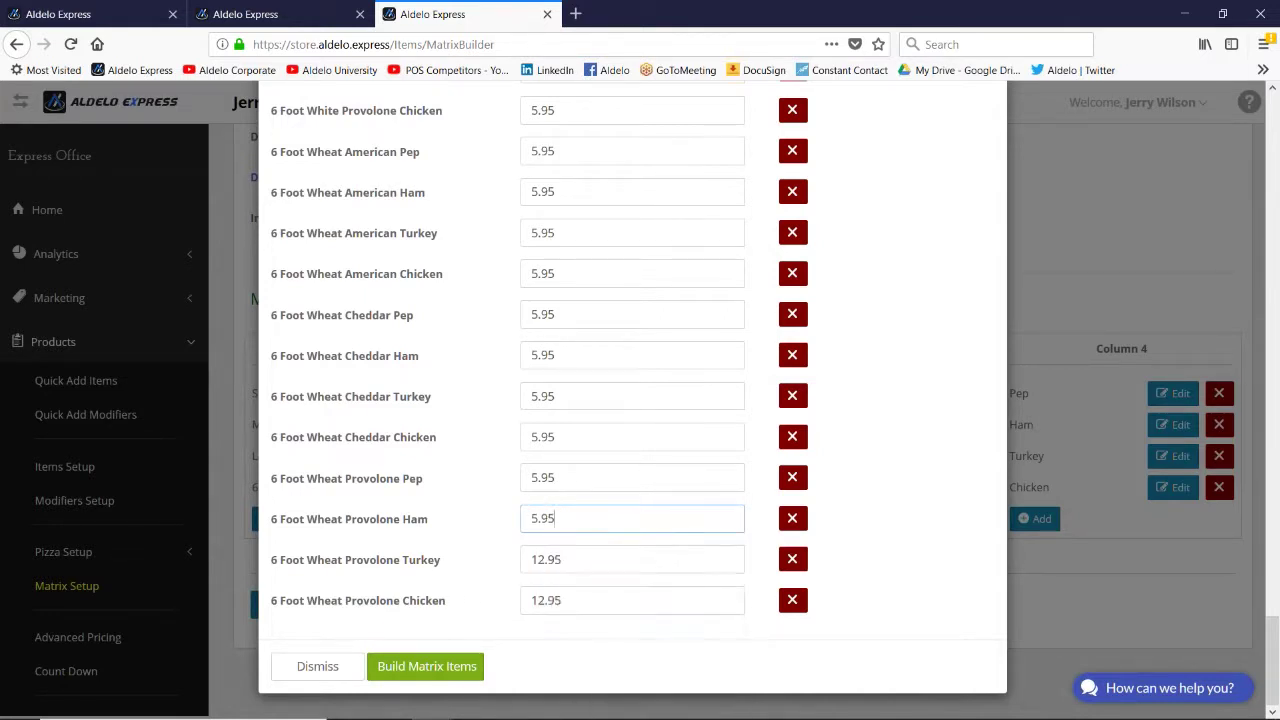
pyautogui.doubleClick(540, 527)
pyautogui.rightClick(543, 516)
pyautogui.click(578, 579)
# - Review the matrix preview list and copy the 6.95 Med White American Chicken price
pyautogui.scroll(12, 549, 560)
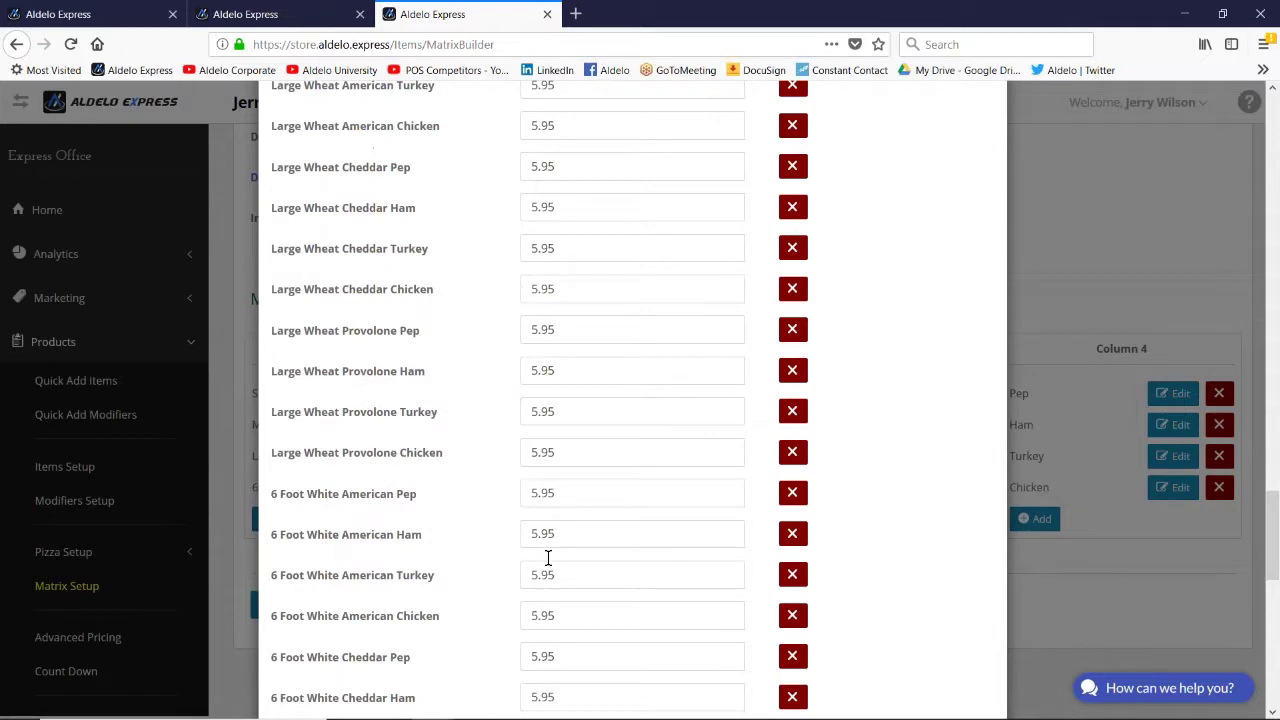
pyautogui.scroll(15, 632, 400)
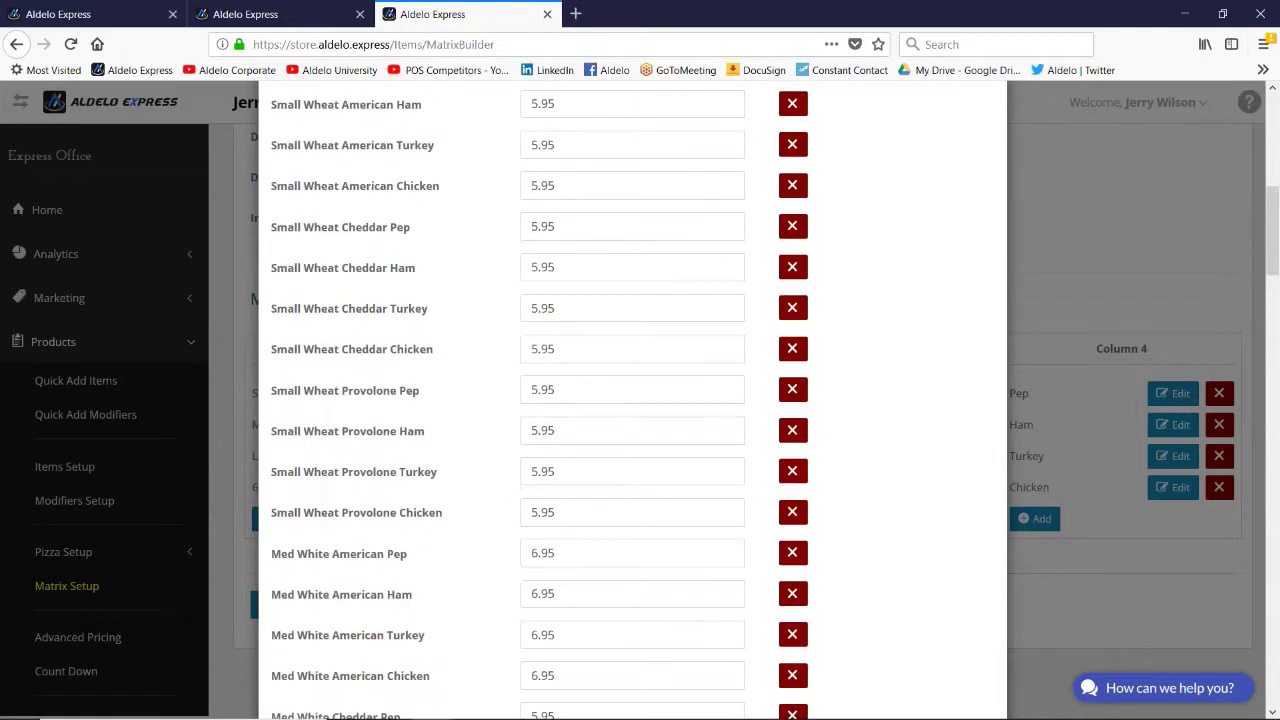
pyautogui.scroll(5, 632, 400)
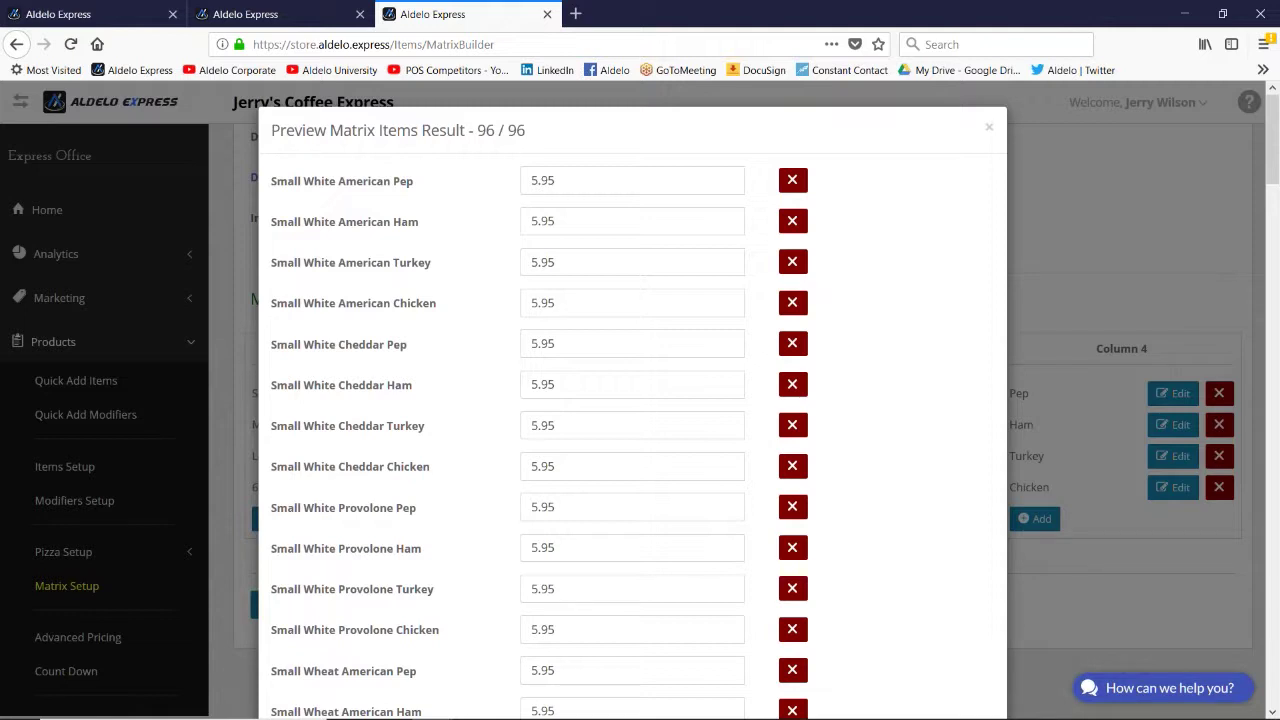
pyautogui.scroll(-5, 491, 569)
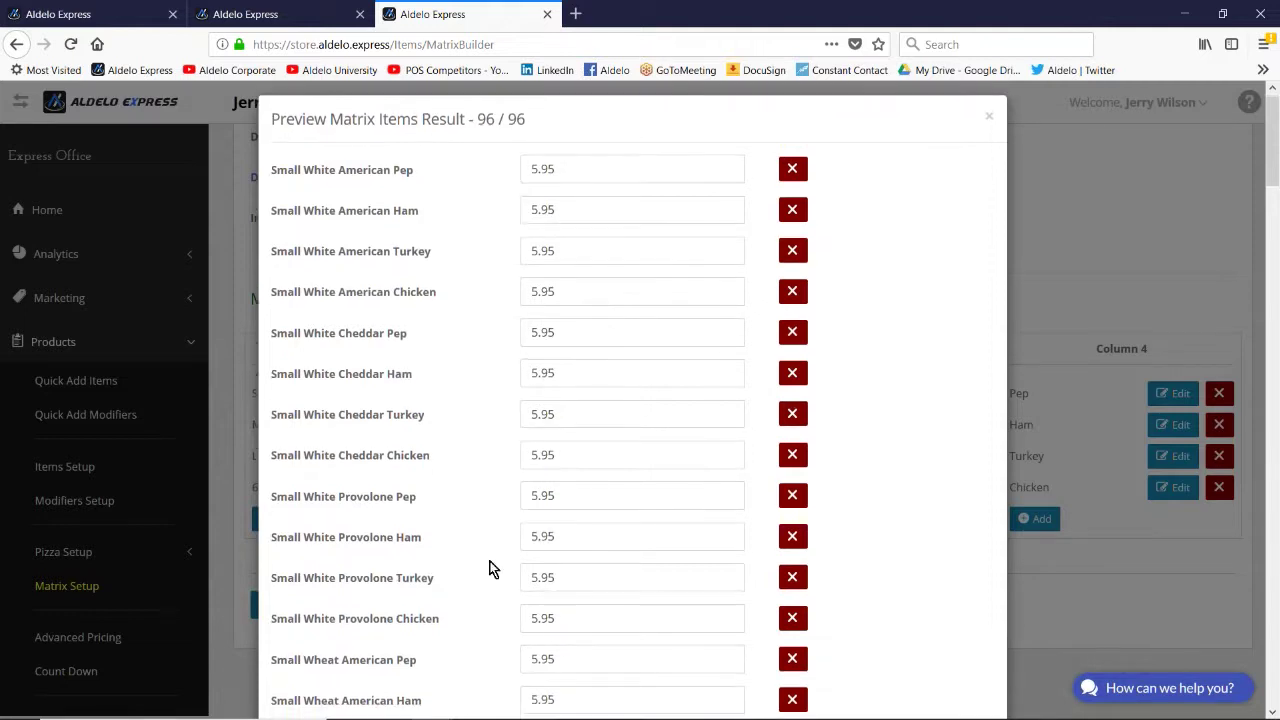
pyautogui.scroll(-3, 479, 566)
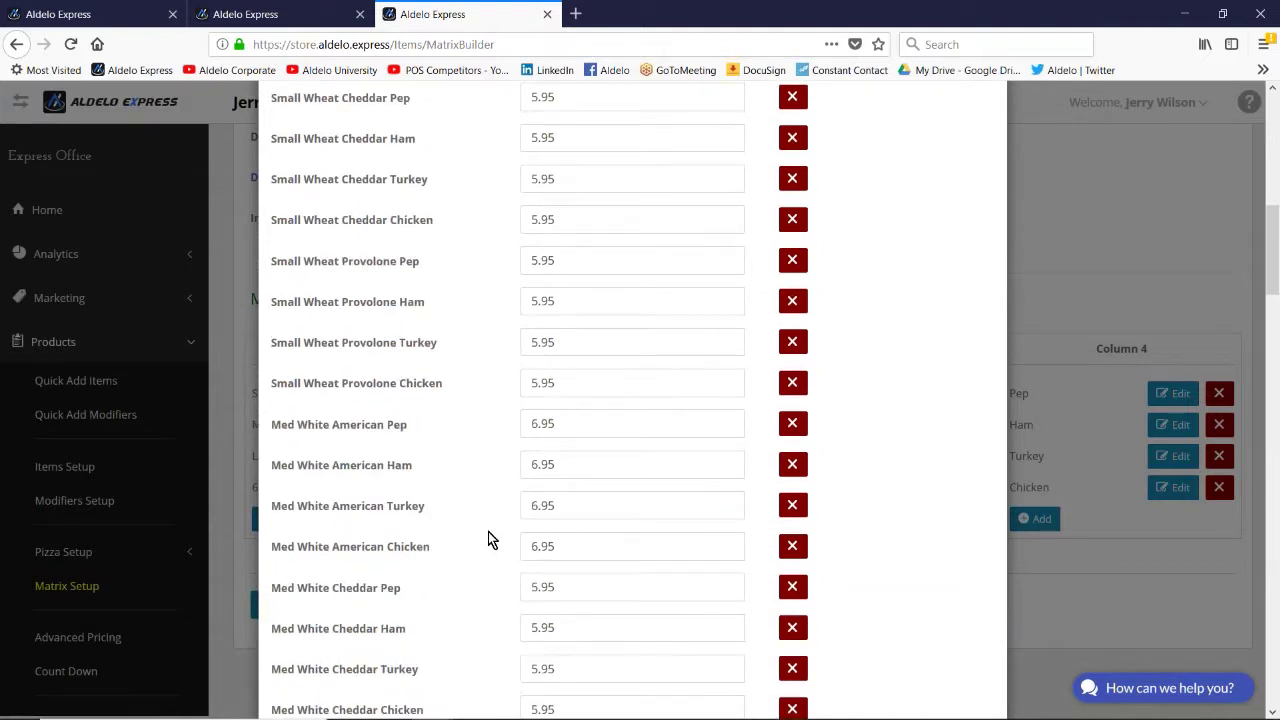
pyautogui.scroll(-3, 488, 538)
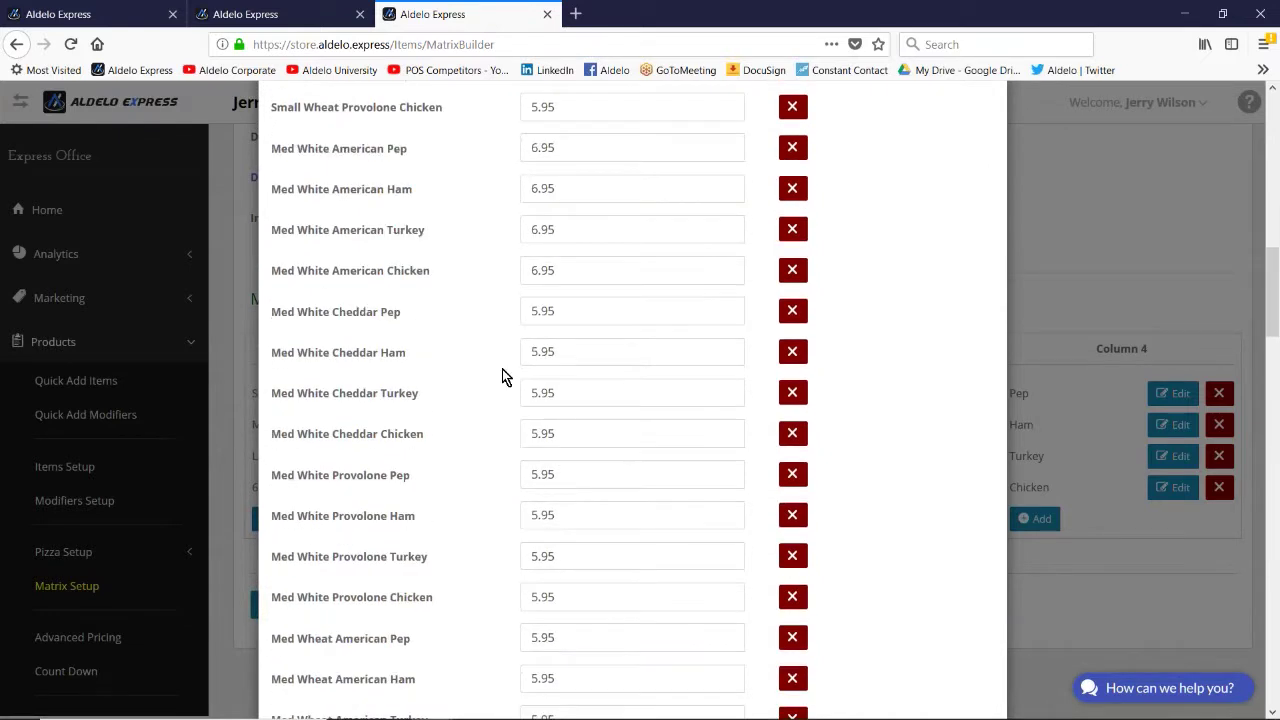
pyautogui.doubleClick(533, 268)
pyautogui.rightClick(534, 268)
pyautogui.click(553, 313)
# - Paste 6.95 into the Med White Cheddar Pep, Ham, Turkey and Chicken prices
pyautogui.doubleClick(534, 311)
pyautogui.rightClick(532, 312)
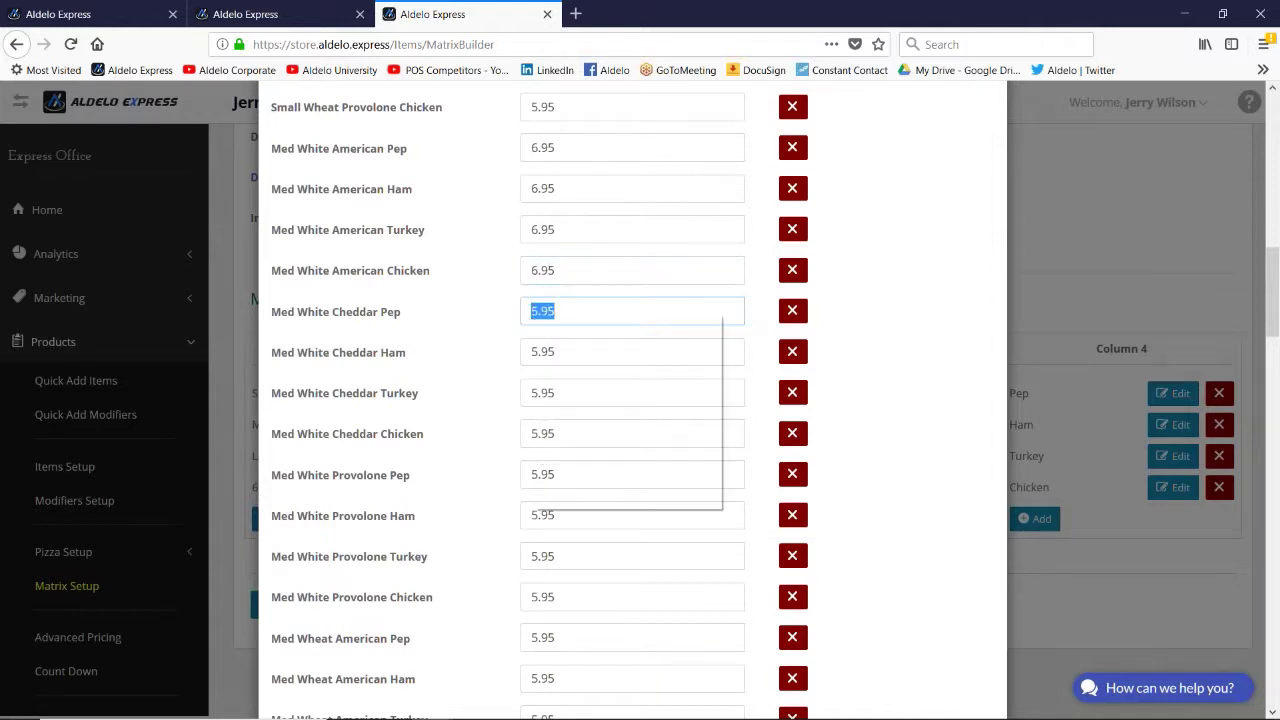
pyautogui.click(568, 375)
pyautogui.doubleClick(534, 352)
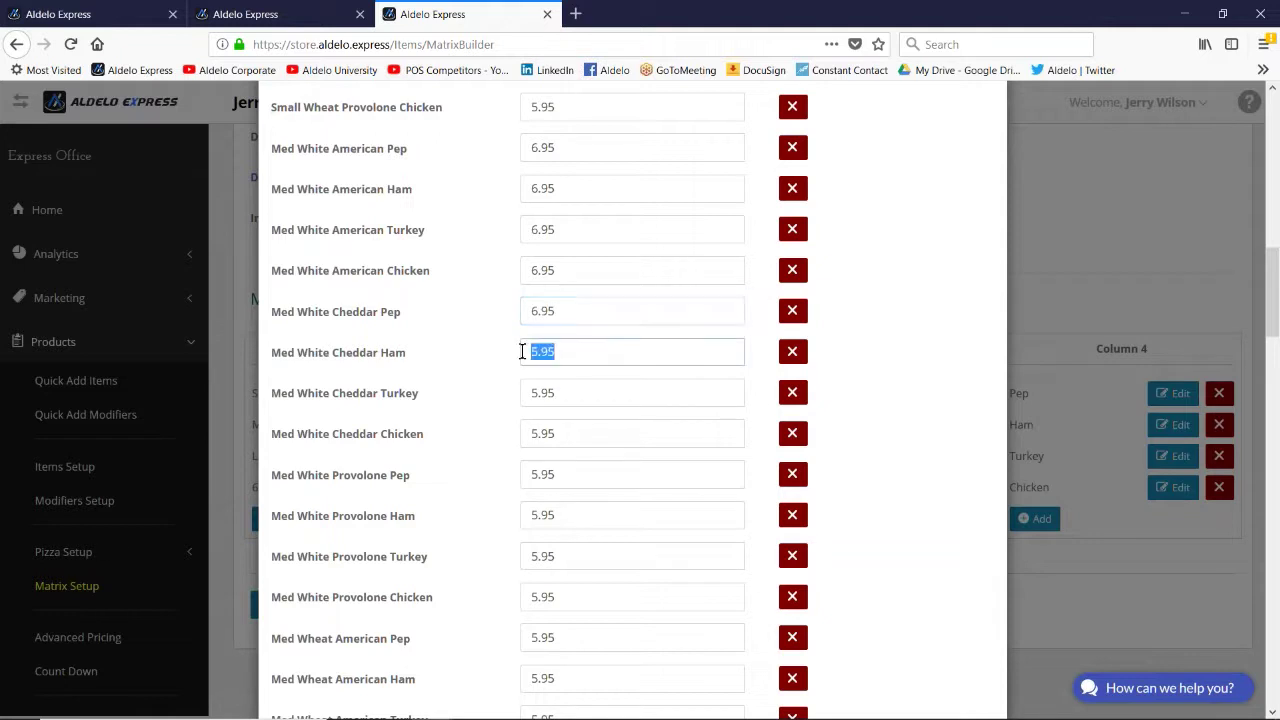
pyautogui.rightClick(534, 357)
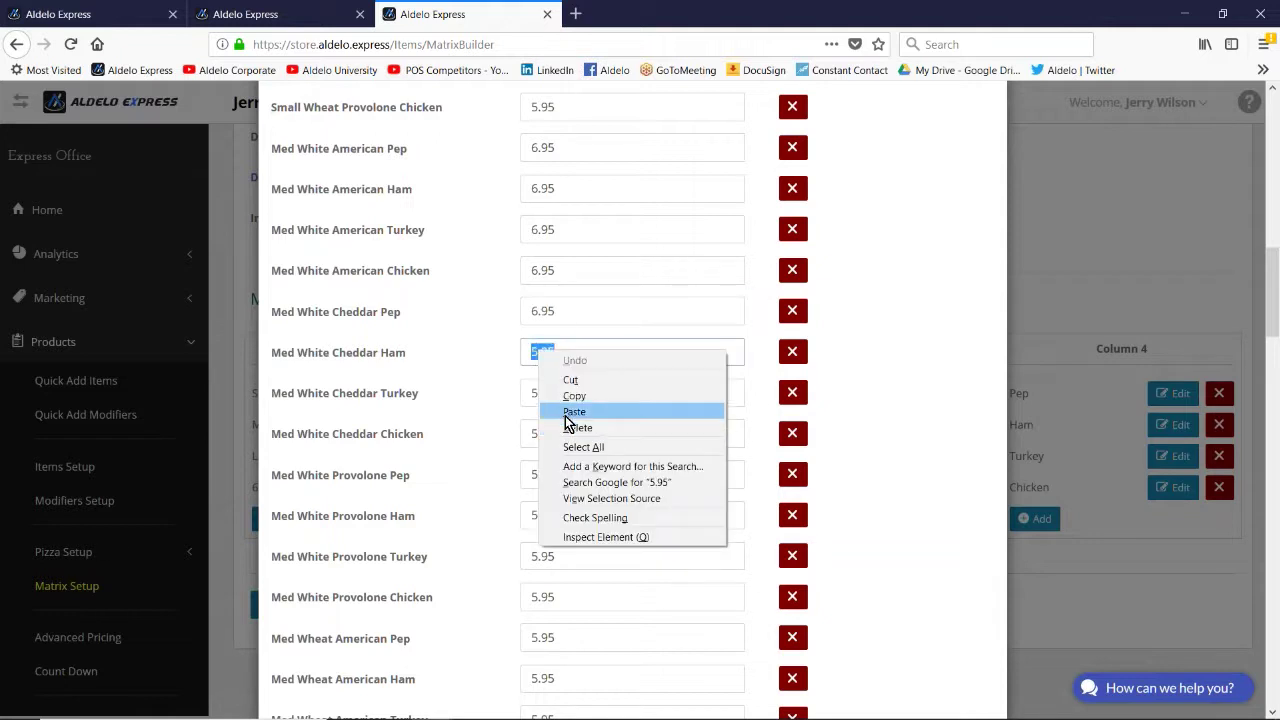
pyautogui.click(568, 411)
pyautogui.doubleClick(532, 392)
pyautogui.rightClick(534, 395)
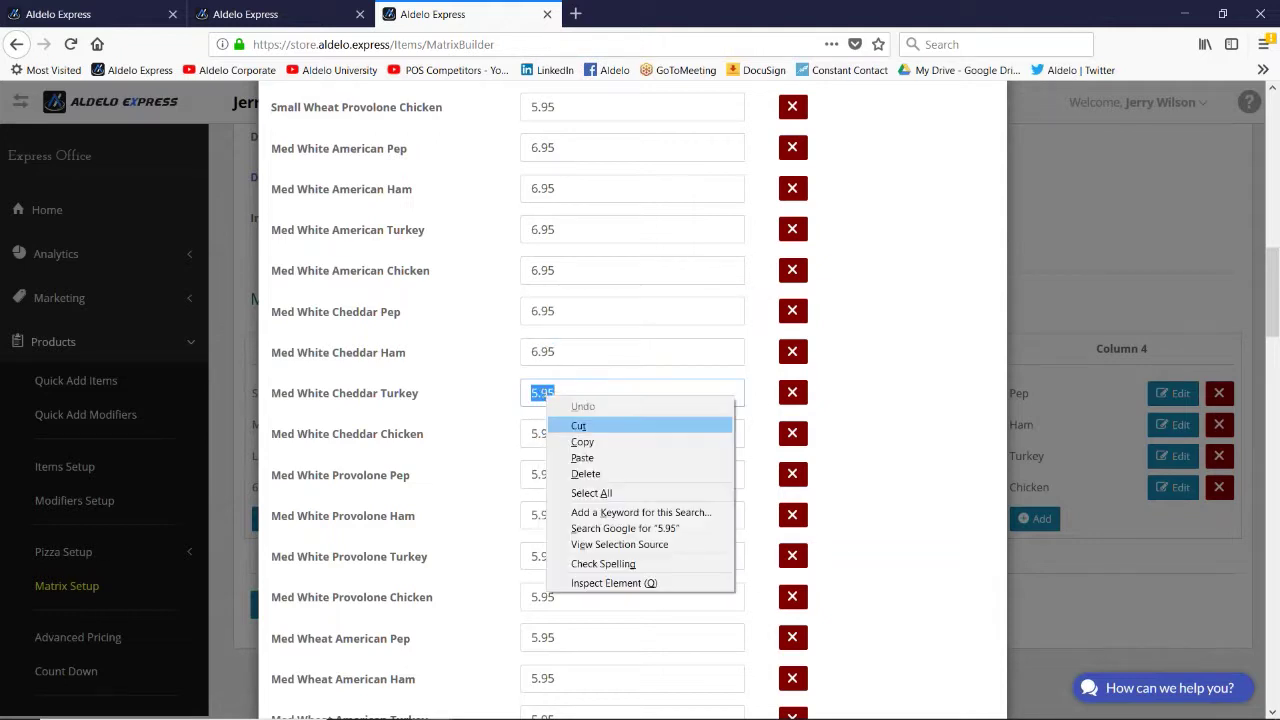
pyautogui.click(578, 452)
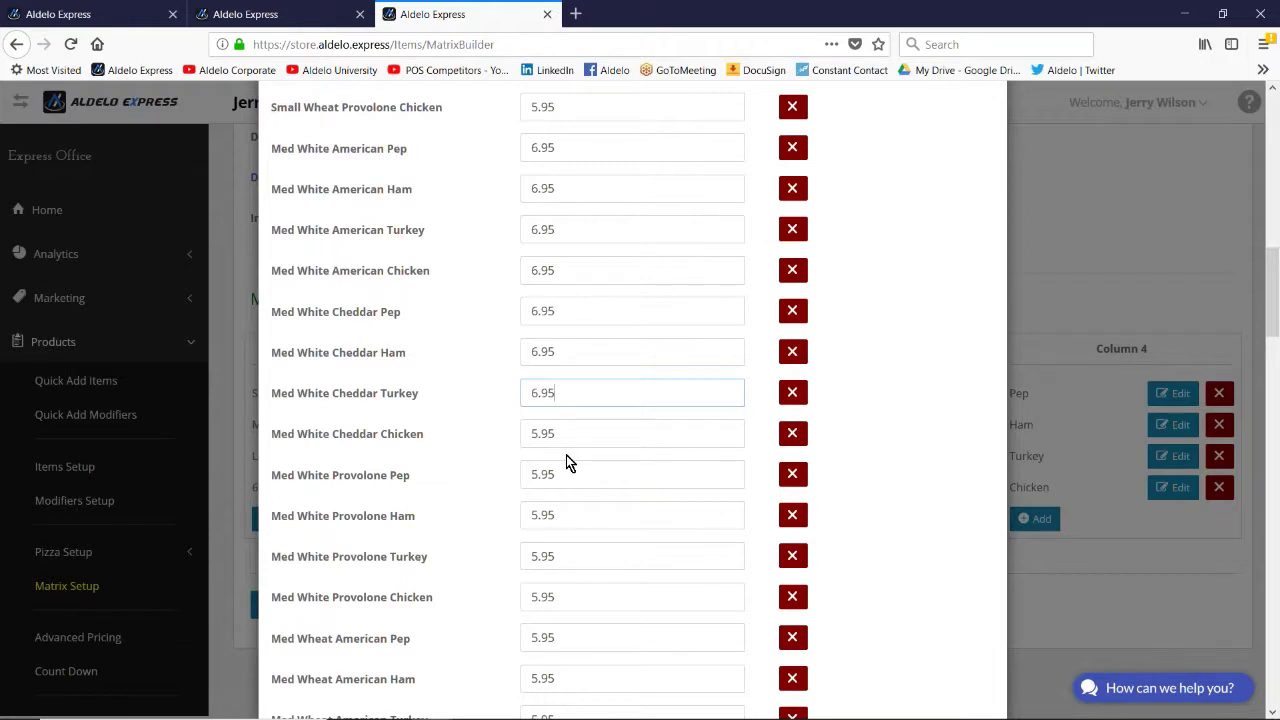
pyautogui.doubleClick(534, 430)
pyautogui.rightClick(534, 433)
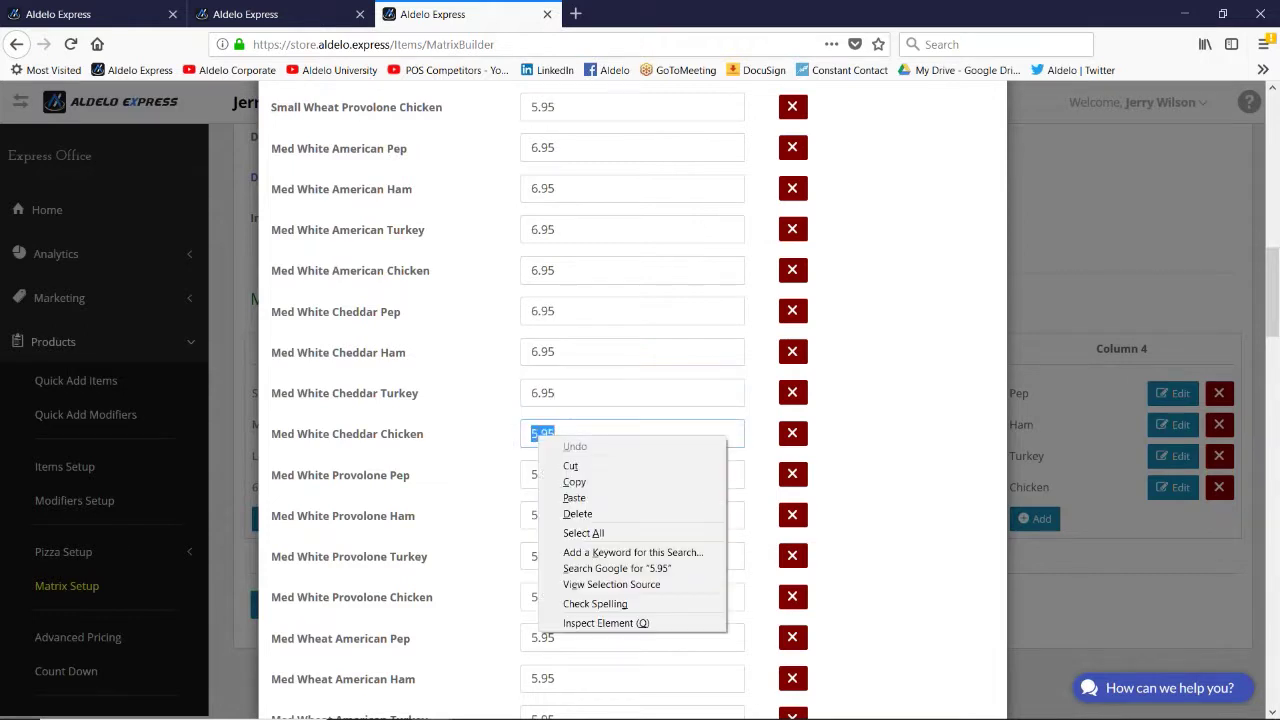
pyautogui.click(578, 490)
# - Paste 6.95 into the Med White Provolone Pep, Ham, Turkey and Chicken prices
pyautogui.doubleClick(535, 473)
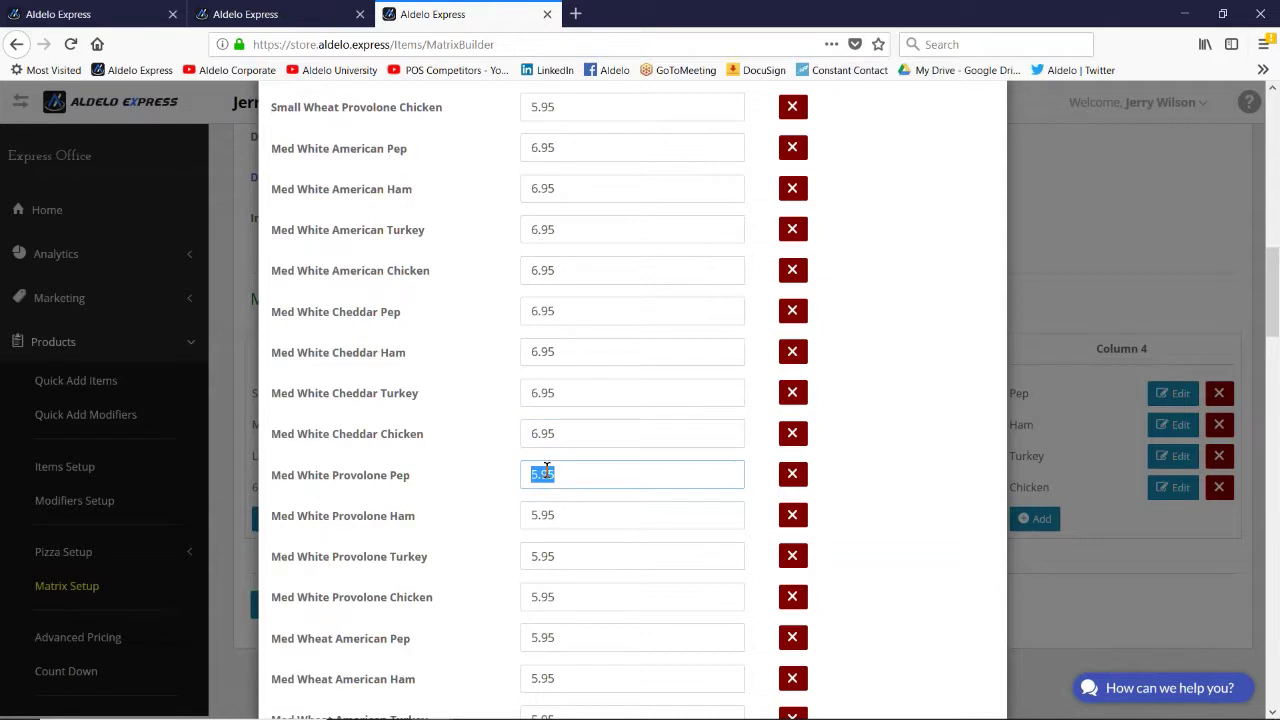
pyautogui.rightClick(538, 473)
pyautogui.click(562, 531)
pyautogui.doubleClick(535, 514)
pyautogui.rightClick(532, 514)
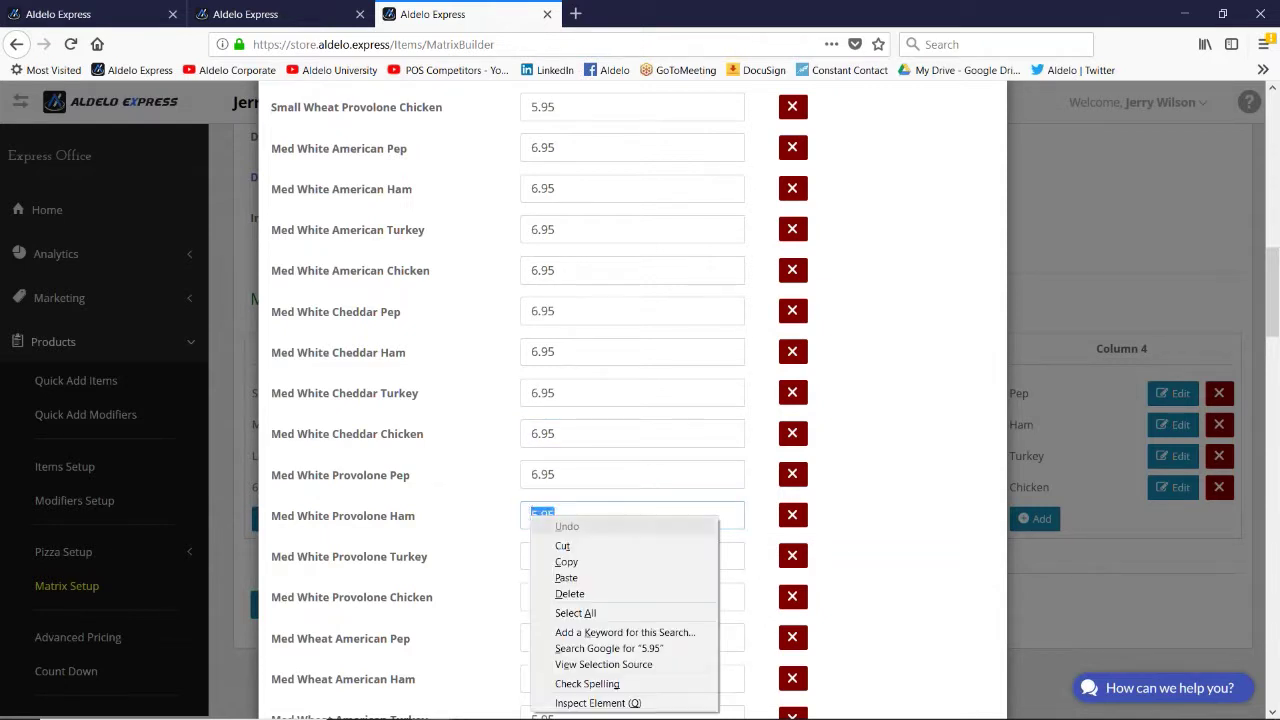
pyautogui.click(565, 577)
pyautogui.scroll(-1, 518, 543)
pyautogui.scroll(-3, 518, 543)
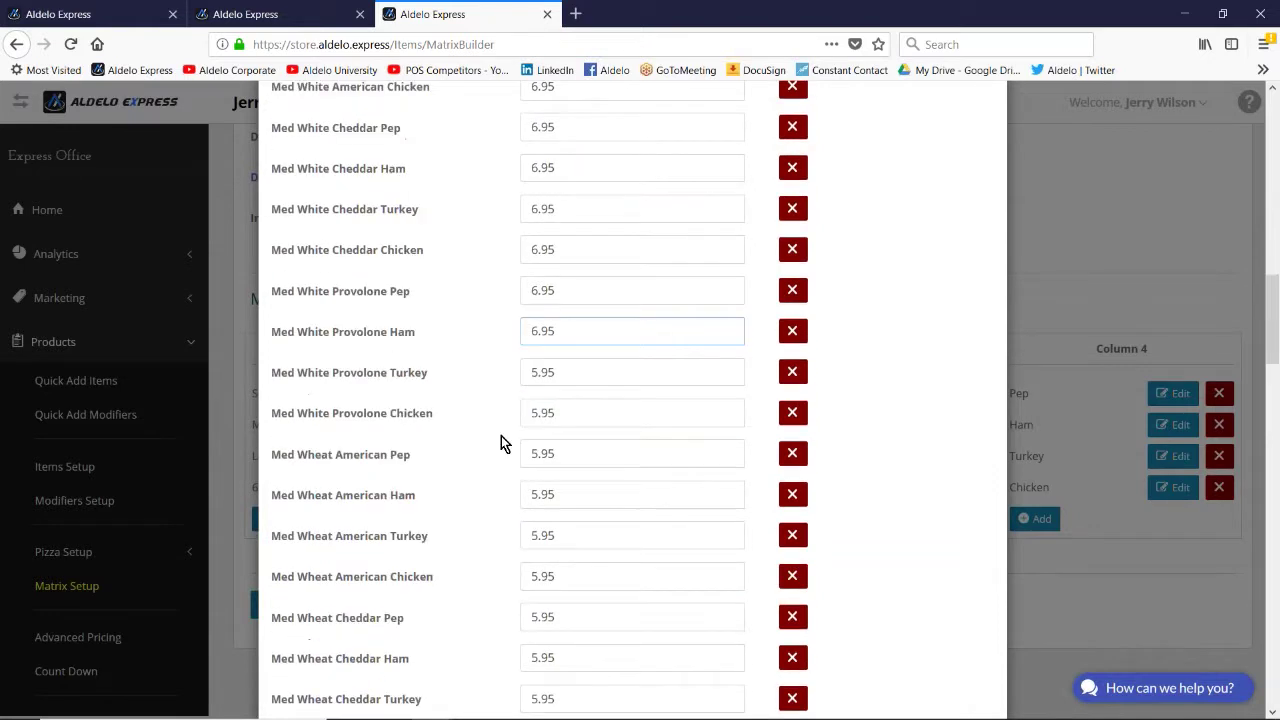
pyautogui.doubleClick(538, 372)
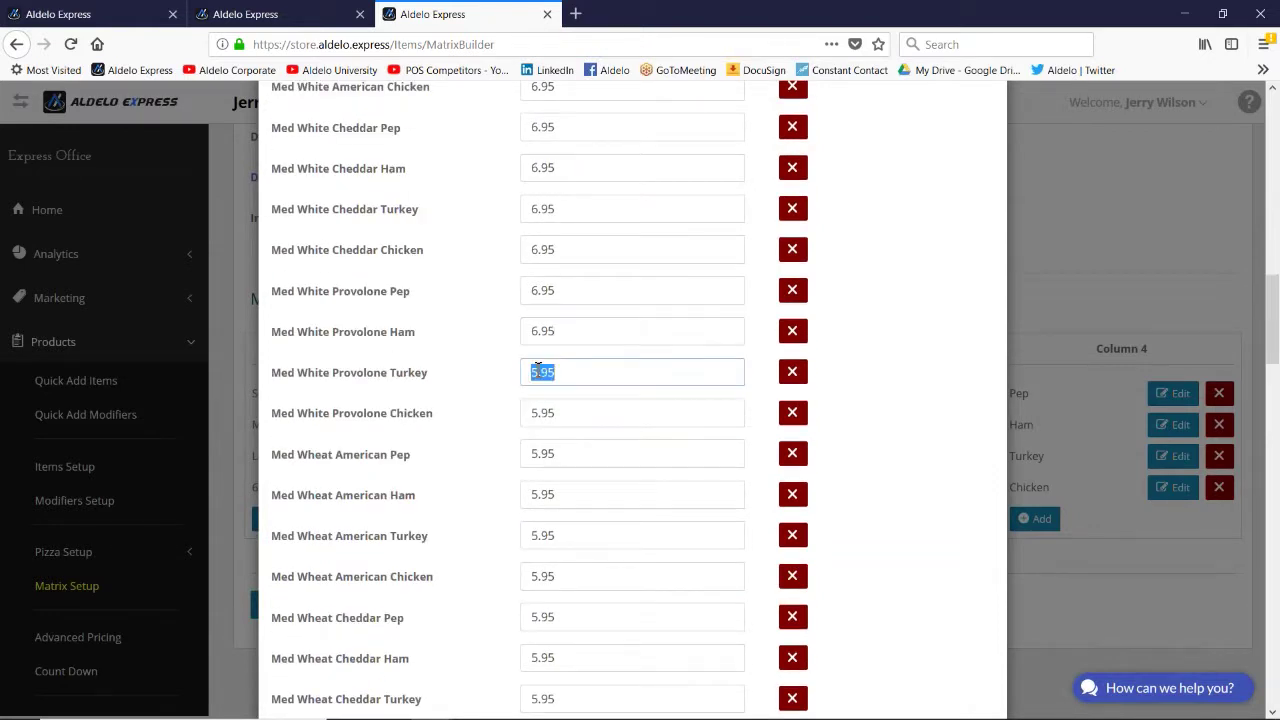
pyautogui.rightClick(557, 373)
pyautogui.click(578, 434)
pyautogui.click(558, 412)
pyautogui.doubleClick(540, 412)
pyautogui.rightClick(540, 418)
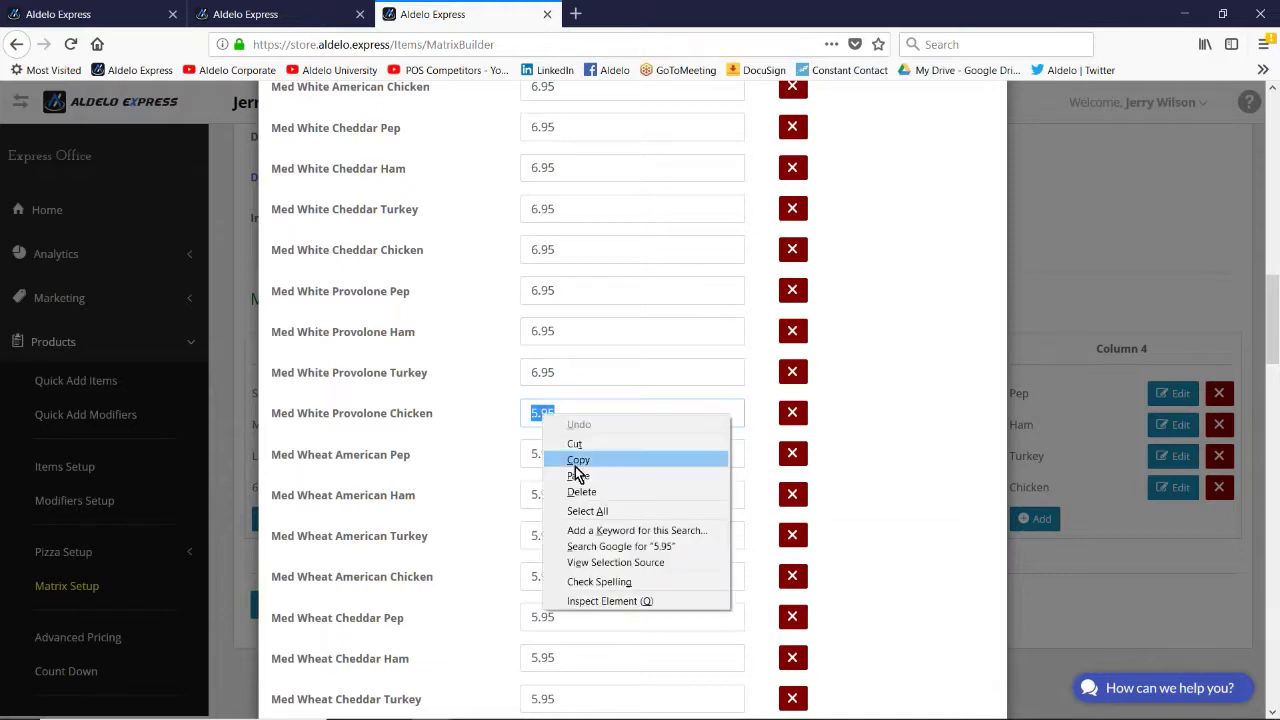
pyautogui.click(578, 474)
# - Paste 6.95 into the Med Wheat American Pep, Ham, Turkey and Chicken prices
pyautogui.moveTo(555, 453); pyautogui.dragTo(520, 452)
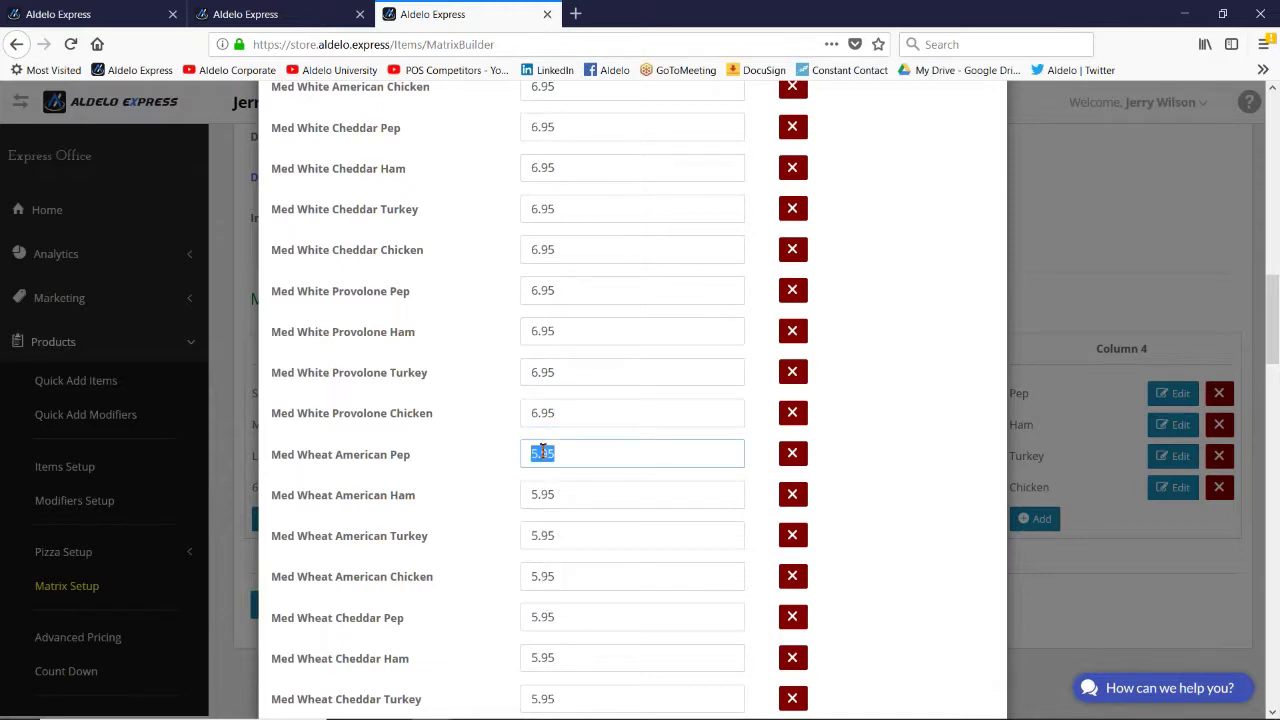
pyautogui.rightClick(560, 456)
pyautogui.click(576, 518)
pyautogui.moveTo(552, 494); pyautogui.dragTo(524, 494)
pyautogui.rightClick(542, 491)
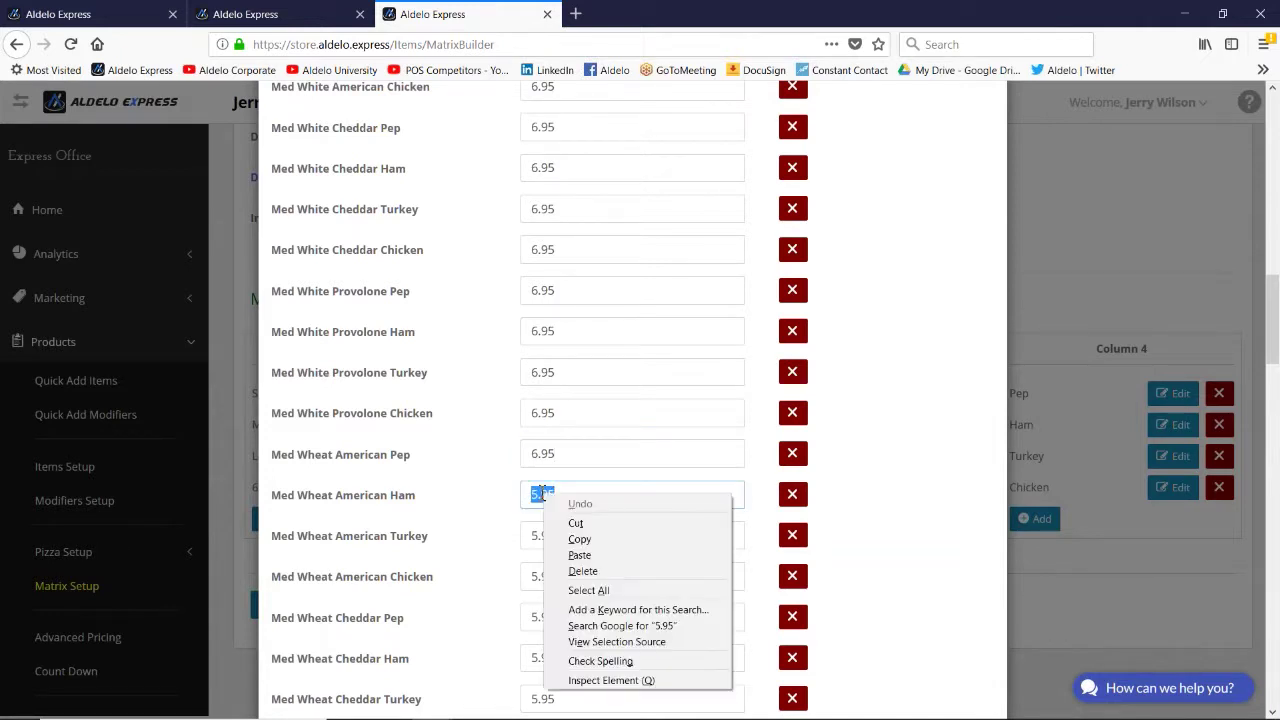
pyautogui.click(570, 555)
pyautogui.doubleClick(532, 535)
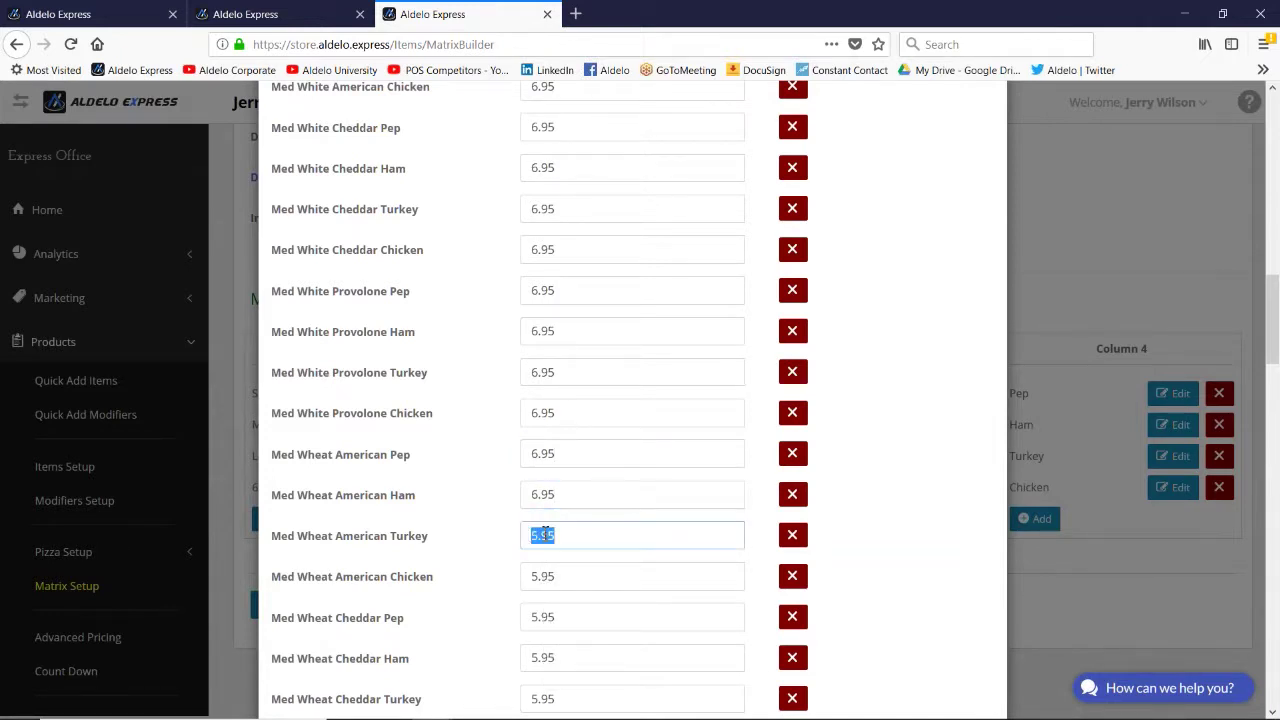
pyautogui.rightClick(570, 534)
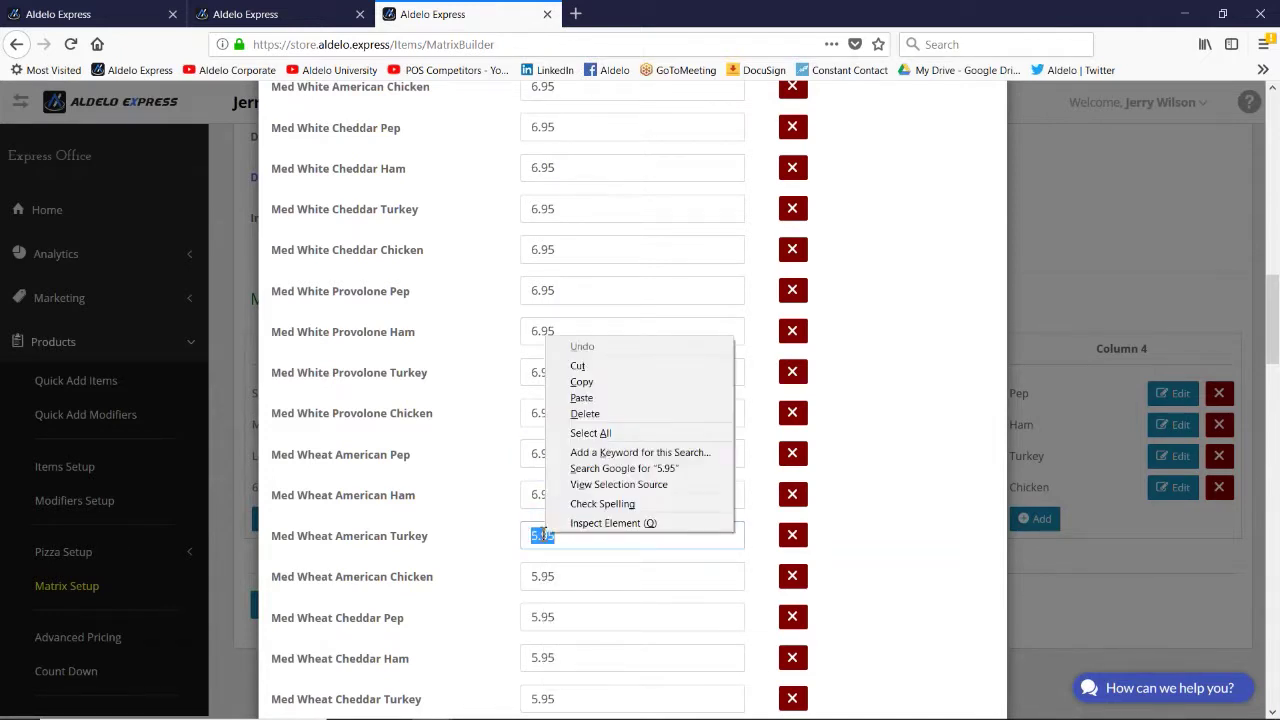
pyautogui.click(585, 398)
pyautogui.scroll(-5, 487, 437)
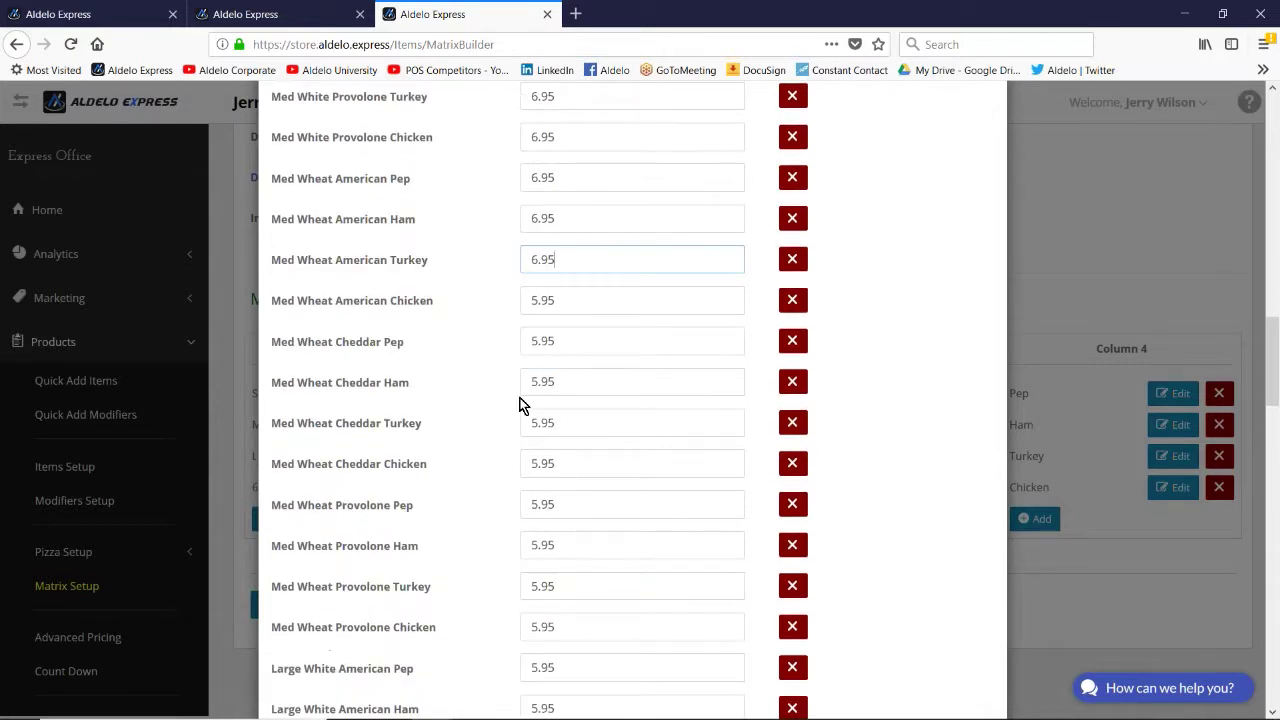
pyautogui.doubleClick(531, 300)
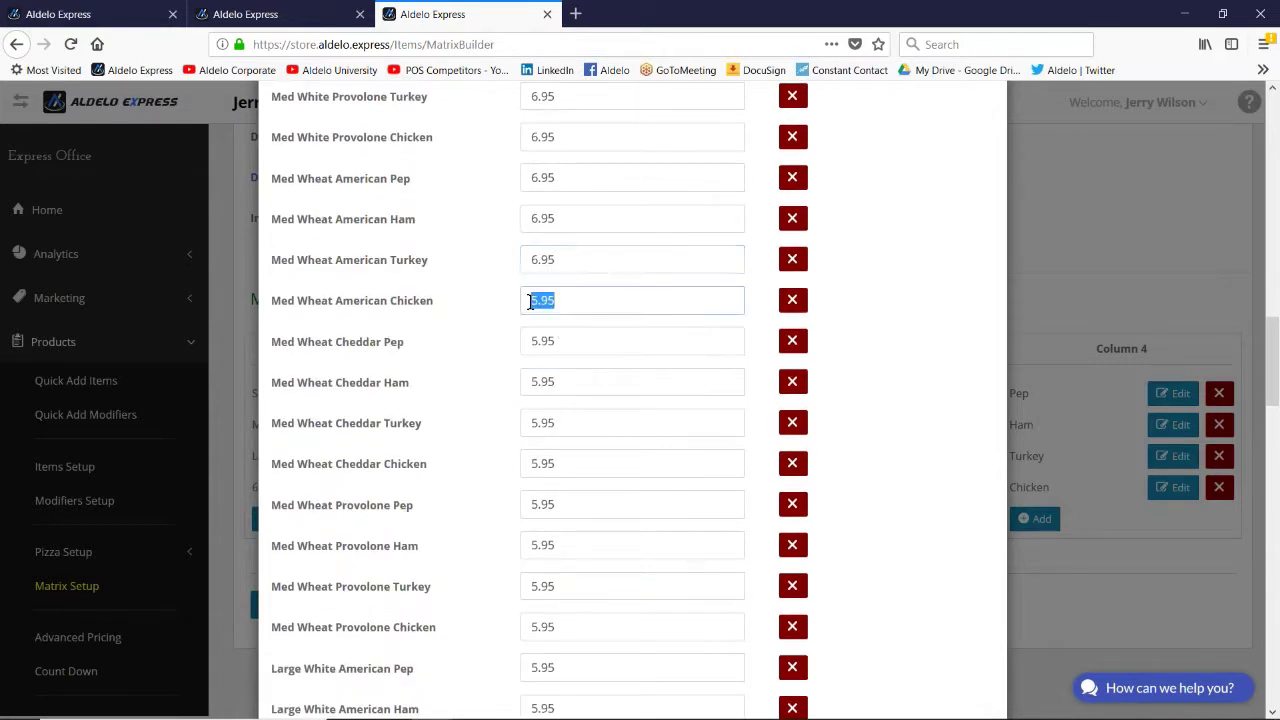
pyautogui.rightClick(545, 308)
pyautogui.click(578, 369)
# - Paste 6.95 into the Med Wheat Cheddar Pep, Ham, Turkey and Chicken prices
pyautogui.doubleClick(545, 340)
pyautogui.rightClick(555, 341)
pyautogui.click(553, 340)
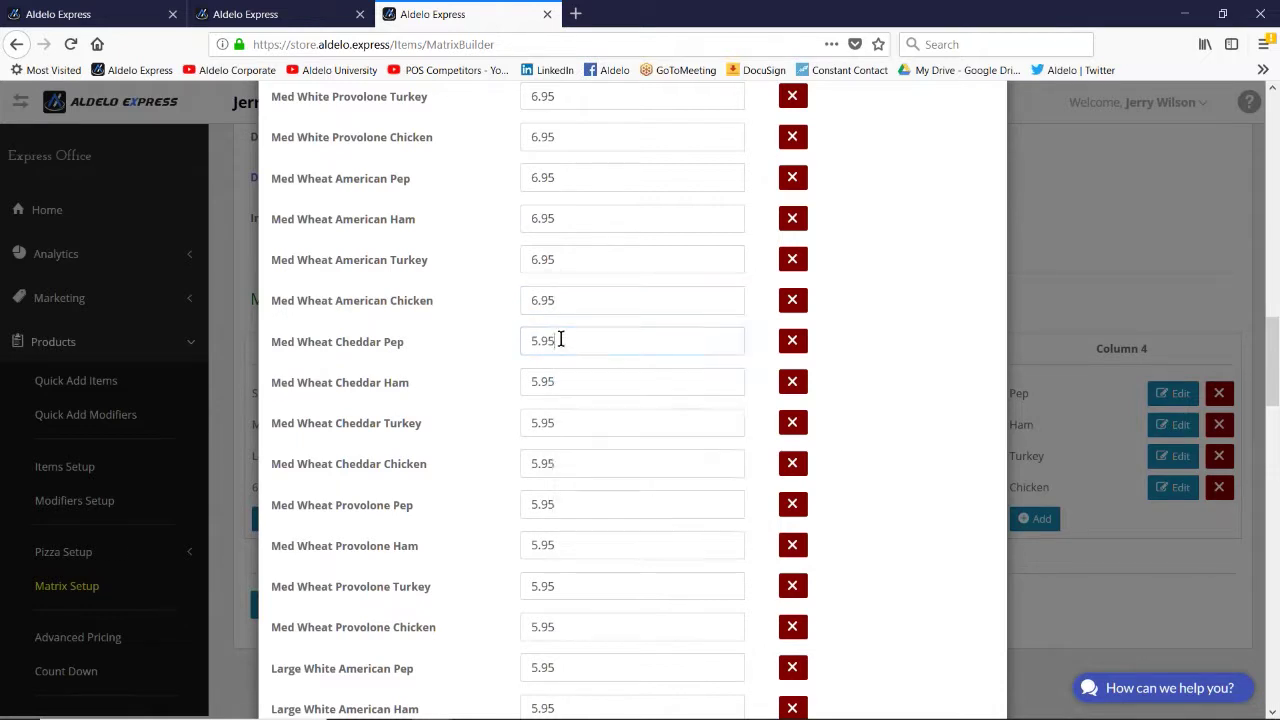
pyautogui.doubleClick(545, 340)
pyautogui.rightClick(550, 341)
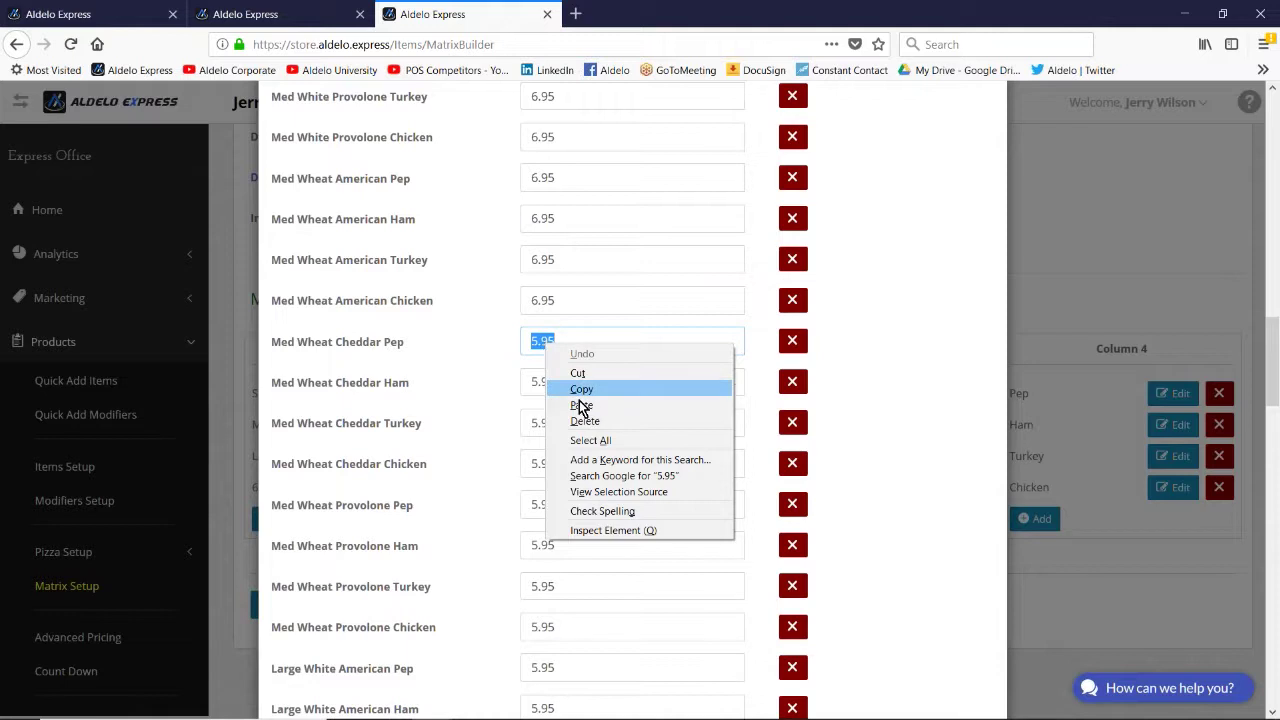
pyautogui.click(582, 386)
pyautogui.doubleClick(545, 381)
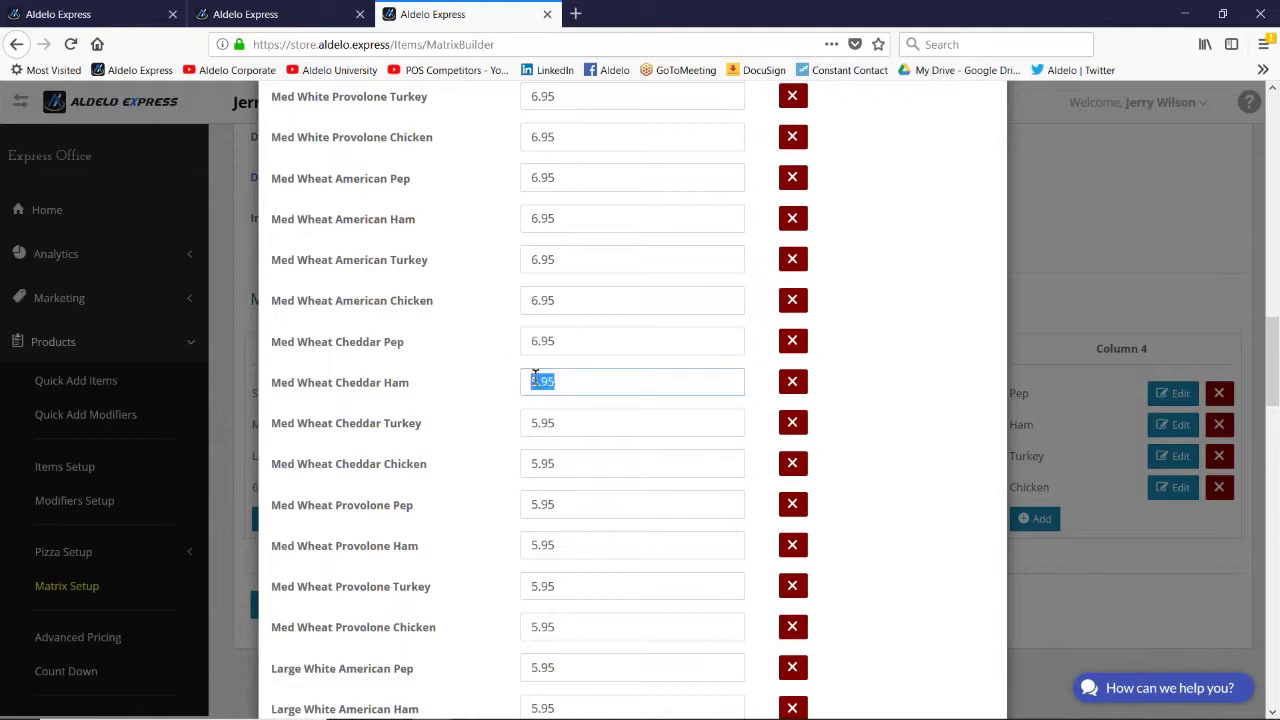
pyautogui.rightClick(536, 375)
pyautogui.click(574, 441)
pyautogui.doubleClick(543, 422)
pyautogui.rightClick(549, 423)
pyautogui.click(588, 486)
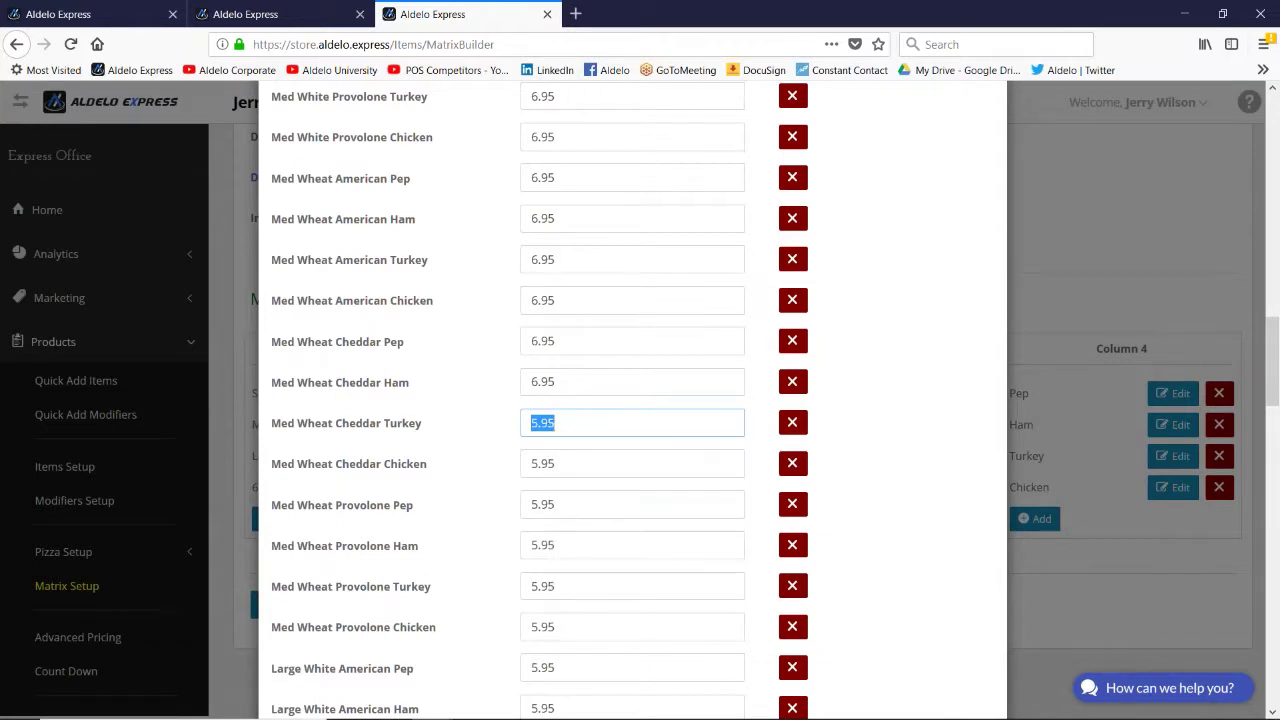
pyautogui.doubleClick(543, 461)
pyautogui.rightClick(545, 460)
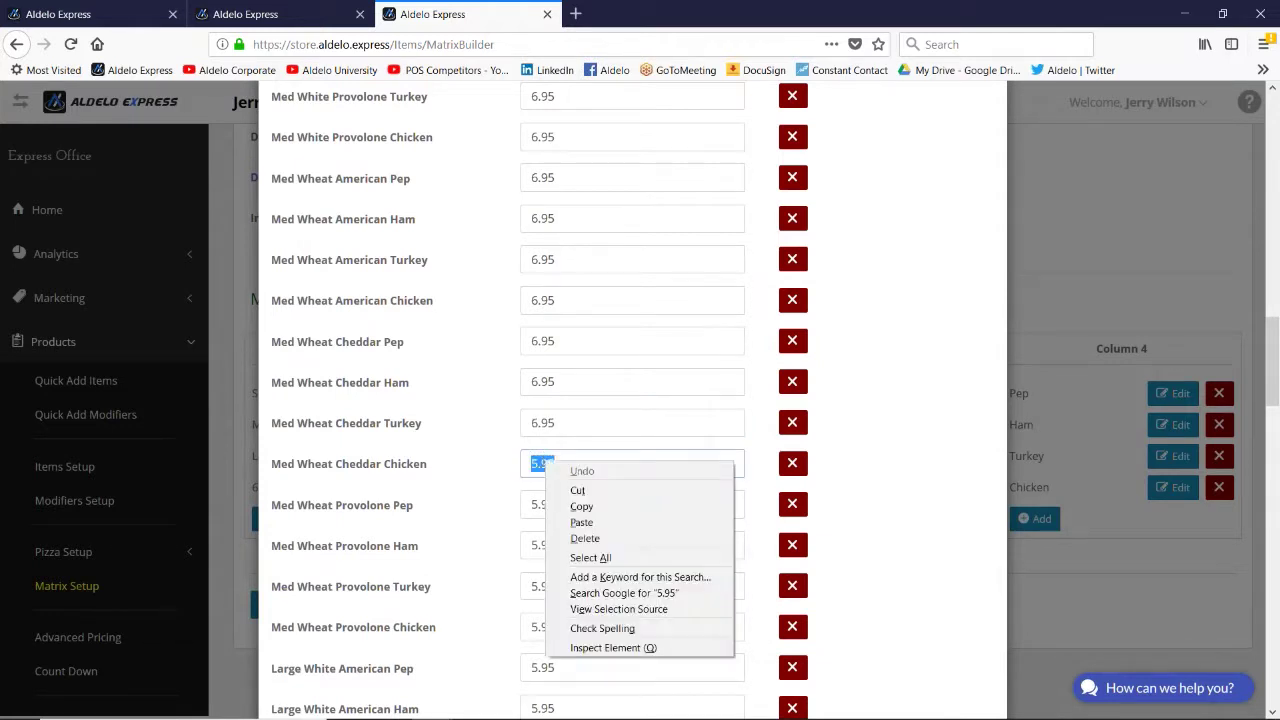
pyautogui.click(580, 520)
# - Paste 6.95 into Med Wheat Provolone Pep, Ham and Turkey, then close the preview
pyautogui.doubleClick(543, 504)
pyautogui.rightClick(549, 506)
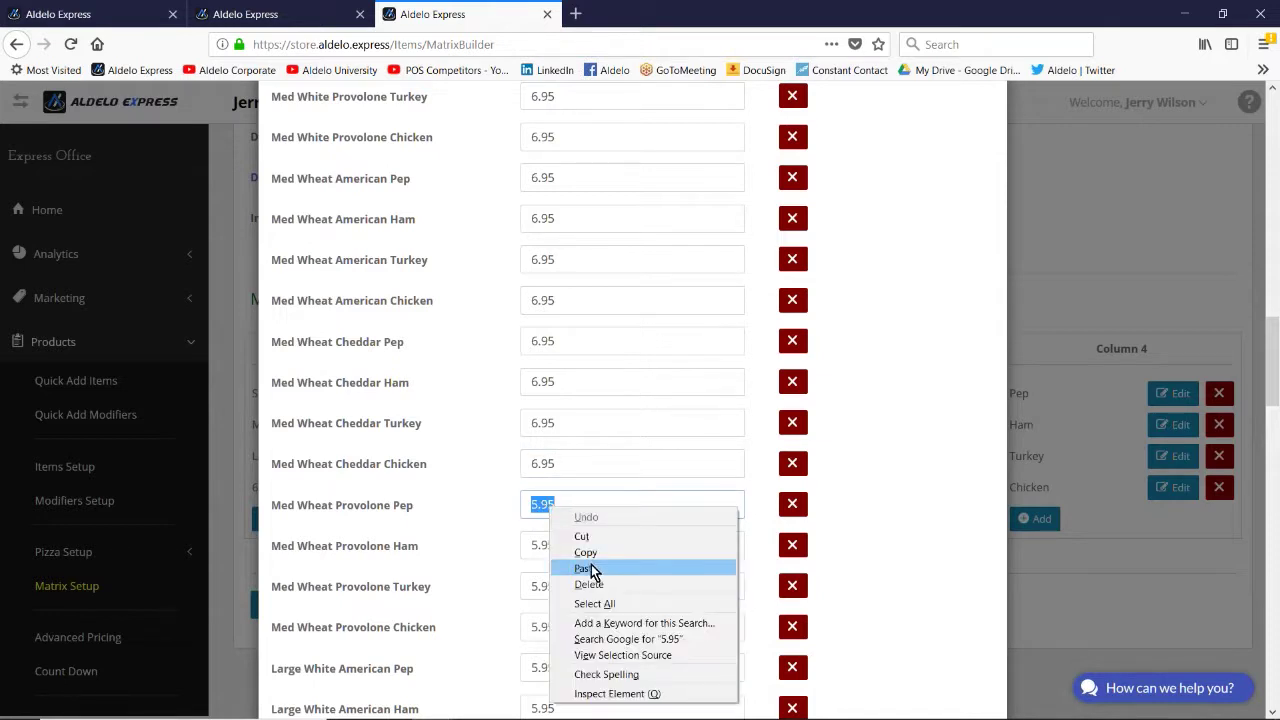
pyautogui.click(588, 568)
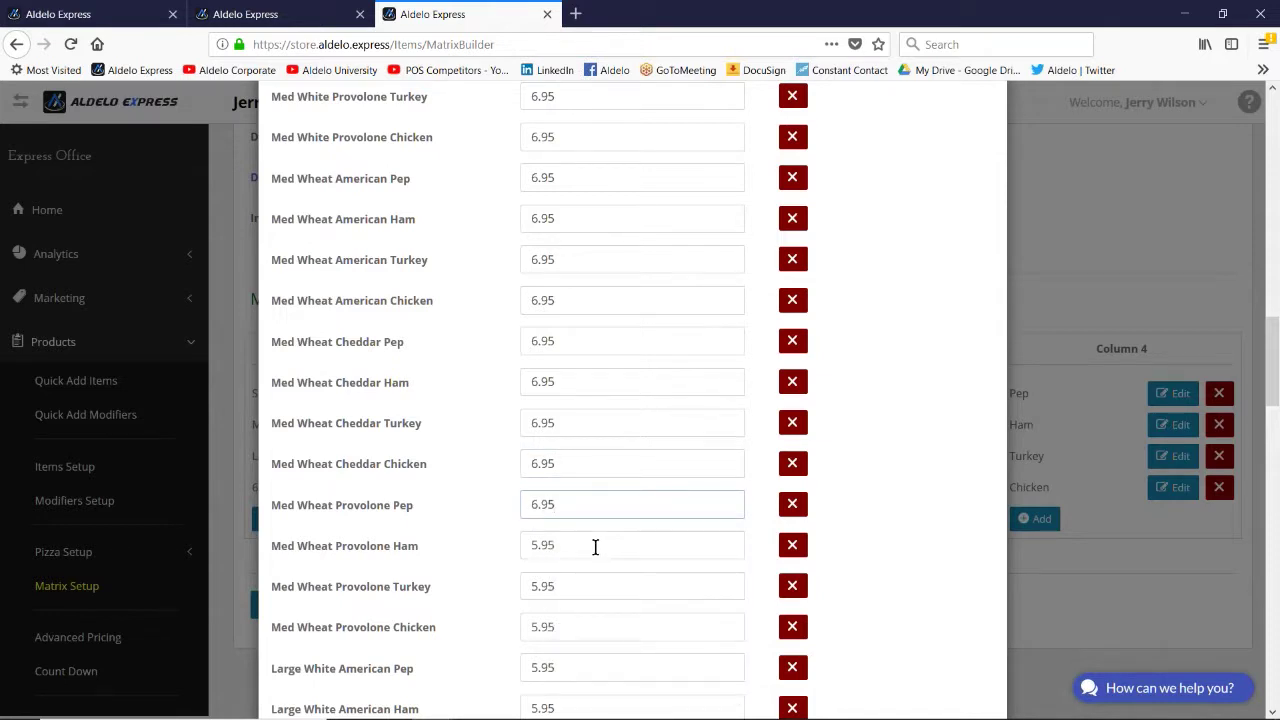
pyautogui.scroll(-3, 595, 547)
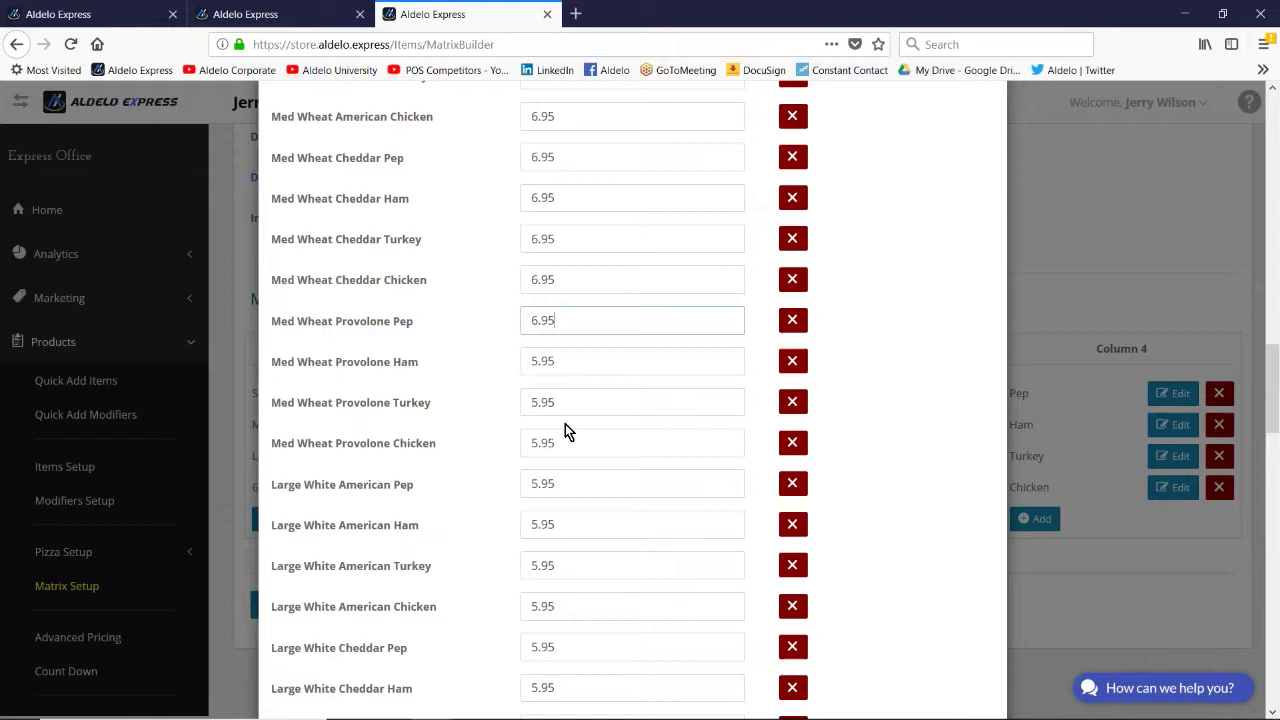
pyautogui.doubleClick(538, 361)
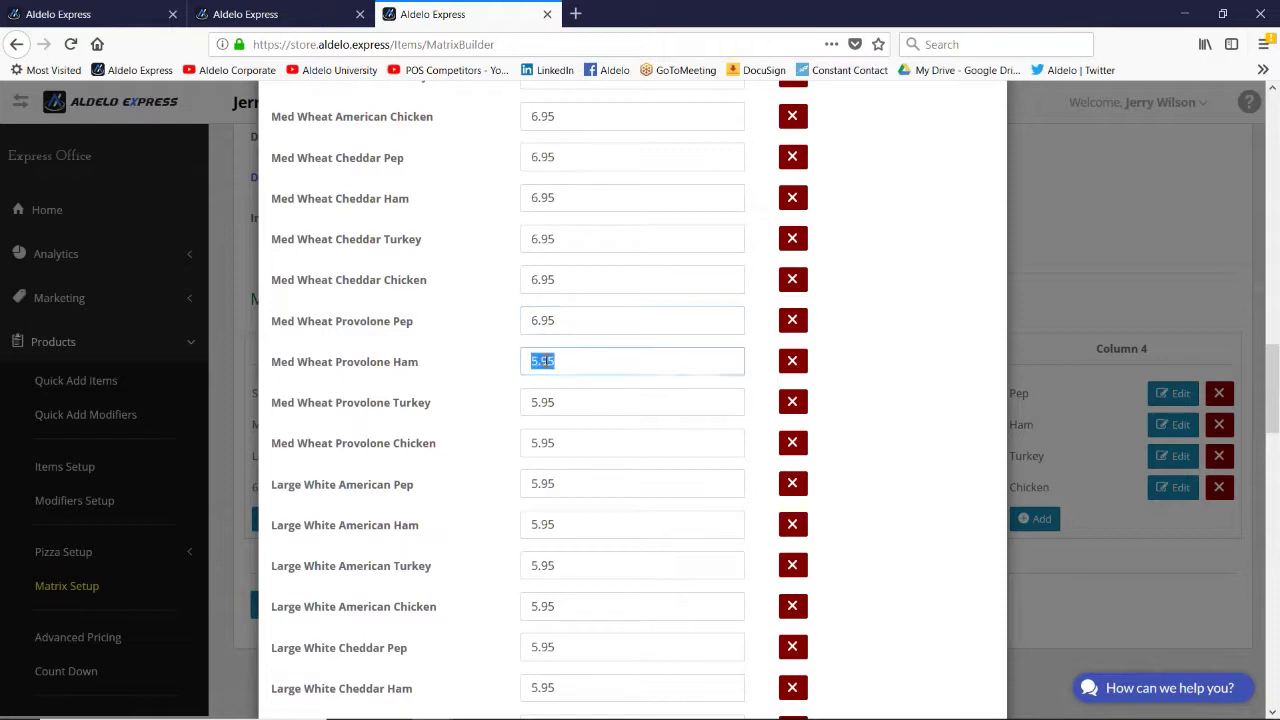
pyautogui.rightClick(530, 361)
pyautogui.click(588, 423)
pyautogui.moveTo(537, 401); pyautogui.dragTo(560, 400)
pyautogui.doubleClick(530, 401)
pyautogui.rightClick(537, 401)
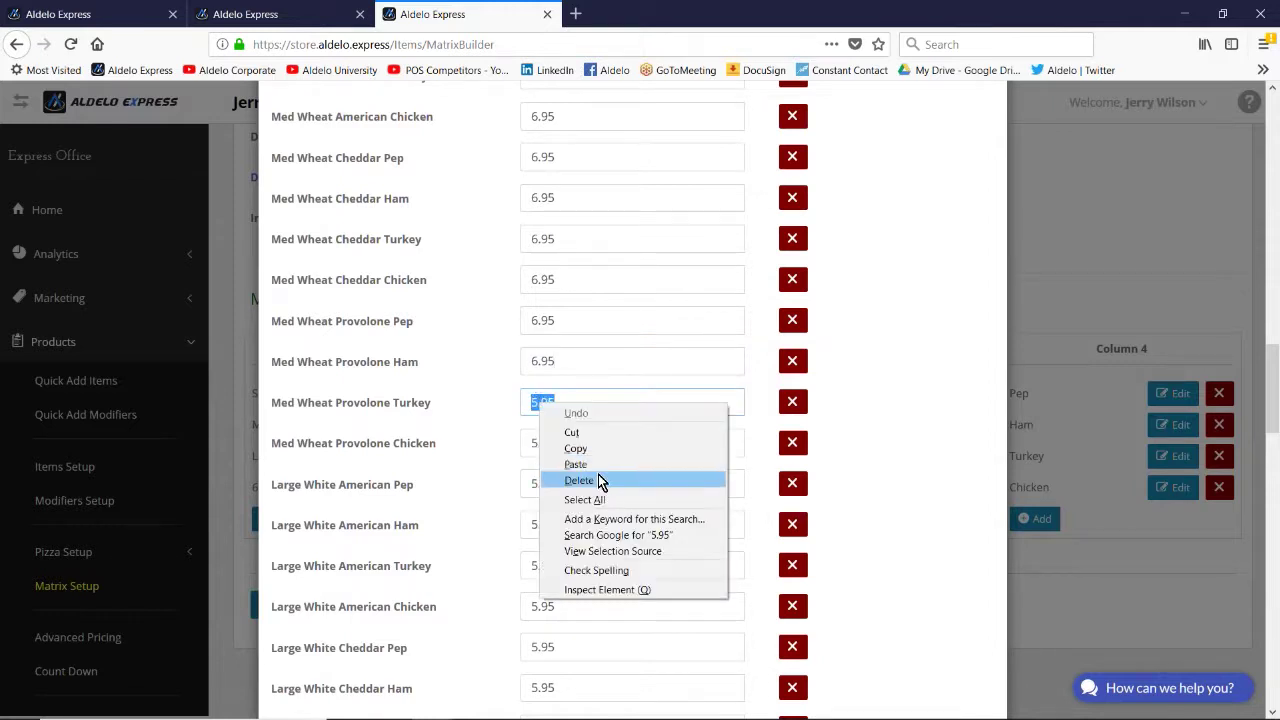
pyautogui.click(597, 466)
pyautogui.scroll(15, 475, 481)
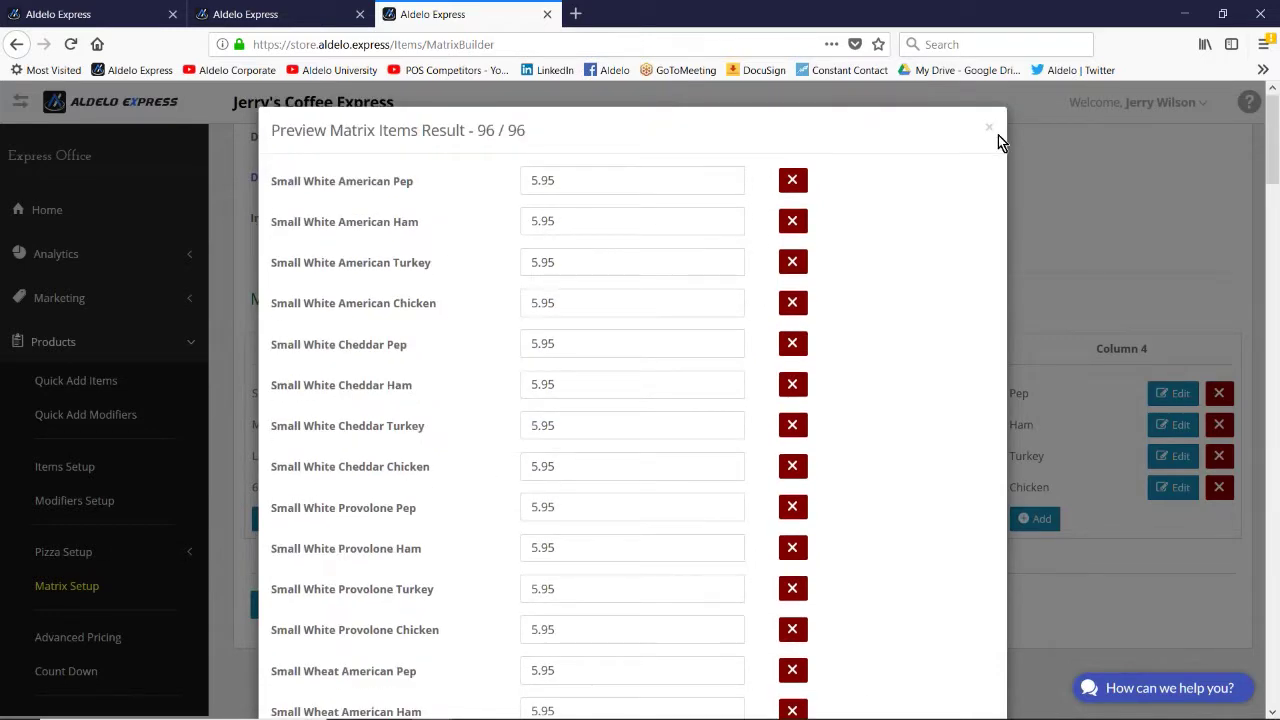
pyautogui.click(989, 127)
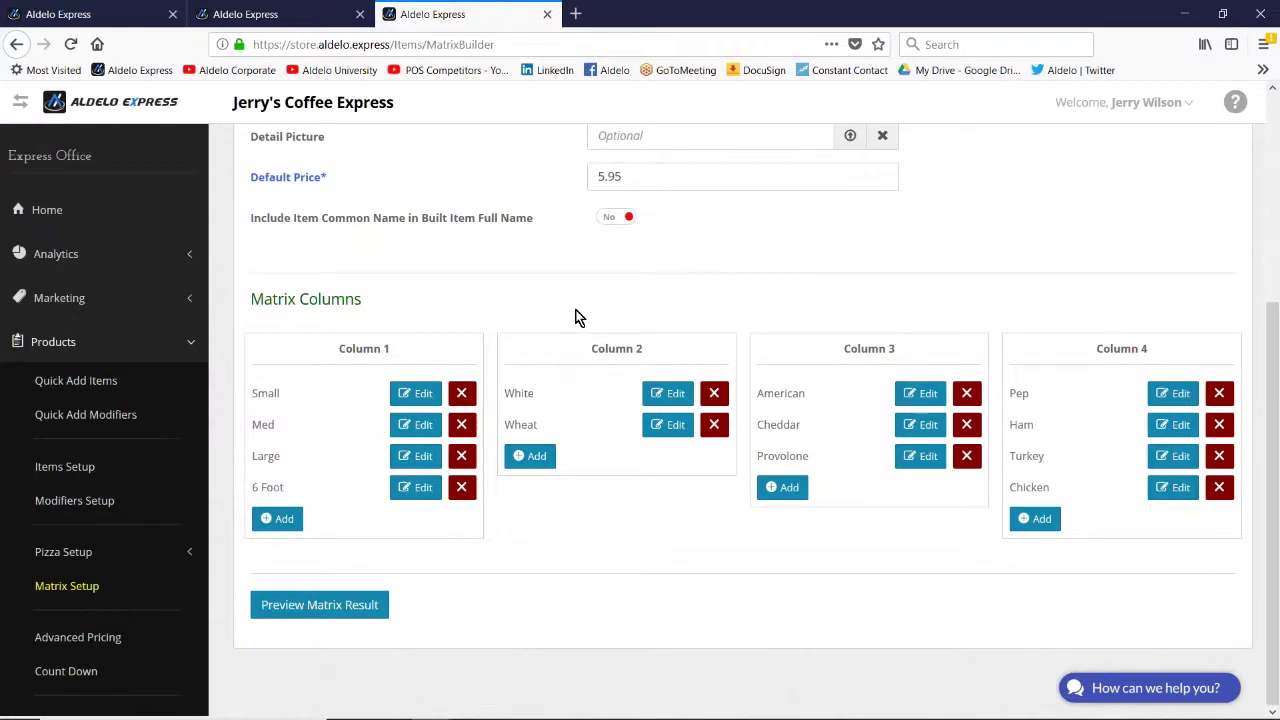
# - Collapse Products and go to Settings > Store Config > Hostess Config in the sidebar
pyautogui.click(53, 343)
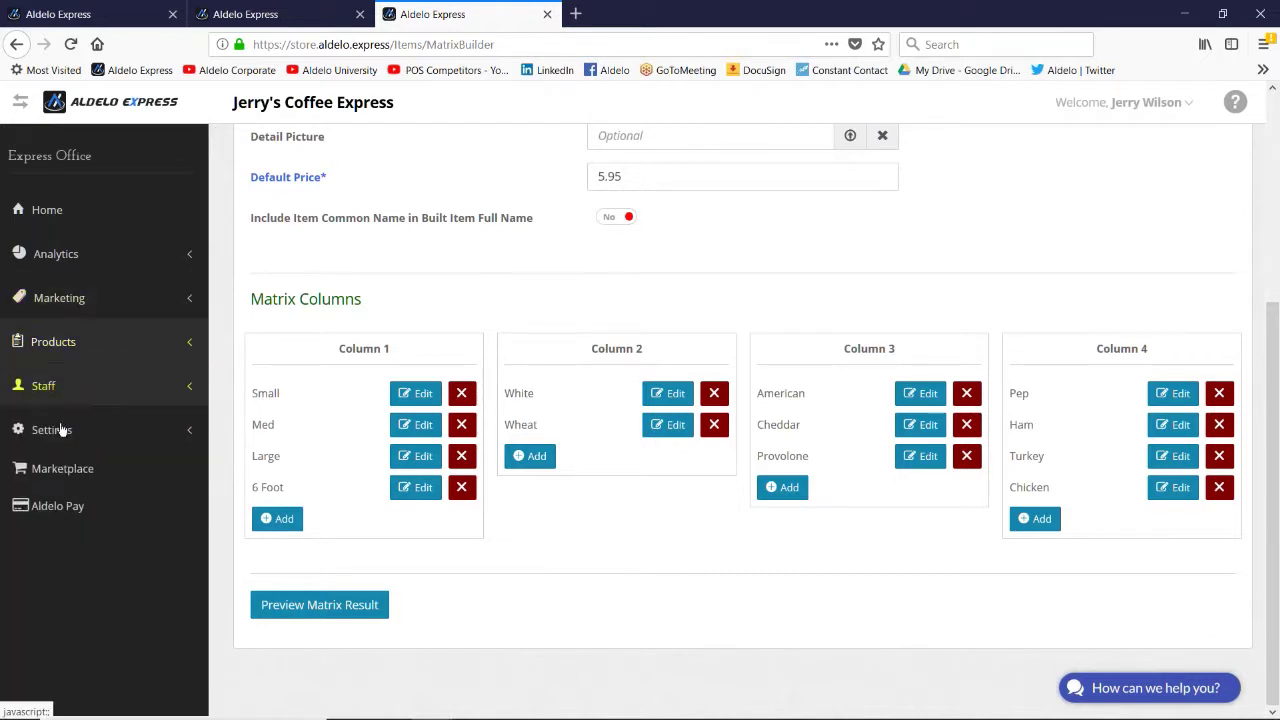
pyautogui.click(60, 430)
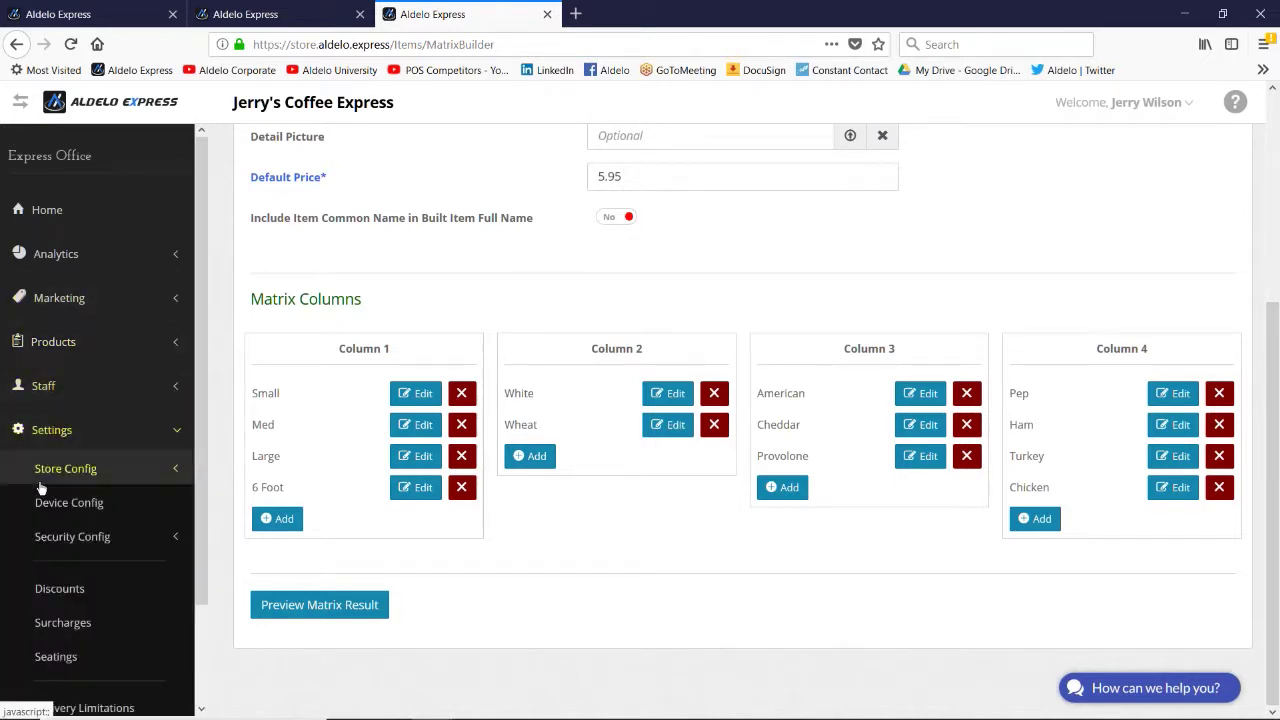
pyautogui.scroll(-3, 40, 485)
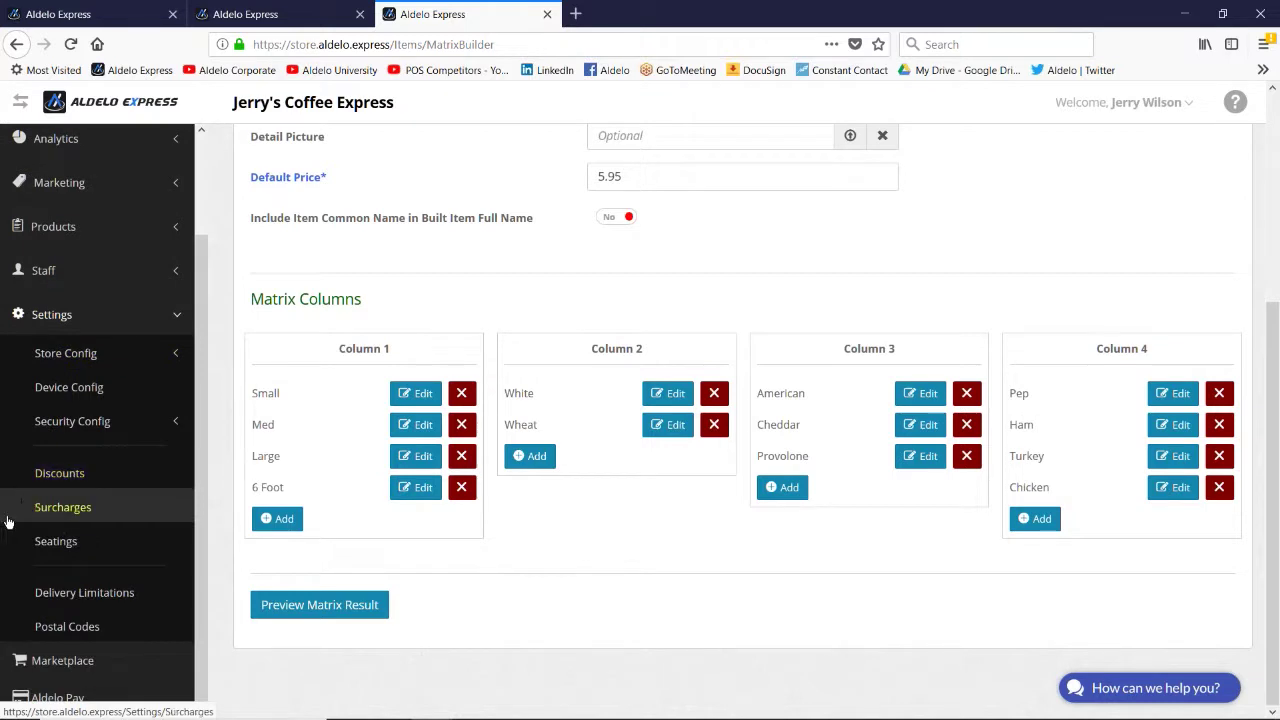
pyautogui.click(55, 358)
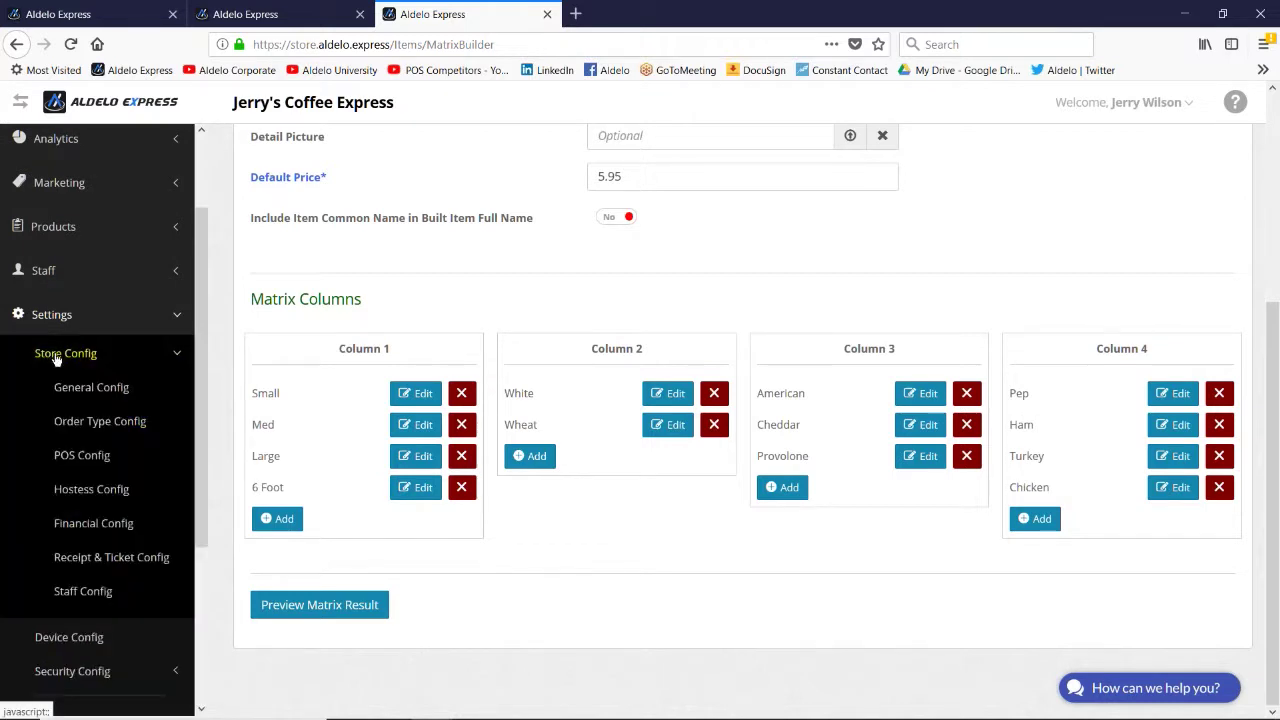
pyautogui.click(108, 489)
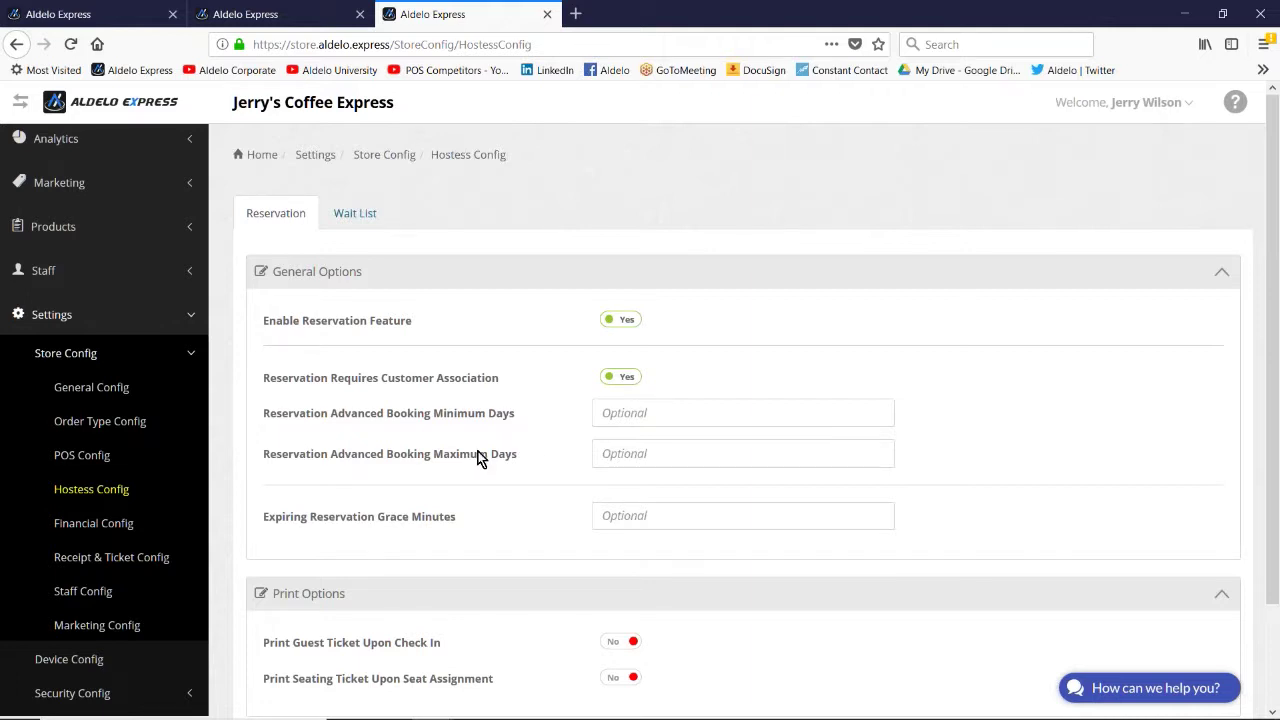
# - Look over the Reservation options, then switch Hostess Config to its Wait List tab
pyautogui.scroll(-1, 475, 458)
pyautogui.scroll(-2, 475, 458)
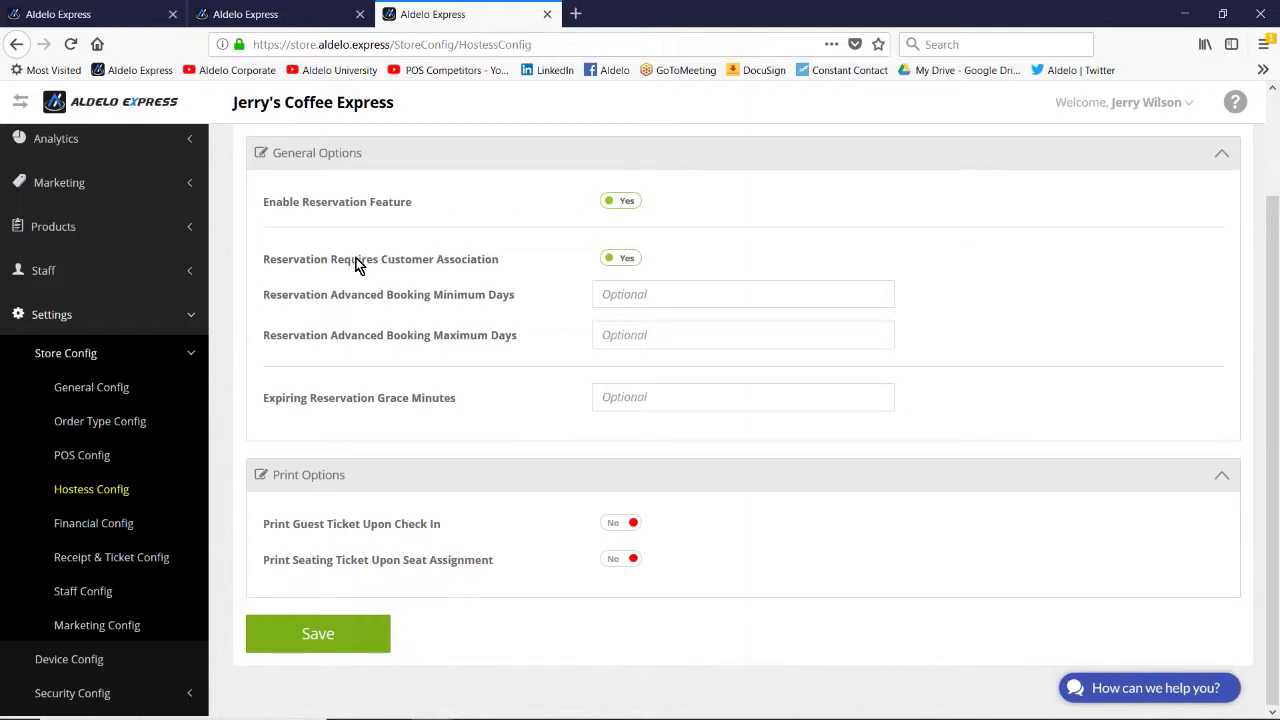
pyautogui.scroll(3, 360, 291)
pyautogui.click(356, 215)
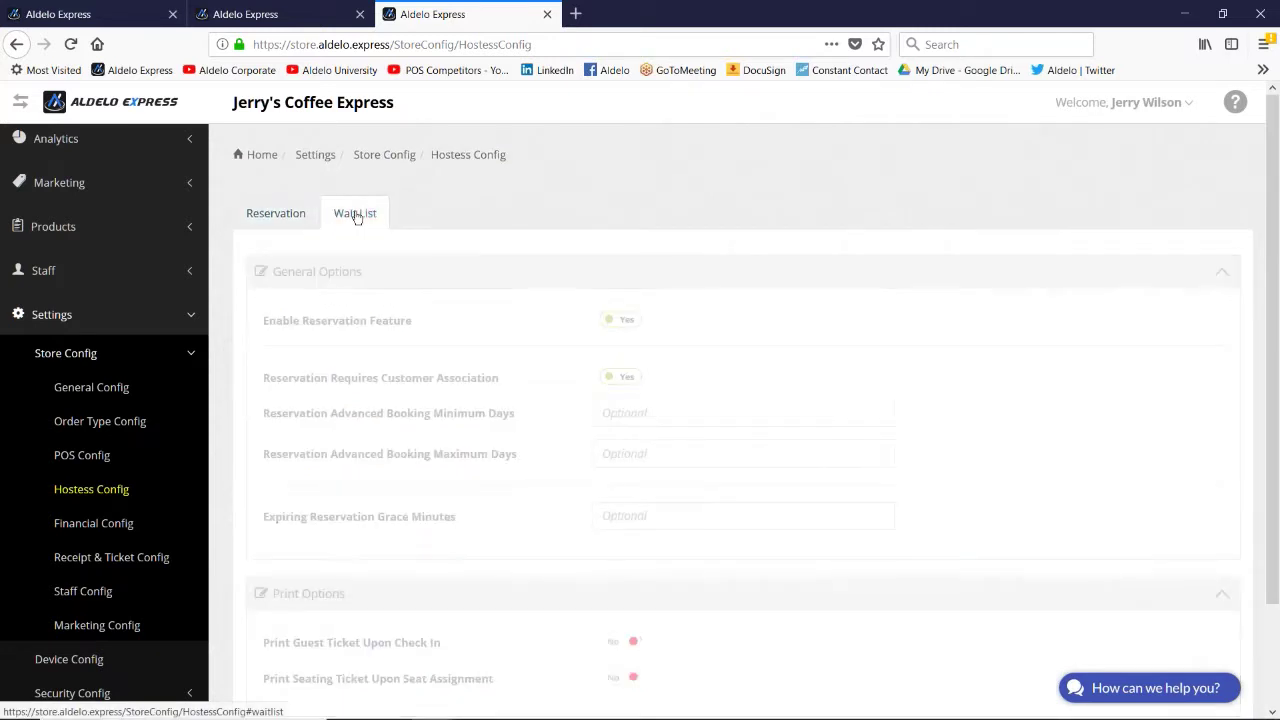
# - Set Enable Wait List Feature and Requires Customer Association to Yes, save, and minimize the browser
pyautogui.click(618, 320)
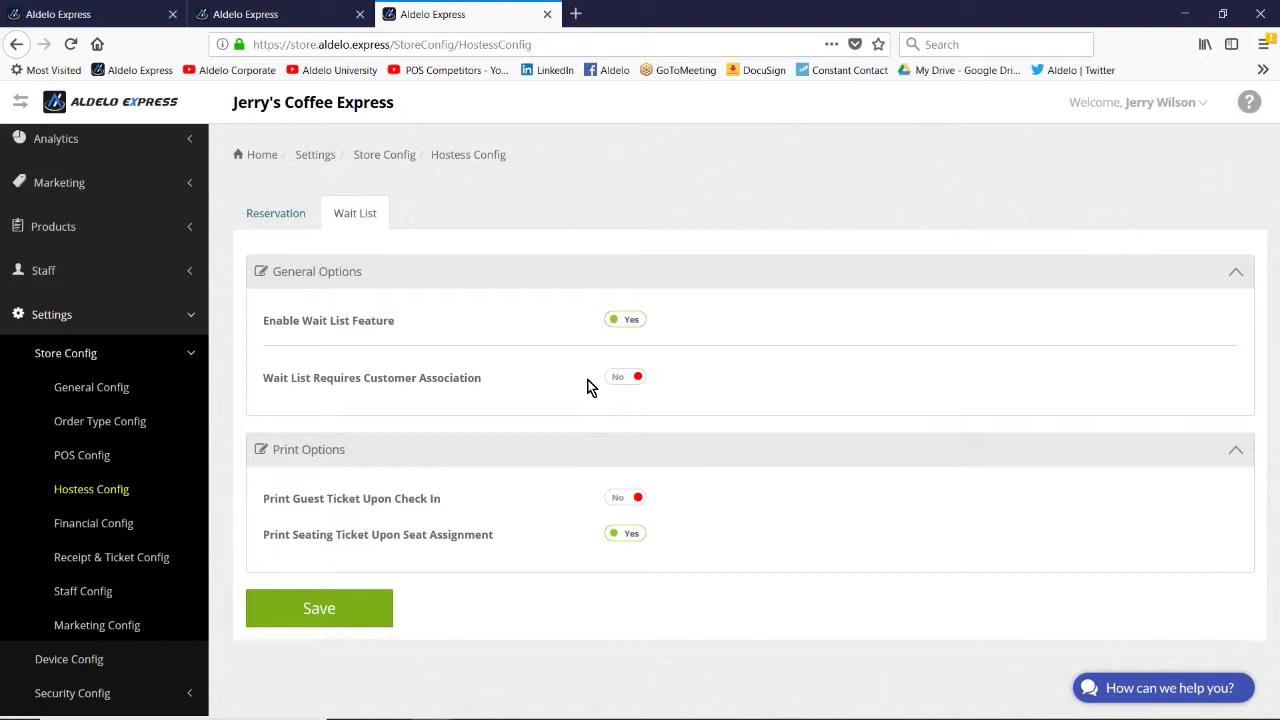
pyautogui.click(624, 377)
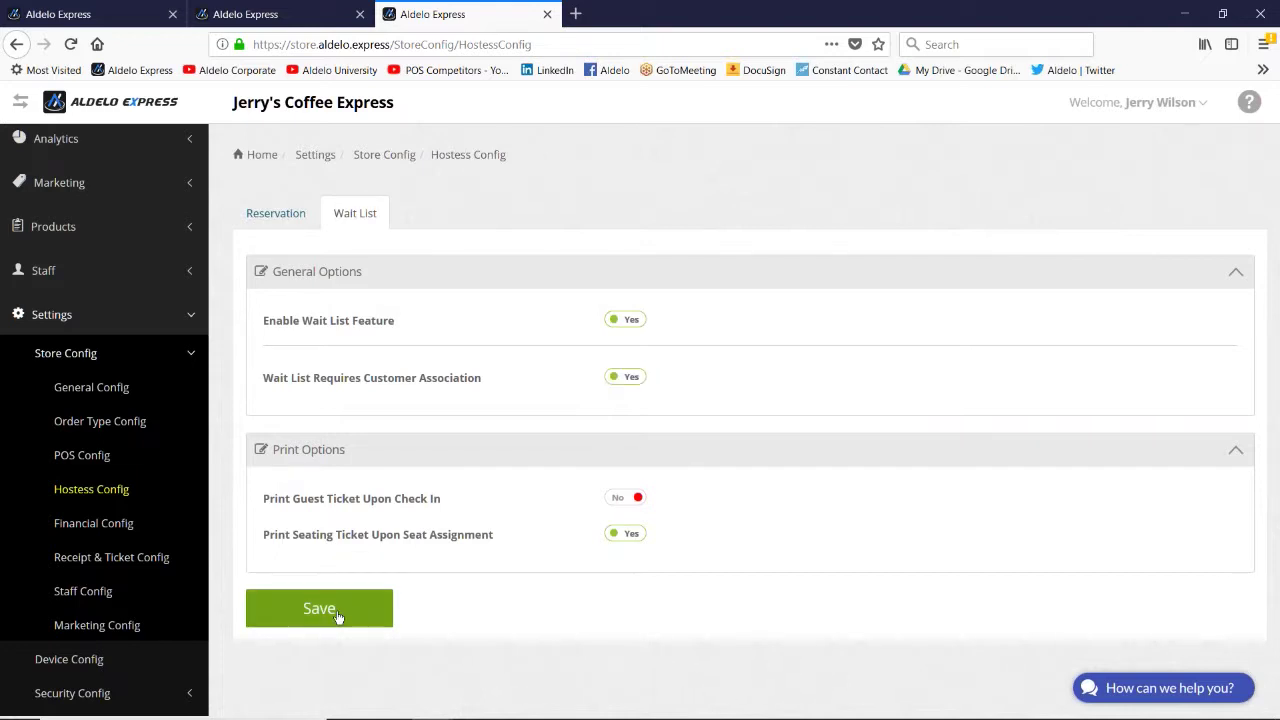
pyautogui.click(286, 618)
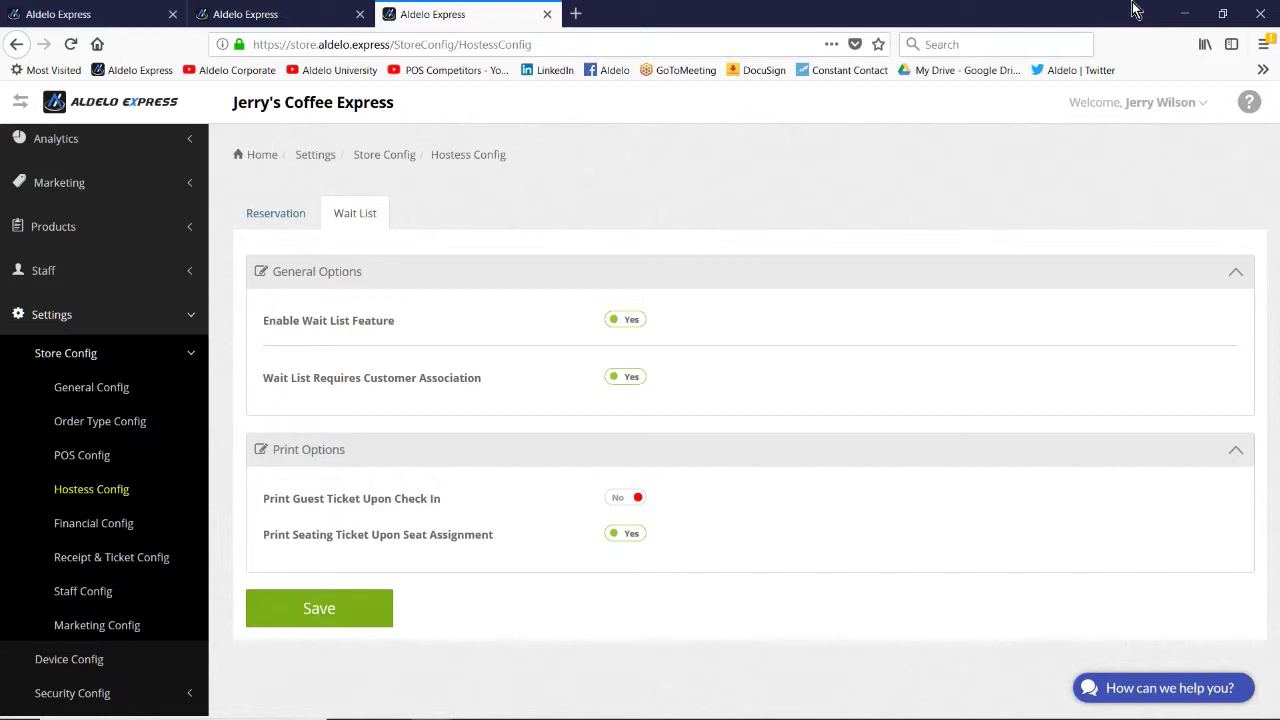
pyautogui.click(1184, 20)
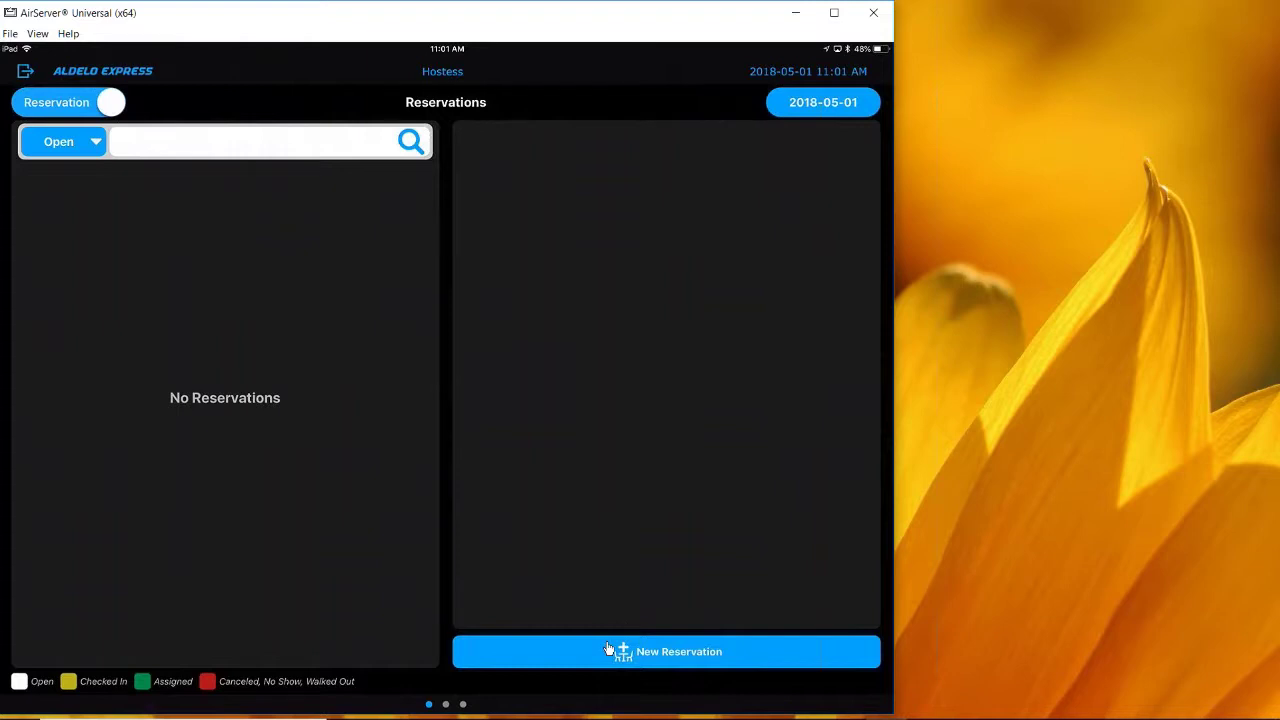
# - Start a New Reservation on the mirrored iPad's Hostess Reservations screen
pyautogui.click(608, 650)
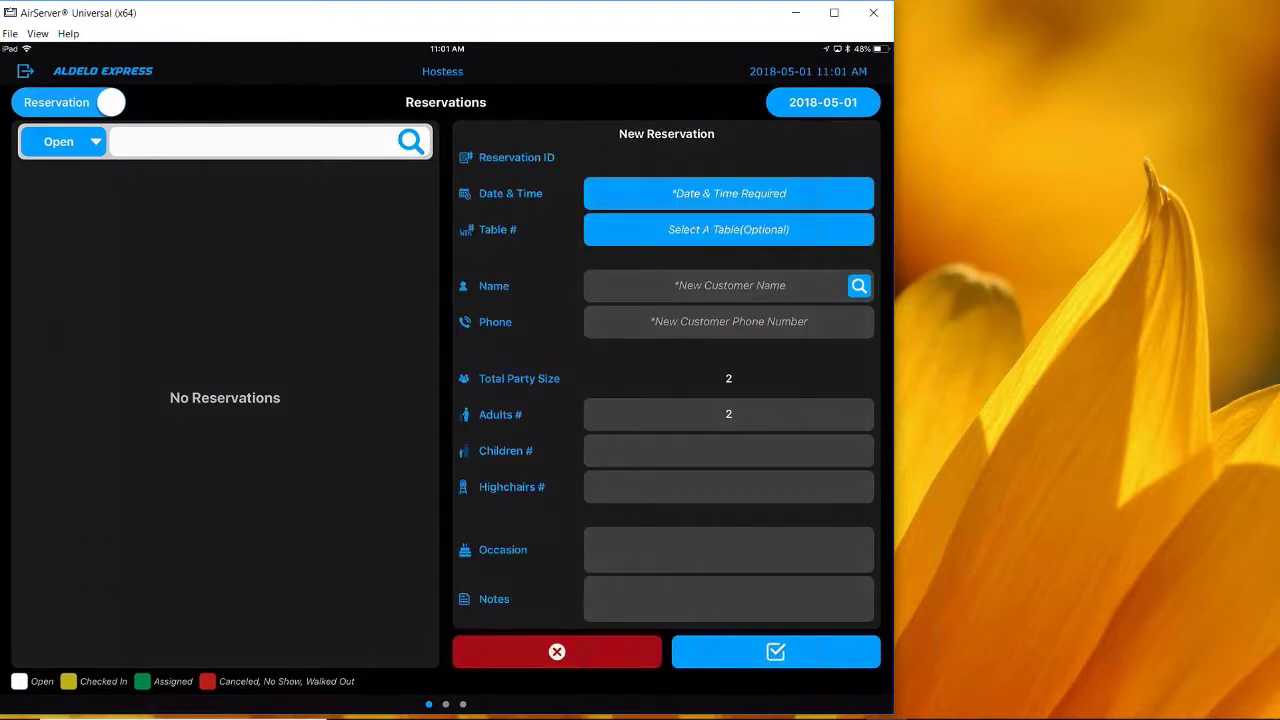
pyautogui.click(728, 193)
pyautogui.click(553, 499)
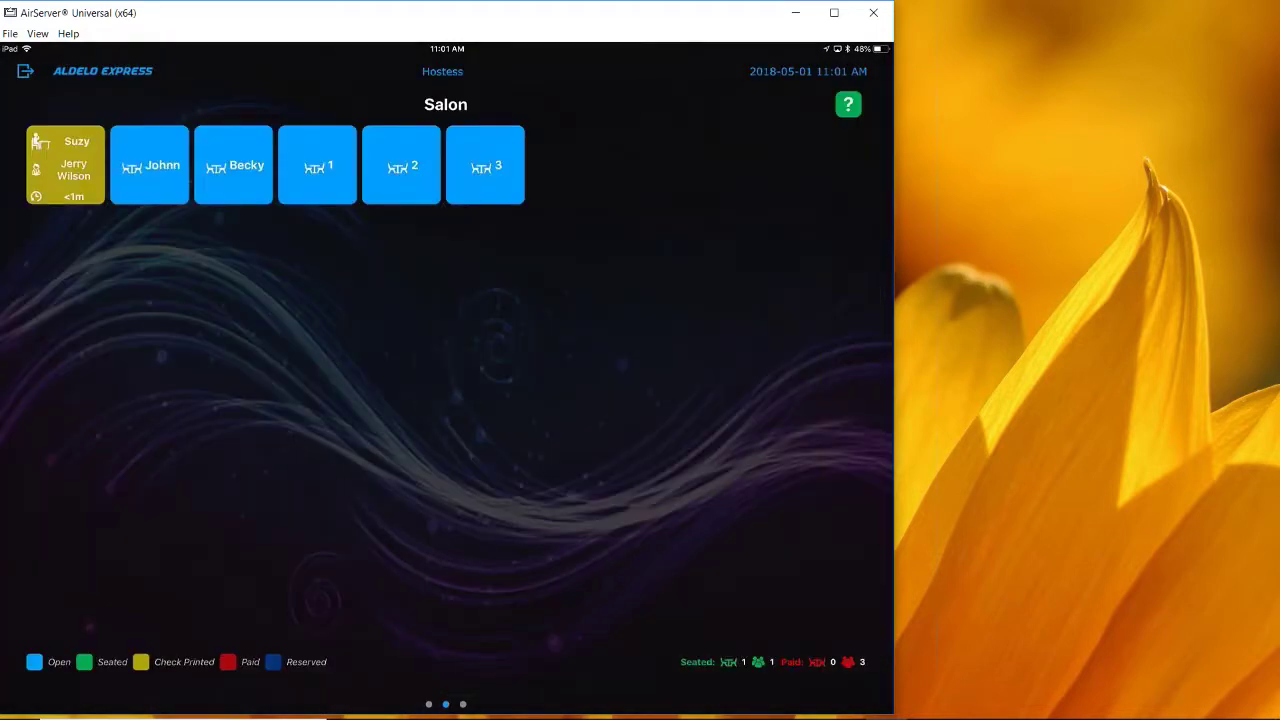
pyautogui.click(233, 165)
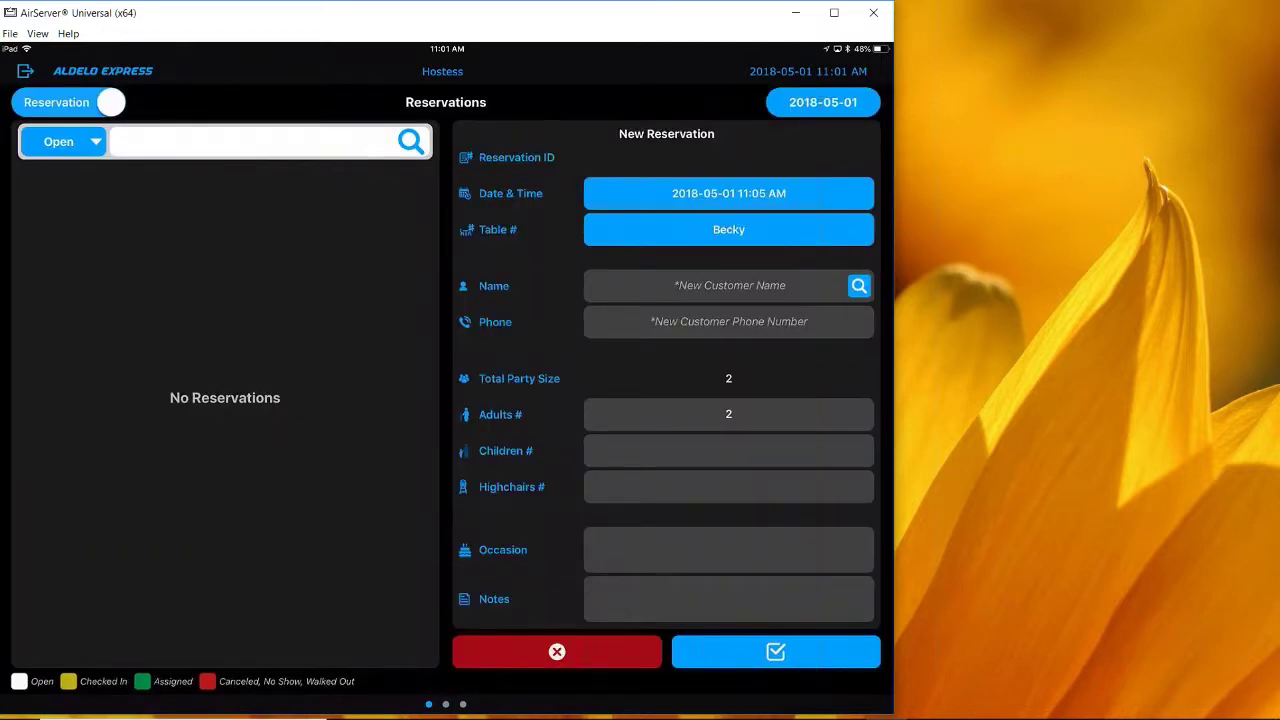
# - Enter the customer's full name in the reservation after a partial phone entry
pyautogui.click(729, 285)
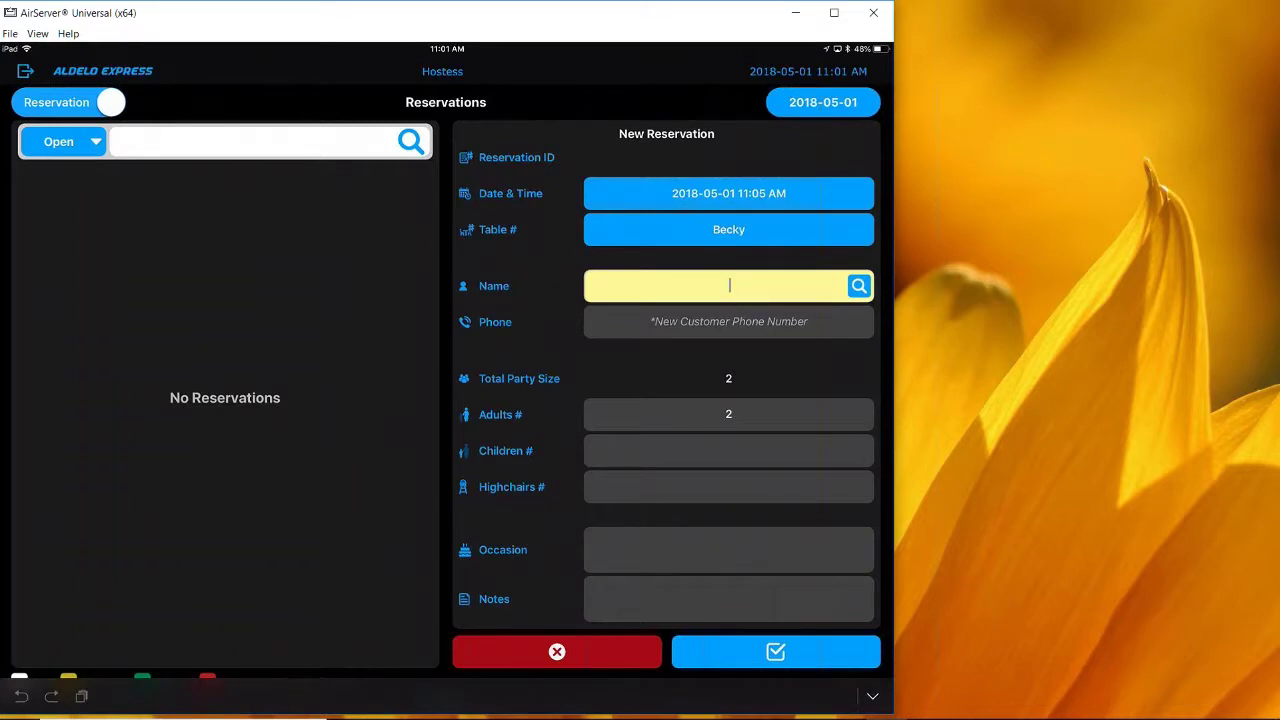
pyautogui.click(729, 321)
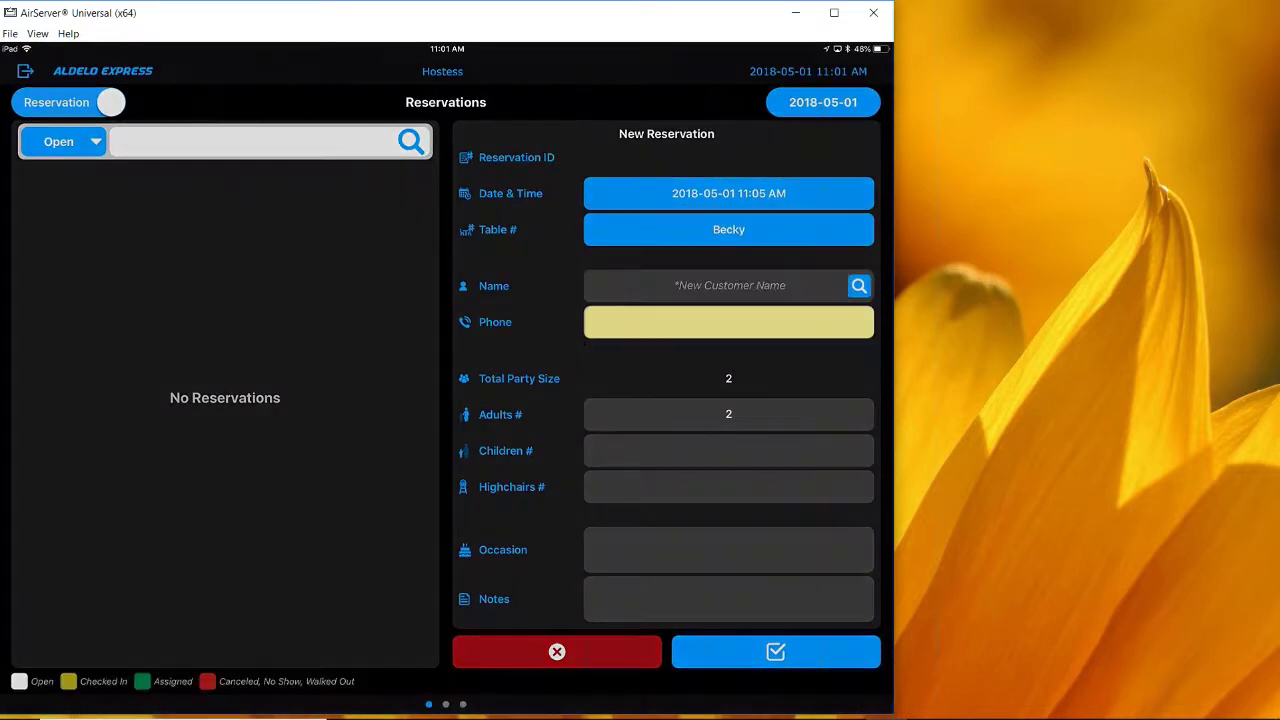
pyautogui.write('5841')
pyautogui.click(446, 514)
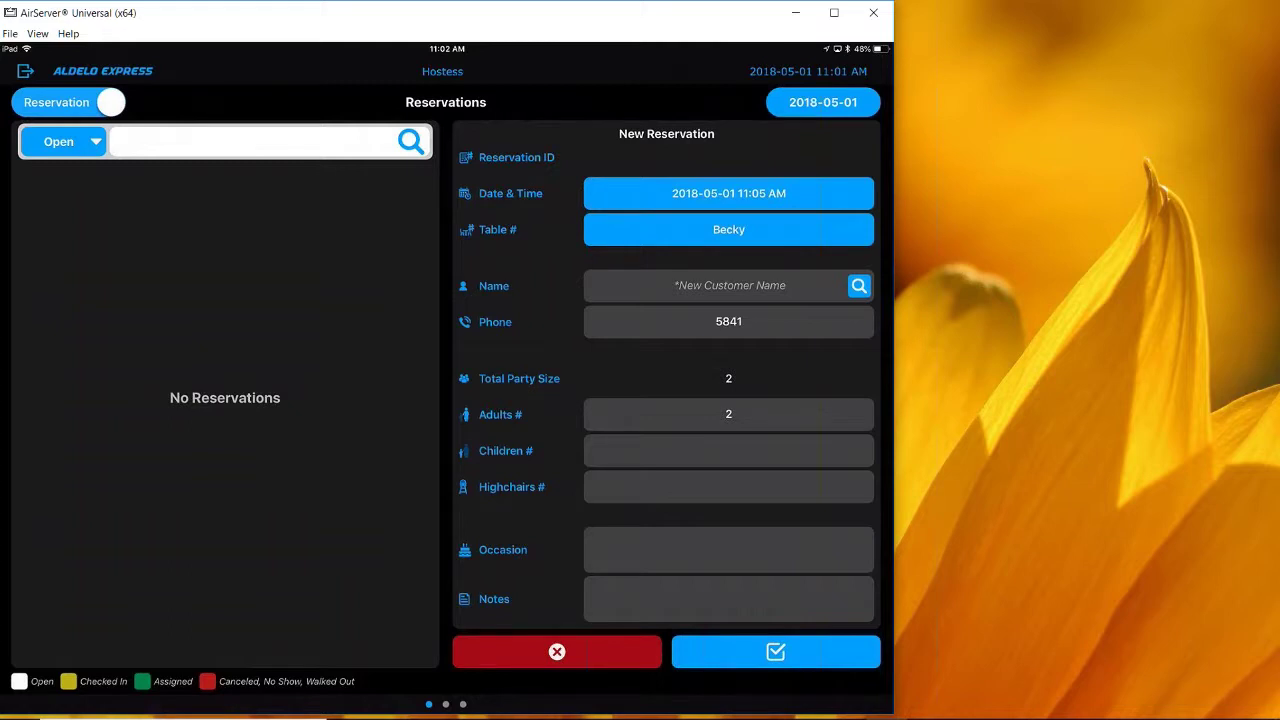
pyautogui.click(729, 286)
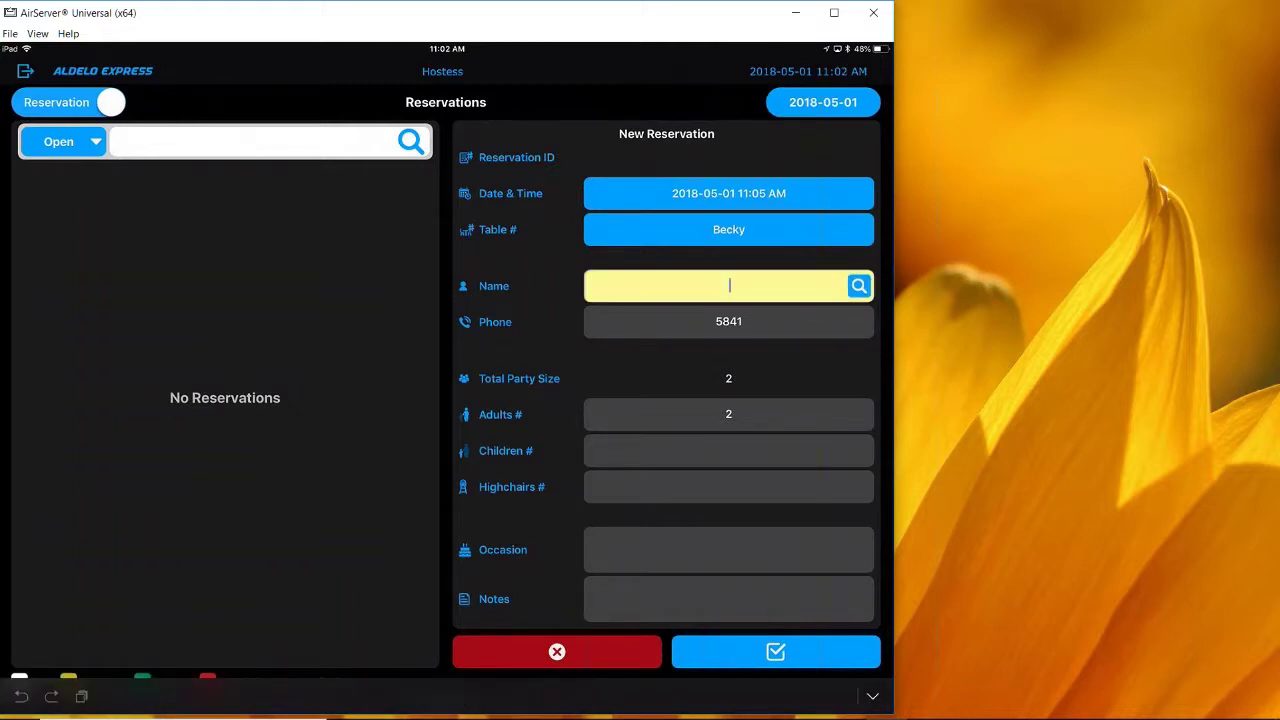
pyautogui.click(728, 321)
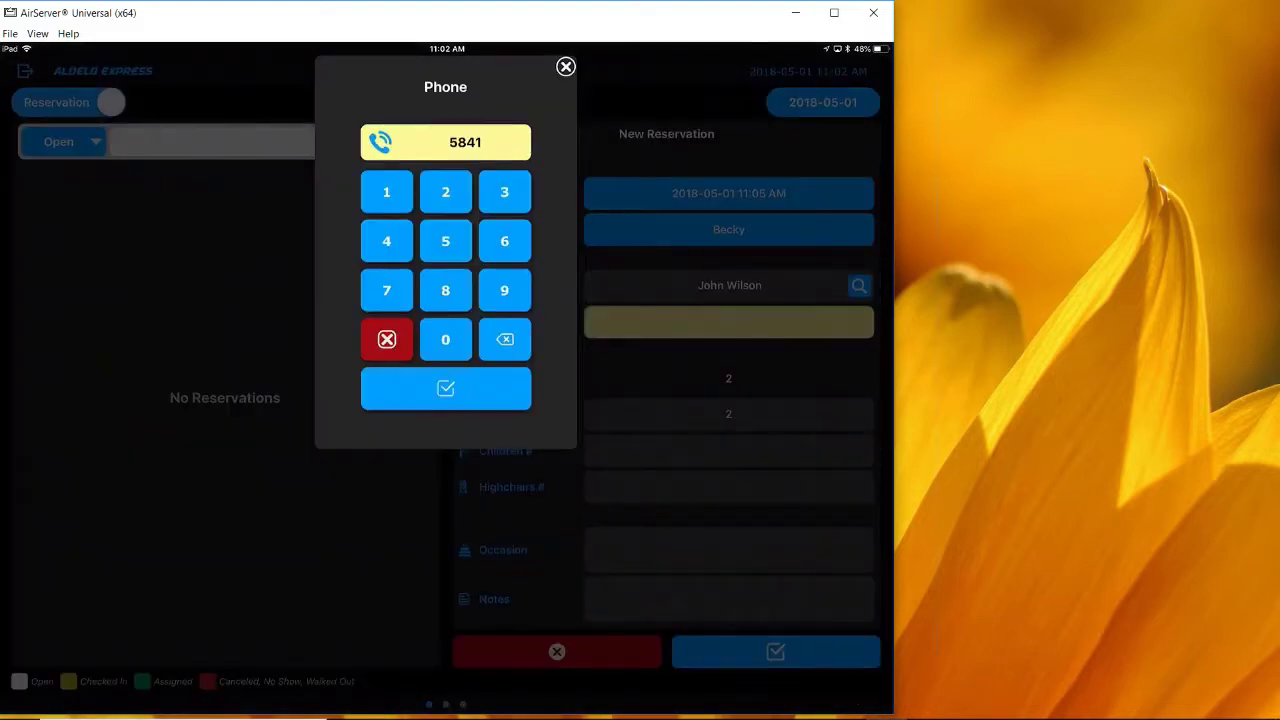
# - Clear the partial phone entry and key in the customer's full phone number
pyautogui.click(386, 465)
pyautogui.click(386, 367)
pyautogui.click(445, 465)
pyautogui.click(386, 416)
pyautogui.click(386, 317)
pyautogui.click(445, 317)
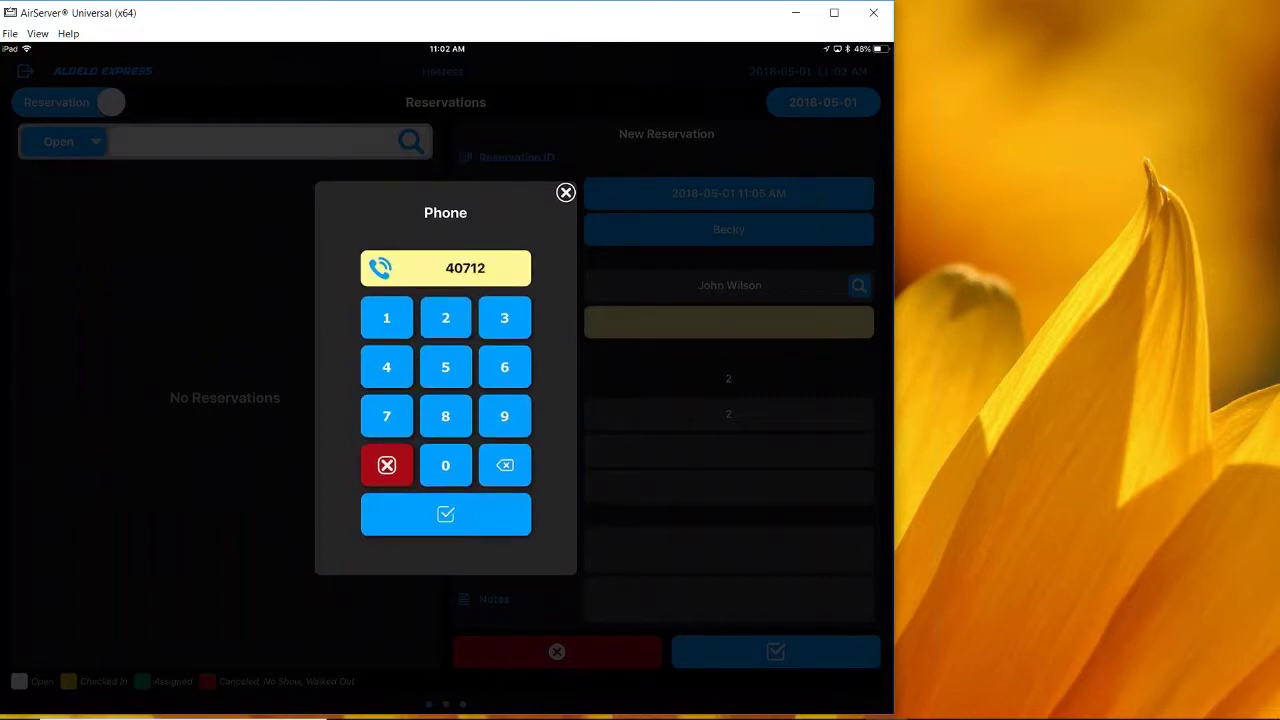
pyautogui.click(504, 317)
pyautogui.click(445, 367)
pyautogui.click(445, 367)
pyautogui.click(445, 367)
pyautogui.click(445, 367)
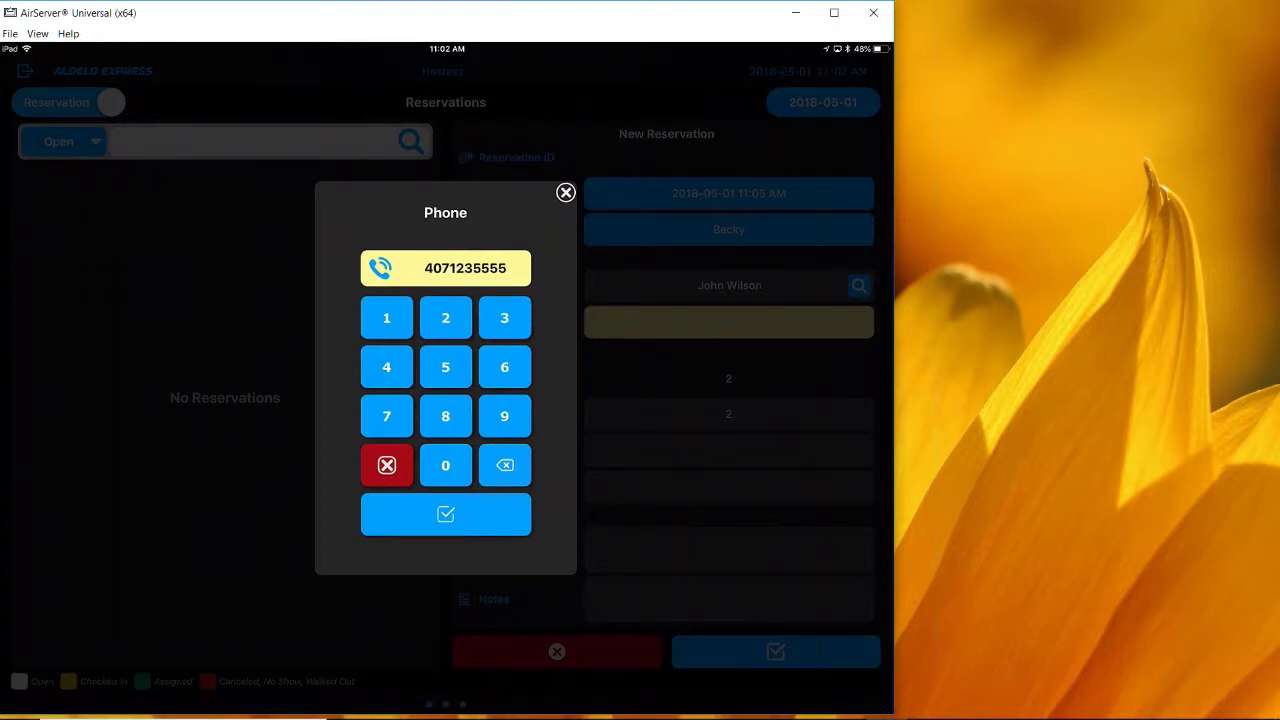
pyautogui.click(445, 514)
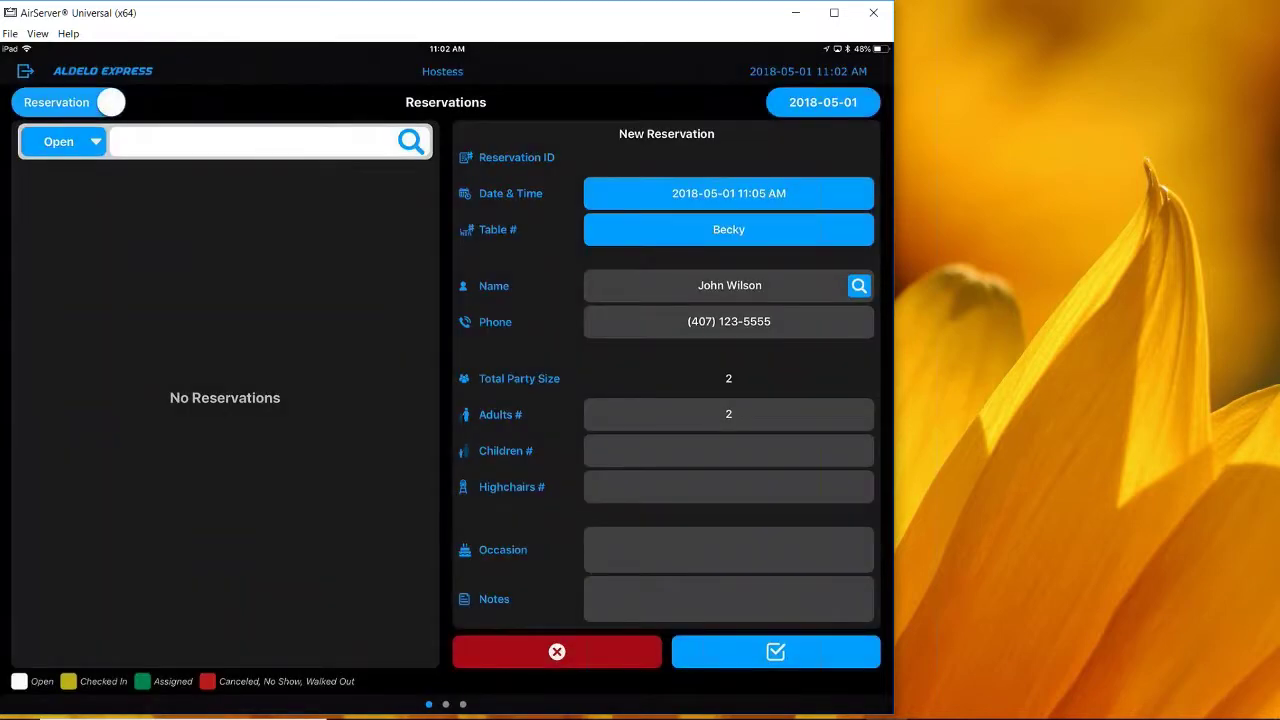
# - Set the reservation's Adults # to 1
pyautogui.click(728, 414)
pyautogui.click(386, 317)
pyautogui.click(445, 514)
# - Save and check in the reservation, seat the party now, then return to the agenda slides
pyautogui.click(776, 651)
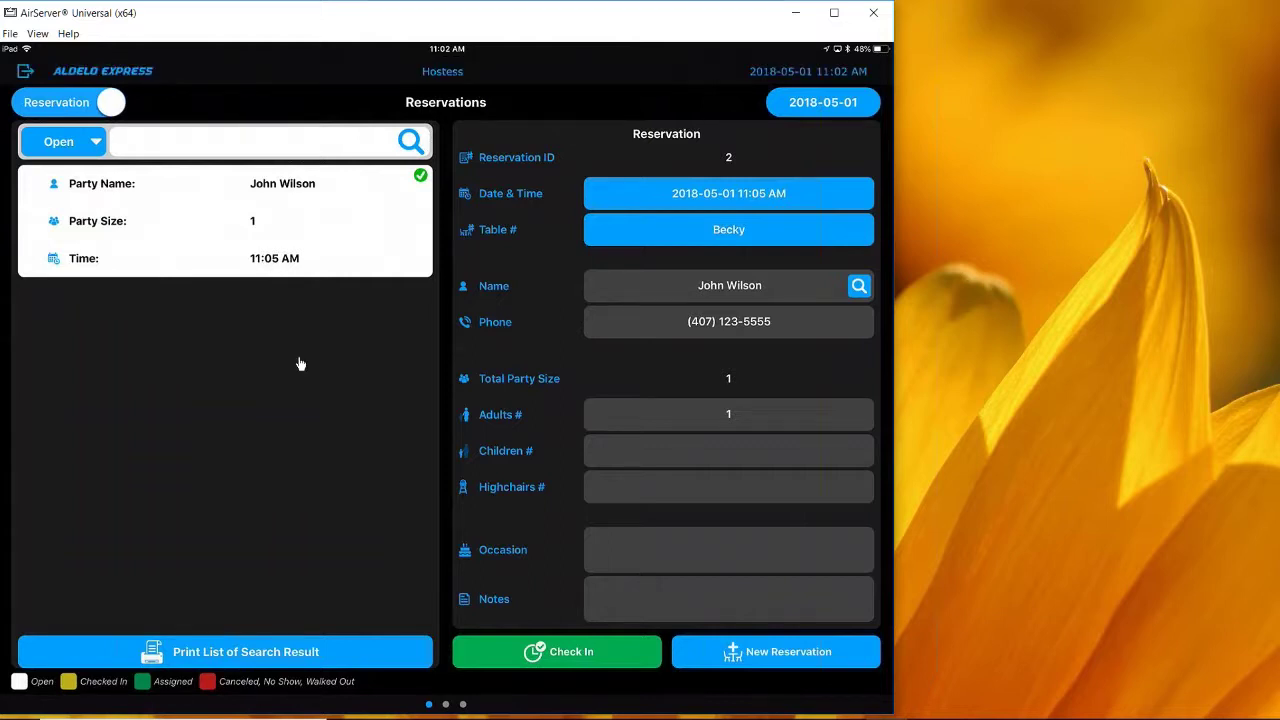
pyautogui.click(577, 665)
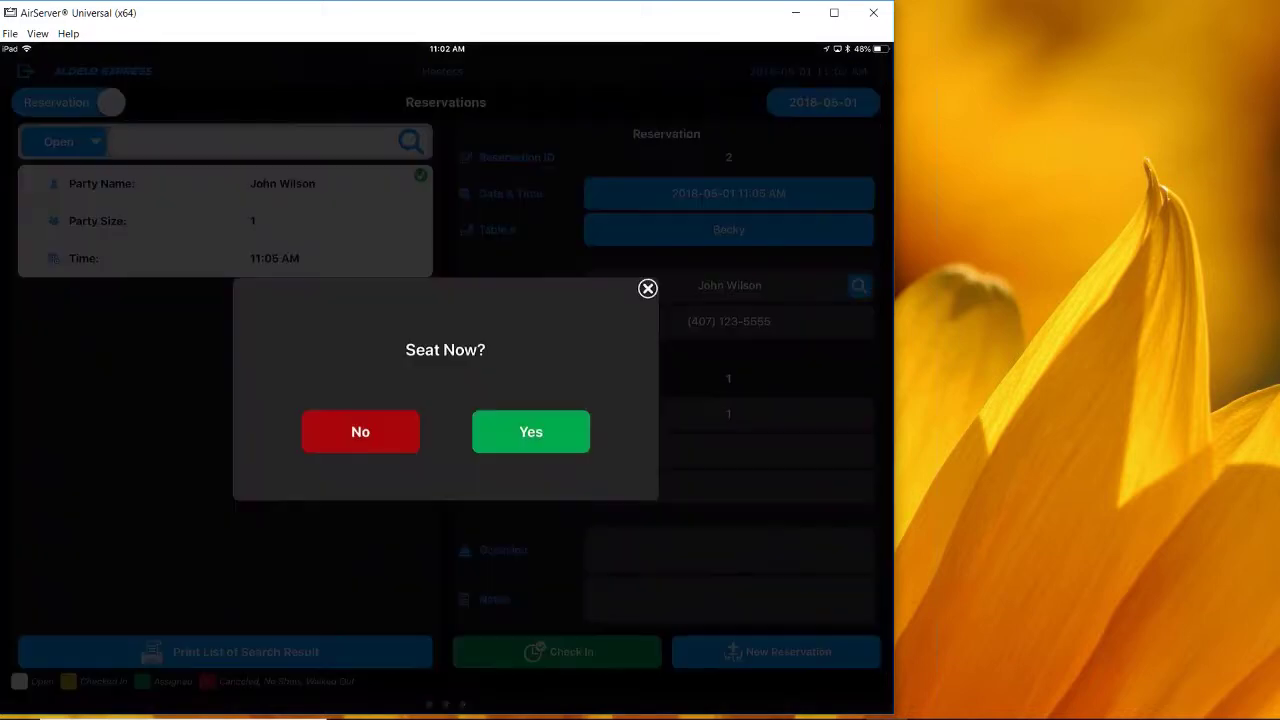
pyautogui.click(531, 431)
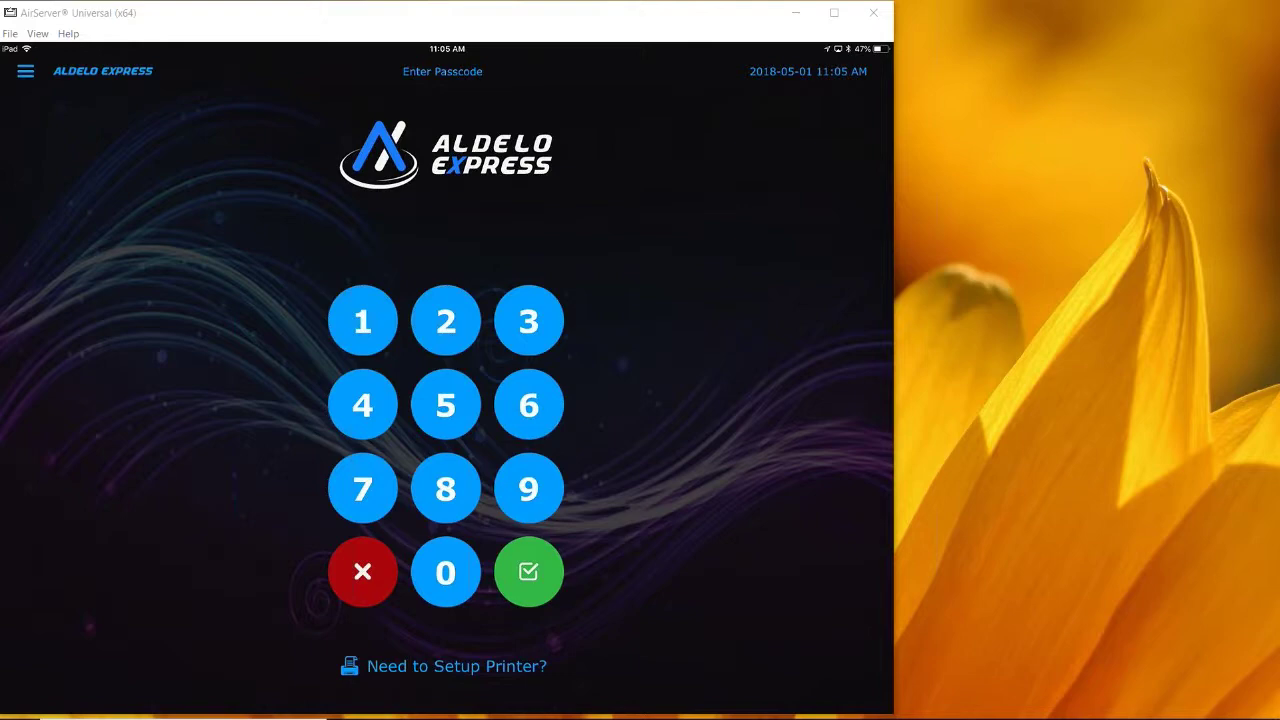
pyautogui.hotkey('alt', 'Tab')
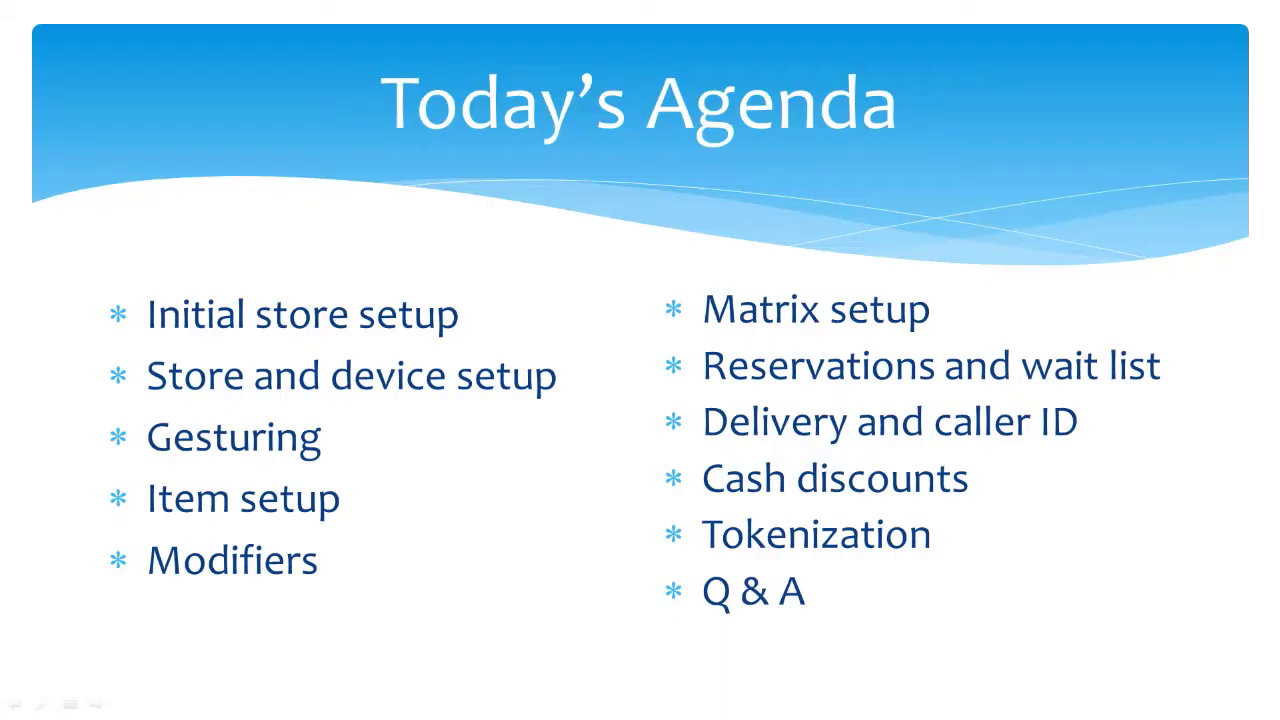
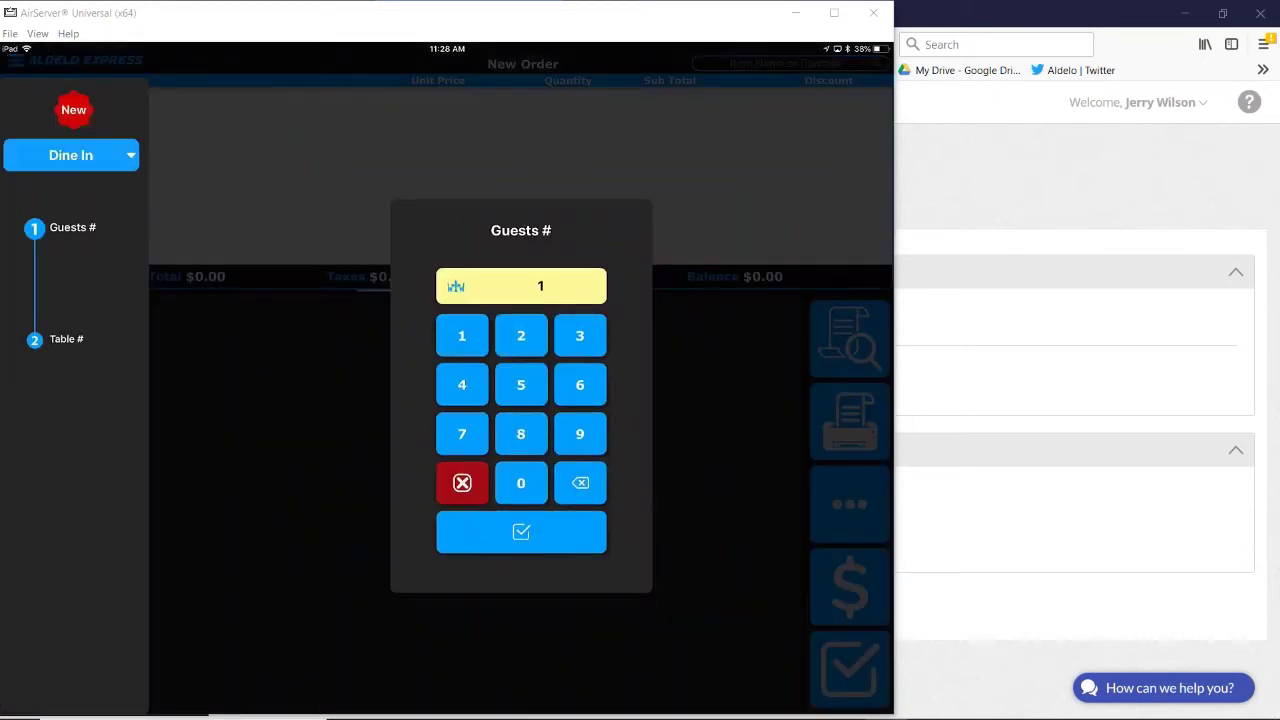
# - Confirm 1 guest and close the Salon table dialog without choosing a table
pyautogui.click(521, 531)
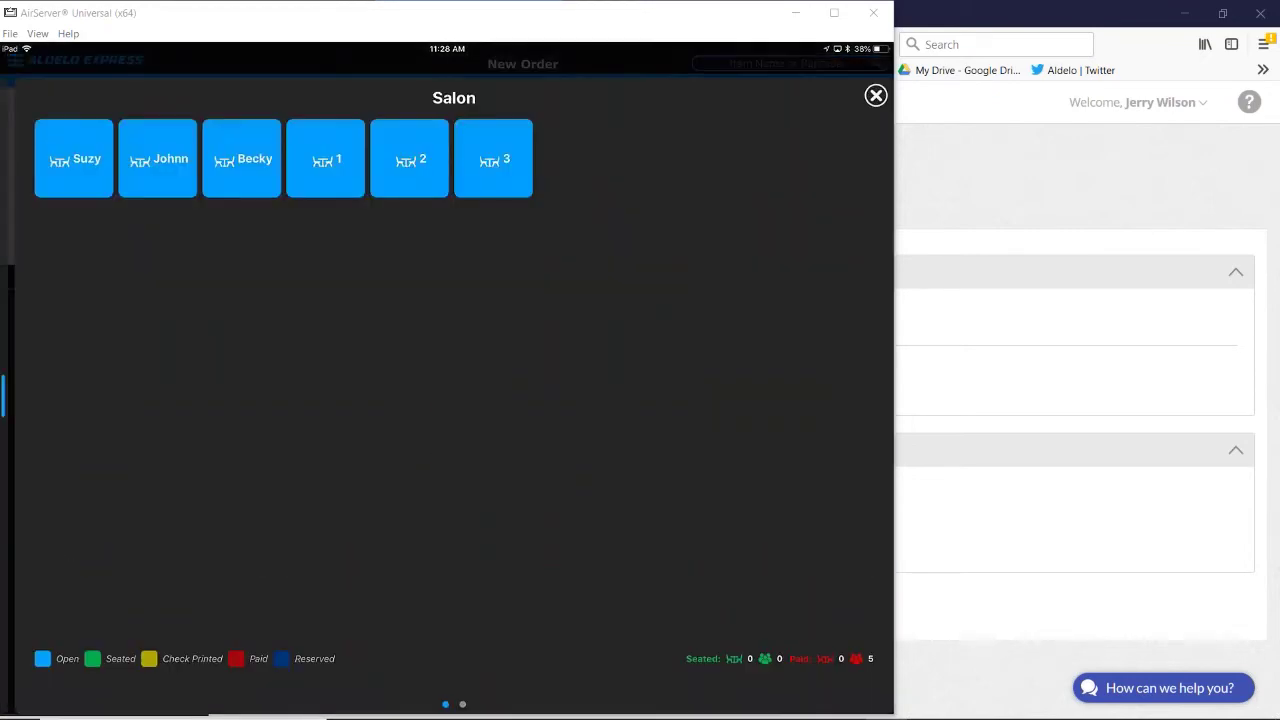
pyautogui.click(243, 162)
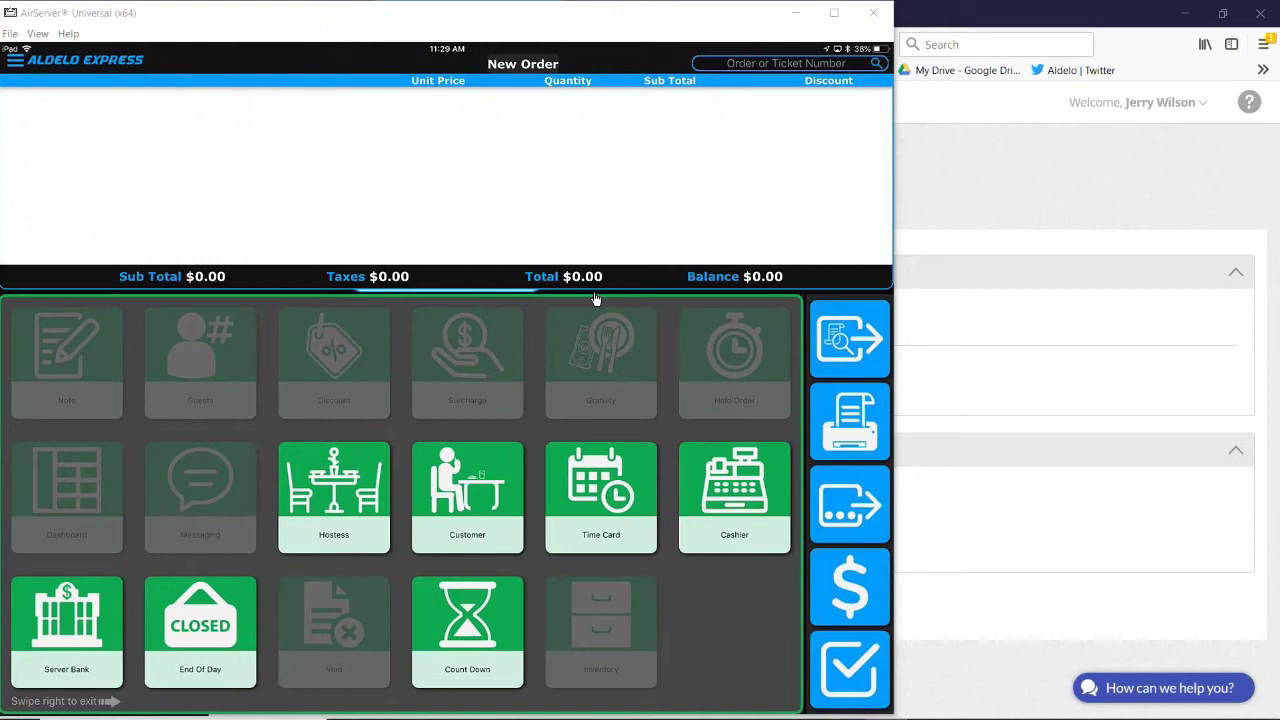
# - Begin and end Break 1 at 11:29 AM on the Time Card, then view the empty Work Schedules
pyautogui.click(601, 497)
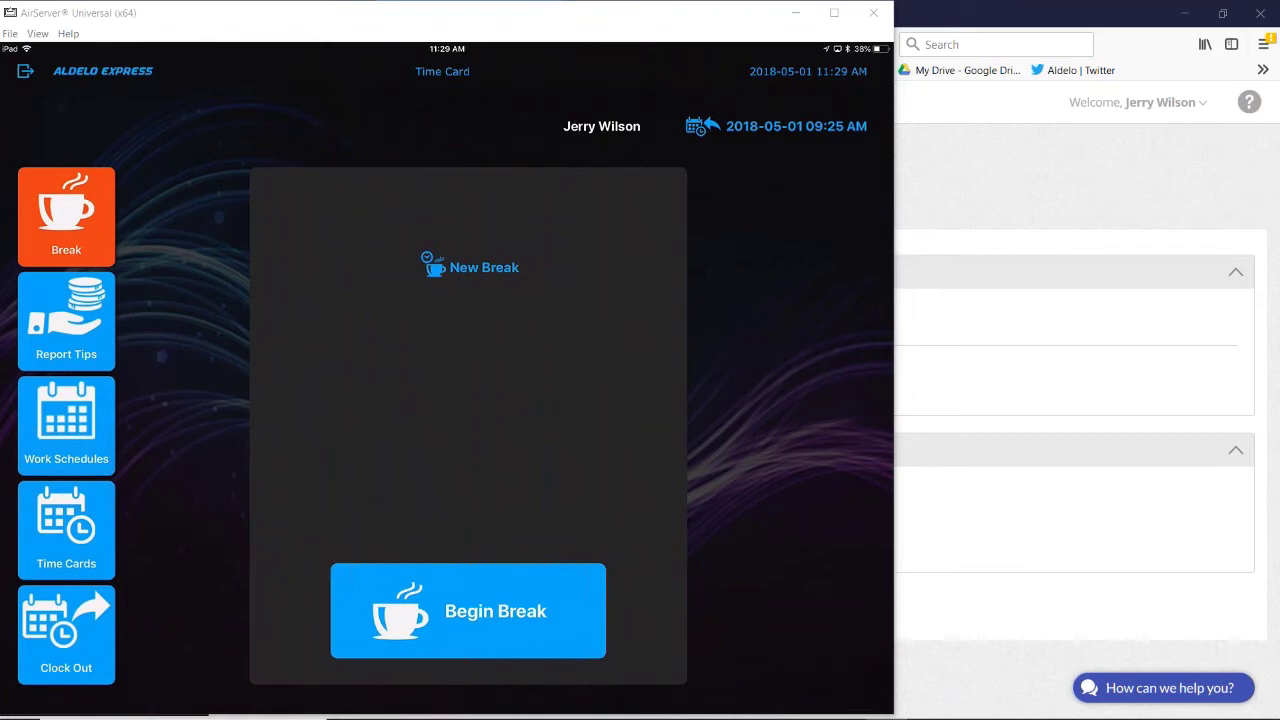
pyautogui.click(468, 611)
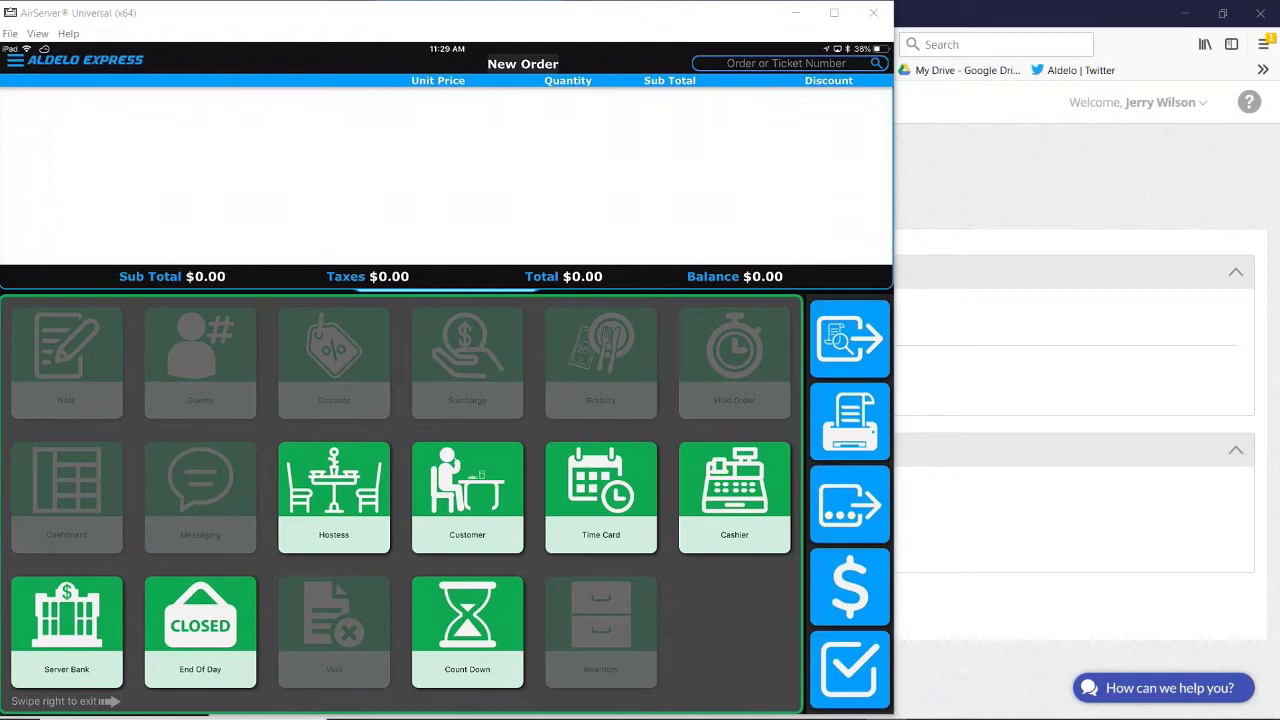
pyautogui.click(601, 497)
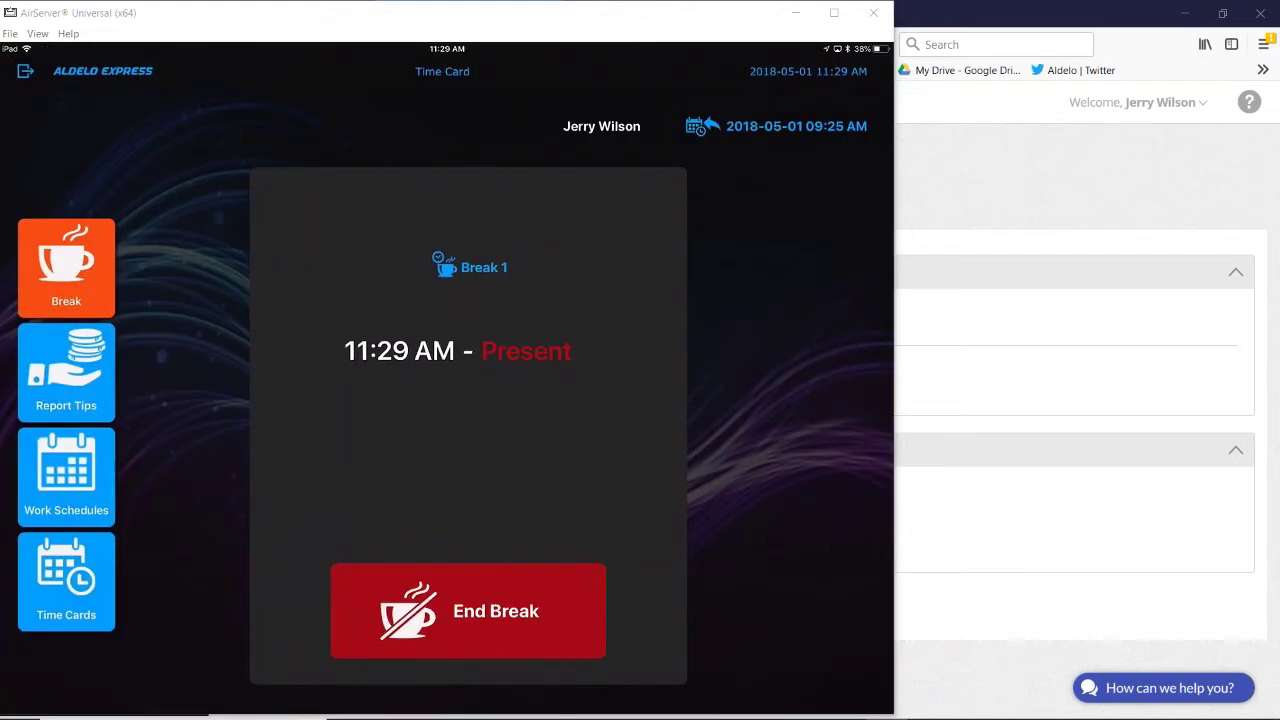
pyautogui.click(467, 611)
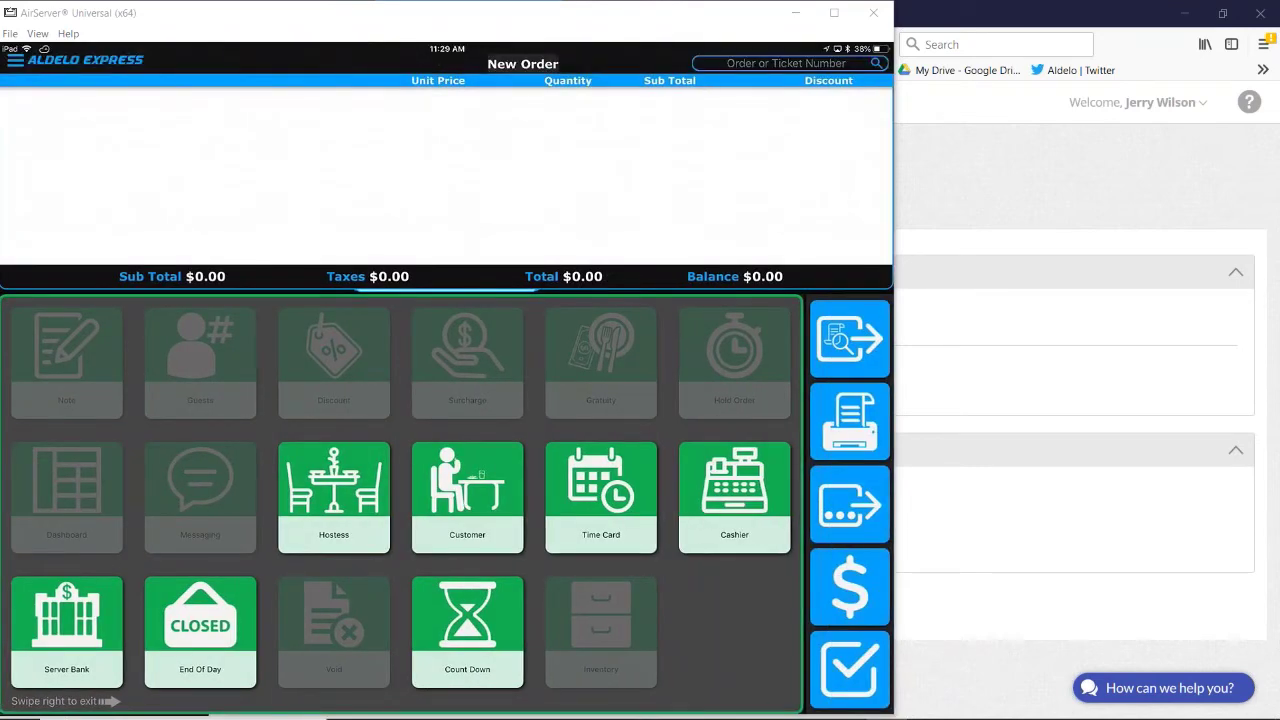
pyautogui.click(600, 497)
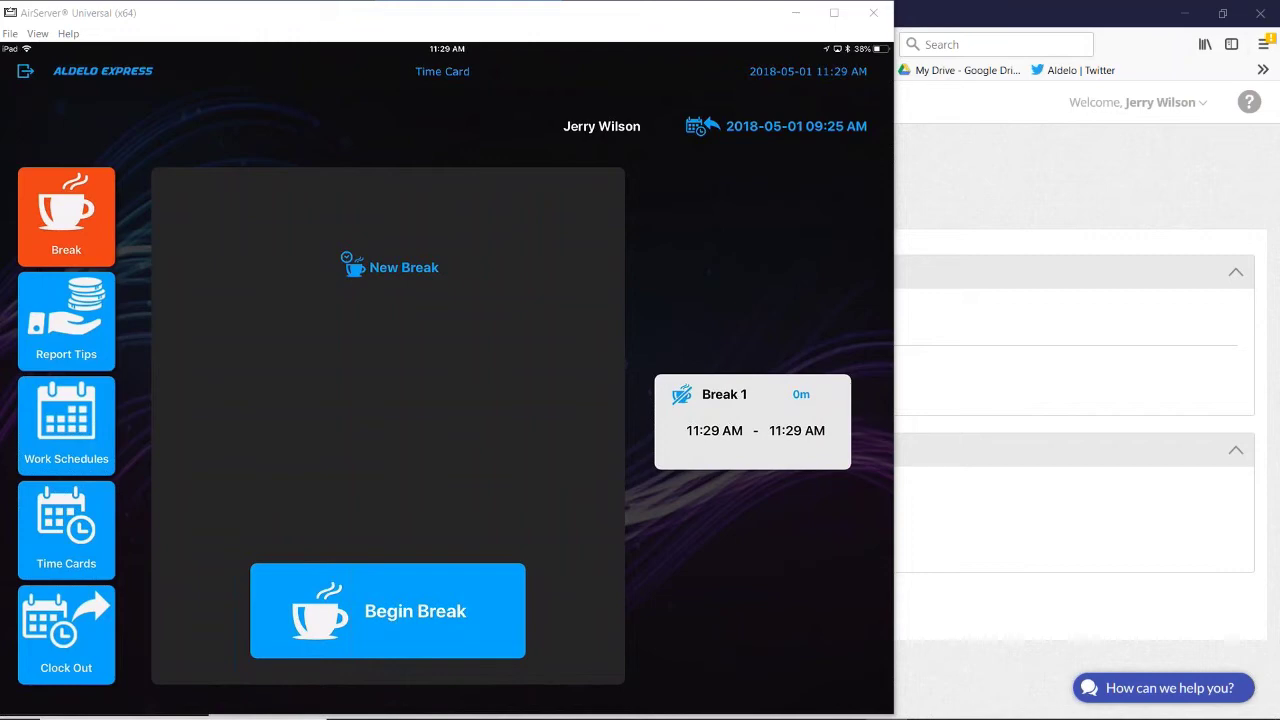
pyautogui.click(66, 425)
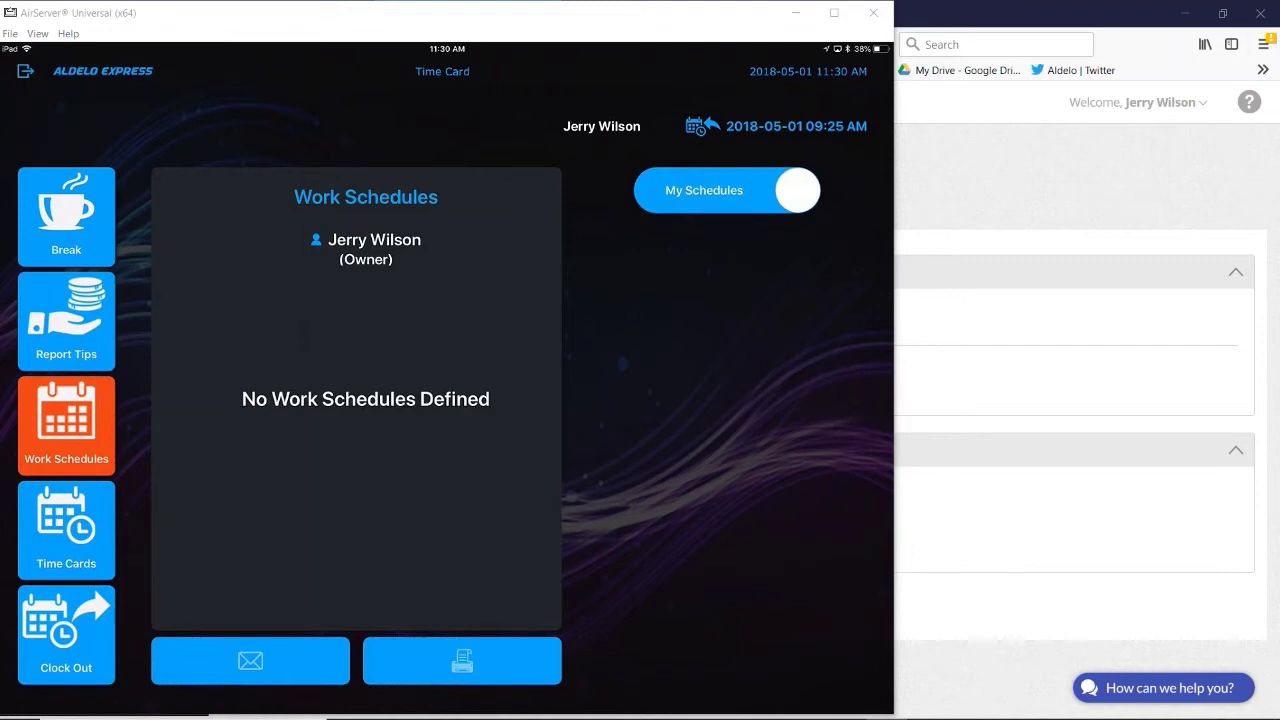
# - Review Time Cards, Work Schedules and Report Tips, then switch to the Firefox back office
pyautogui.click(66, 530)
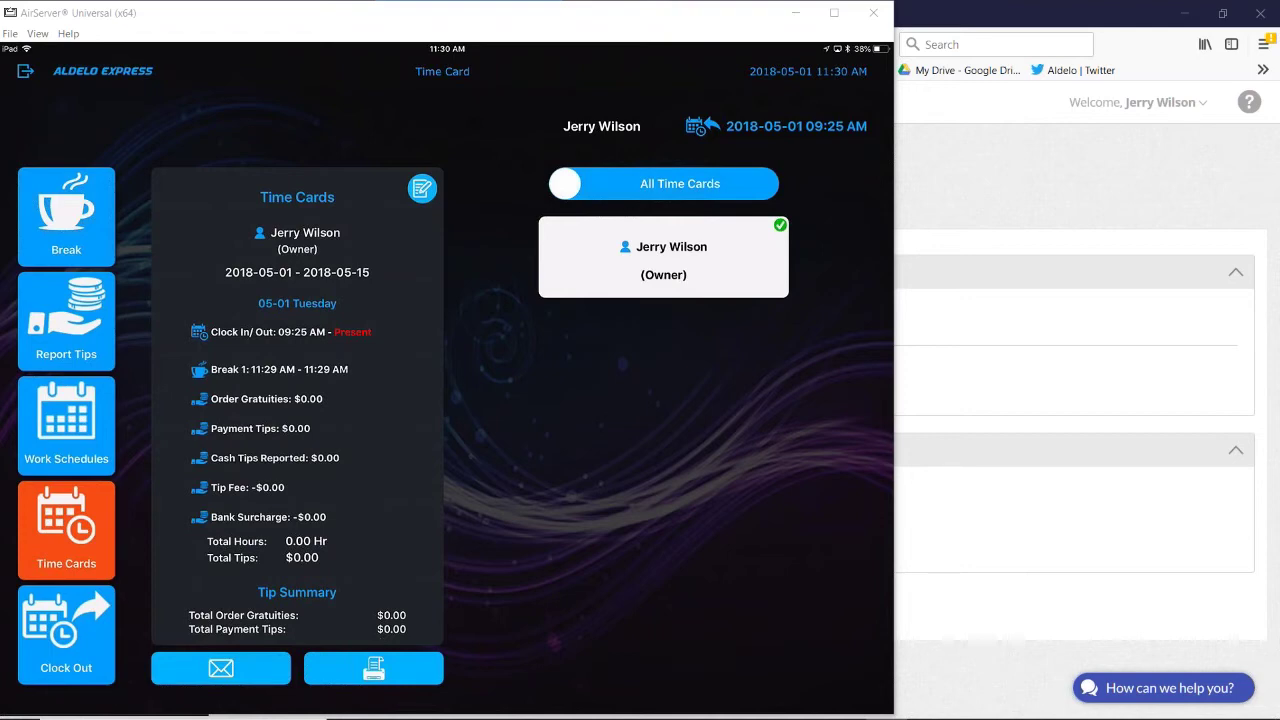
pyautogui.click(66, 425)
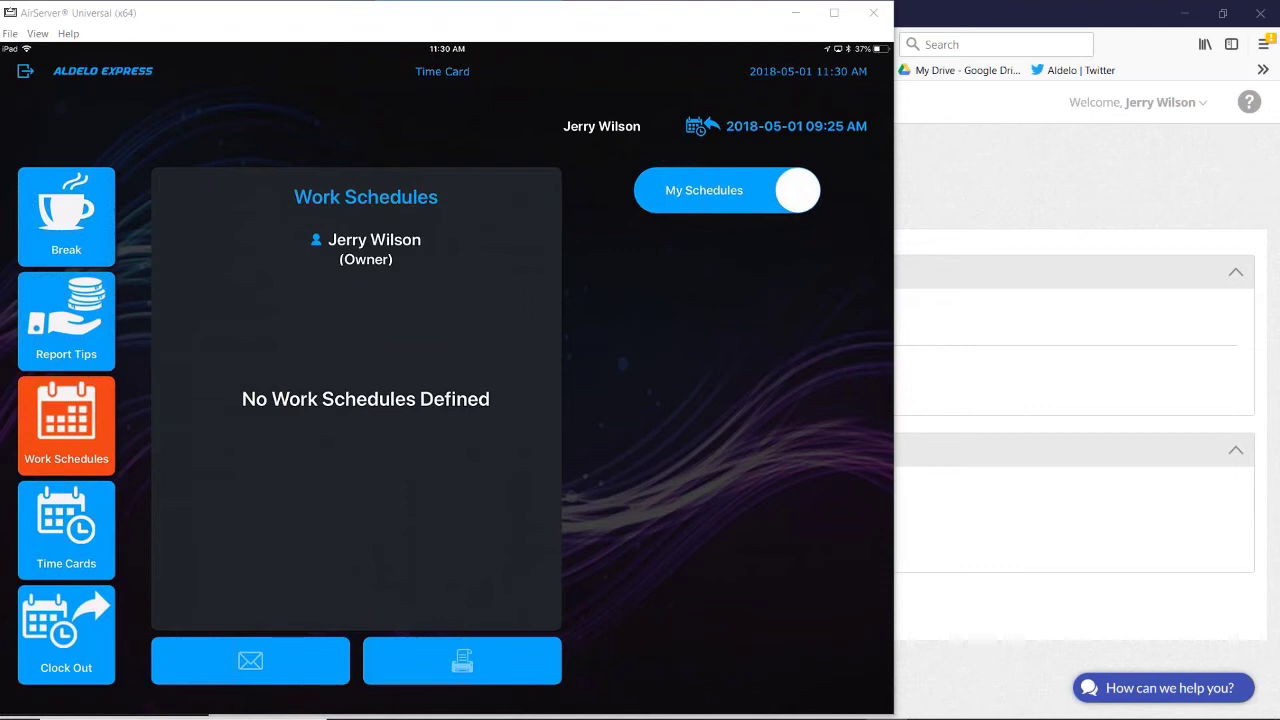
pyautogui.click(66, 320)
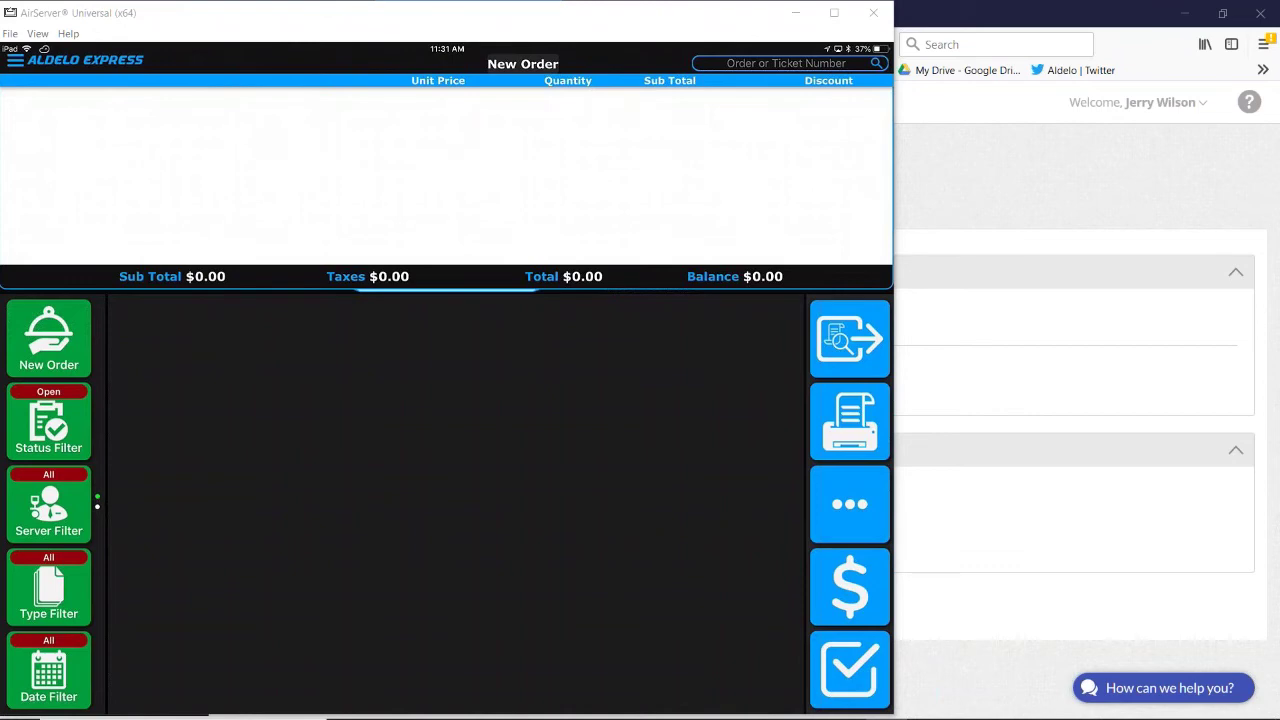
pyautogui.click(995, 22)
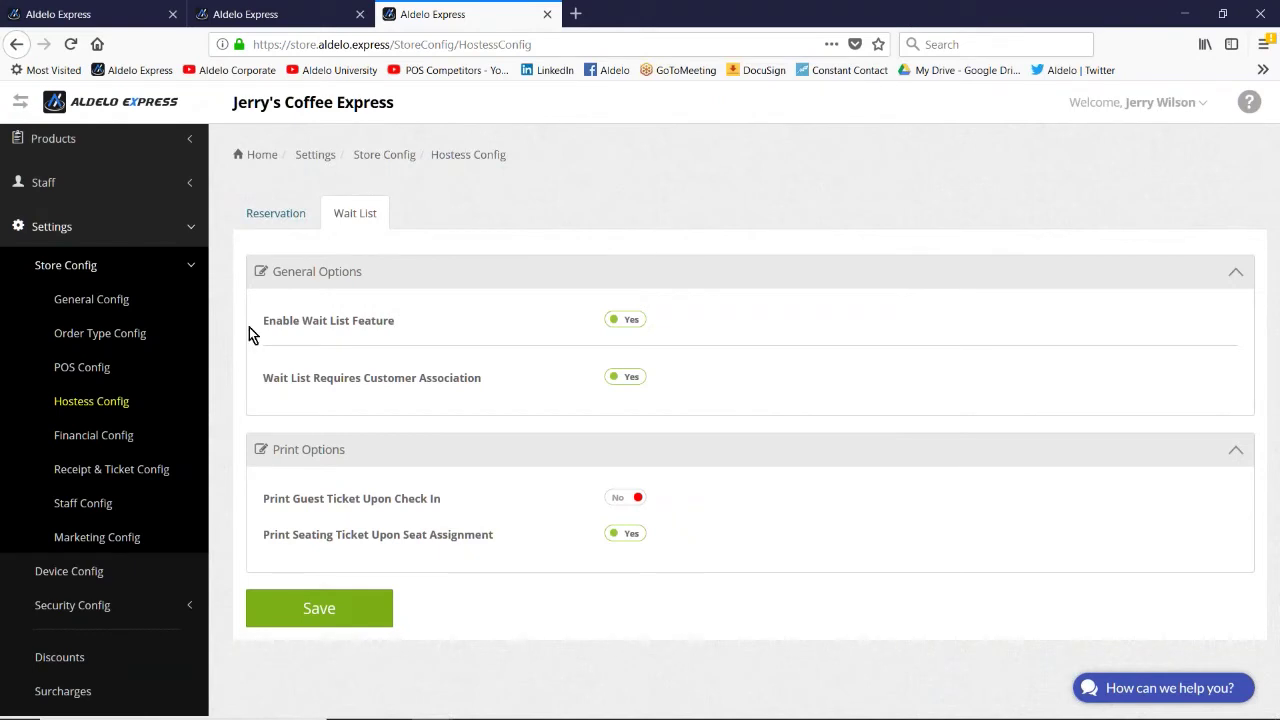
# - Browse the POS Config and General Config settings pages in the web back office
pyautogui.click(83, 370)
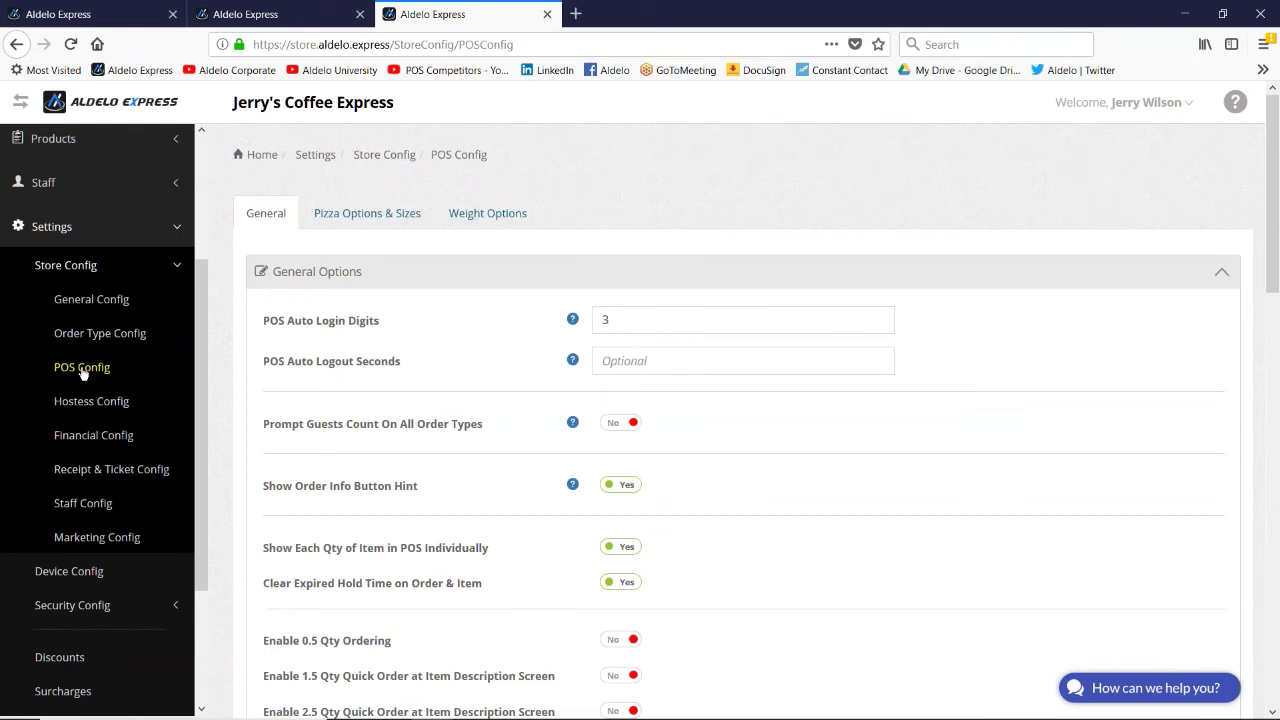
pyautogui.click(99, 296)
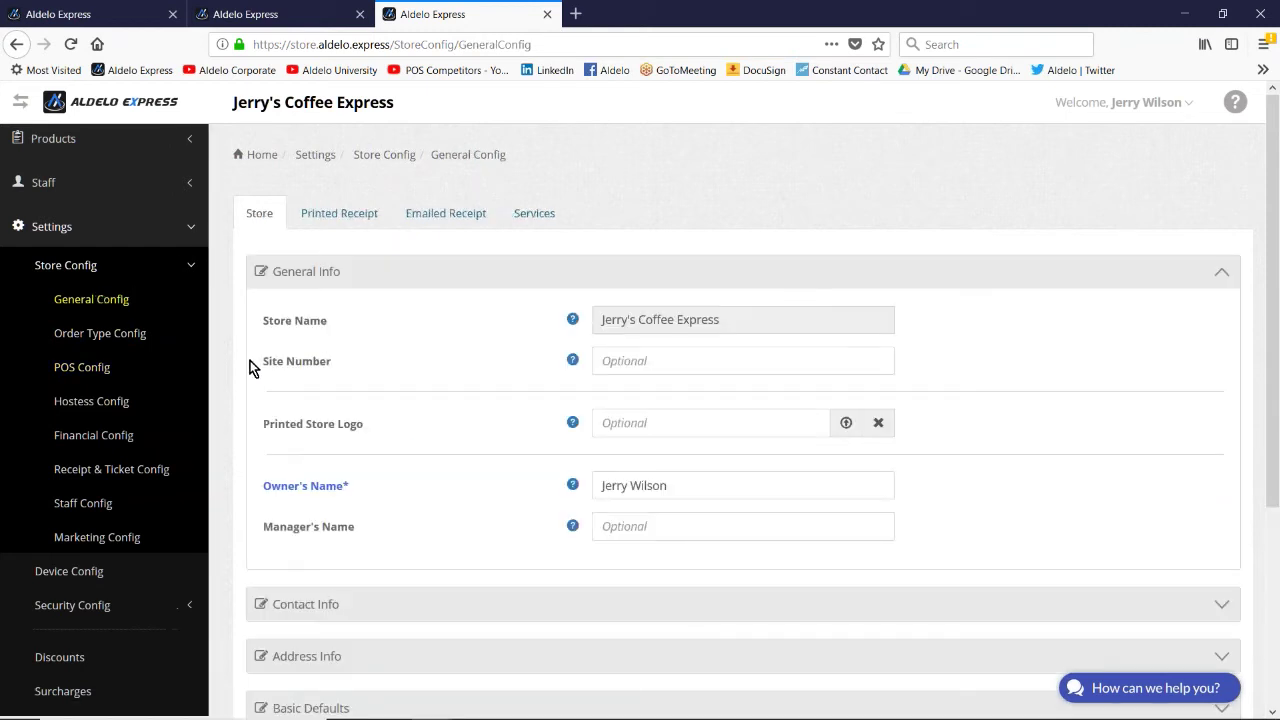
pyautogui.scroll(-5, 252, 388)
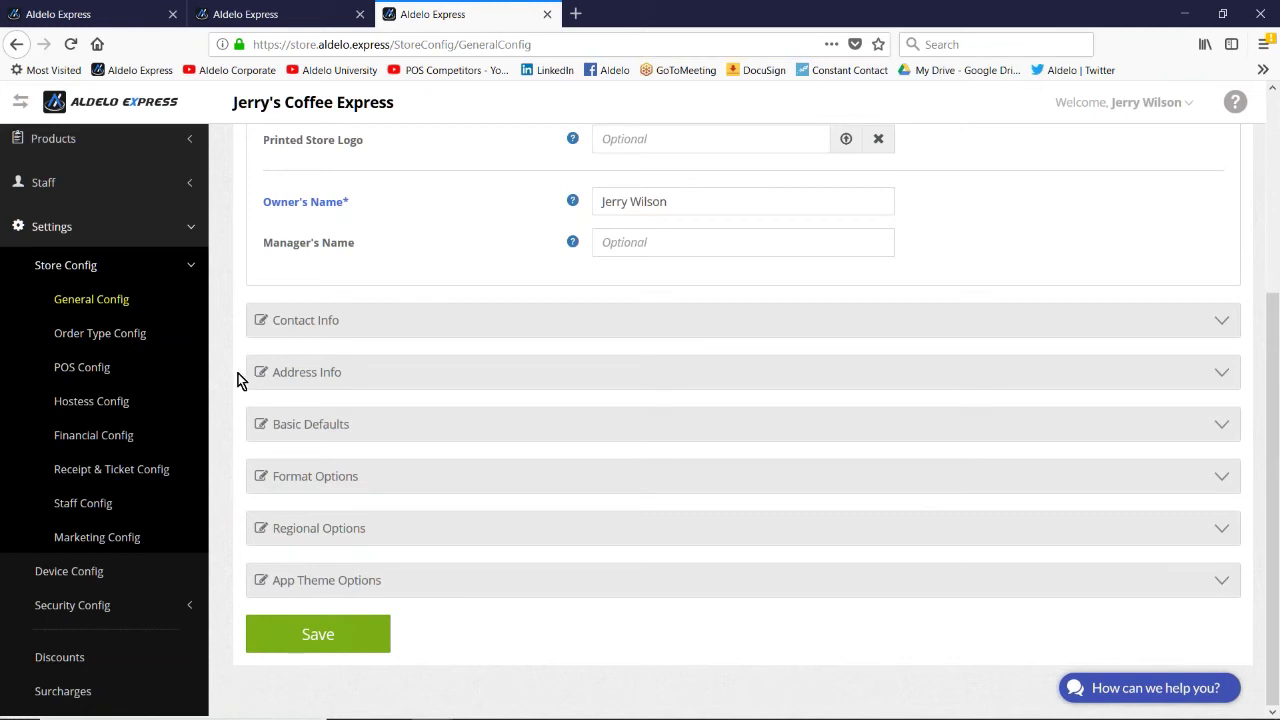
# - Open Financial Config and scroll through its Taxes settings, with Sales Tax at 1.000%
pyautogui.click(95, 443)
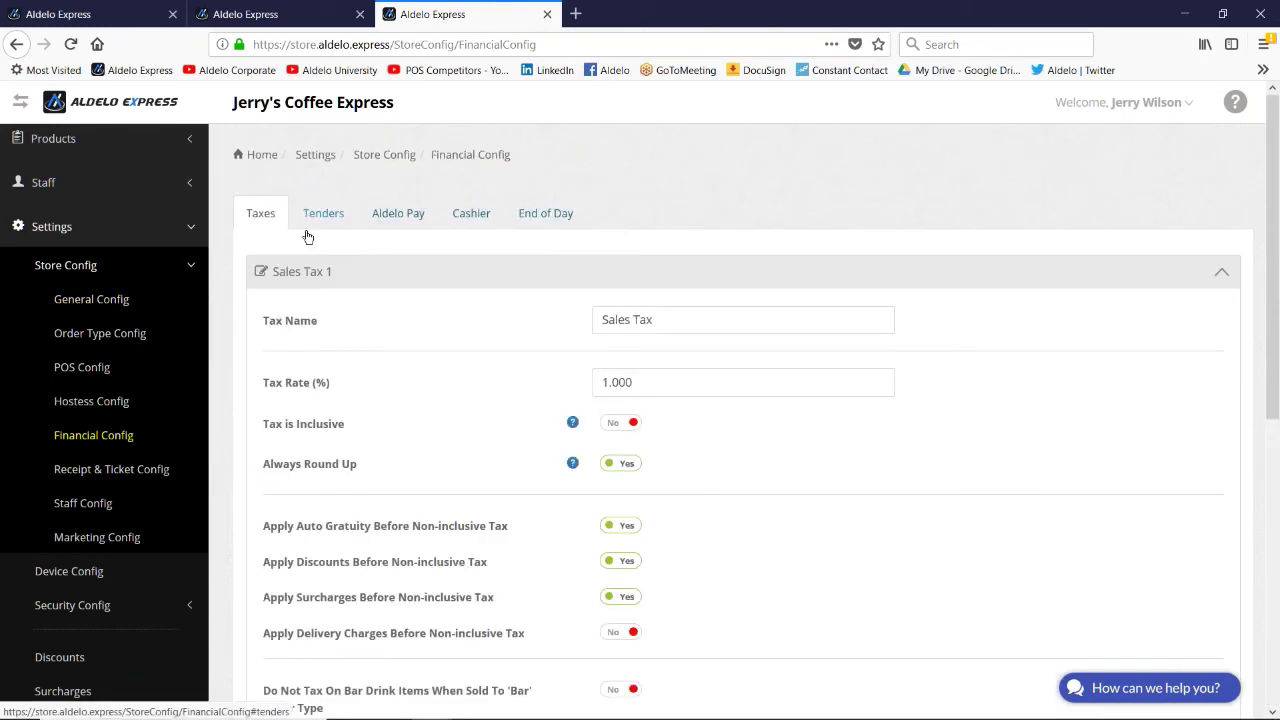
pyautogui.scroll(-1, 240, 577)
pyautogui.scroll(-3, 240, 577)
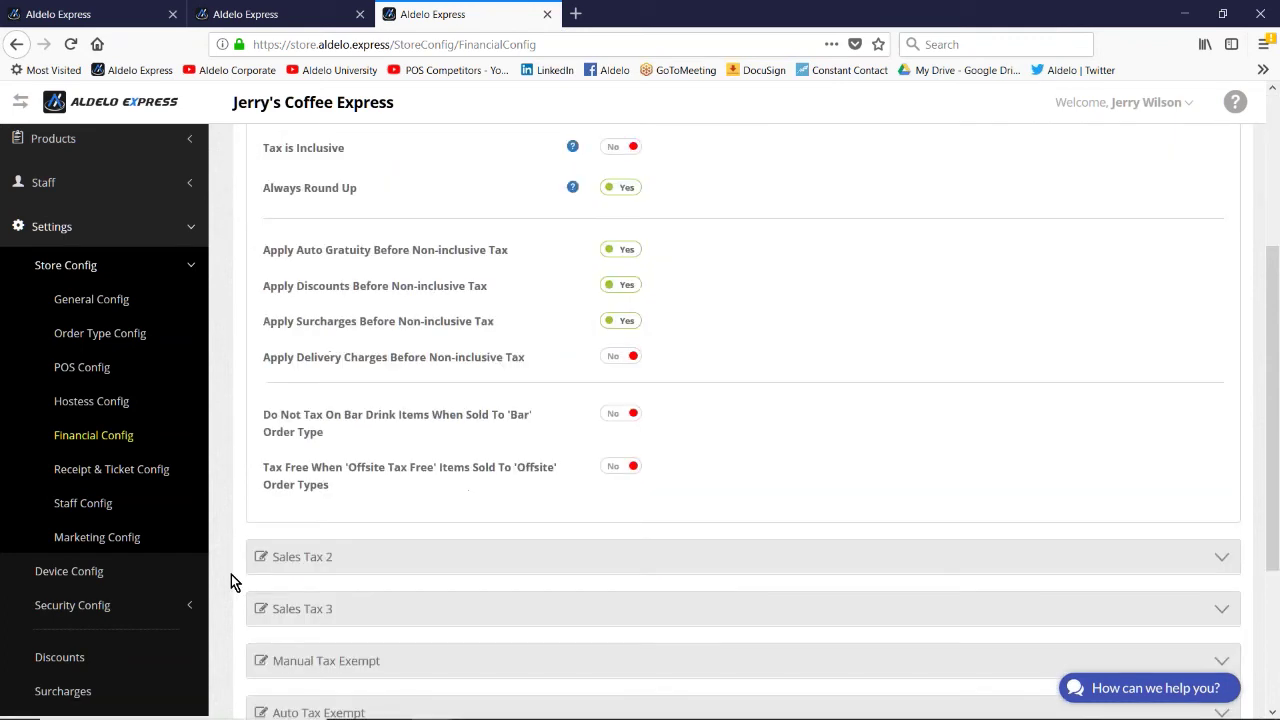
pyautogui.scroll(-3, 231, 574)
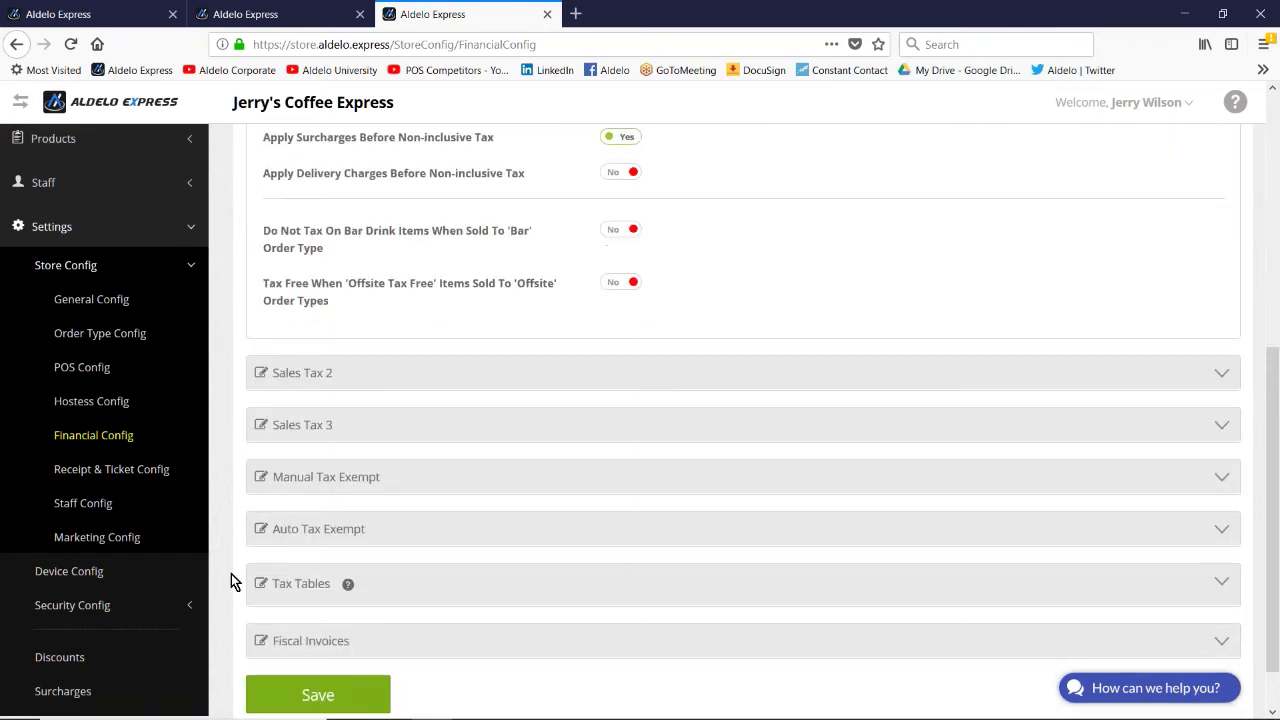
pyautogui.scroll(-1, 231, 581)
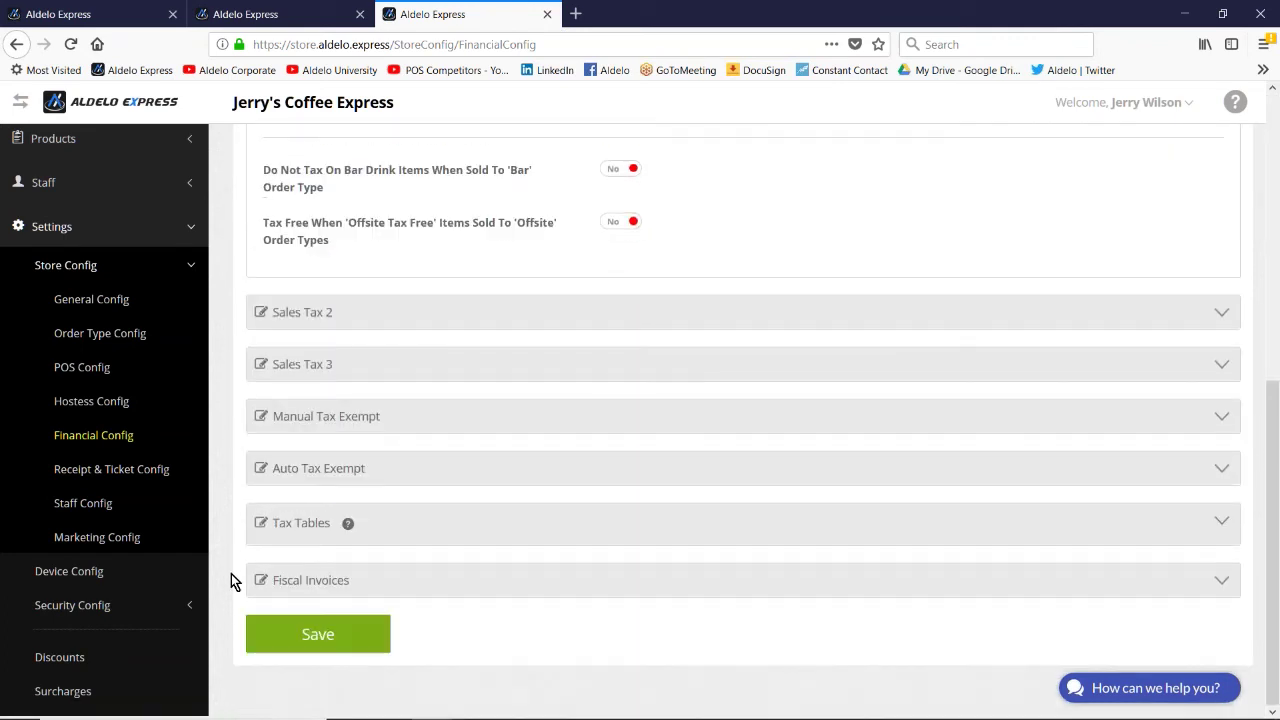
pyautogui.scroll(8, 231, 573)
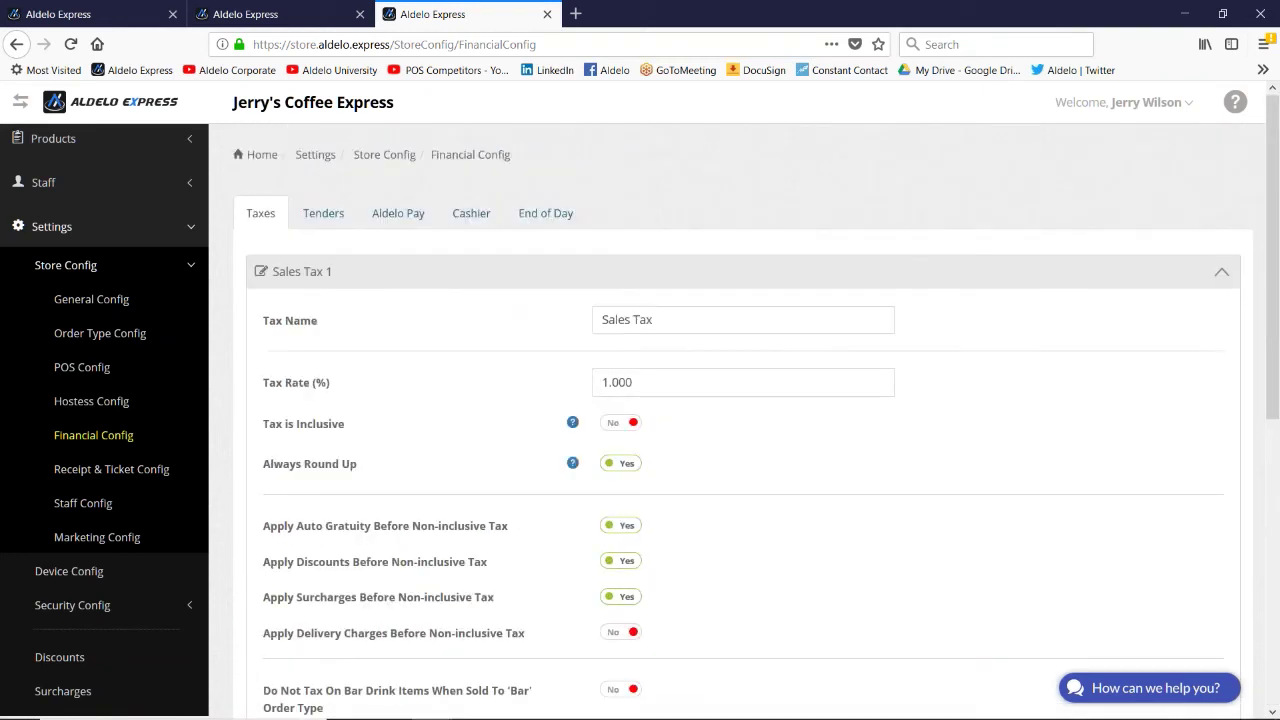
# - Open the Tenders tab and scroll down through the Accepted Tenders list to the card payment types
pyautogui.click(316, 210)
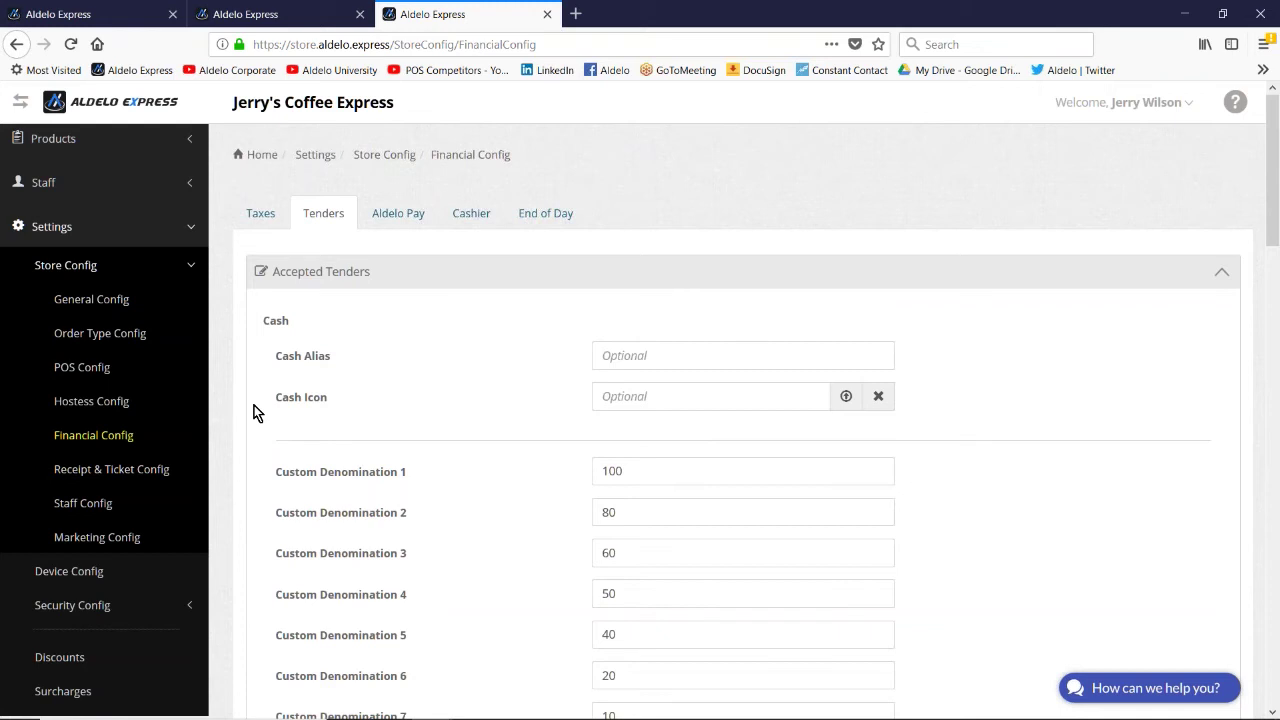
pyautogui.scroll(-2, 250, 413)
pyautogui.scroll(-2, 250, 413)
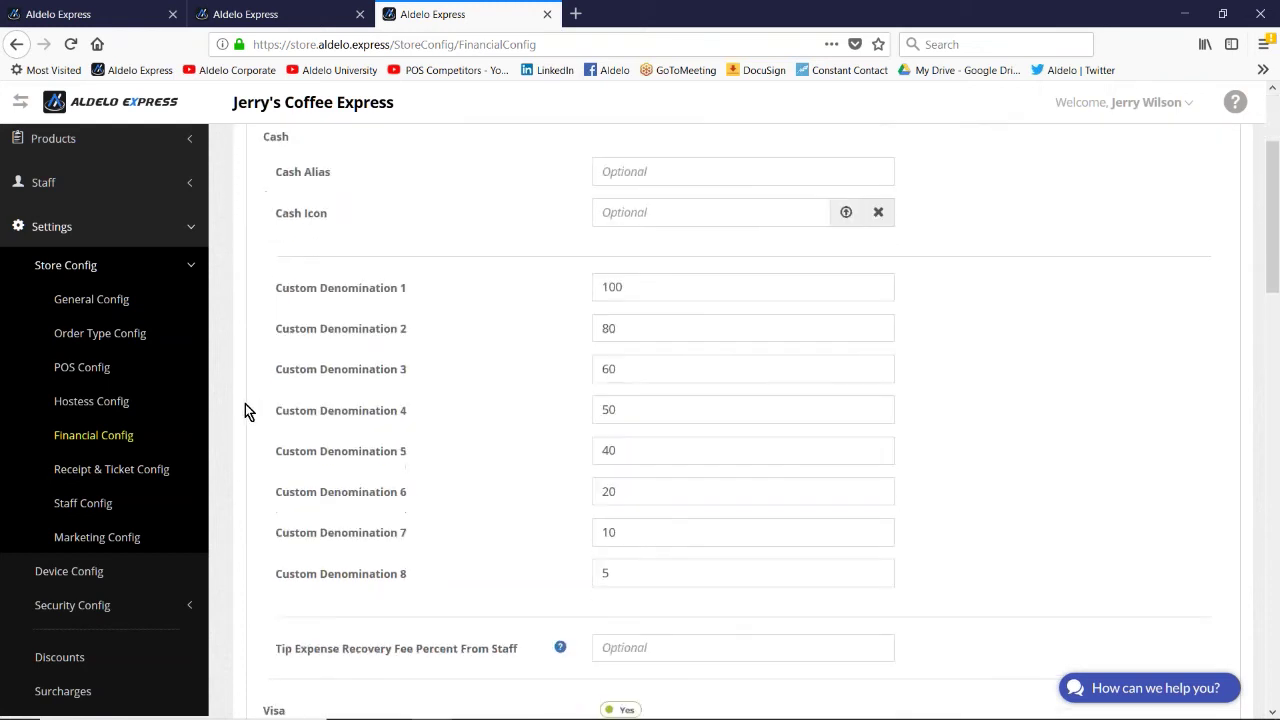
pyautogui.scroll(-4, 245, 404)
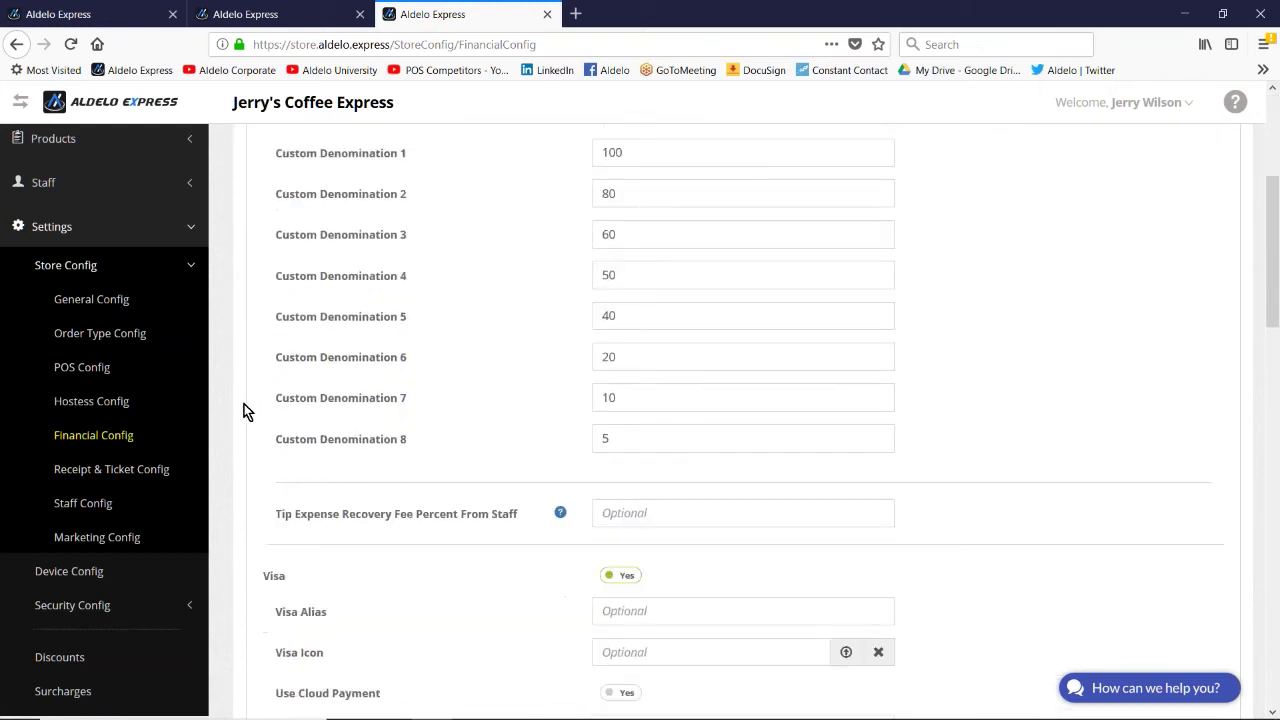
pyautogui.scroll(-6, 248, 412)
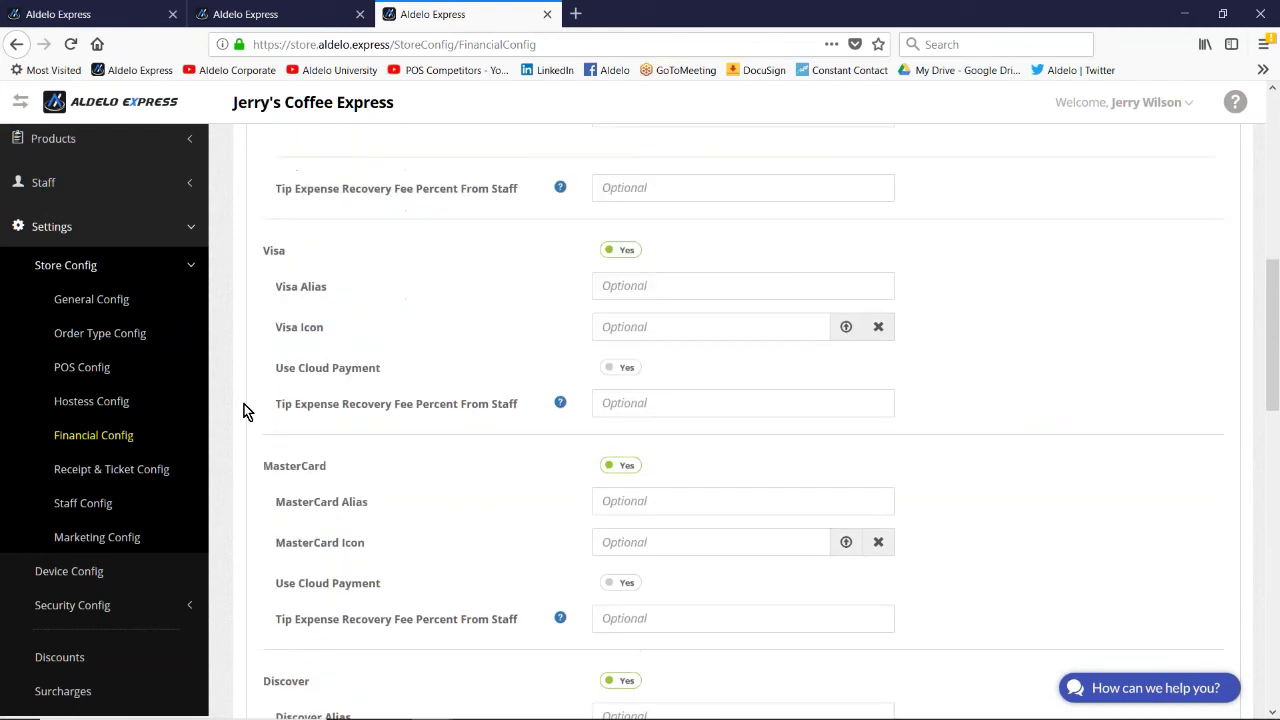
pyautogui.scroll(-4, 248, 412)
pyautogui.scroll(-3, 246, 411)
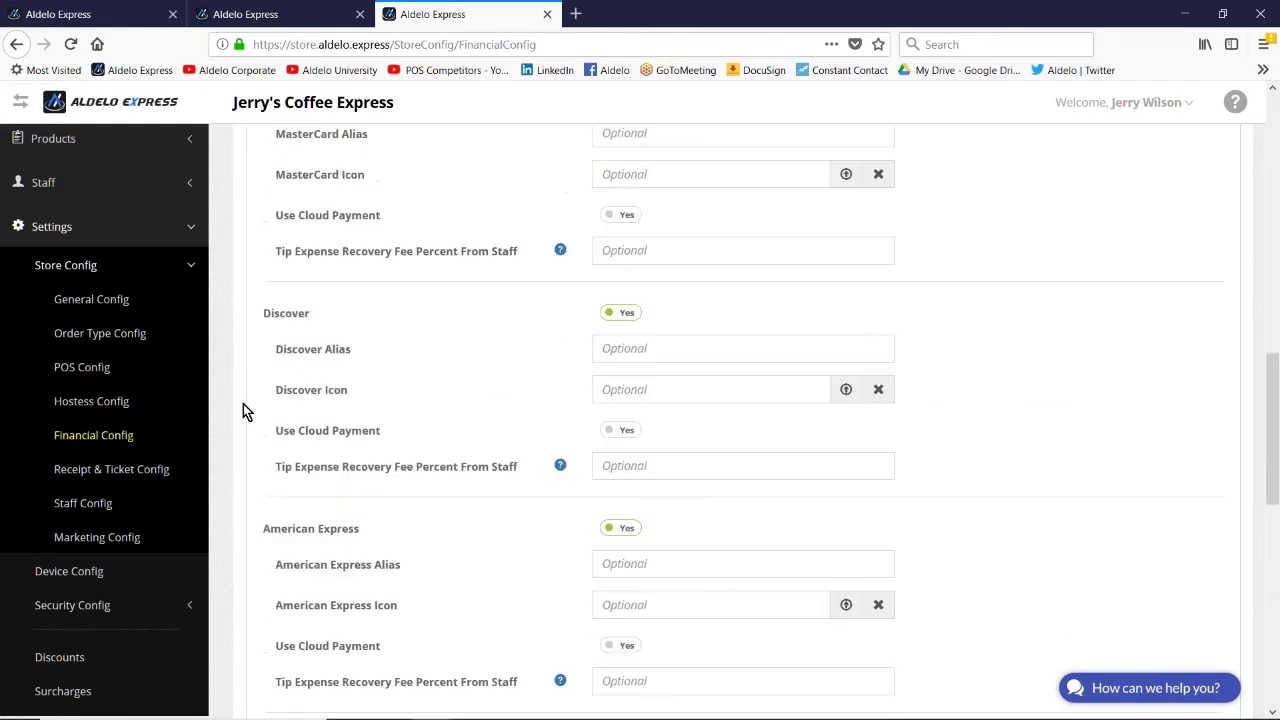
pyautogui.scroll(-6, 243, 404)
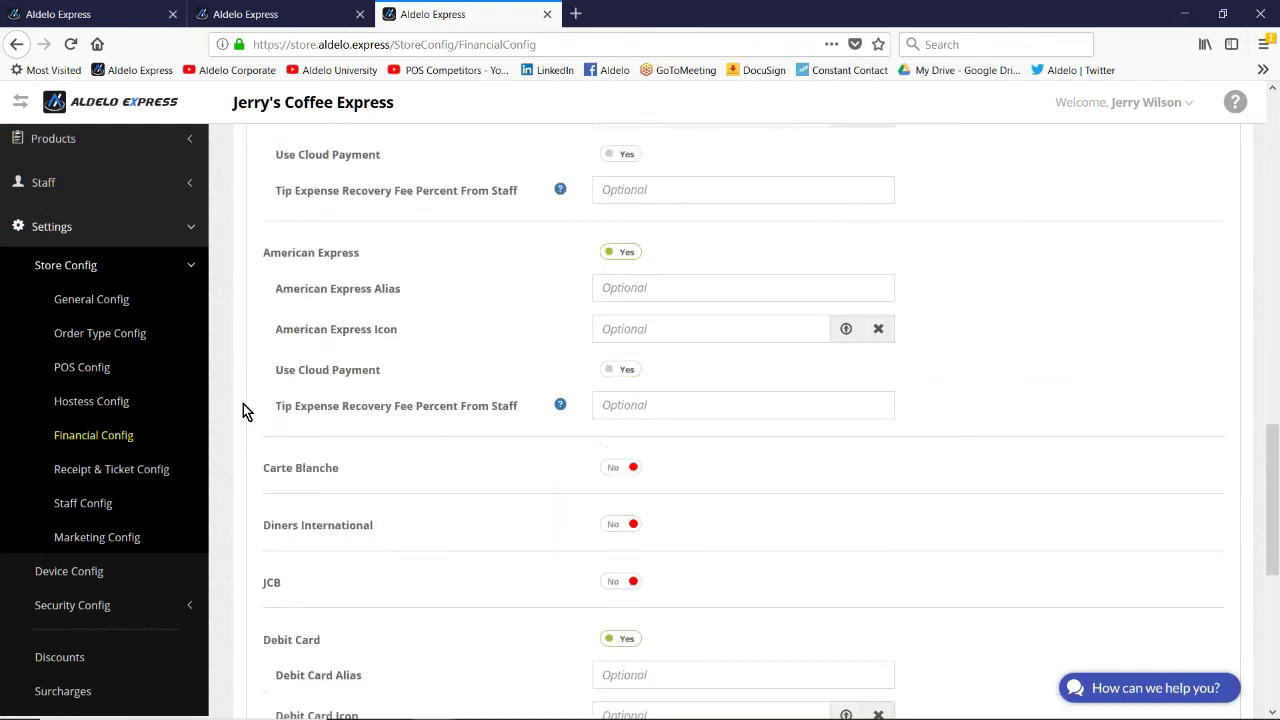
pyautogui.scroll(-1, 243, 411)
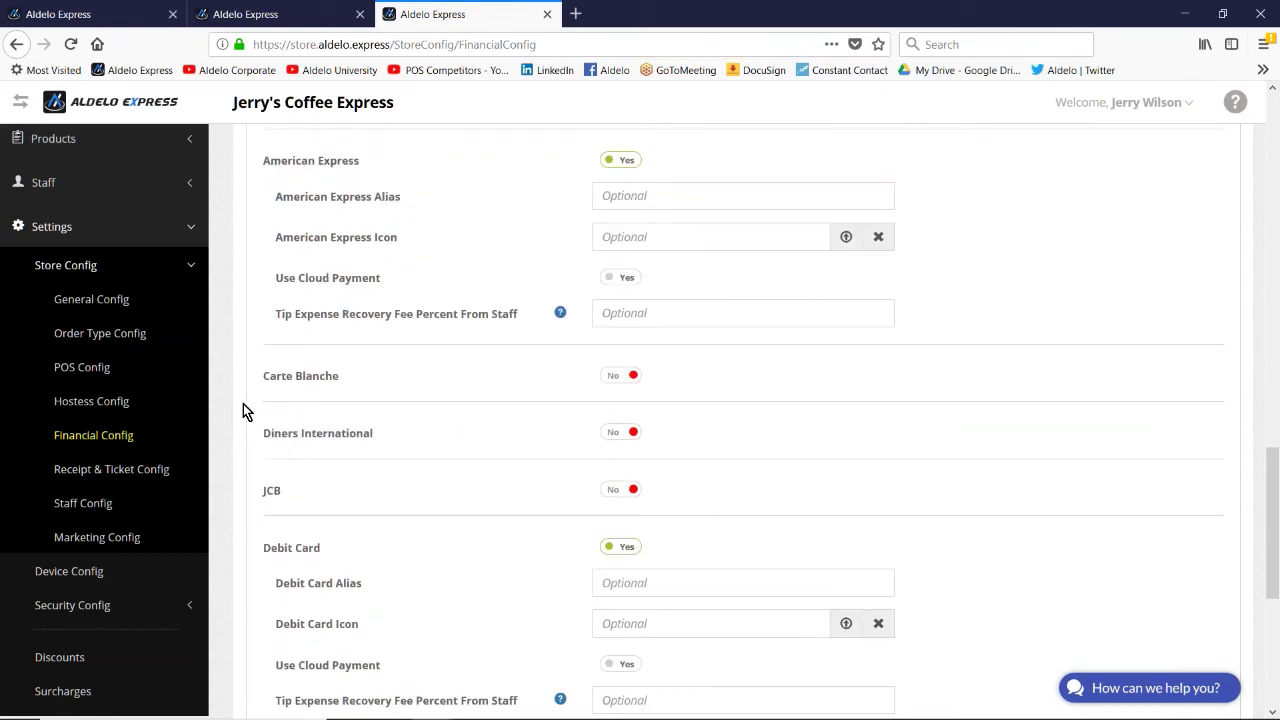
pyautogui.scroll(-1, 243, 410)
pyautogui.scroll(-4, 243, 410)
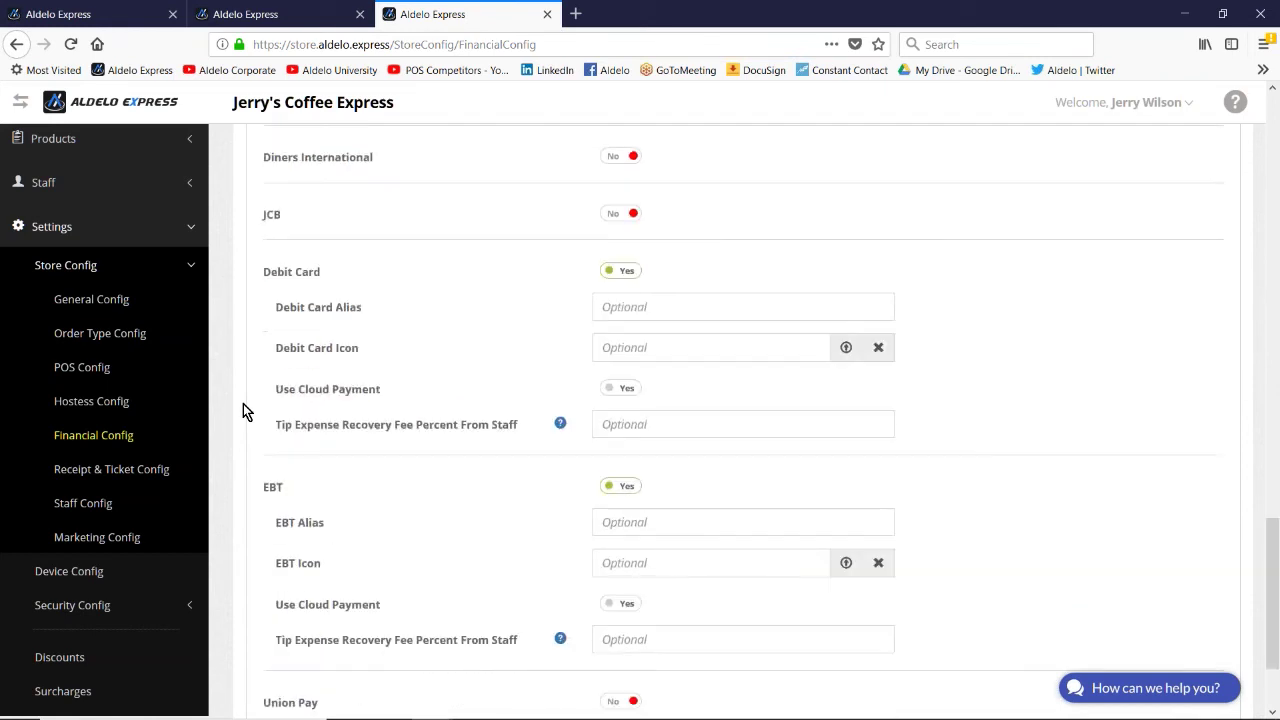
pyautogui.scroll(-1, 243, 410)
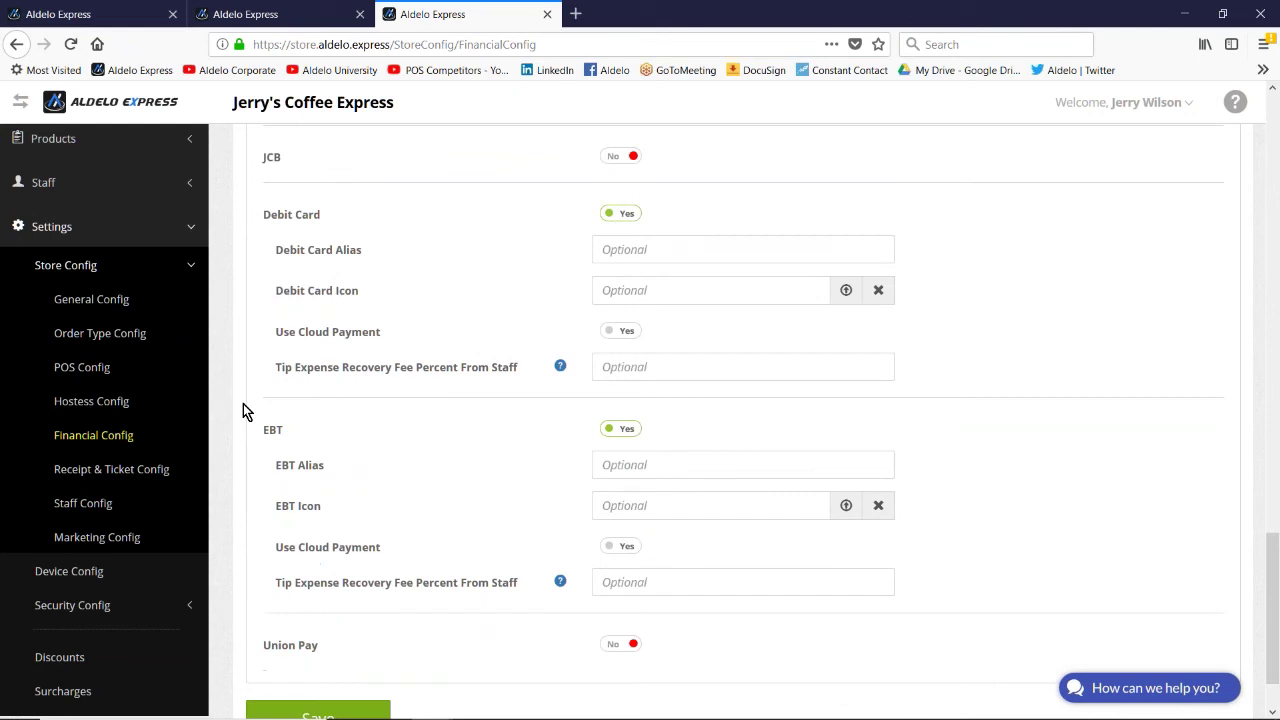
pyautogui.scroll(-2, 243, 410)
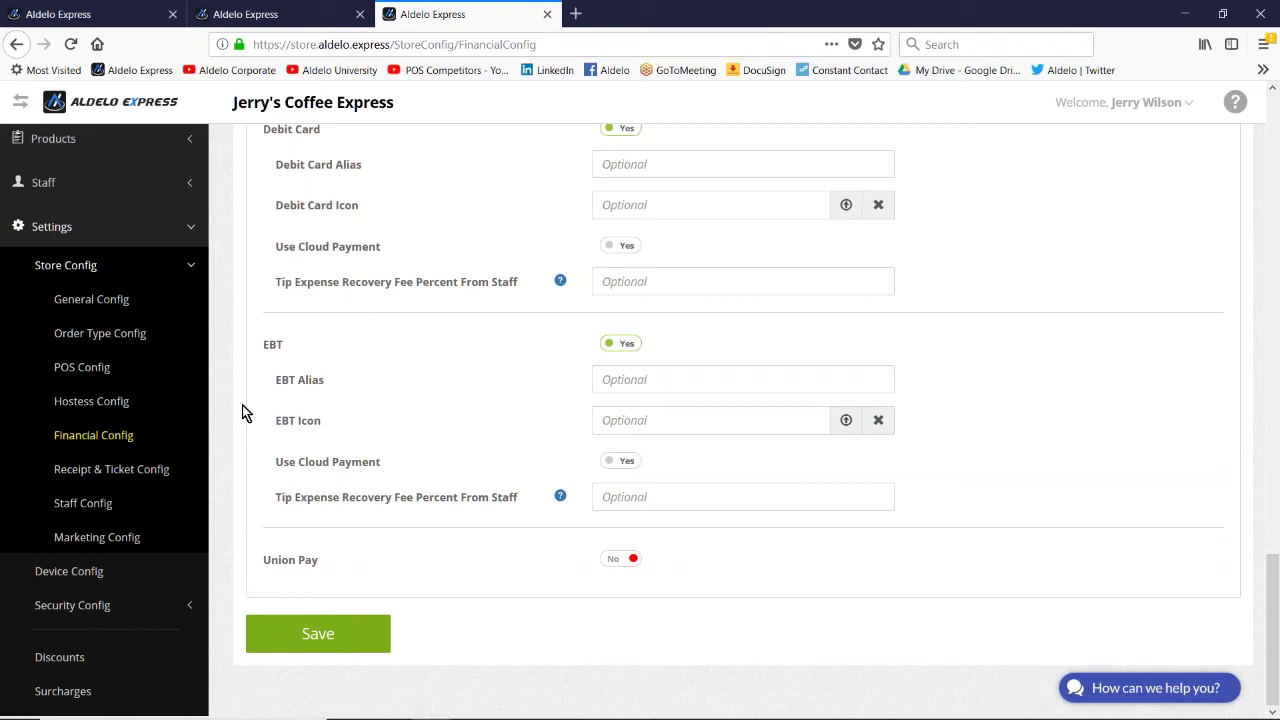
# - Scroll back up to the Cash denominations 100 to 5, then switch to the Aldelo Pay tab
pyautogui.scroll(10, 242, 405)
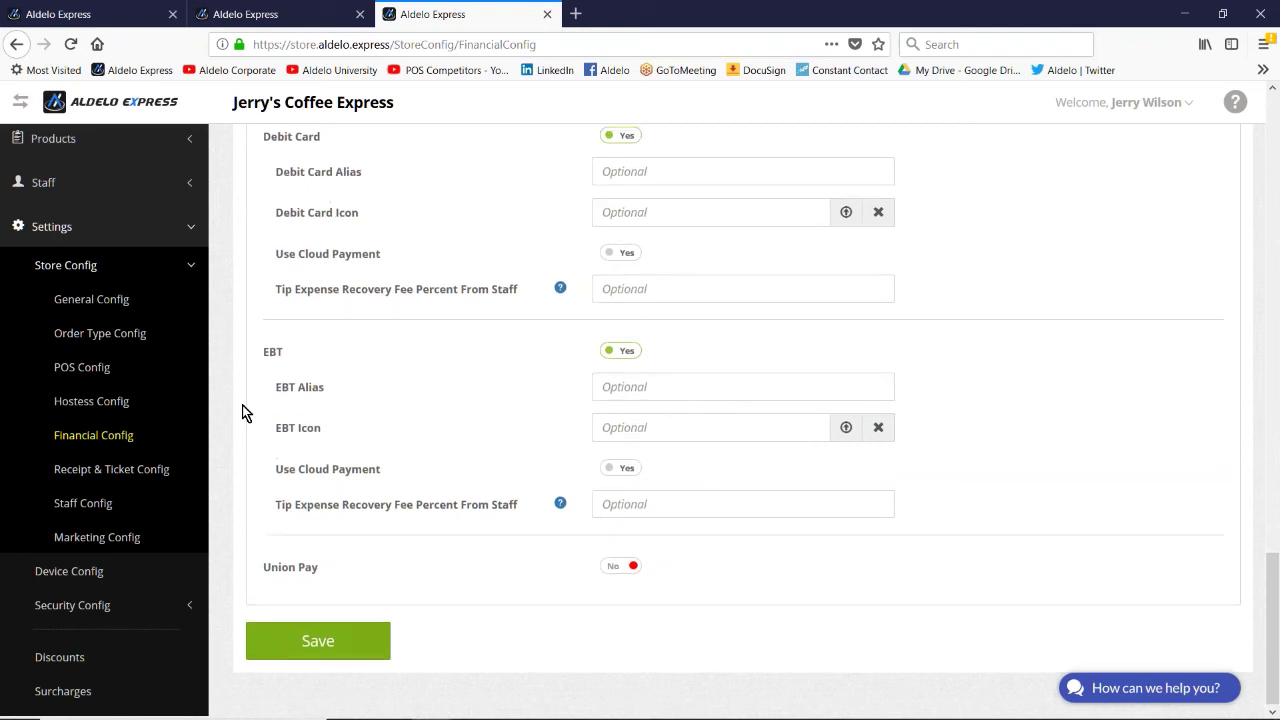
pyautogui.scroll(5, 242, 405)
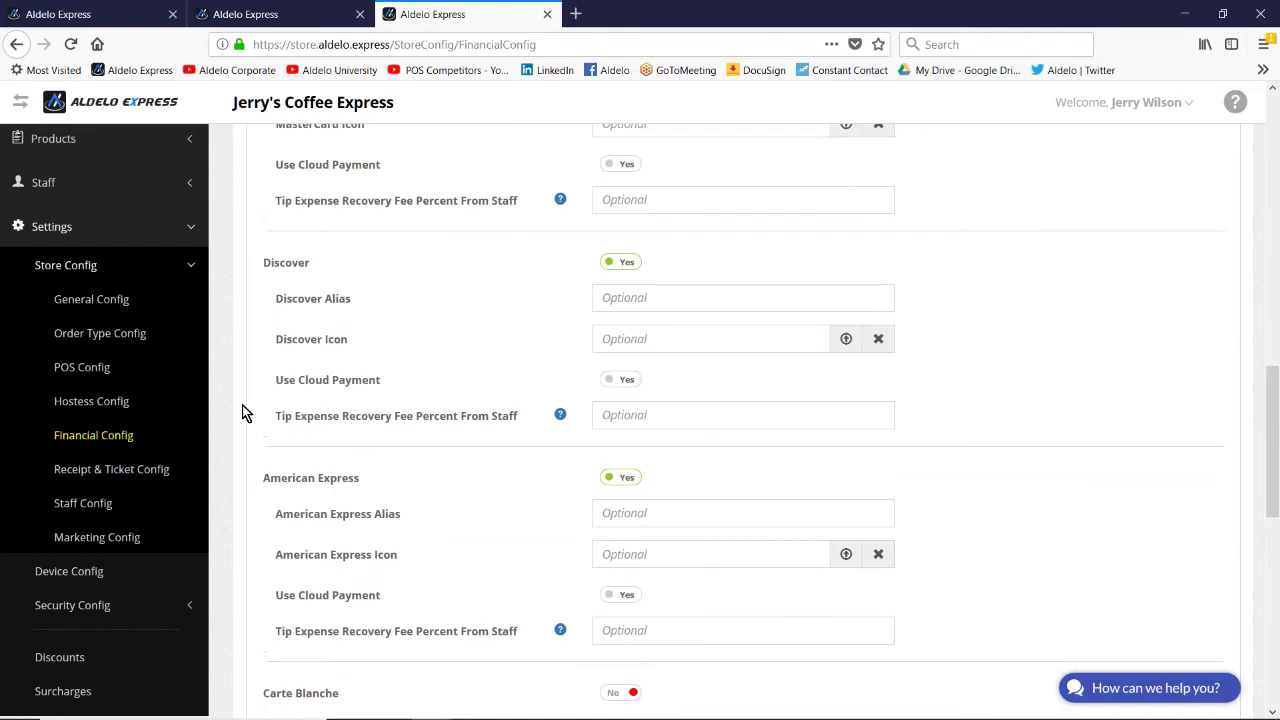
pyautogui.scroll(5, 242, 408)
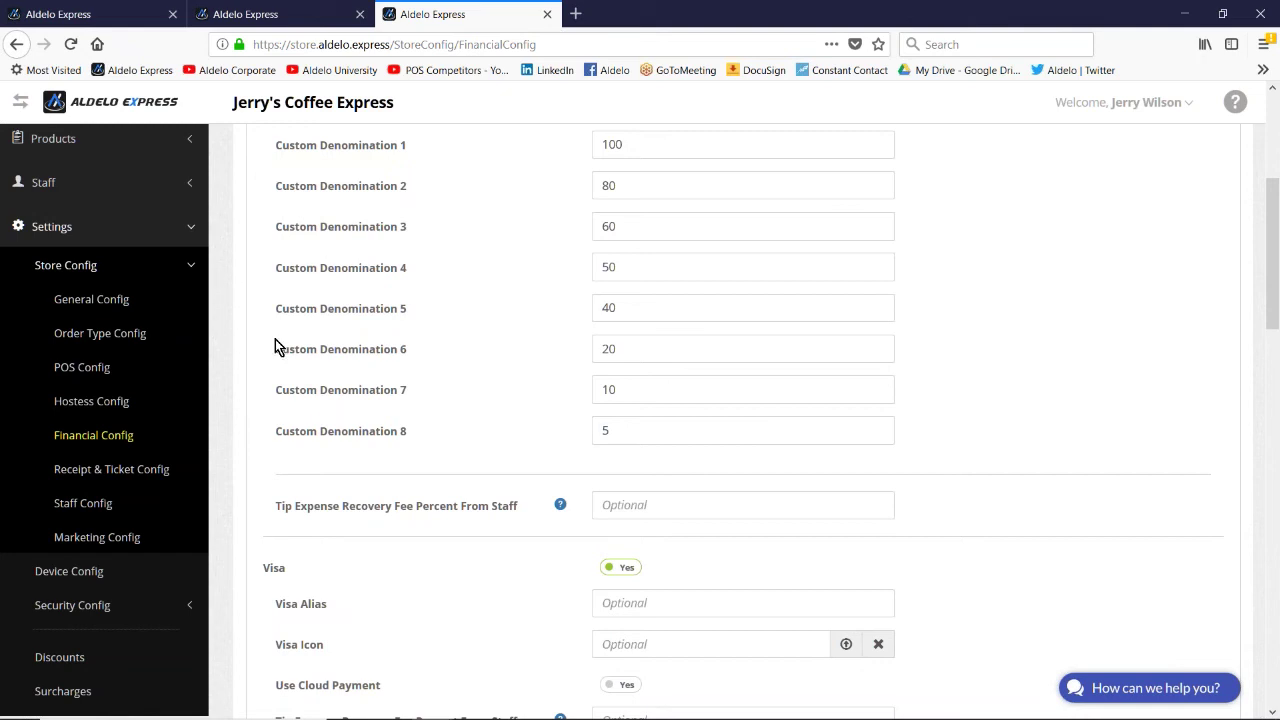
pyautogui.scroll(3, 275, 340)
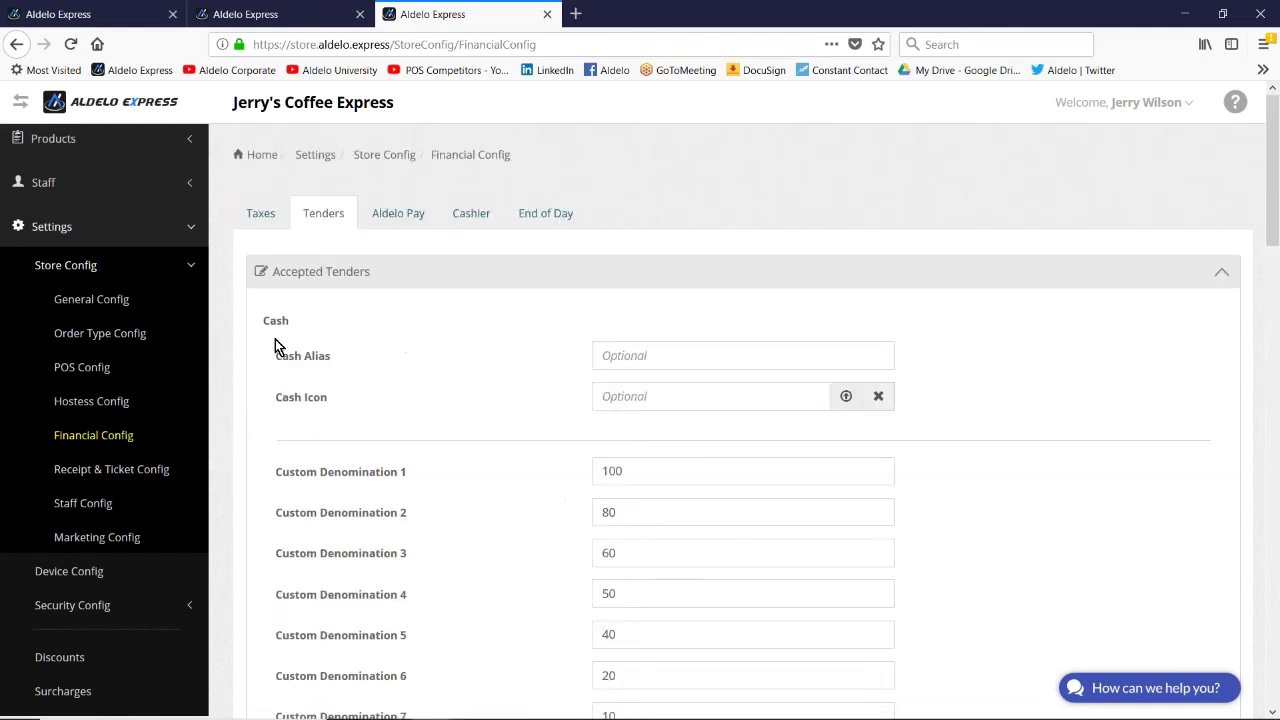
pyautogui.click(398, 213)
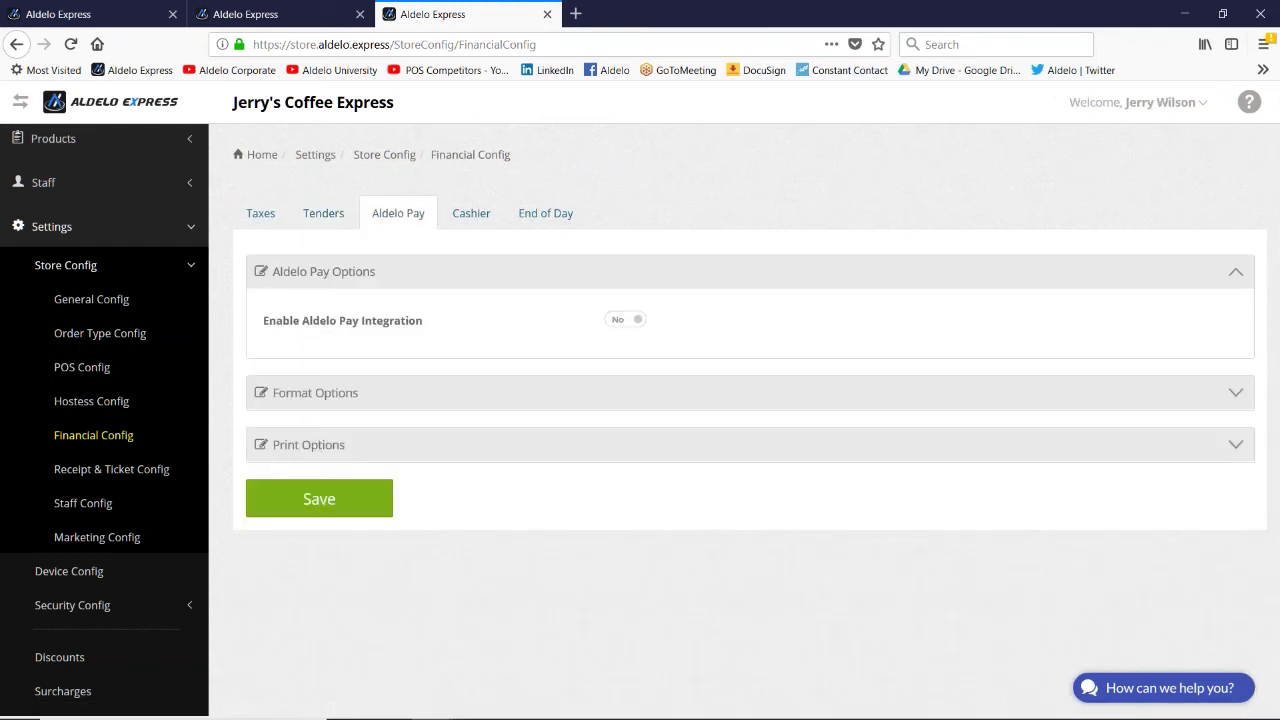
# - Expand Aldelo Pay's Print Options and Format Options, showing the three 'Do Not Print' options set to No
pyautogui.click(313, 444)
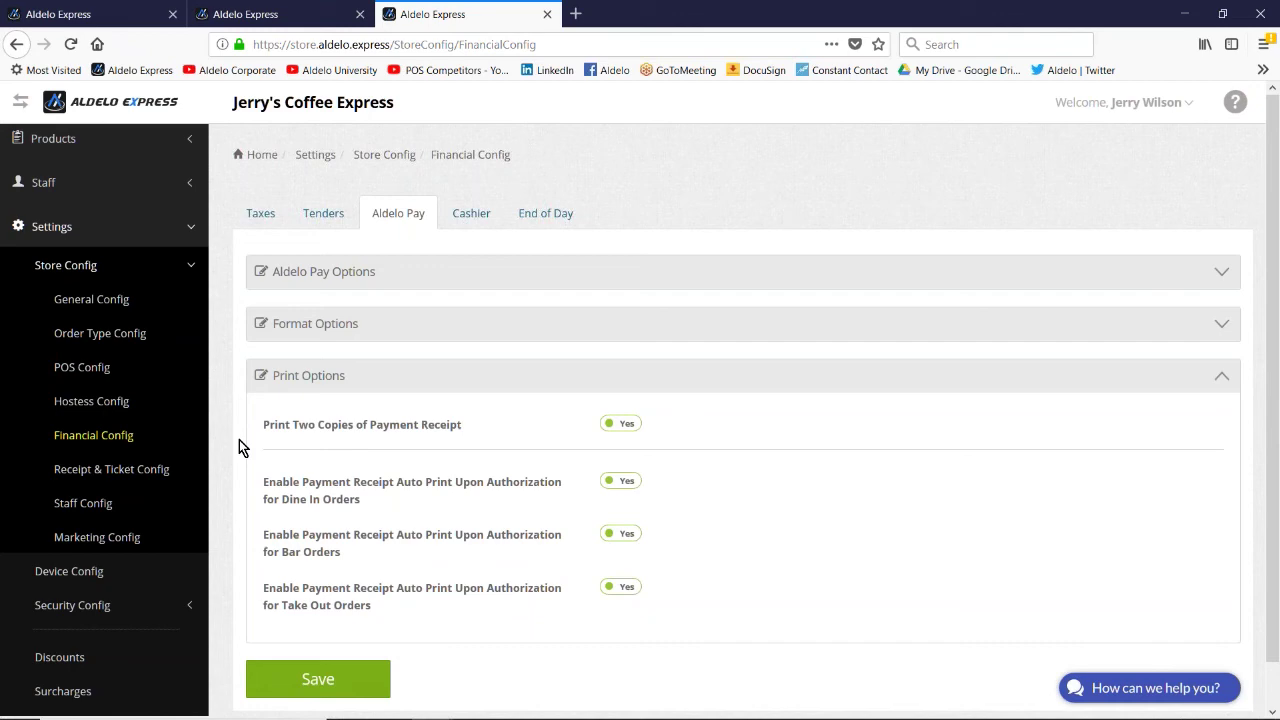
pyautogui.click(284, 321)
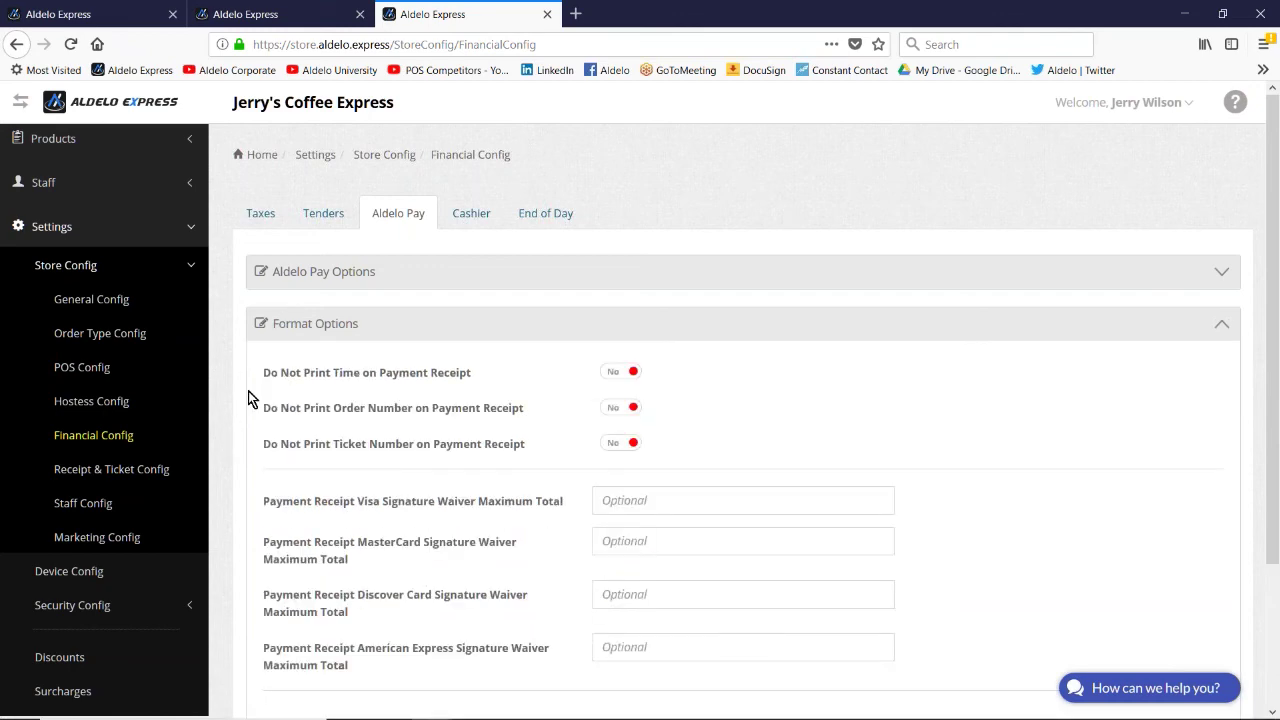